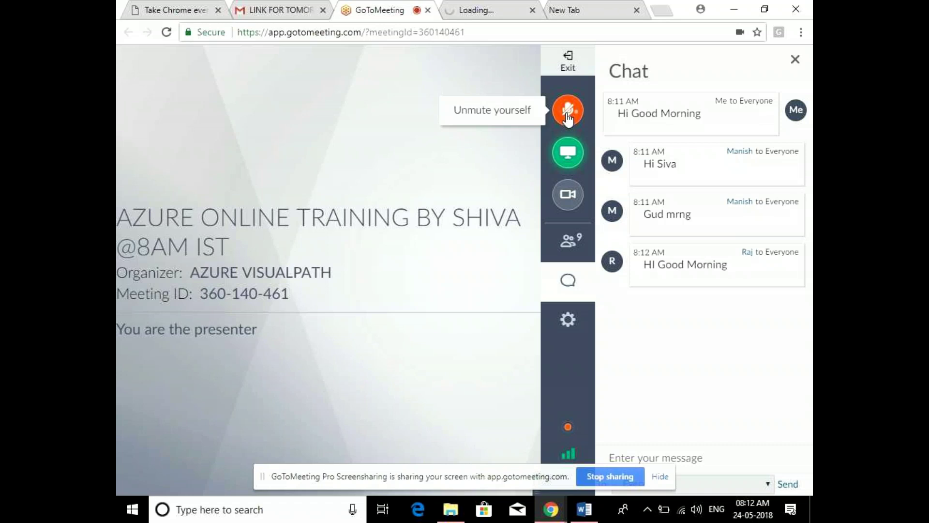
# Run and stop a speaker sound test in GoToMeeting's audio settings
pyautogui.click(568, 319)
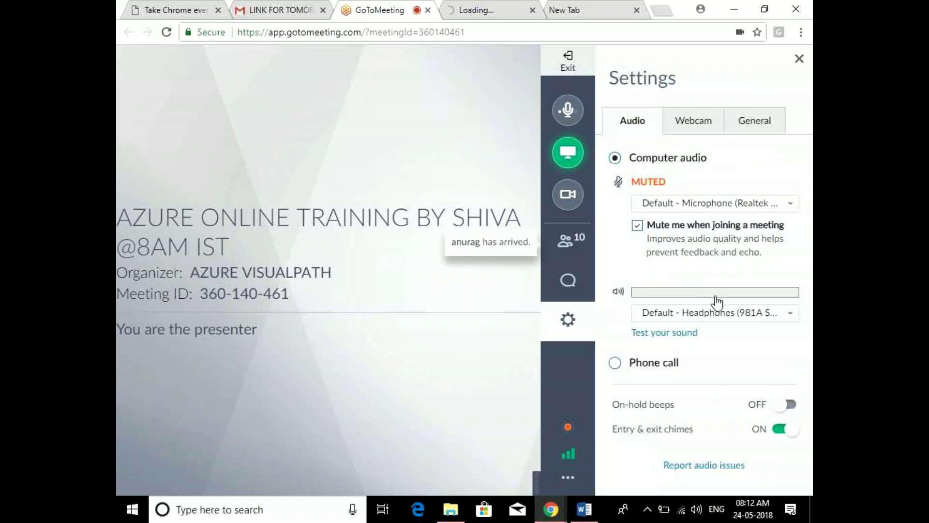
pyautogui.click(661, 334)
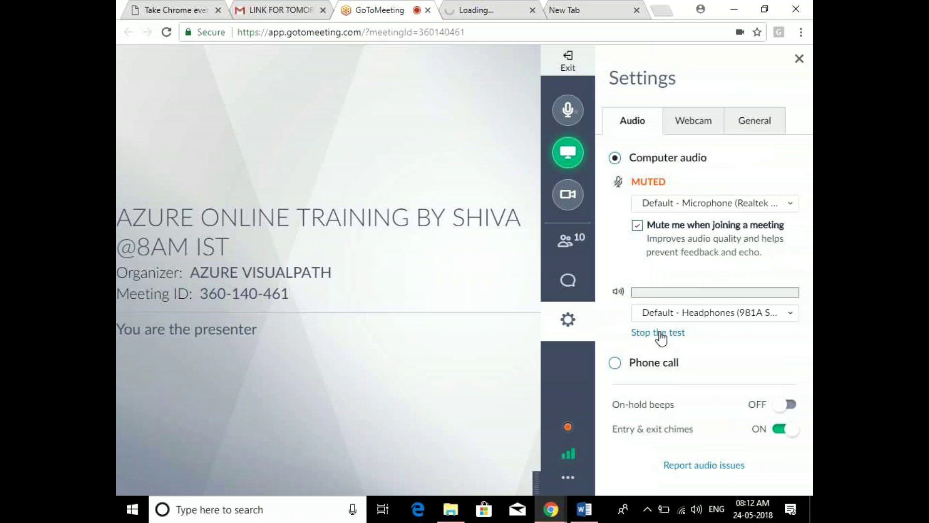
pyautogui.click(660, 333)
# Switch the microphone to Headset (981A Hands-Free) and reload the meeting page
pyautogui.click(678, 206)
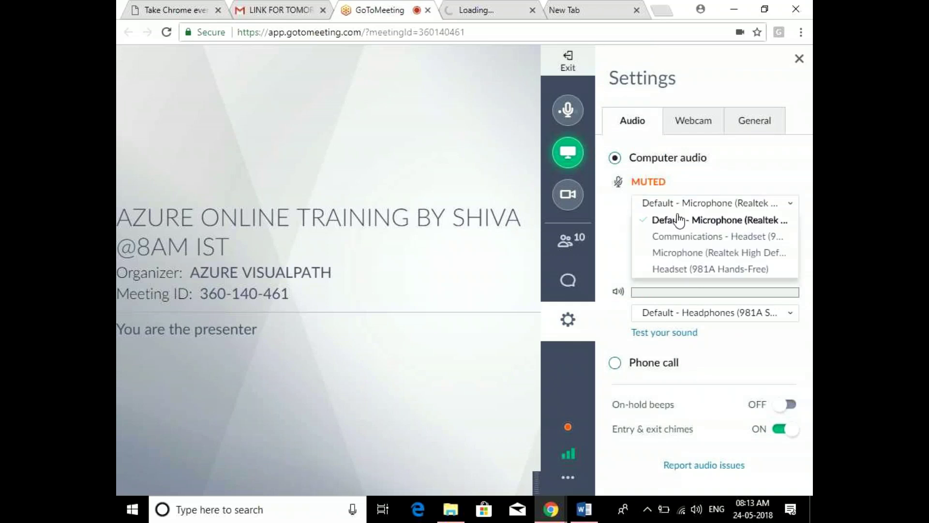
pyautogui.click(686, 269)
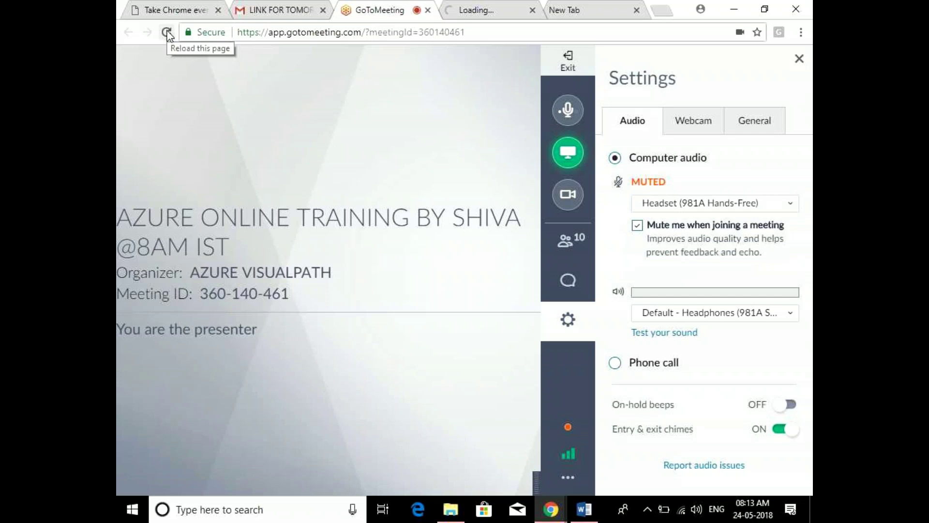
pyautogui.click(167, 33)
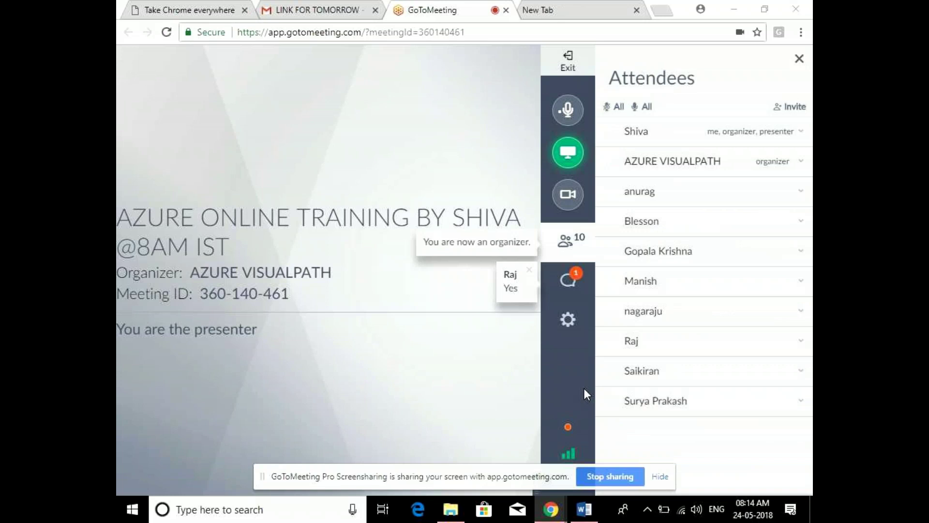
# Show the meeting chat, dismiss the screen-sharing notice and unmute the microphone
pyautogui.click(570, 281)
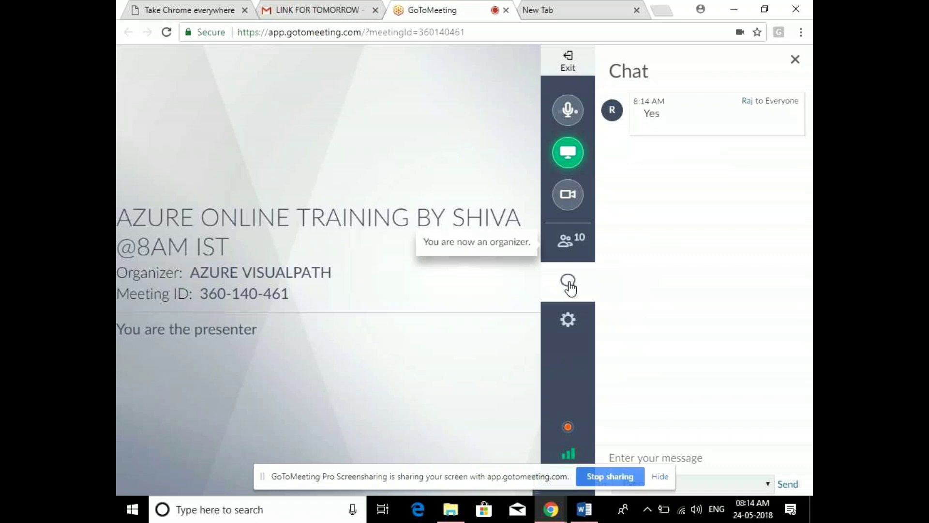
pyautogui.click(660, 477)
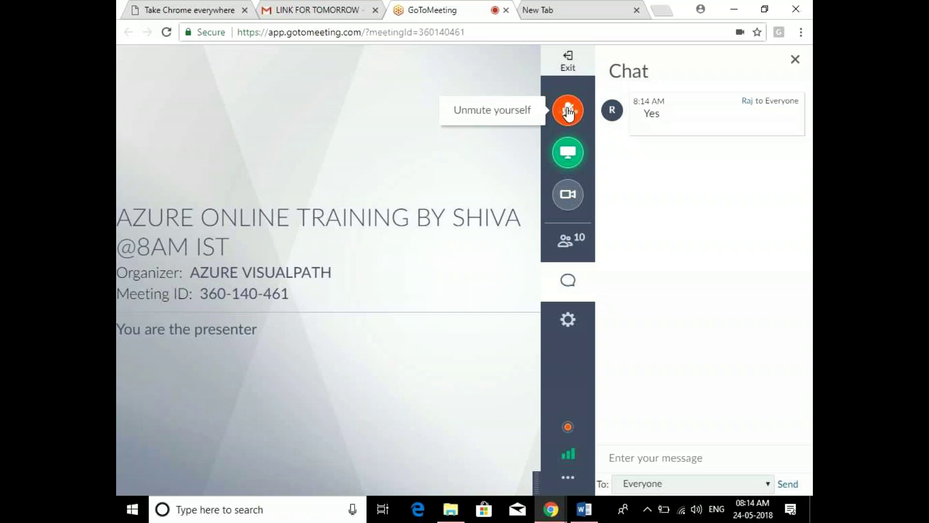
pyautogui.click(569, 113)
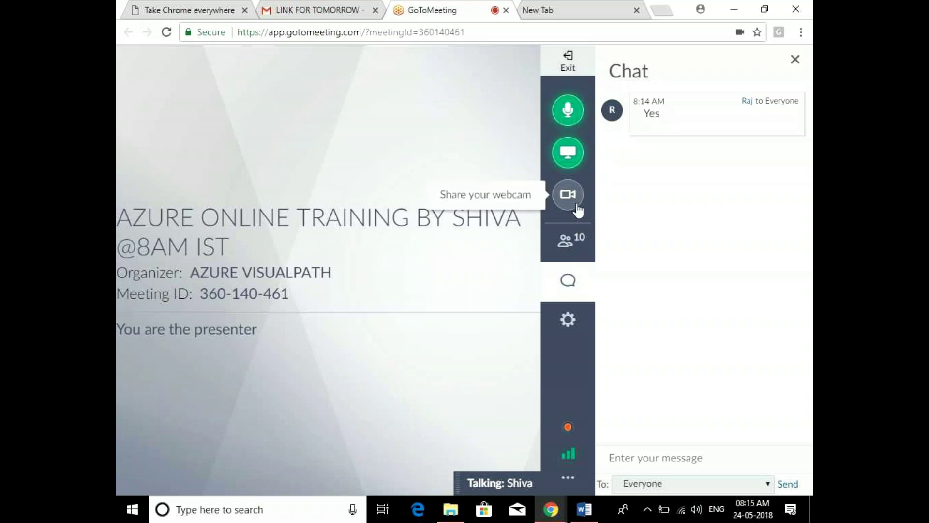
# Toggle between the attendee list and chat to read the latest replies
pyautogui.click(567, 247)
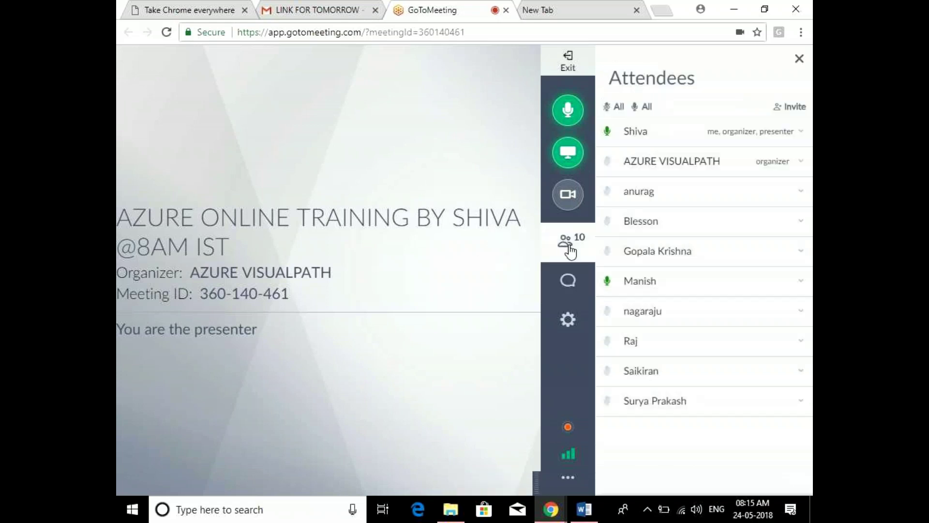
pyautogui.click(571, 287)
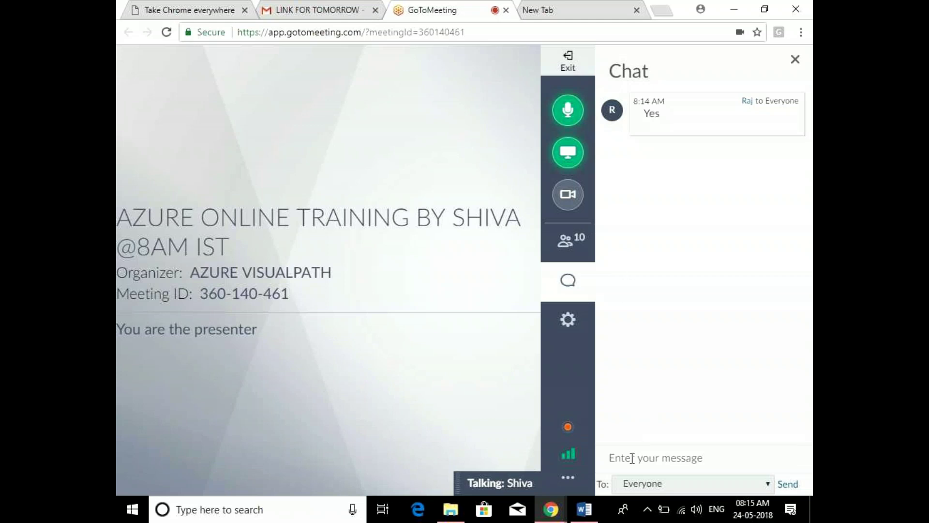
pyautogui.click(576, 241)
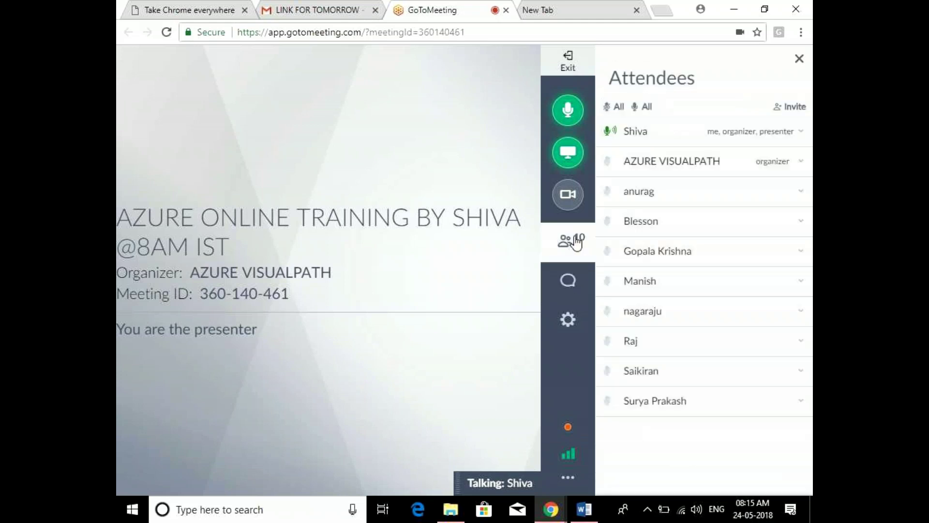
pyautogui.click(586, 286)
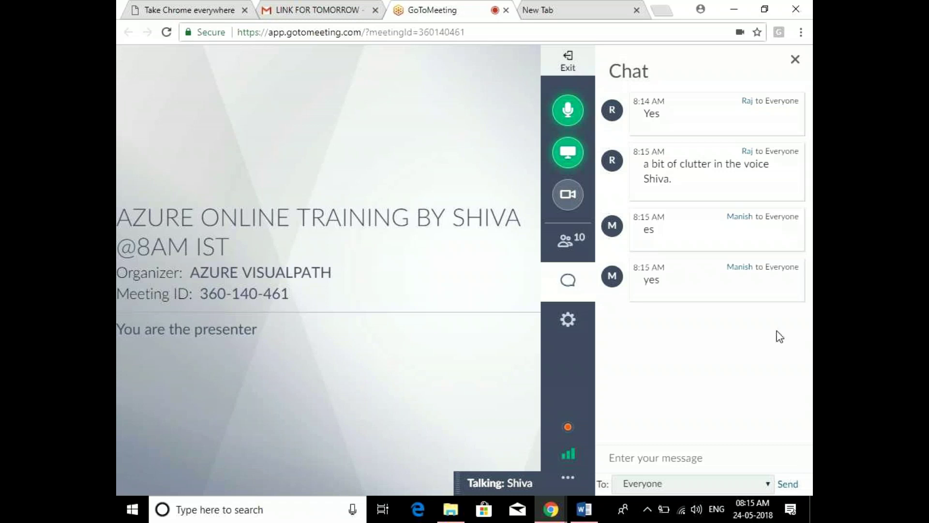
pyautogui.click(696, 509)
# Raise the headphone volume to 90 and bring the Azure Storage Word document forward
pyautogui.click(753, 477)
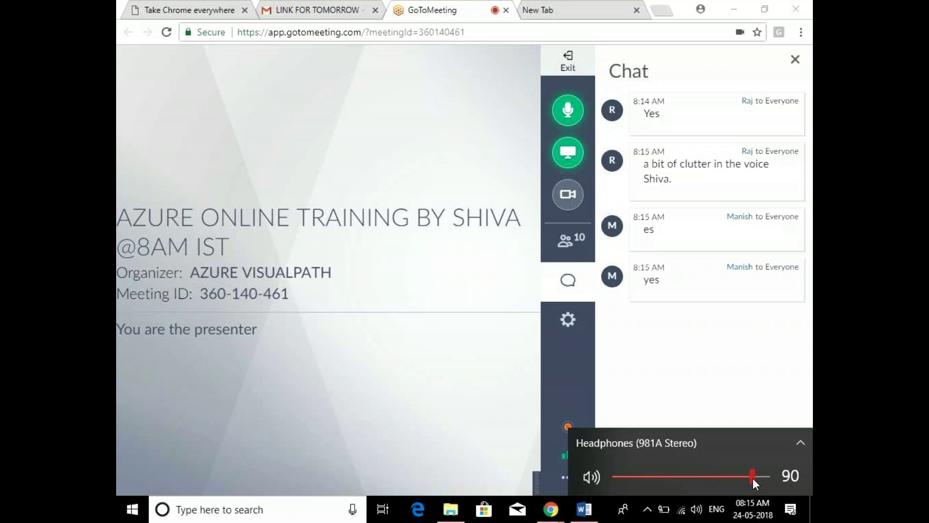
pyautogui.click(756, 416)
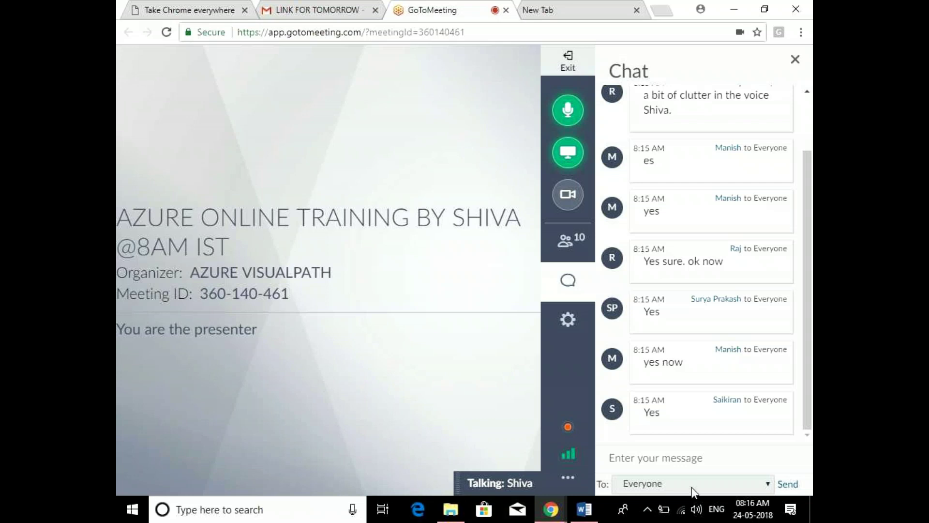
pyautogui.click(592, 514)
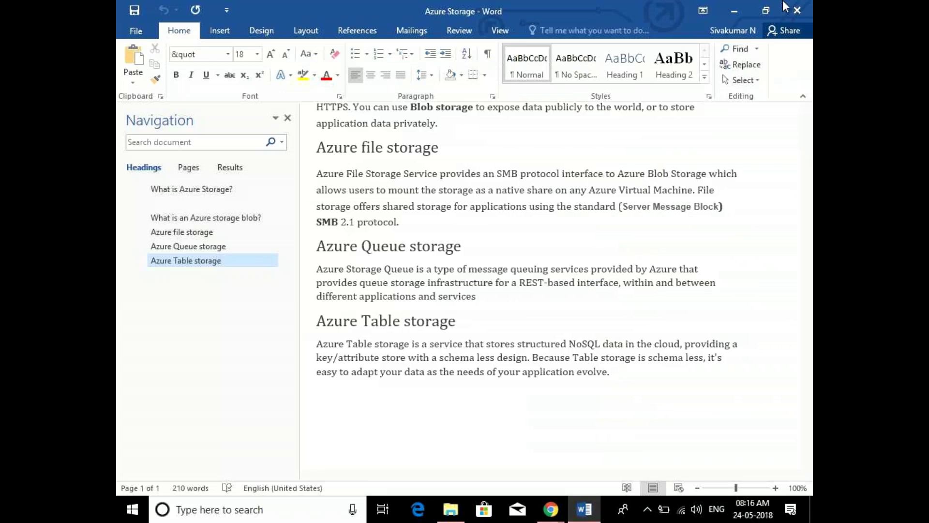
# Close Azure Storage, open Microsoft Azure Account Creation from the Desktop, then launch Paint
pyautogui.click(796, 9)
pyautogui.click(161, 91)
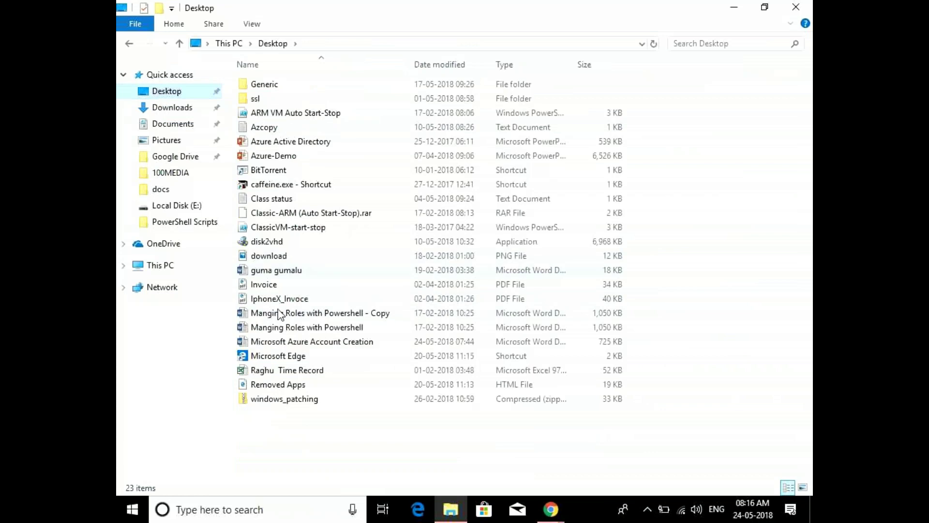
pyautogui.click(301, 344)
pyautogui.doubleClick(301, 345)
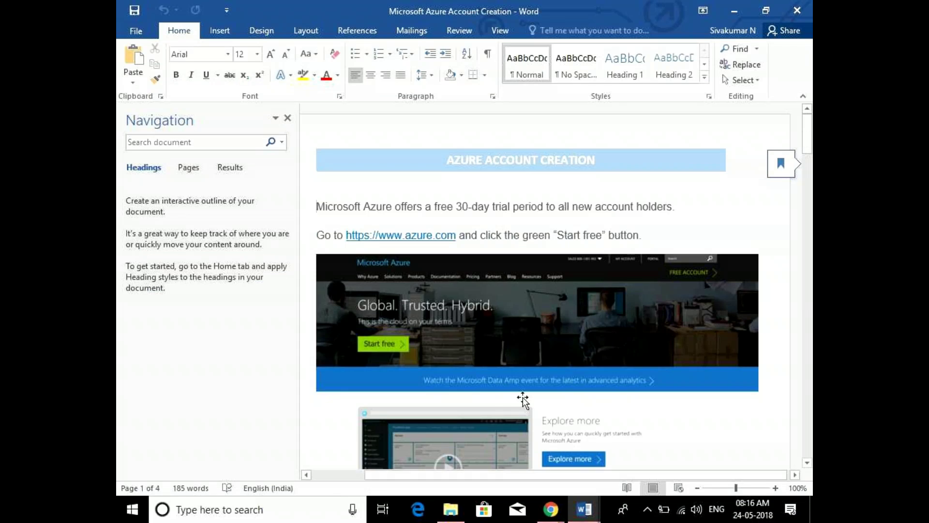
pyautogui.press('super+r')
pyautogui.press('Return')
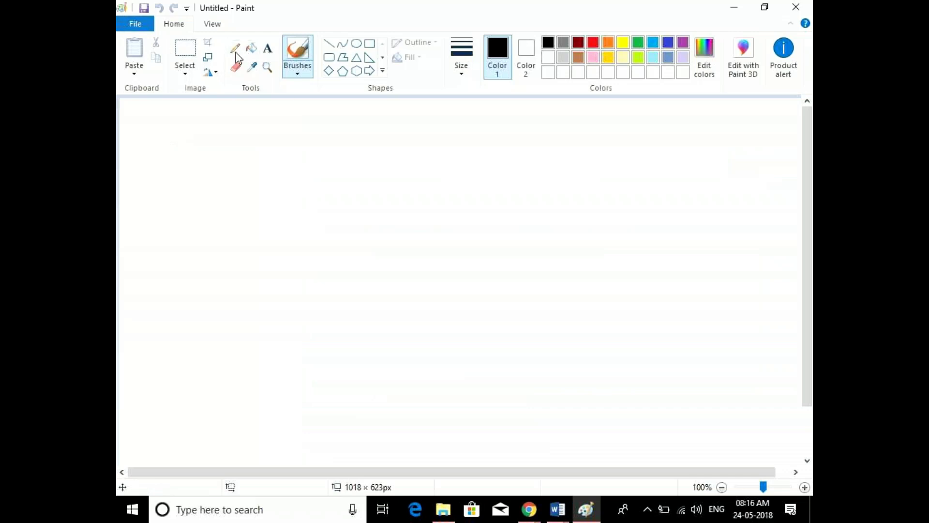
# Write '1. Free Trail Account' as the first text line near the canvas's upper left
pyautogui.click(268, 48)
pyautogui.click(199, 188)
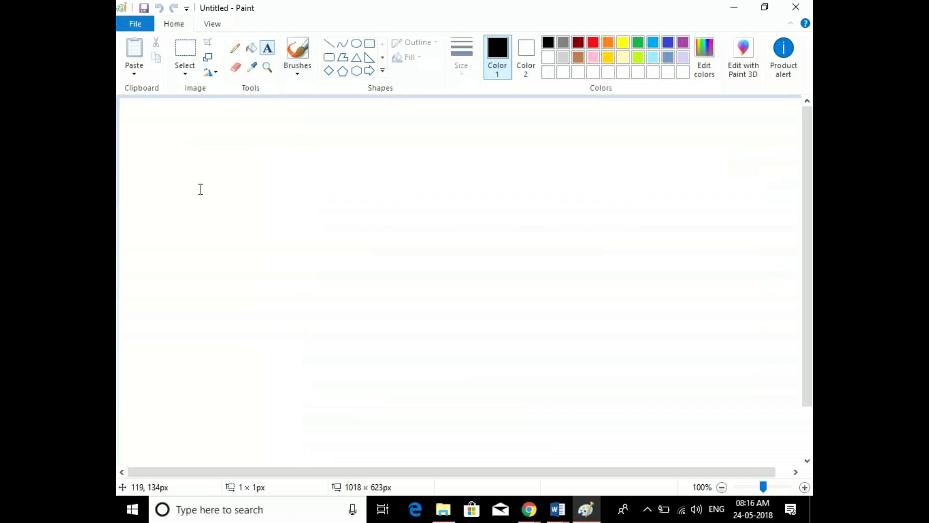
pyautogui.write('1.')
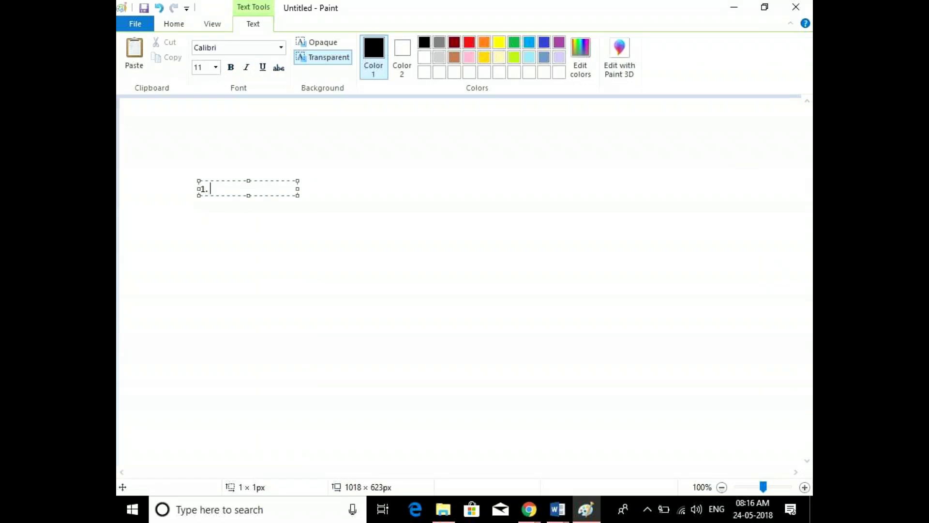
pyautogui.write(' Free Trail Account')
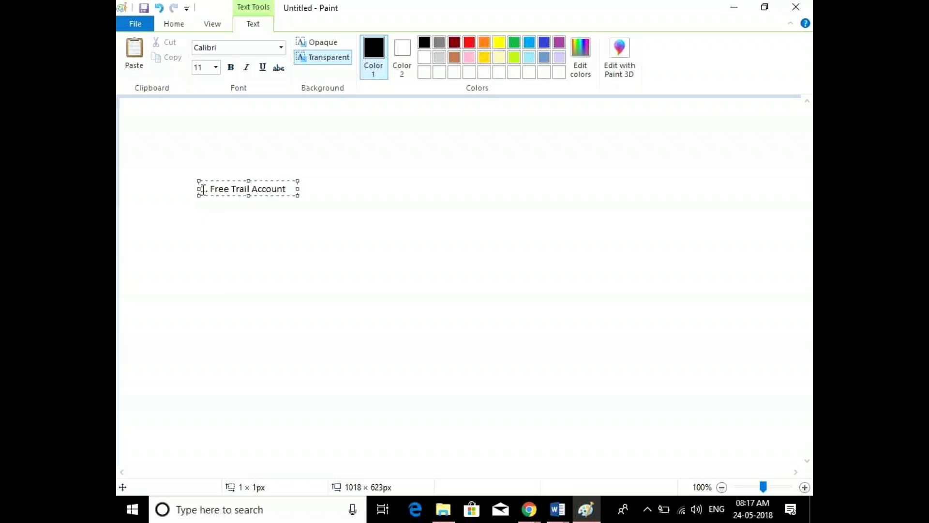
pyautogui.click(276, 216)
# Add the lines '2. Pay As you Go', '3. Standard' and '4. Premium' below it
pyautogui.click(292, 192)
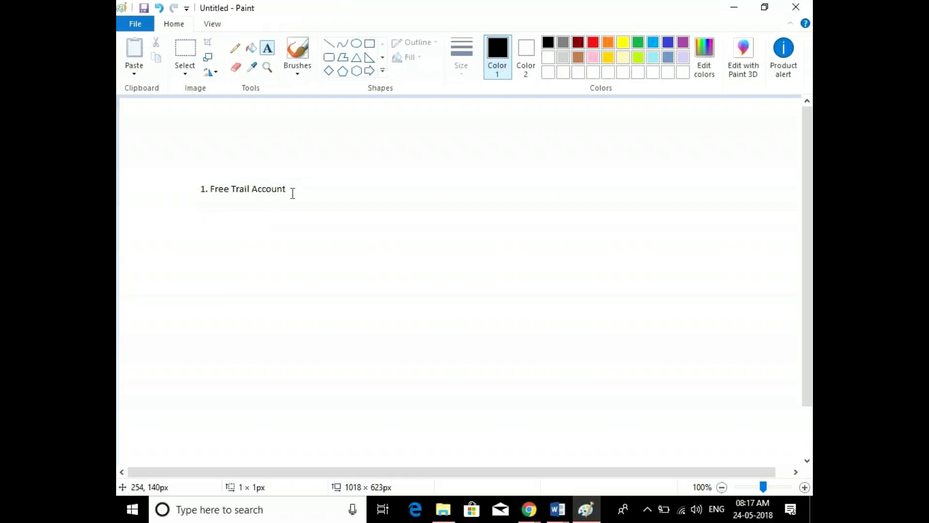
pyautogui.click(210, 208)
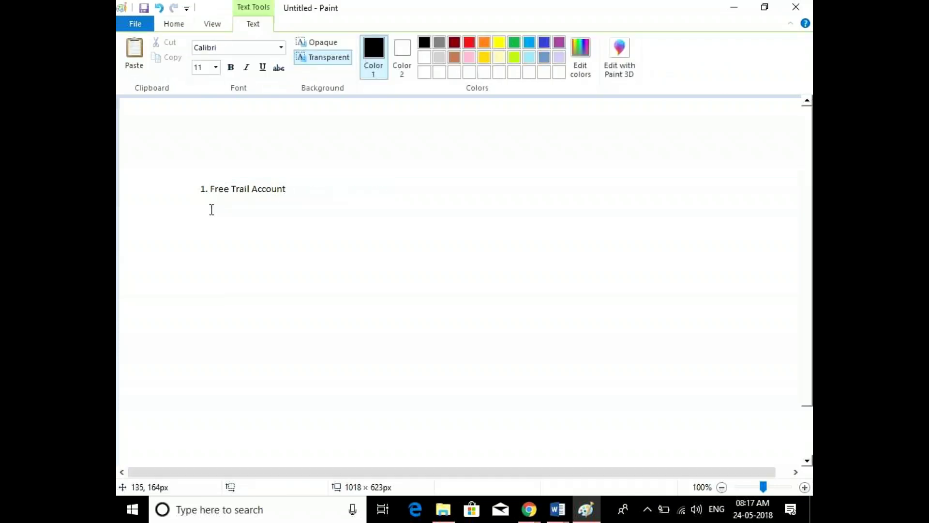
pyautogui.click(201, 198)
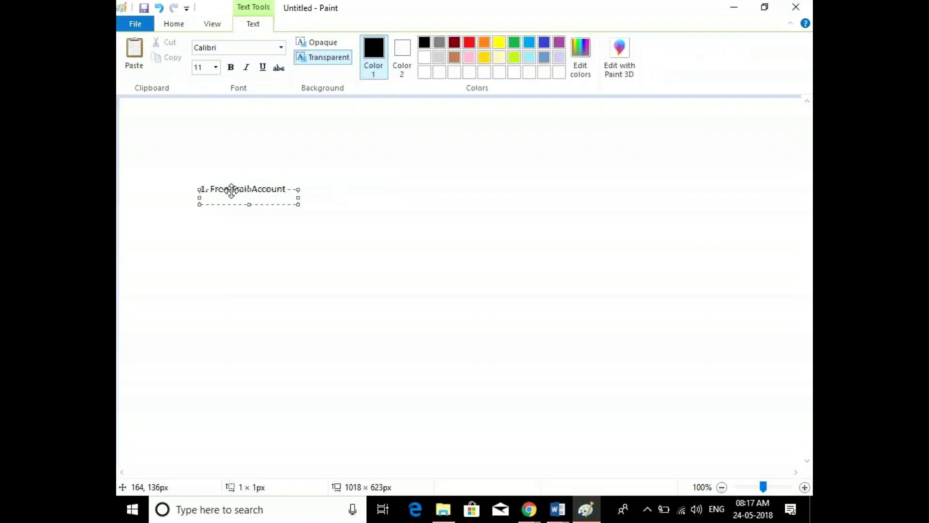
pyautogui.write('2. Pay As you Go')
pyautogui.press('Return')
pyautogui.write('3.')
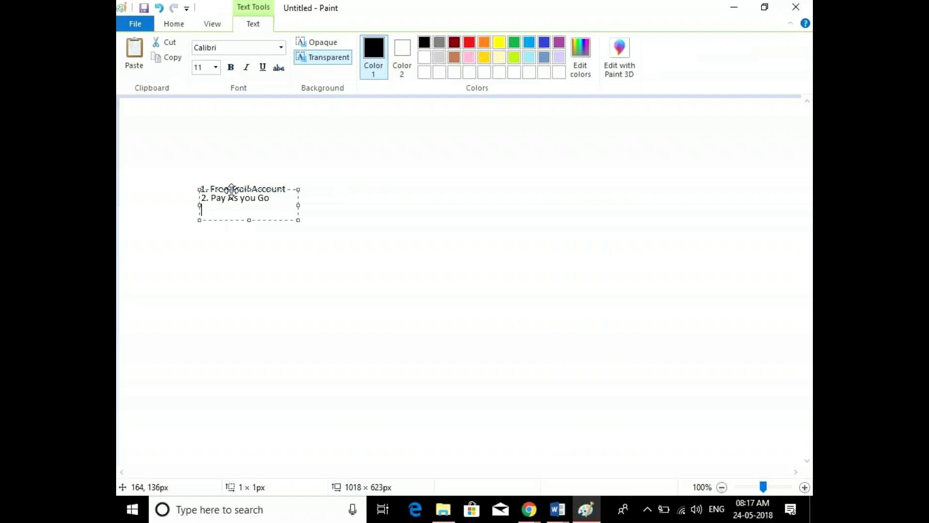
pyautogui.write(' Standard')
pyautogui.press('Return')
pyautogui.write('4. Premium')
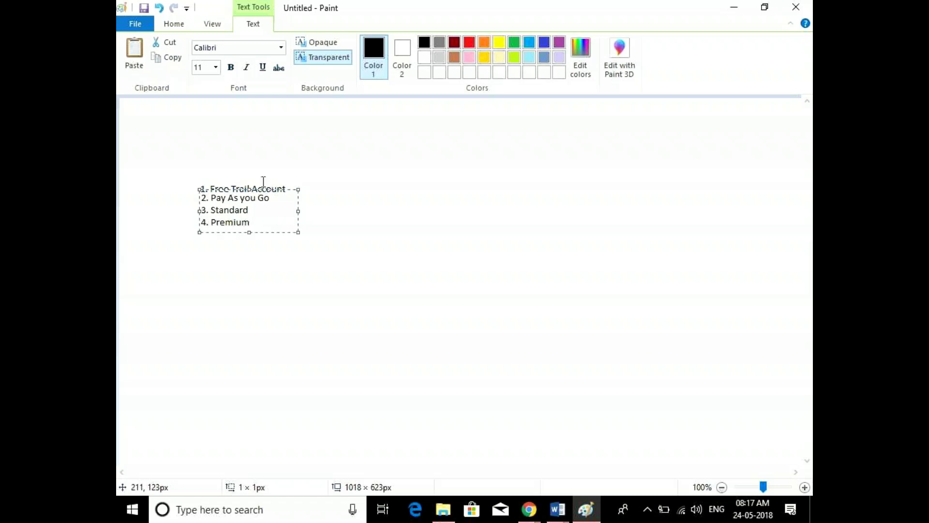
# Place an 'Azure Account' text heading centred above the numbered list
pyautogui.click(382, 119)
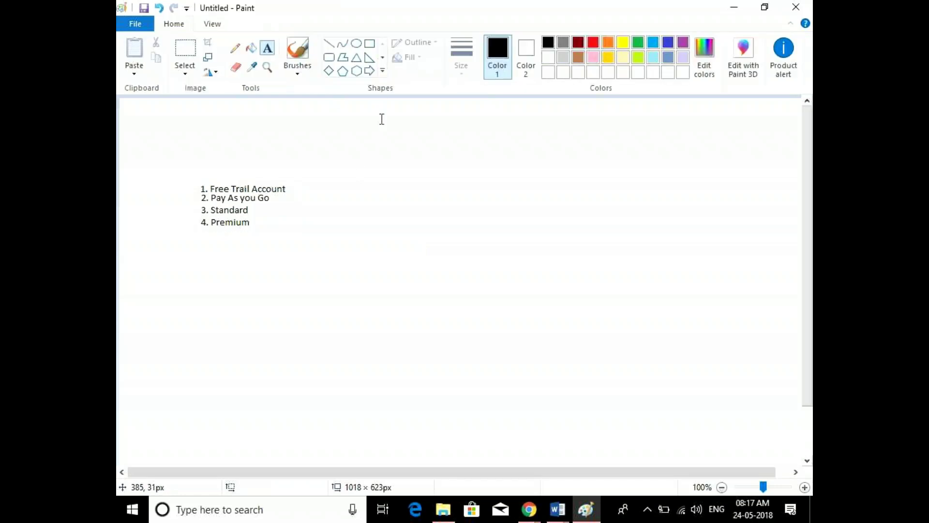
pyautogui.click(360, 111)
pyautogui.write('Az')
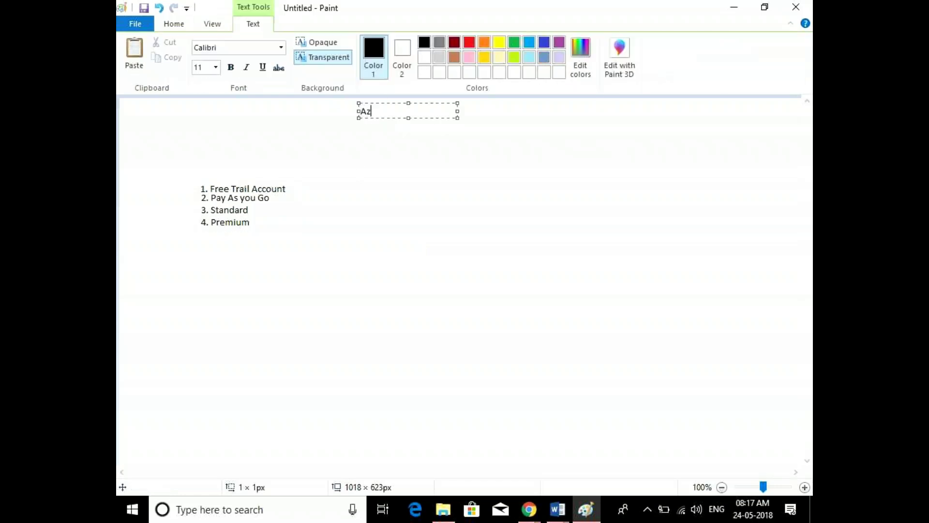
pyautogui.write('ure Account')
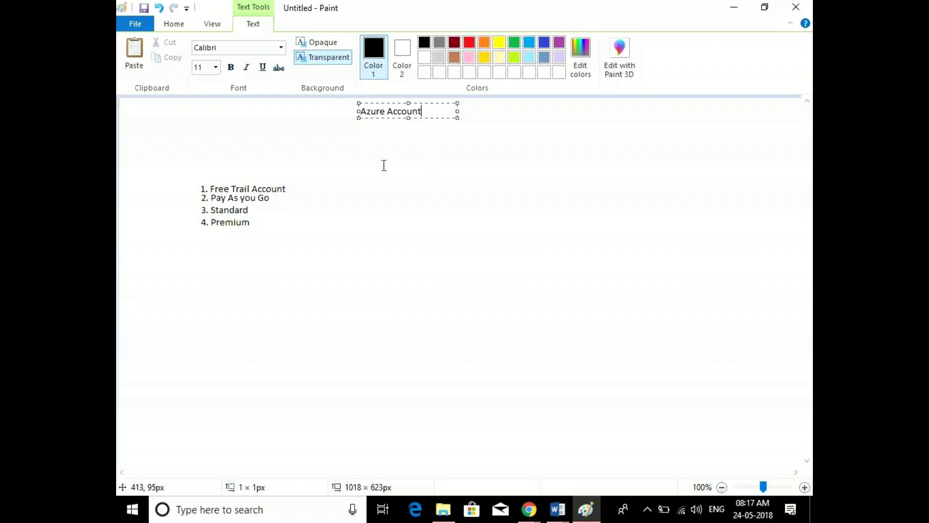
pyautogui.click(268, 198)
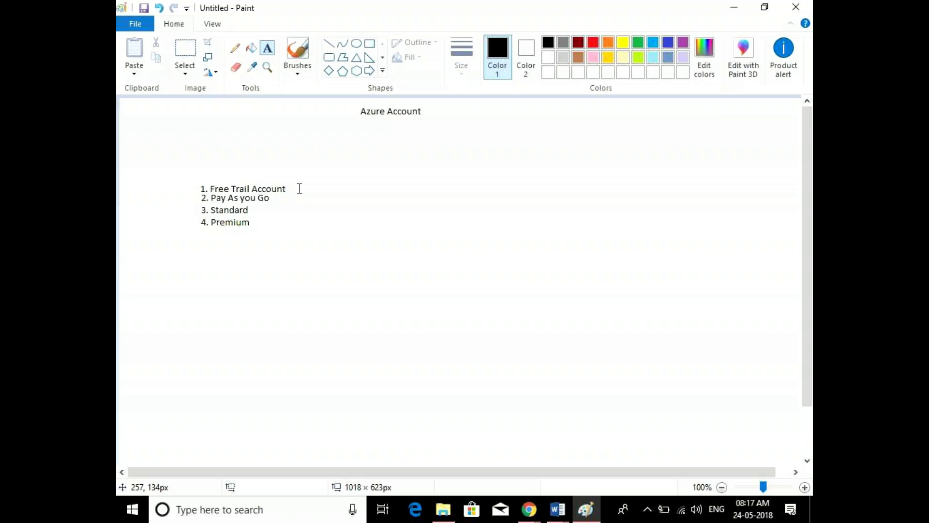
# Type the price note '- 13000/-RS' to the right of the Free Trail Account line
pyautogui.click(293, 186)
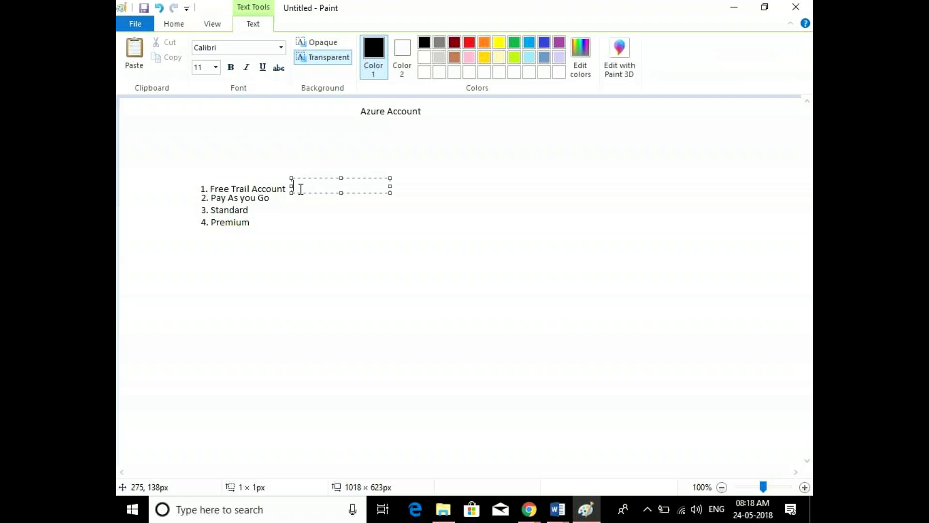
pyautogui.click(290, 192)
pyautogui.click(292, 192)
pyautogui.write('-')
pyautogui.write('13')
pyautogui.write('000/-RS')
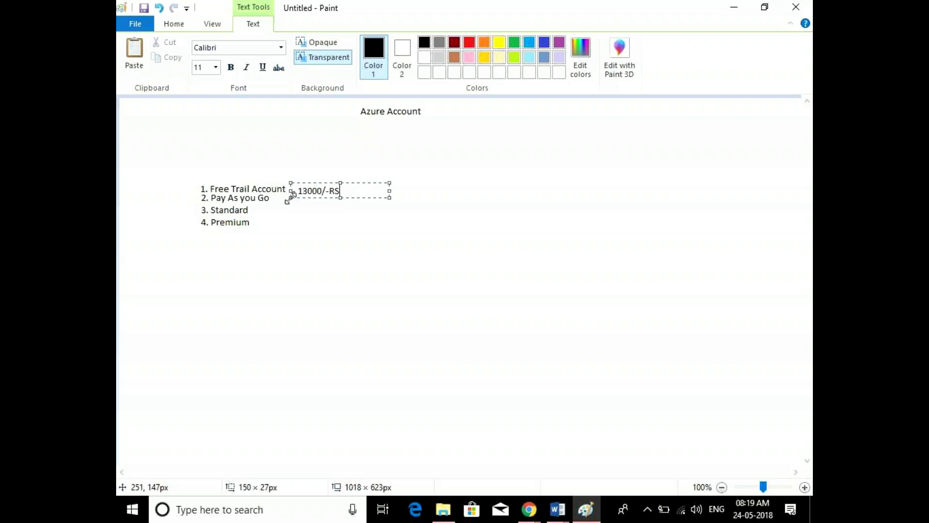
pyautogui.click(289, 214)
pyautogui.click(280, 196)
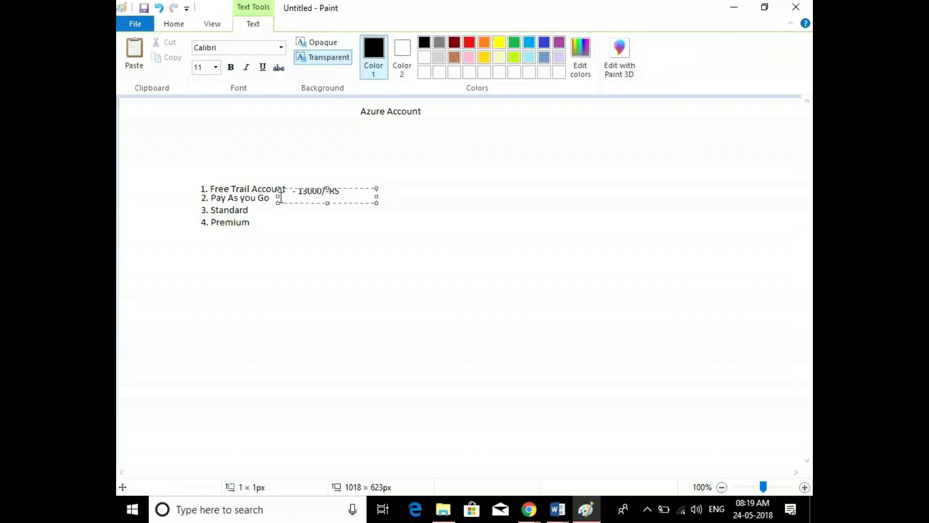
# Close the open text box so '- 13000/-RS' stays fixed beside Free Trail Account
pyautogui.click(280, 183)
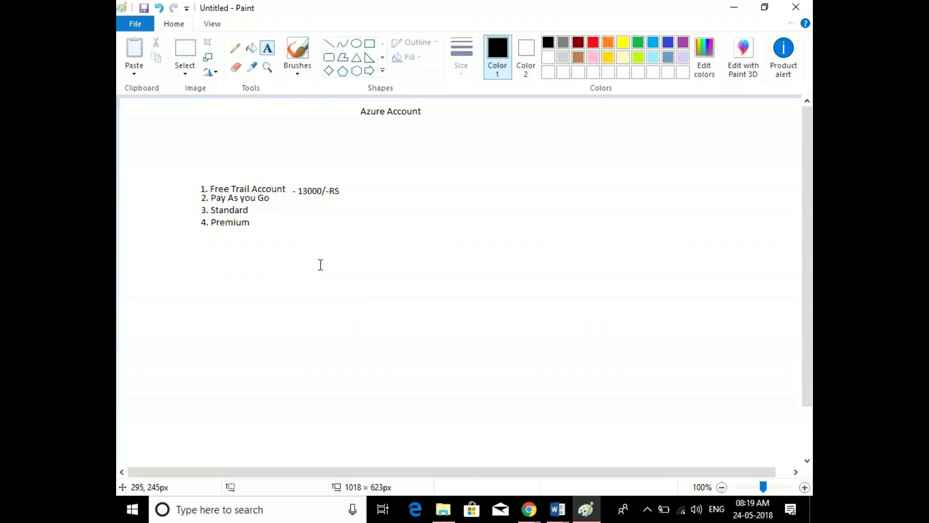
# Open an empty text box on the canvas just right of '2. Pay As you Go'
pyautogui.moveTo(270, 191); pyautogui.dragTo(369, 205)
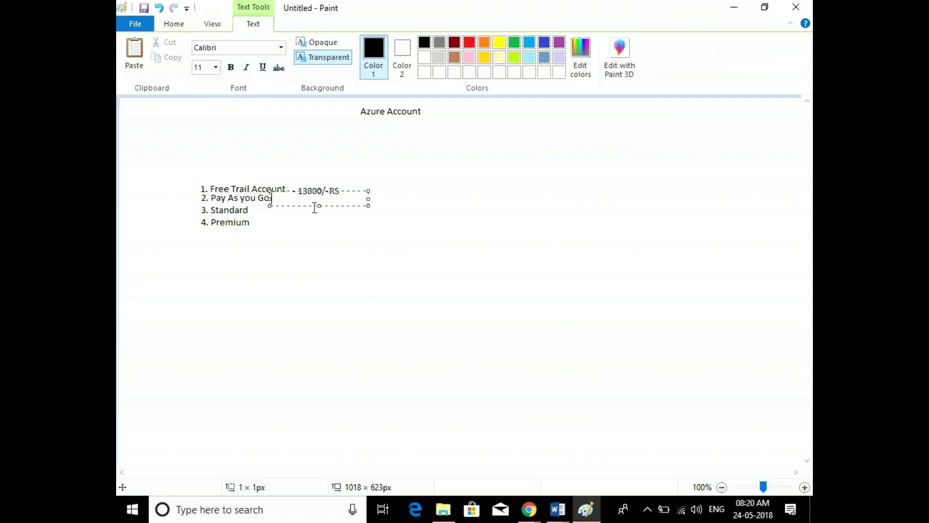
pyautogui.click(303, 239)
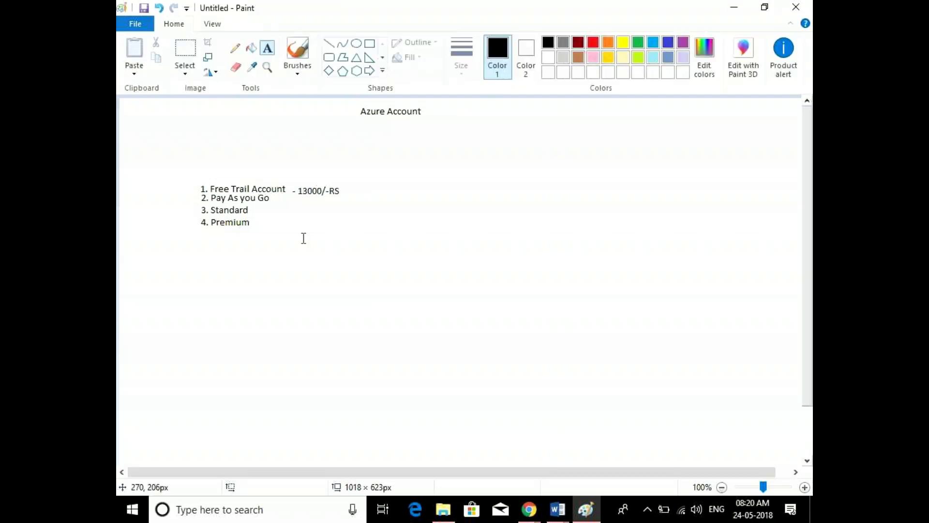
pyautogui.click(292, 204)
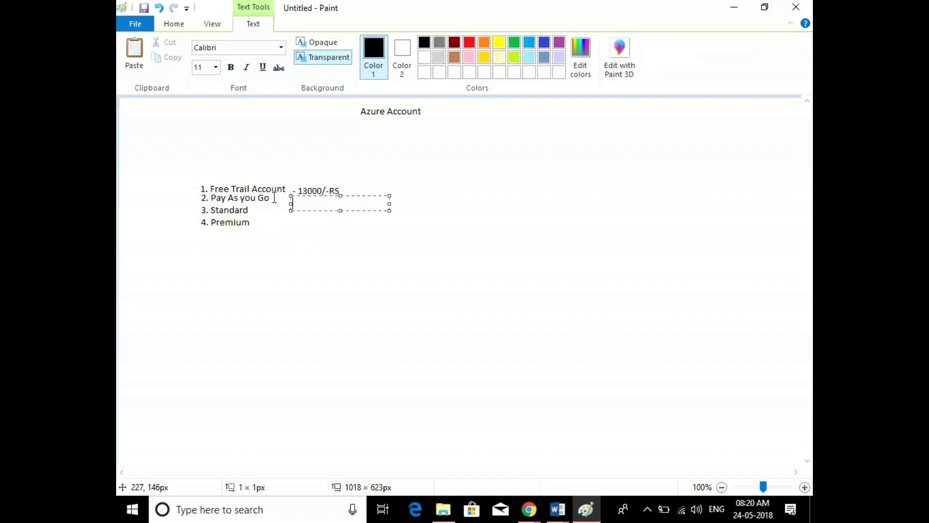
pyautogui.click(287, 197)
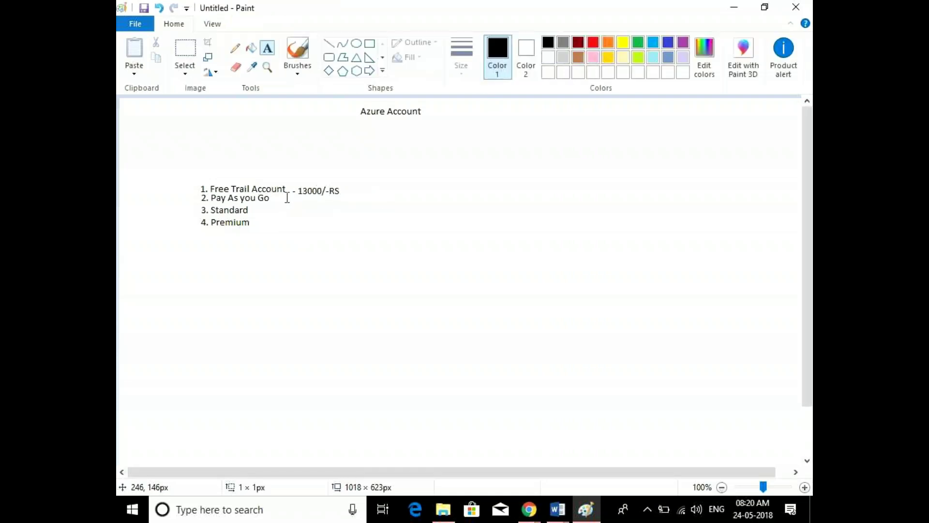
pyautogui.click(287, 197)
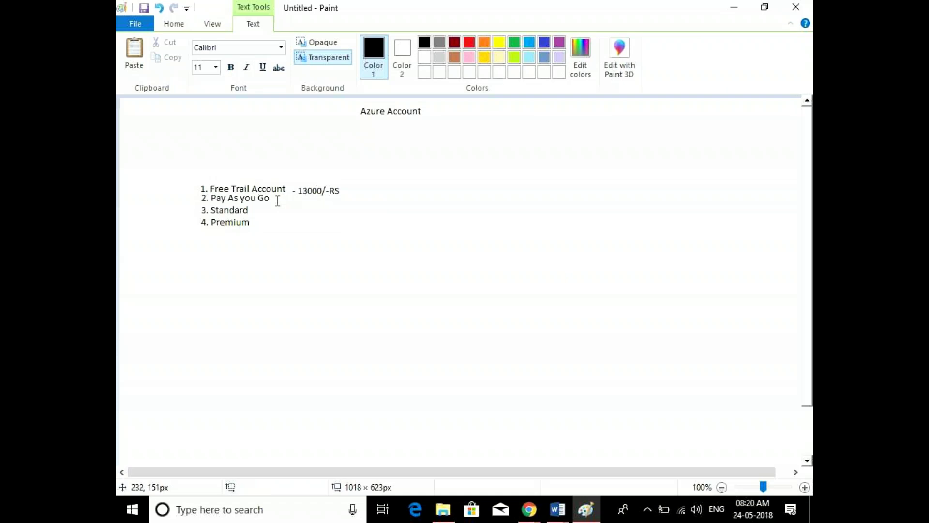
pyautogui.click(267, 208)
pyautogui.click(269, 209)
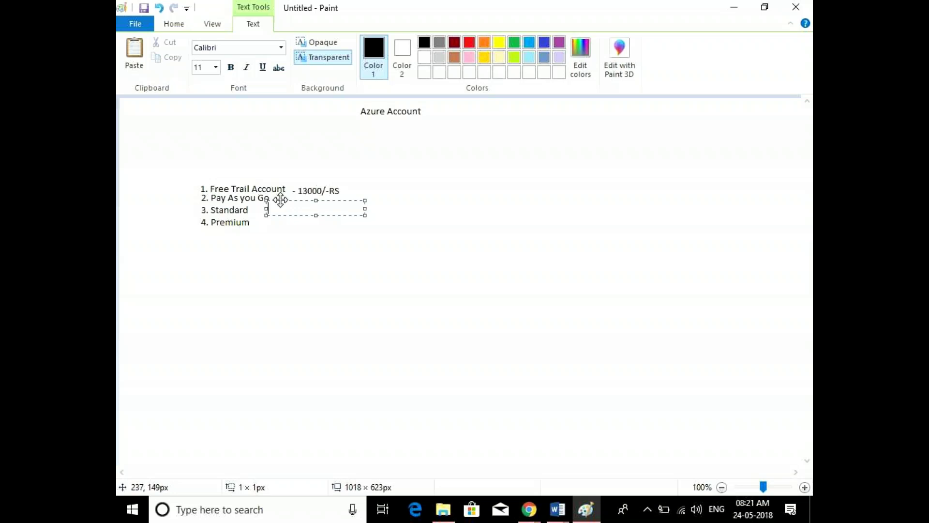
# Close the empty text box, then reopen and close one after '13000/-RS' without changes
pyautogui.click(257, 209)
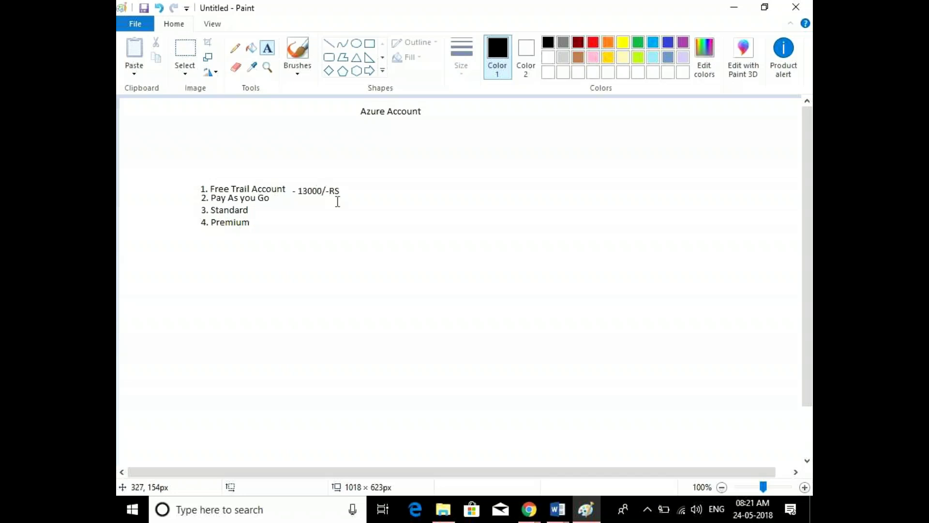
pyautogui.click(337, 186)
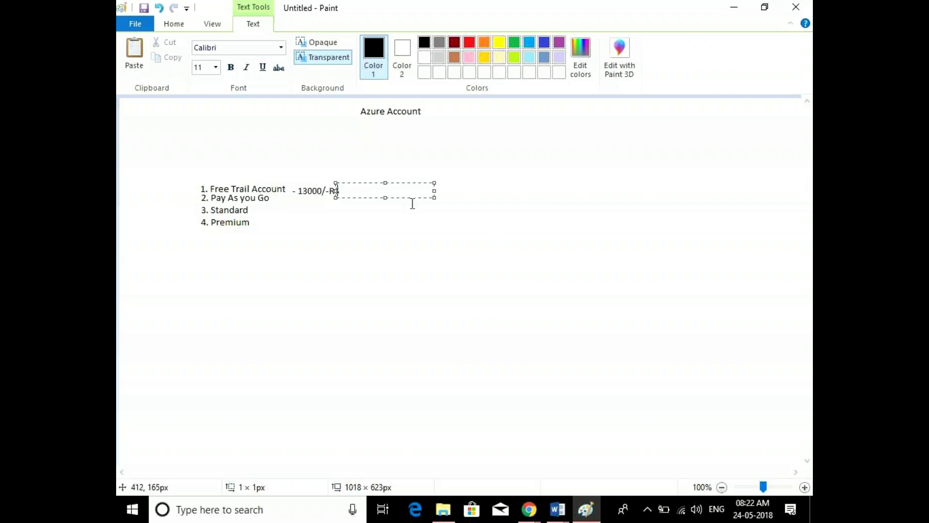
pyautogui.click(446, 230)
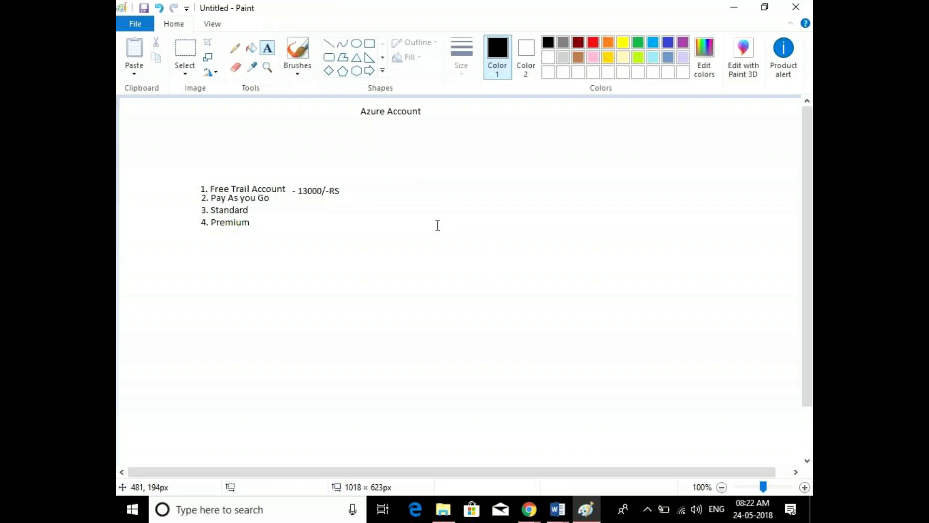
# Place an 'Azure Subscription' label at font size 16 to the right of the numbered account list
pyautogui.click(486, 195)
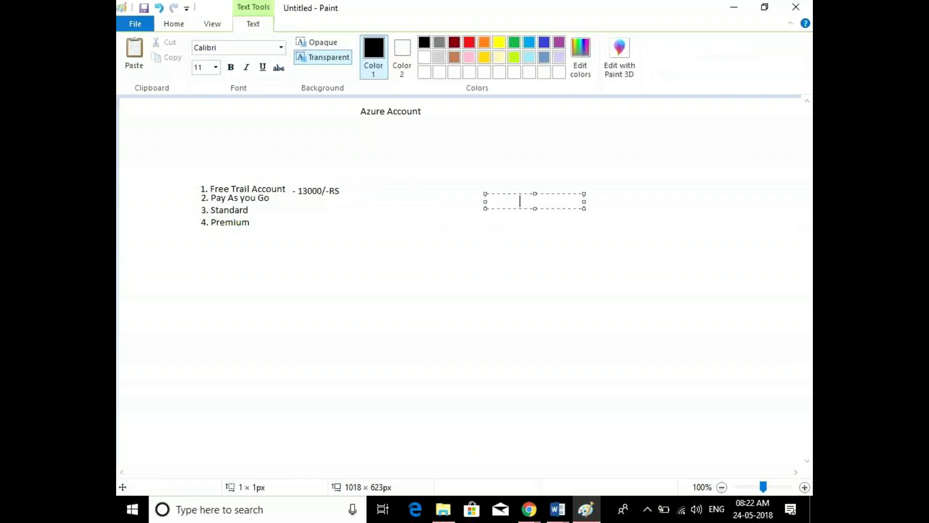
pyautogui.write('Azure Su')
pyautogui.write('bsc')
pyautogui.write('ription')
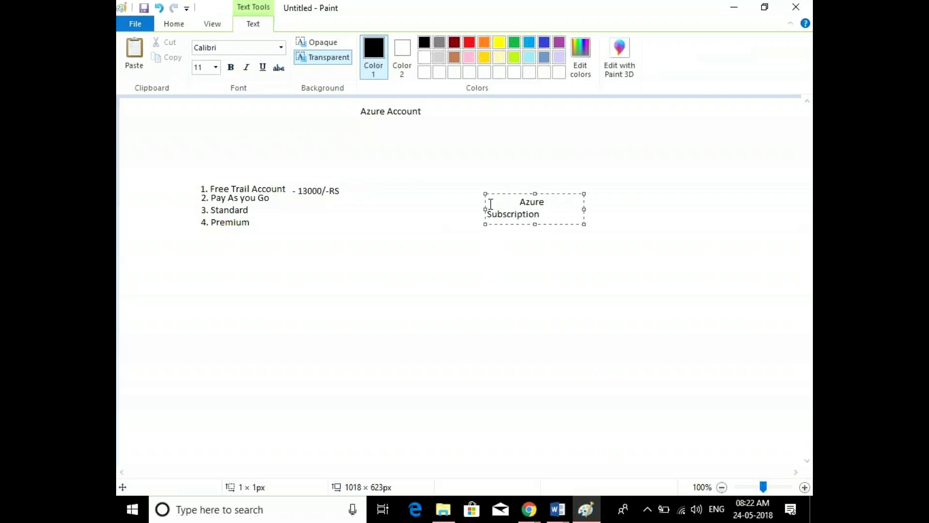
pyautogui.moveTo(584, 209); pyautogui.dragTo(693, 207)
pyautogui.moveTo(624, 201); pyautogui.dragTo(440, 176)
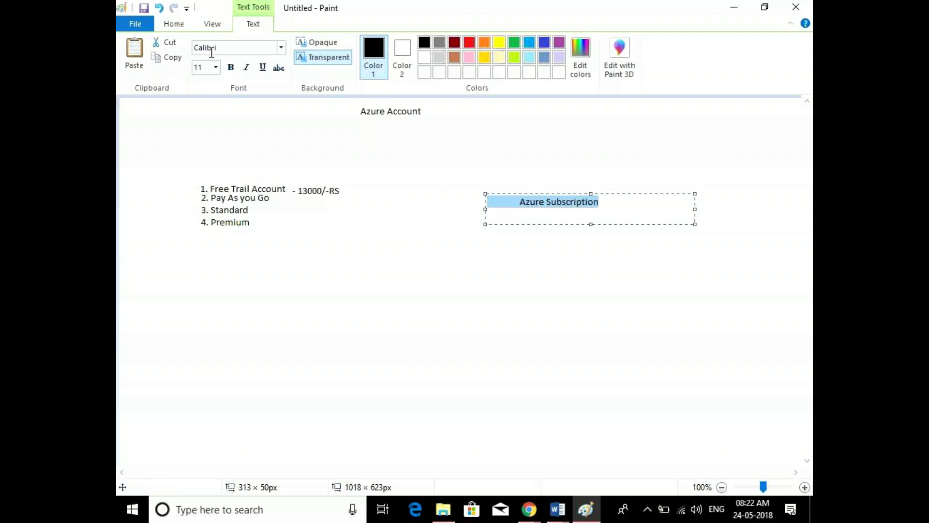
pyautogui.click(215, 67)
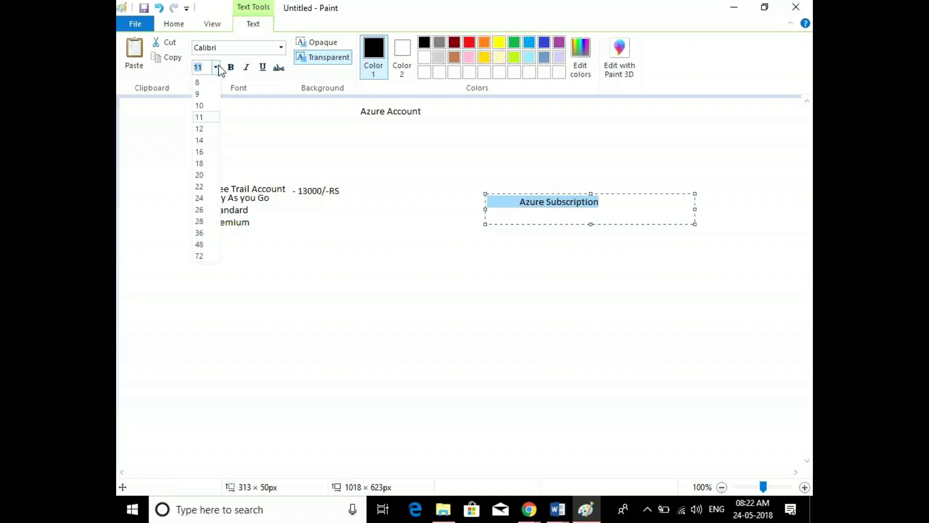
pyautogui.click(200, 151)
pyautogui.click(369, 351)
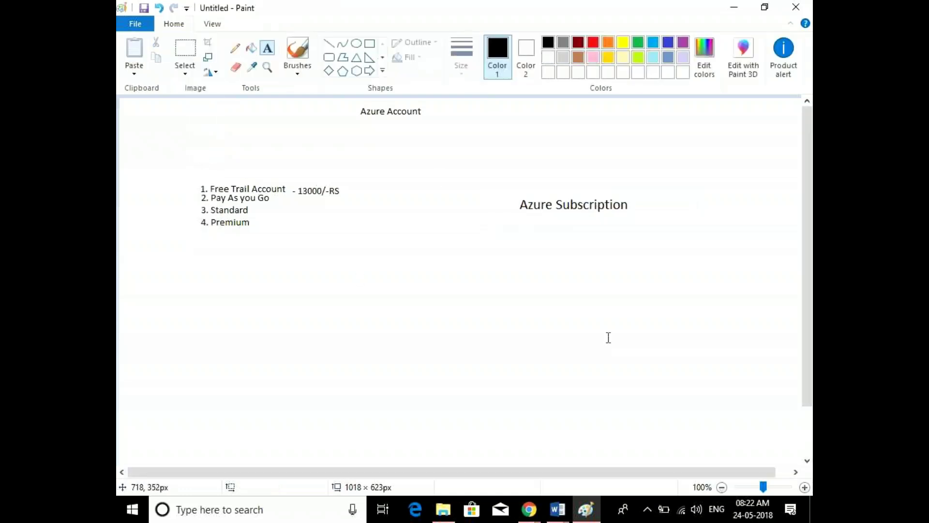
# Start a second numbered list below the Azure Subscription heading with '1.'
pyautogui.click(503, 236)
pyautogui.write('1.')
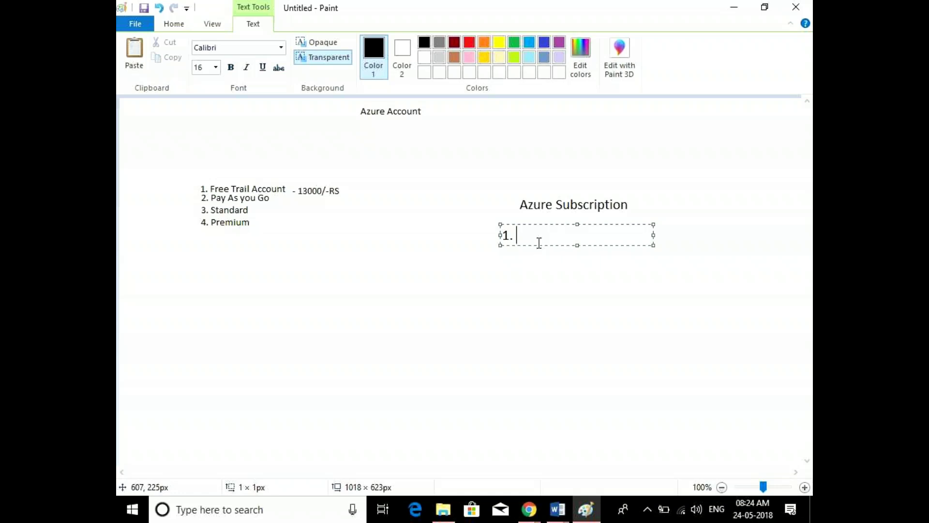
# Minimize Paint and bring the GoToMeeting Chrome window back to the front
pyautogui.click(733, 7)
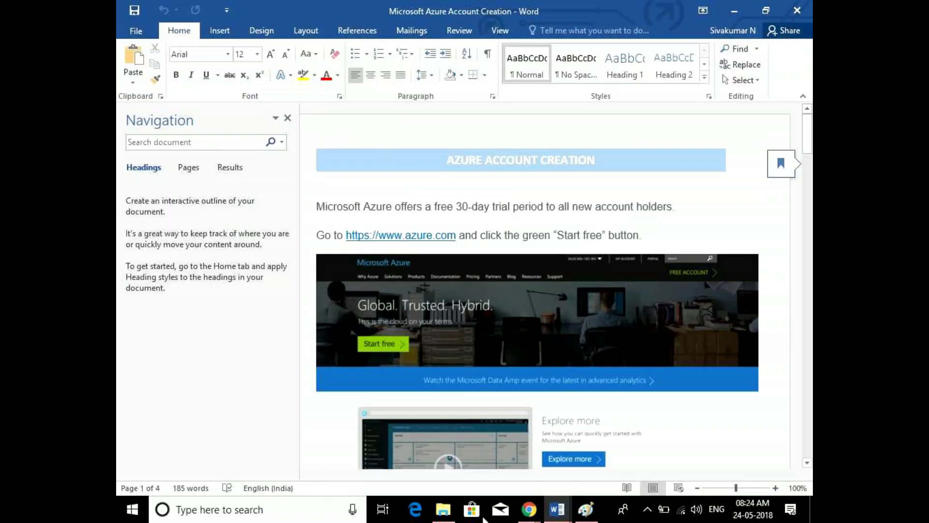
pyautogui.moveTo(535, 509)
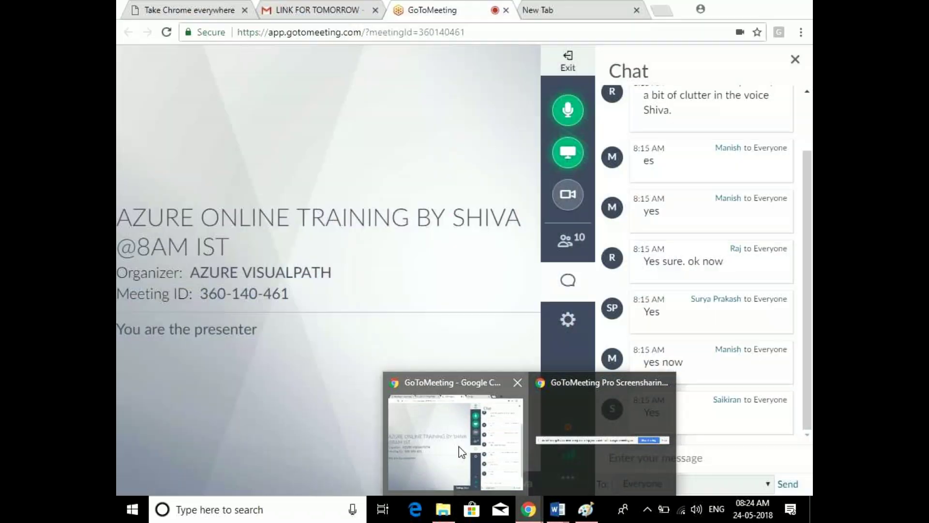
pyautogui.click(460, 449)
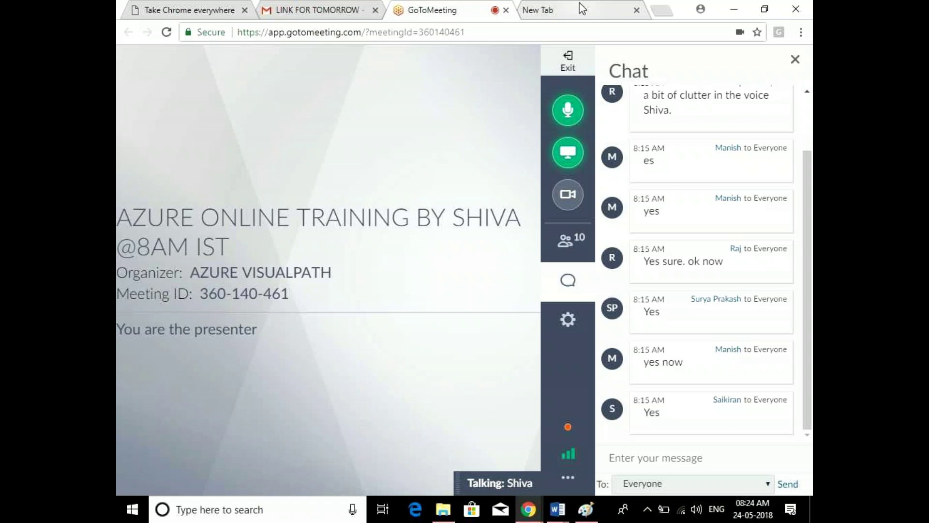
# In a new tab, search Google for 'Azure free accout', allowing network discovery when asked
pyautogui.click(582, 8)
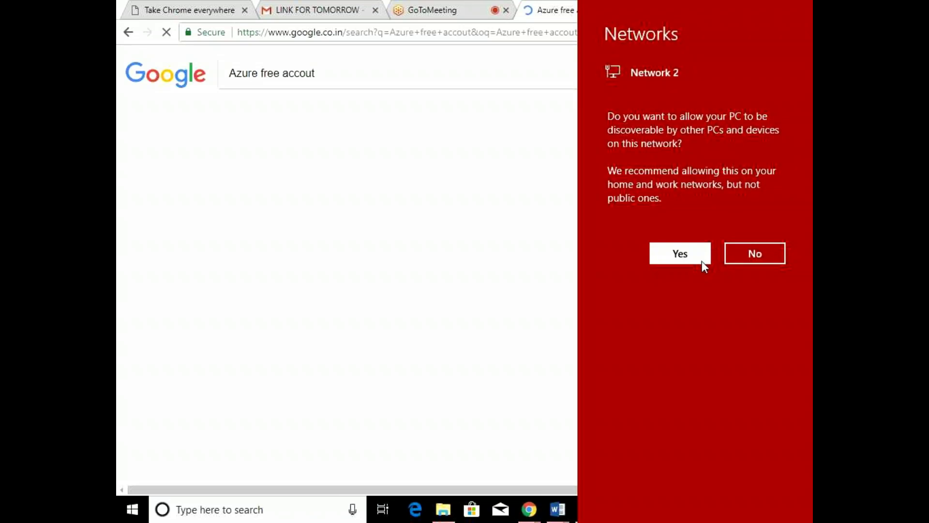
pyautogui.click(702, 261)
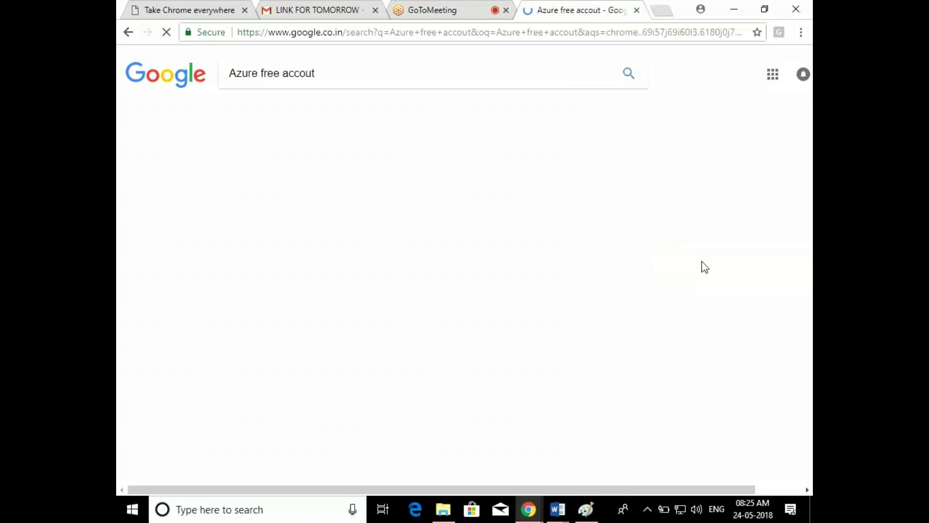
pyautogui.click(374, 32)
pyautogui.click(333, 77)
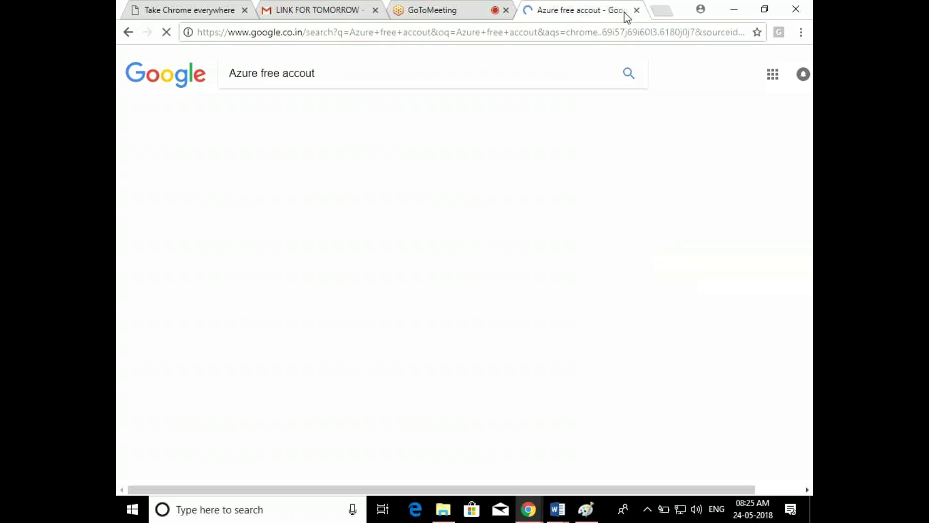
# Check the meeting tab, then open the 'Create your Azure free account today' result
pyautogui.click(468, 8)
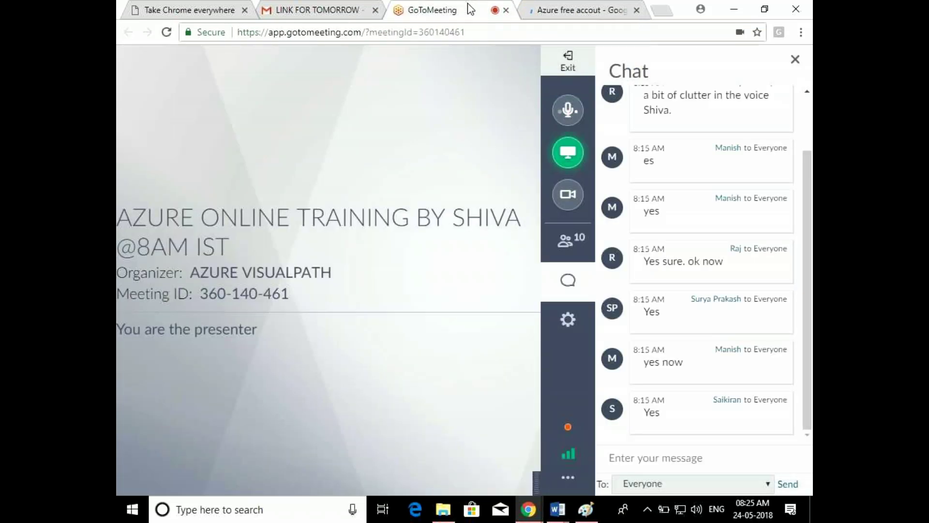
pyautogui.click(609, 12)
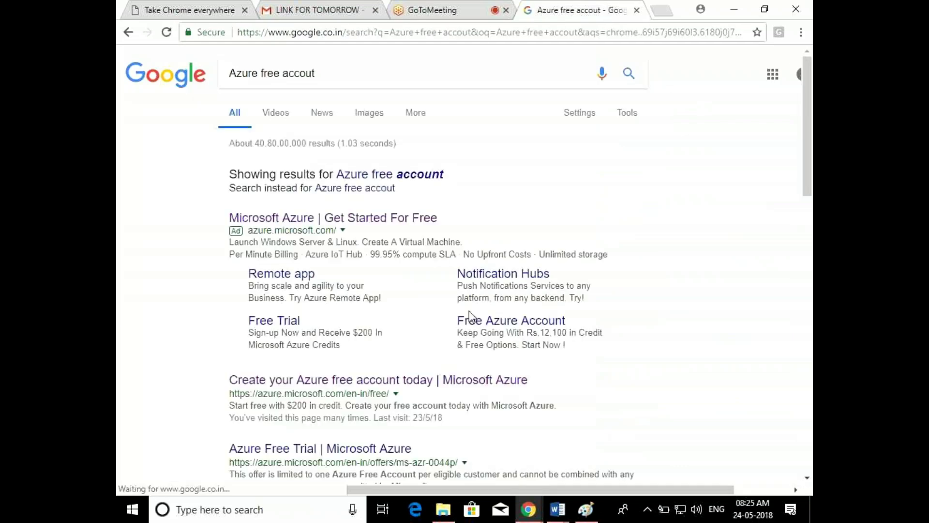
pyautogui.click(373, 385)
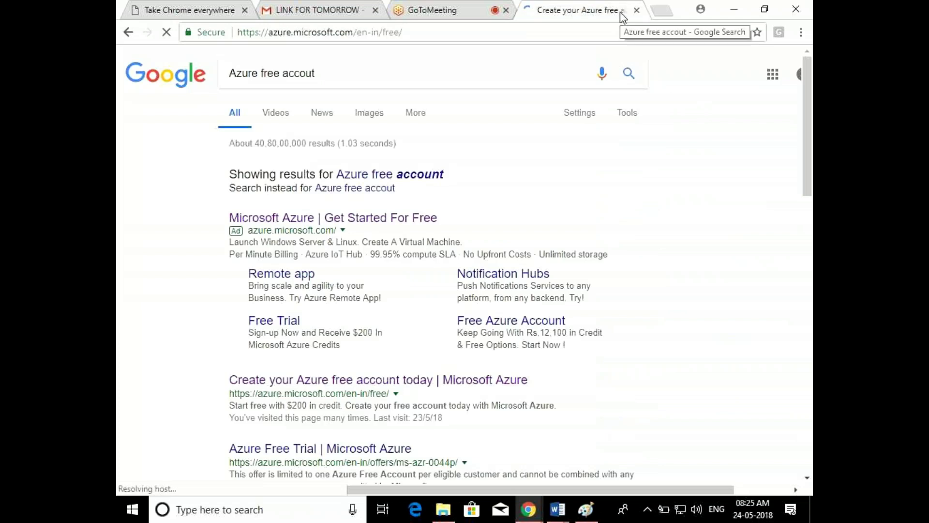
pyautogui.moveTo(567, 517)
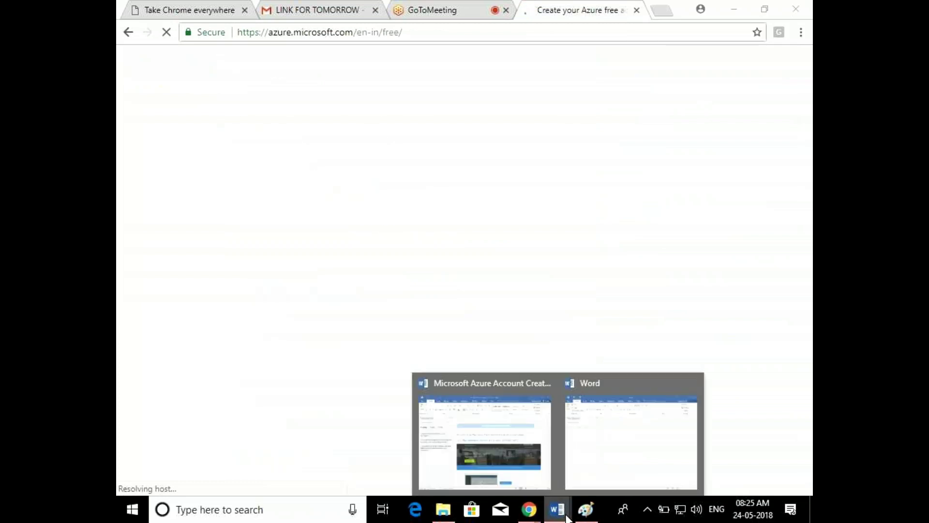
# Show the Azure Account Creation document without the Navigation pane, scrolled to the page 2 sign-in step
pyautogui.click(520, 456)
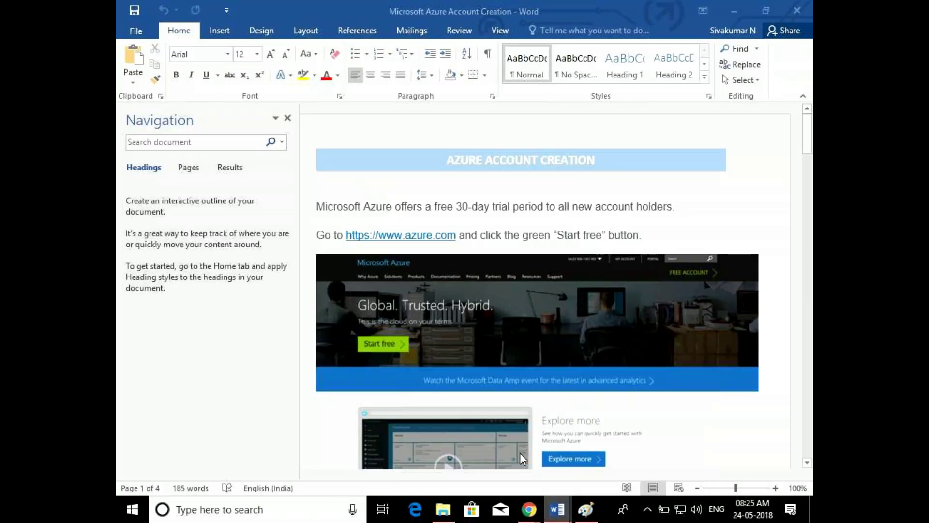
pyautogui.click(287, 119)
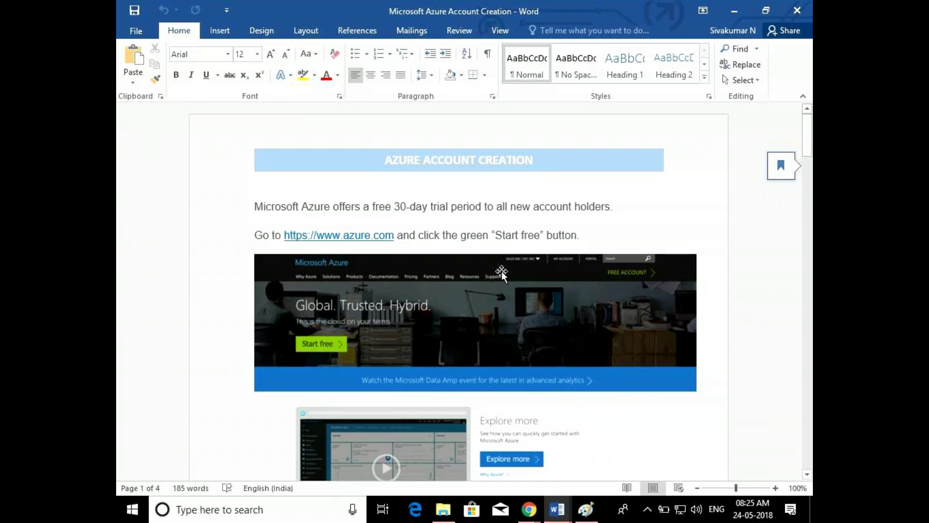
pyautogui.moveTo(806, 140); pyautogui.dragTo(812, 169)
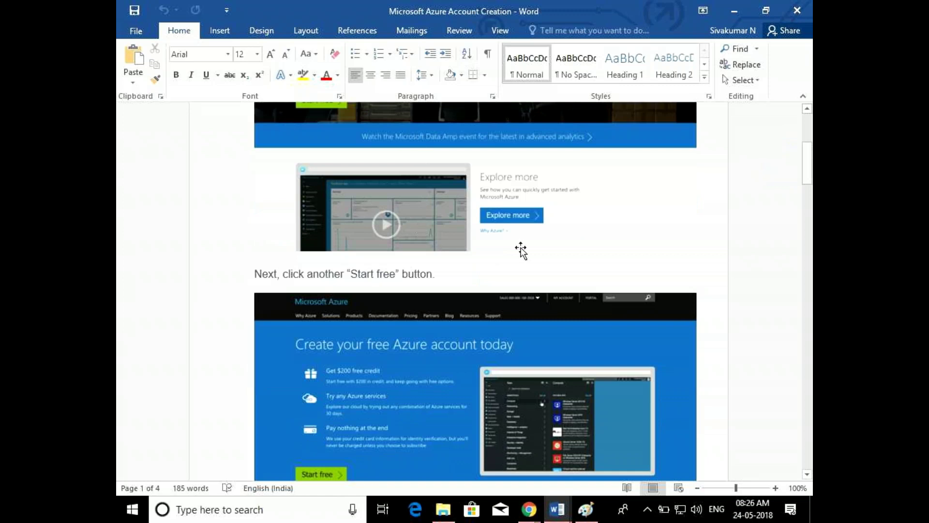
pyautogui.moveTo(811, 172); pyautogui.dragTo(811, 177)
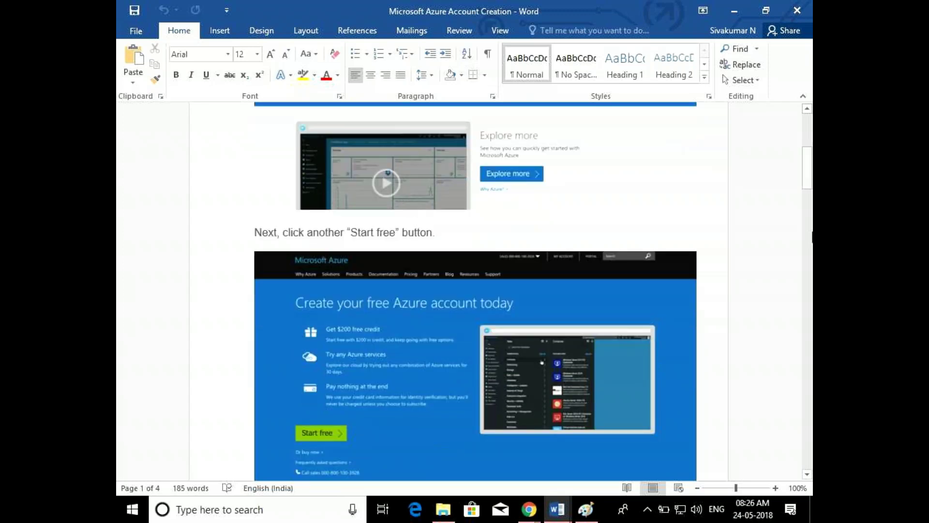
pyautogui.moveTo(810, 173); pyautogui.dragTo(810, 181)
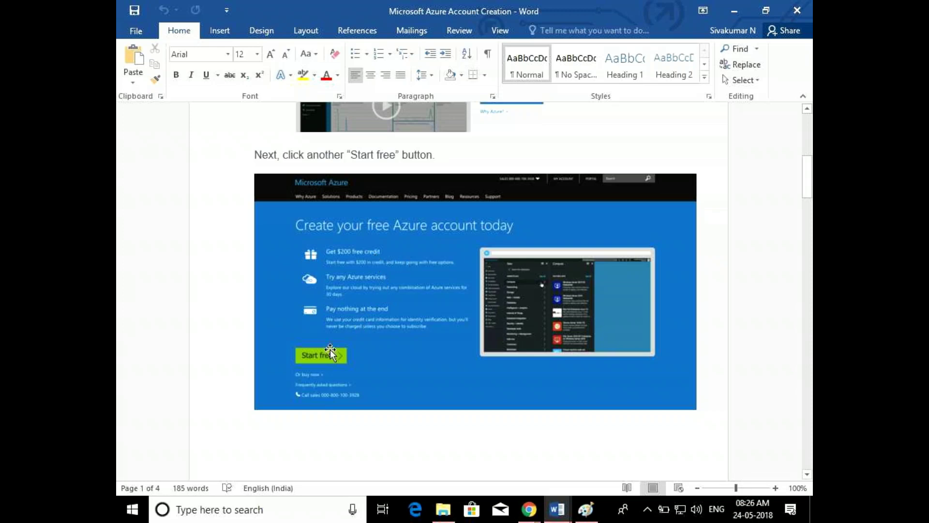
pyautogui.moveTo(808, 193); pyautogui.dragTo(811, 244)
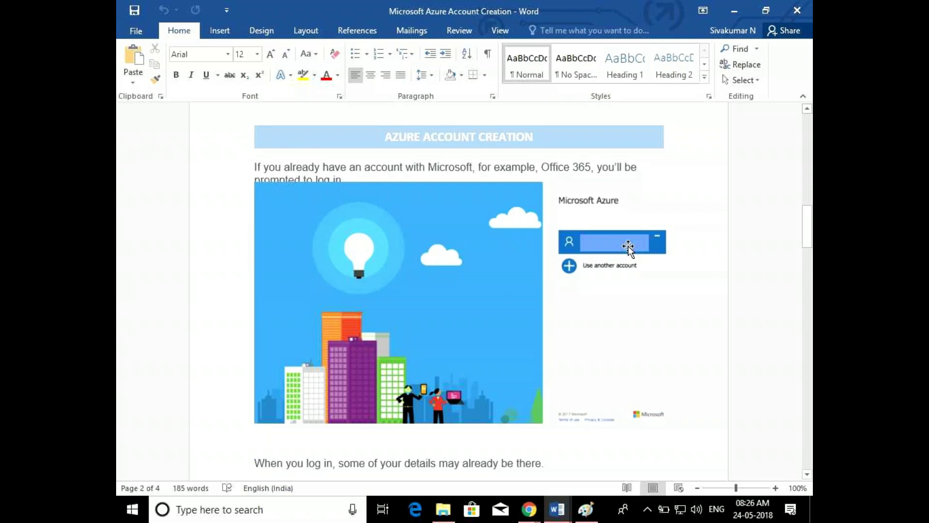
# Return to the Azure free account page in Chrome and click Start free
pyautogui.moveTo(532, 512)
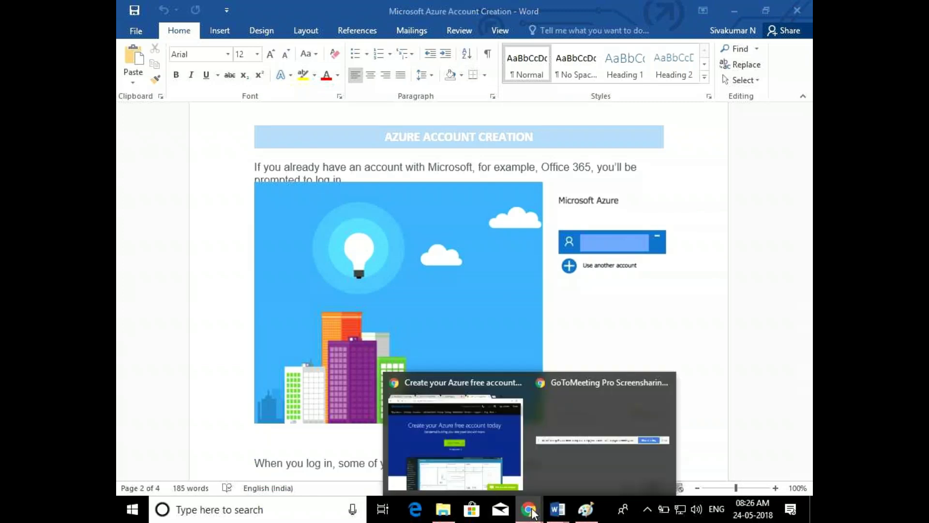
pyautogui.click(427, 460)
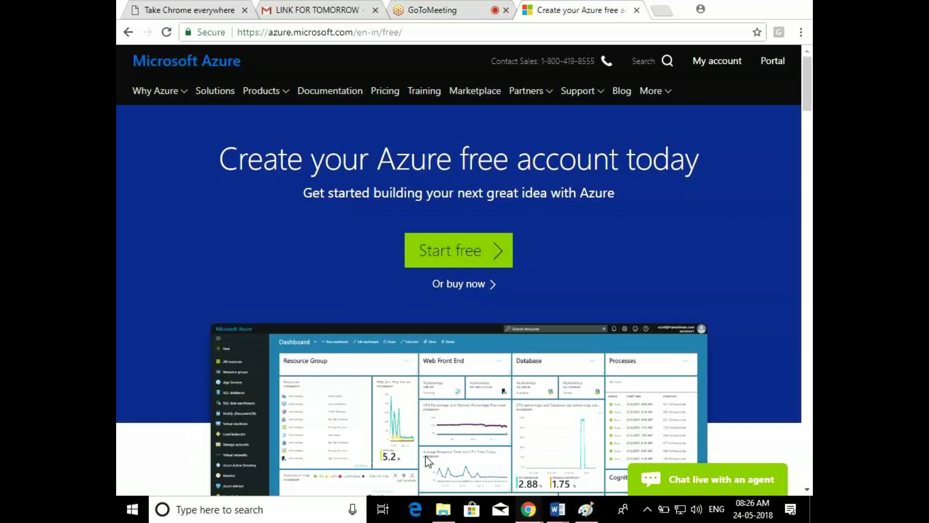
pyautogui.click(462, 258)
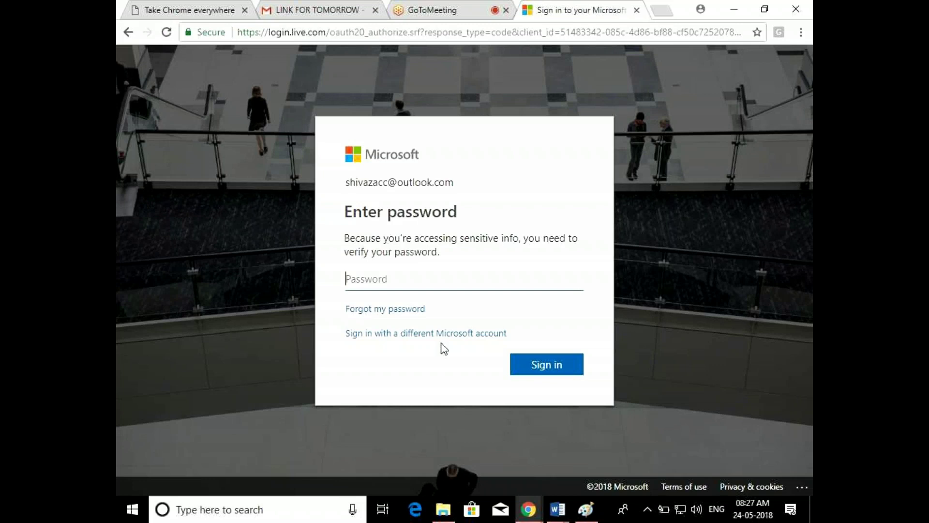
# Try signing in with a different account, reload the failed page, and go back to the password page
pyautogui.click(420, 338)
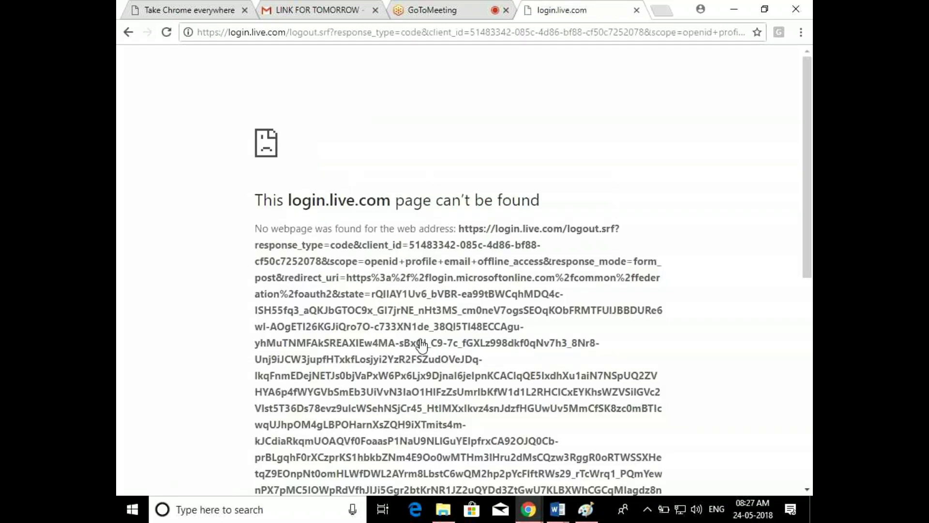
pyautogui.click(370, 34)
pyautogui.press('Return')
pyautogui.click(128, 32)
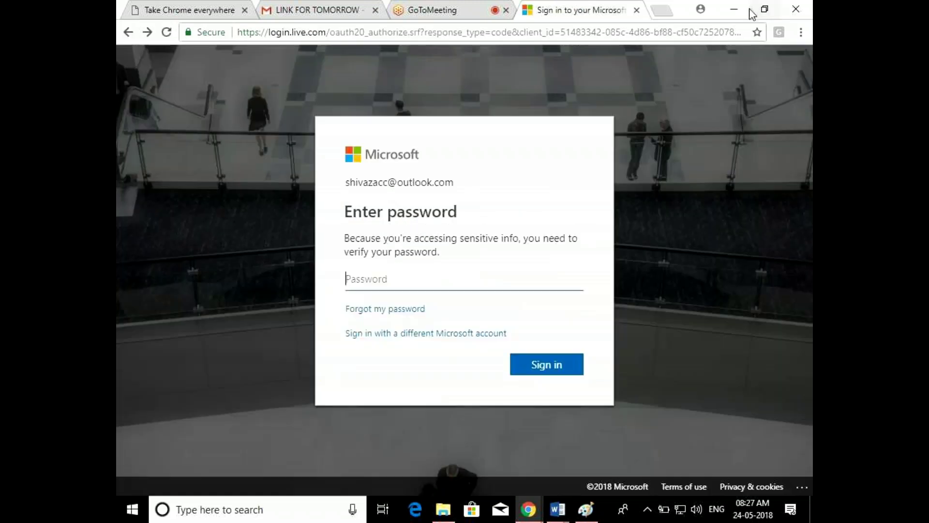
pyautogui.click(740, 10)
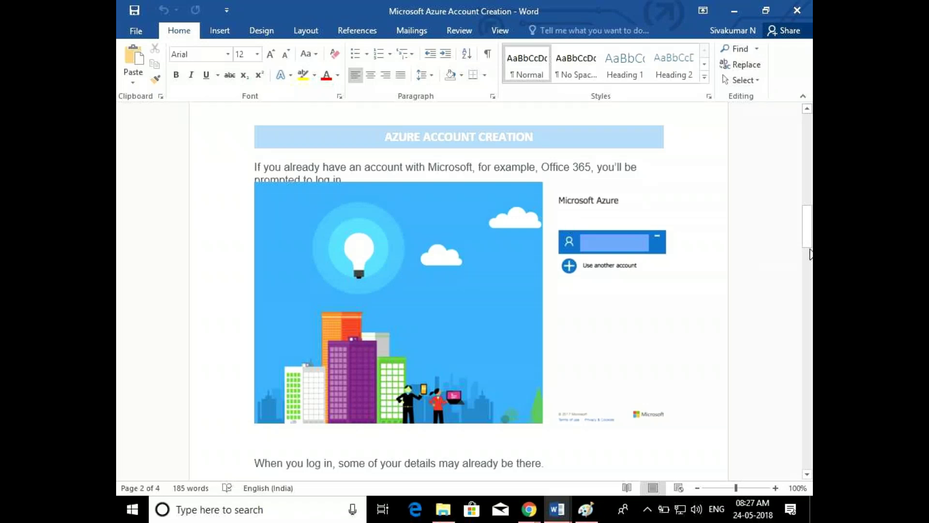
# Scroll the Word guide down to the free trial sign-up form step
pyautogui.moveTo(810, 254); pyautogui.dragTo(812, 260)
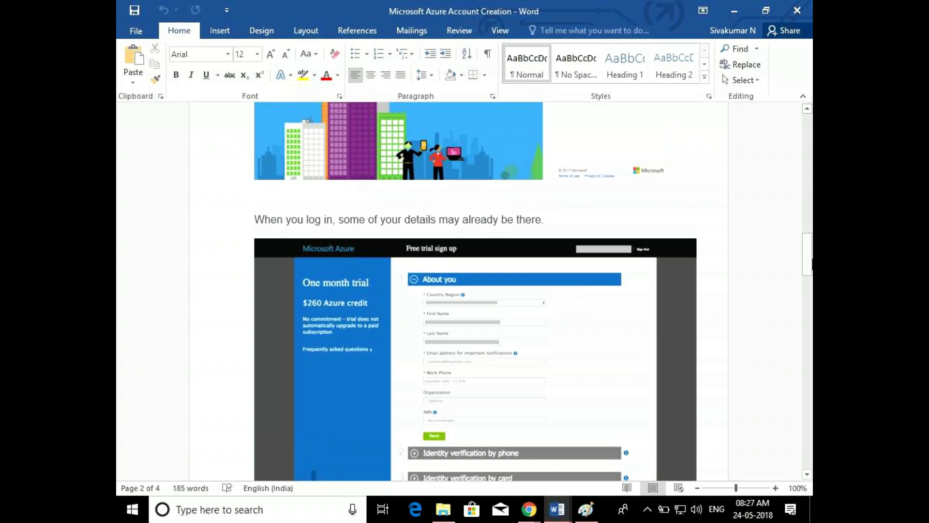
pyautogui.scroll(-1, 474, 290)
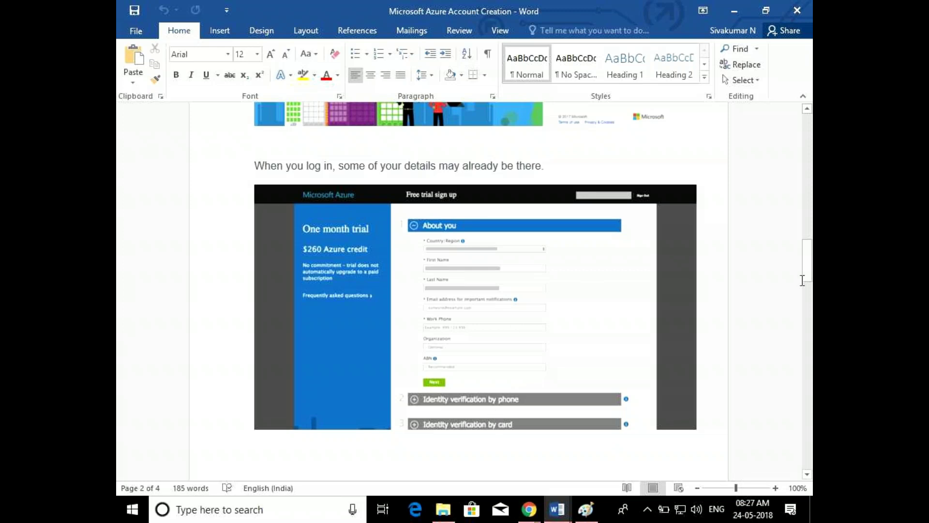
pyautogui.moveTo(806, 265); pyautogui.dragTo(812, 324)
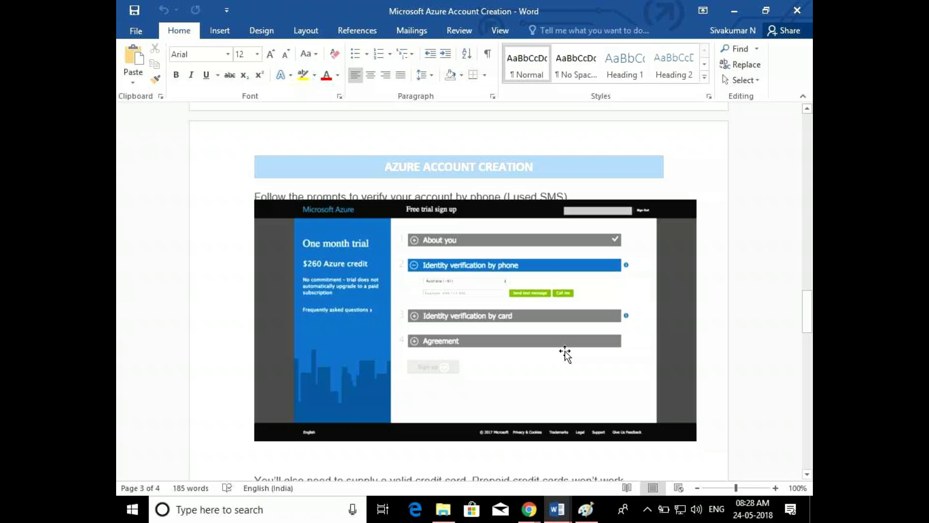
pyautogui.moveTo(811, 306); pyautogui.dragTo(811, 335)
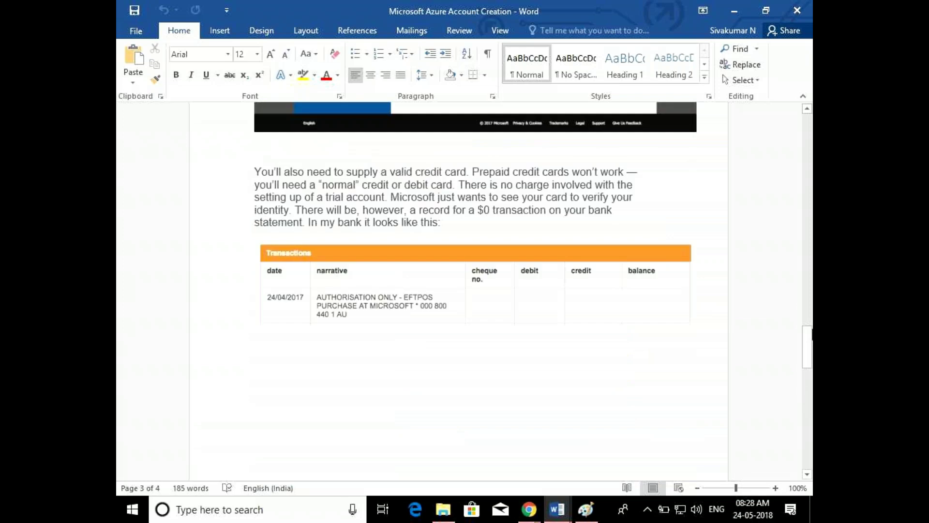
pyautogui.moveTo(811, 335); pyautogui.dragTo(812, 376)
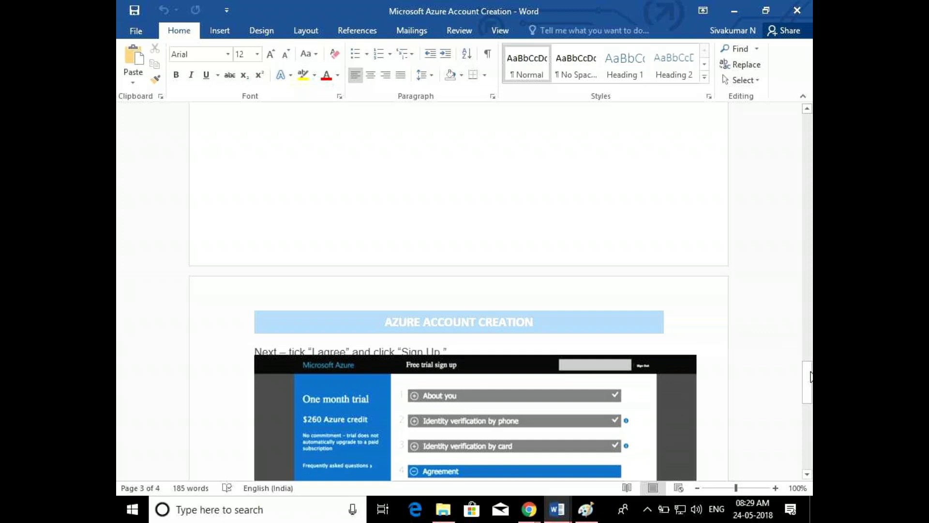
pyautogui.moveTo(807, 368); pyautogui.dragTo(811, 409)
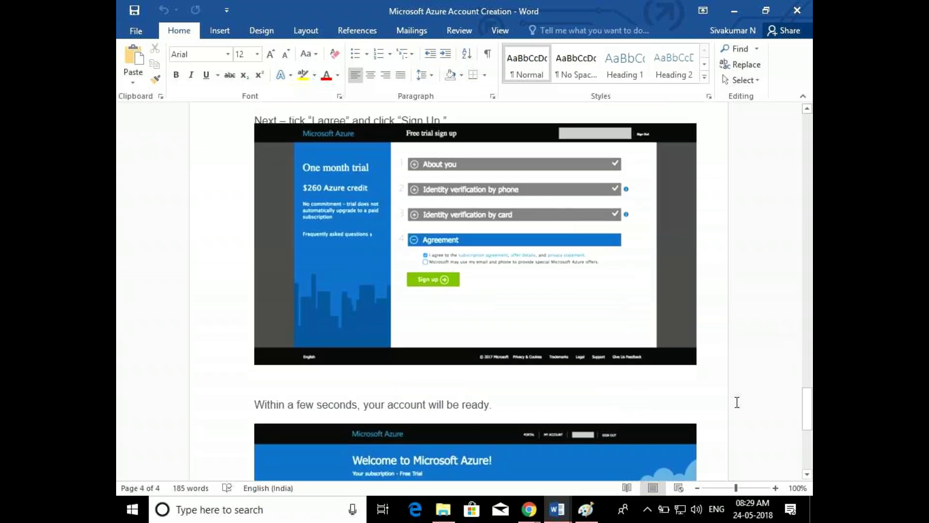
pyautogui.moveTo(806, 409); pyautogui.dragTo(811, 430)
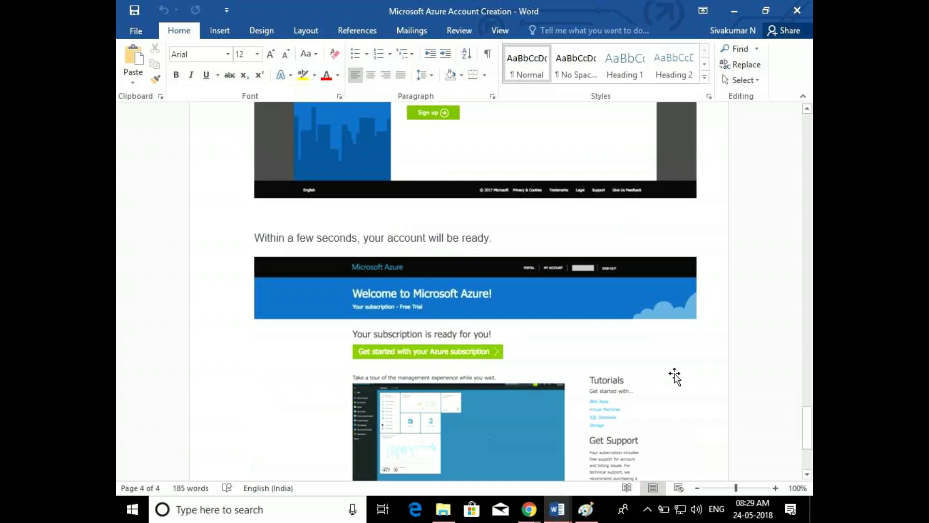
pyautogui.moveTo(807, 426); pyautogui.dragTo(807, 445)
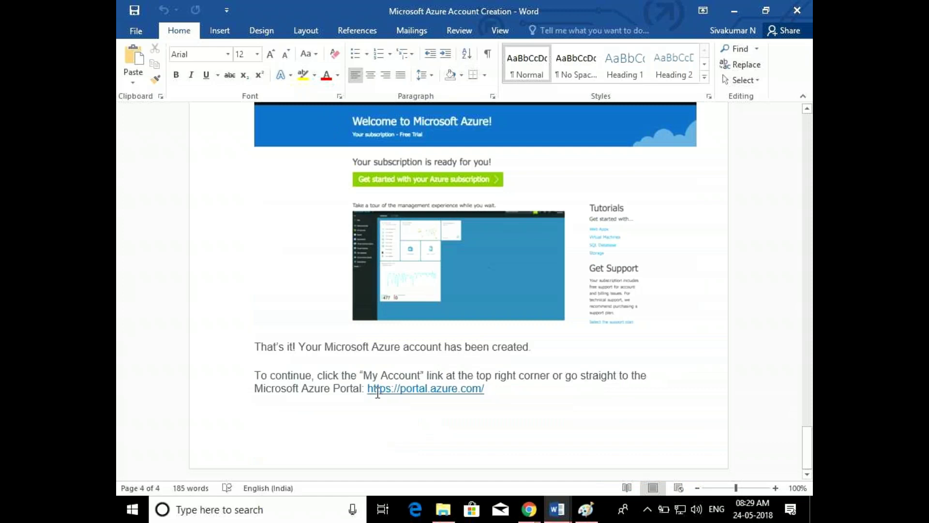
pyautogui.moveTo(369, 389); pyautogui.dragTo(486, 392)
pyautogui.hotkey('ctrl', 'c')
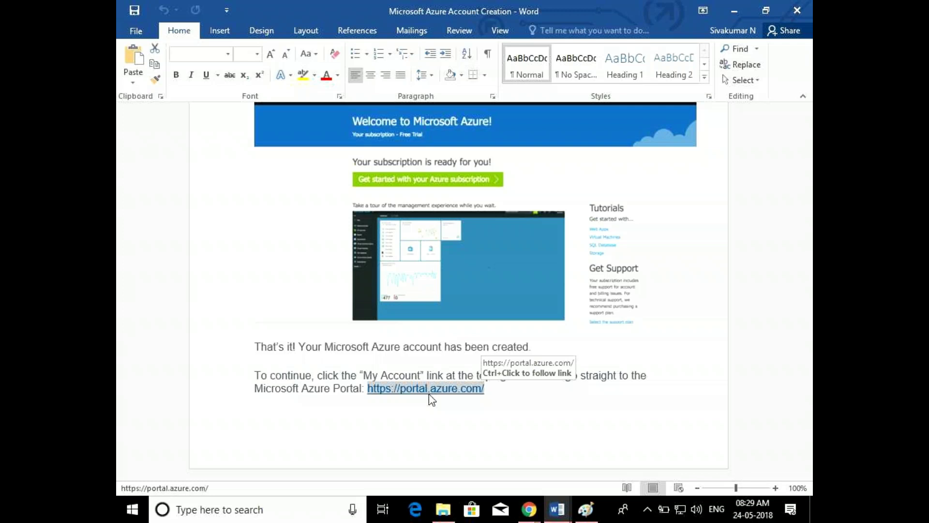
pyautogui.doubleClick(514, 398)
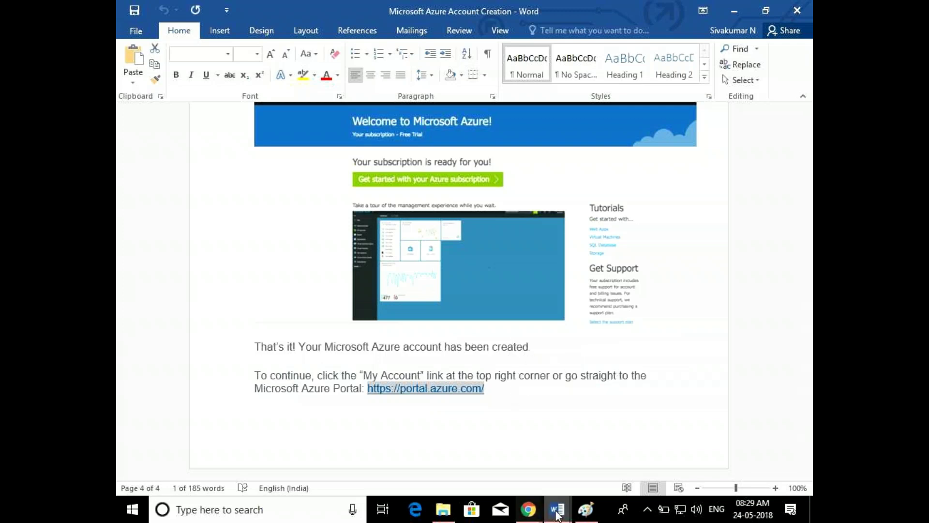
pyautogui.moveTo(529, 520)
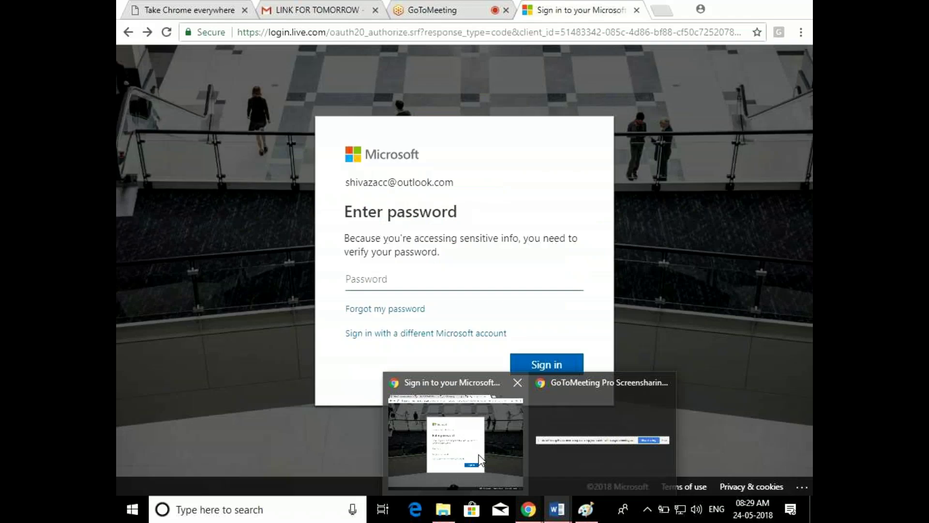
pyautogui.click(603, 435)
pyautogui.click(644, 458)
pyautogui.hotkey('ctrl', 'v')
pyautogui.press('Return')
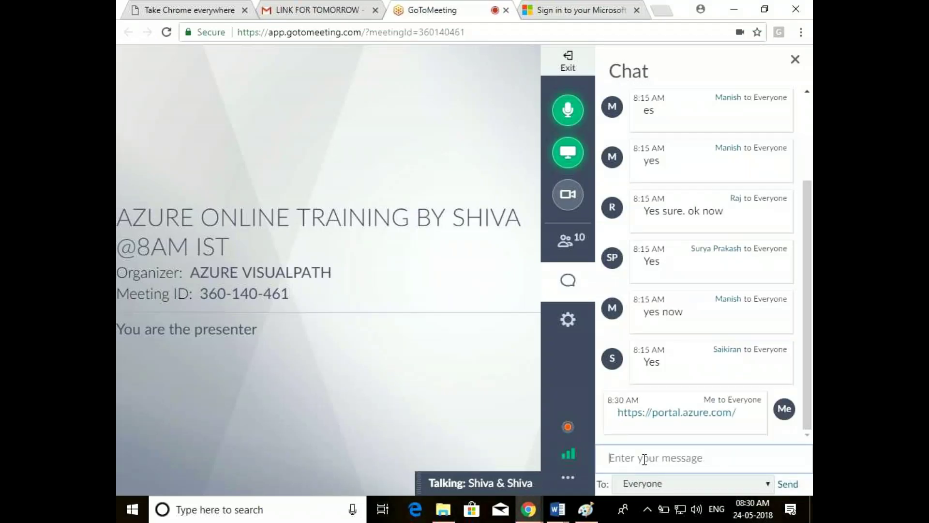
pyautogui.click(734, 8)
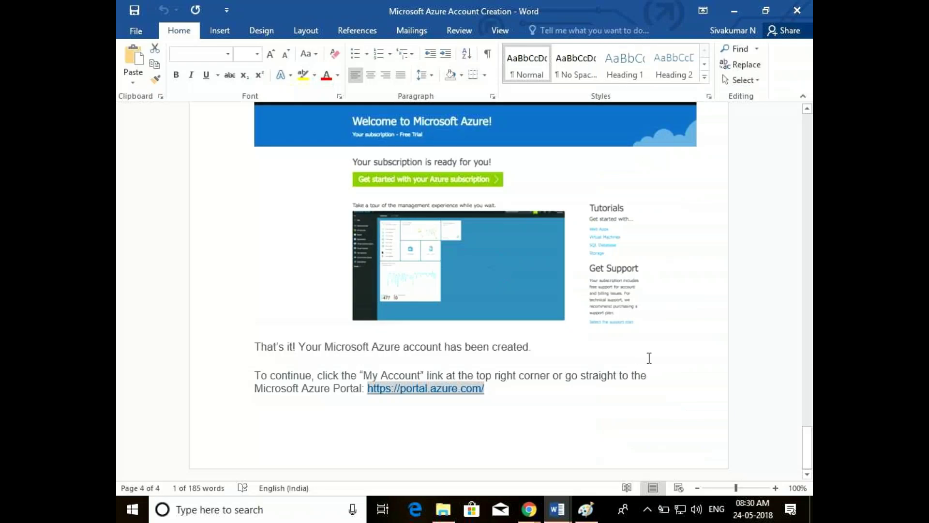
# Minimize Word, cancel the File In Use prompt, and bring the GoToMeeting window back up
pyautogui.moveTo(806, 444)
pyautogui.mouseDown()
pyautogui.moveTo(807, 266)
pyautogui.moveTo(812, 432)
pyautogui.mouseUp()
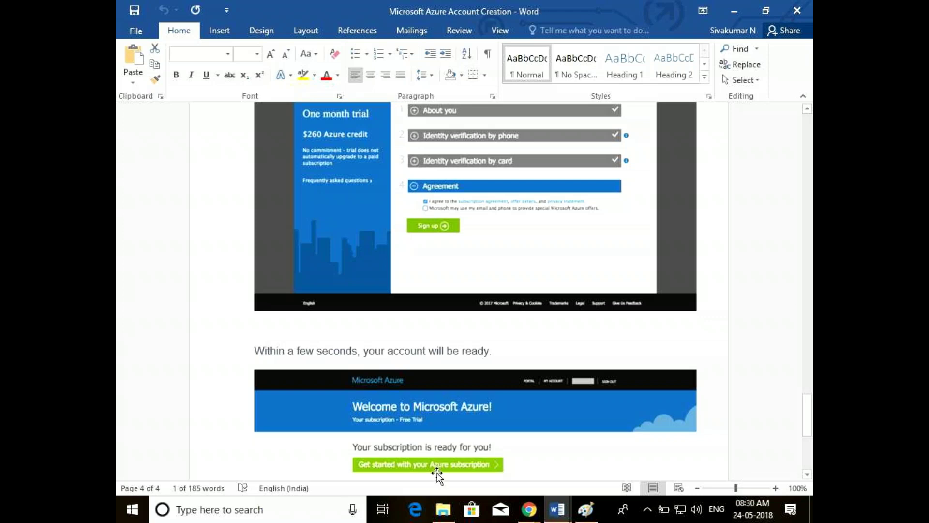
pyautogui.click(736, 7)
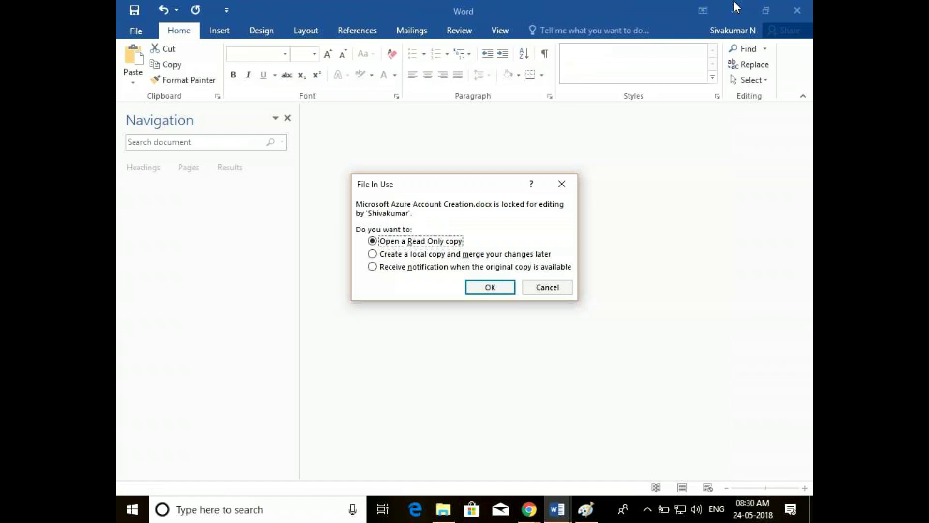
pyautogui.click(546, 286)
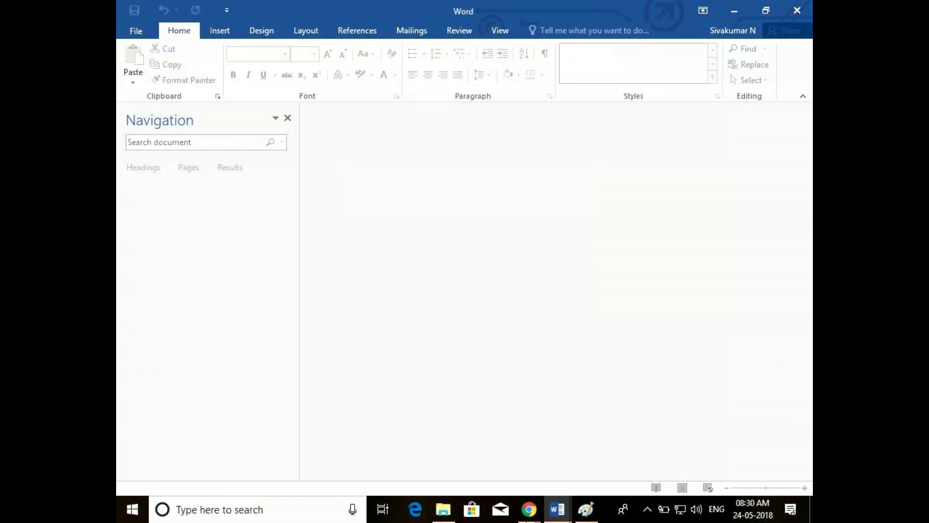
pyautogui.click(529, 509)
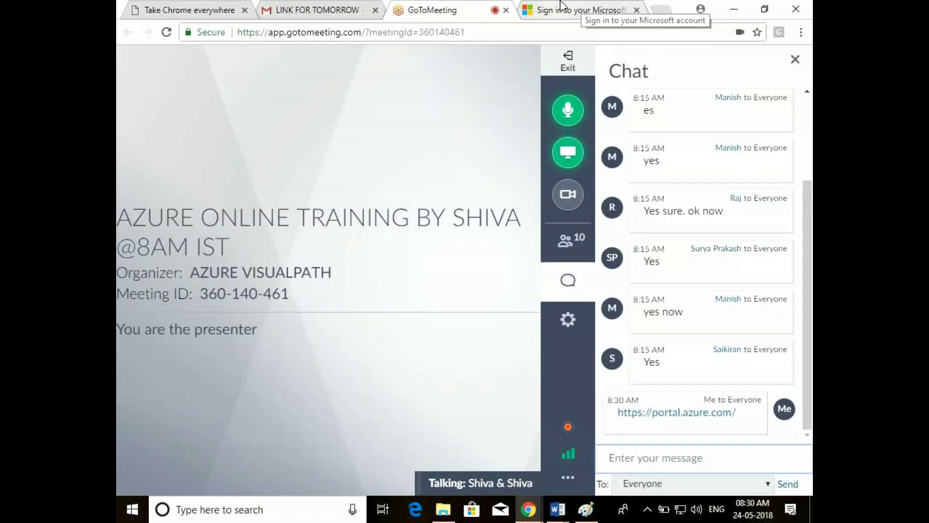
# Open a new Chrome tab and close the Microsoft sign-in tab so portal.azure.com loads
pyautogui.click(661, 10)
pyautogui.click(506, 7)
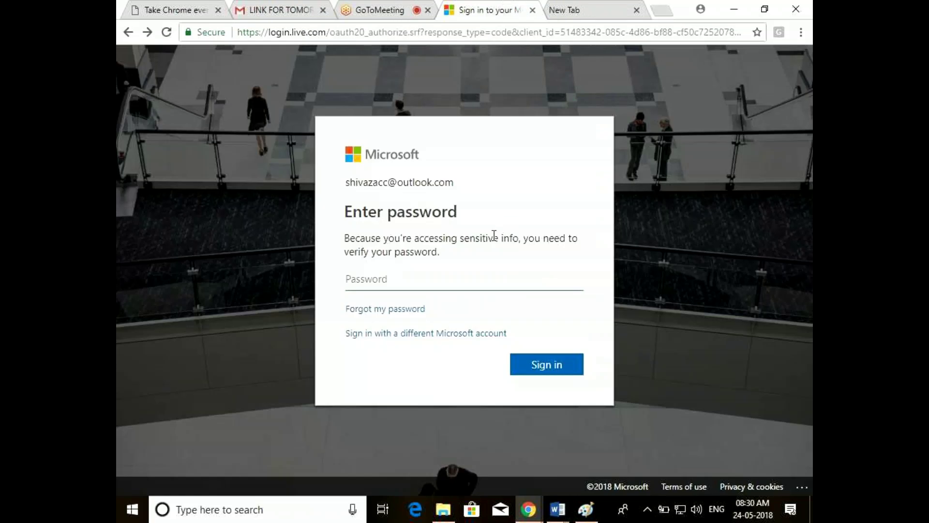
pyautogui.click(532, 10)
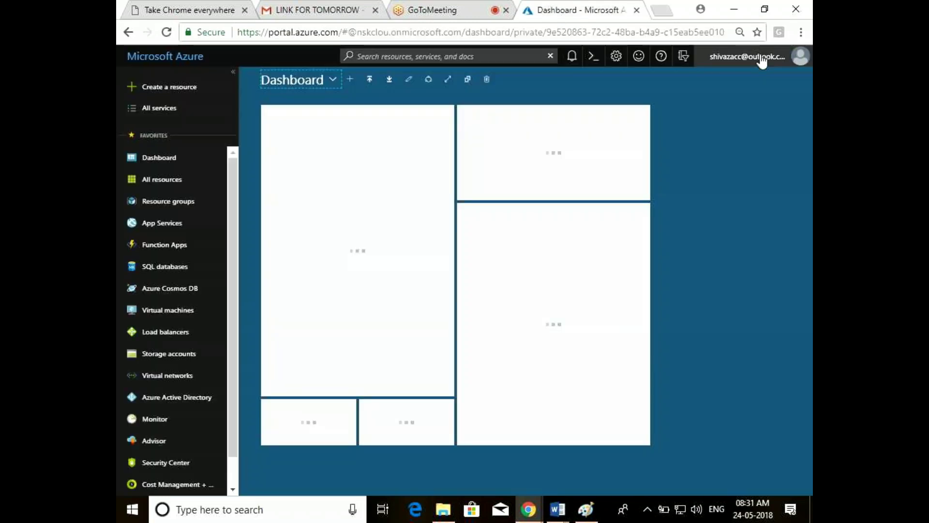
# Switch the portal to the Default Directory from the account menu
pyautogui.click(762, 61)
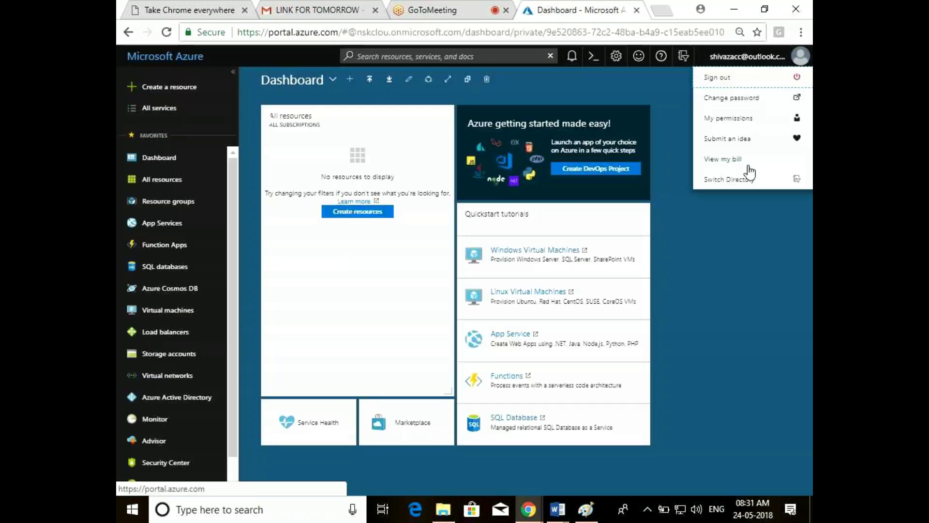
pyautogui.click(742, 179)
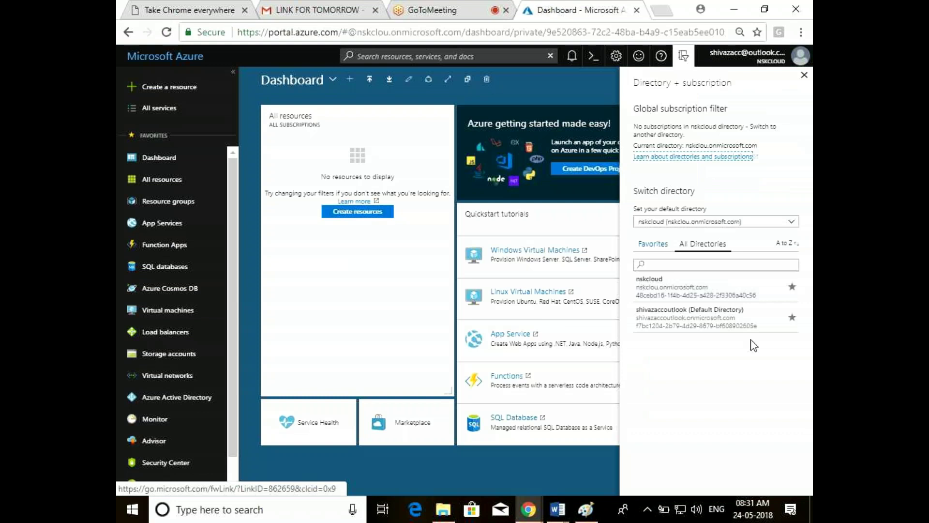
pyautogui.click(713, 327)
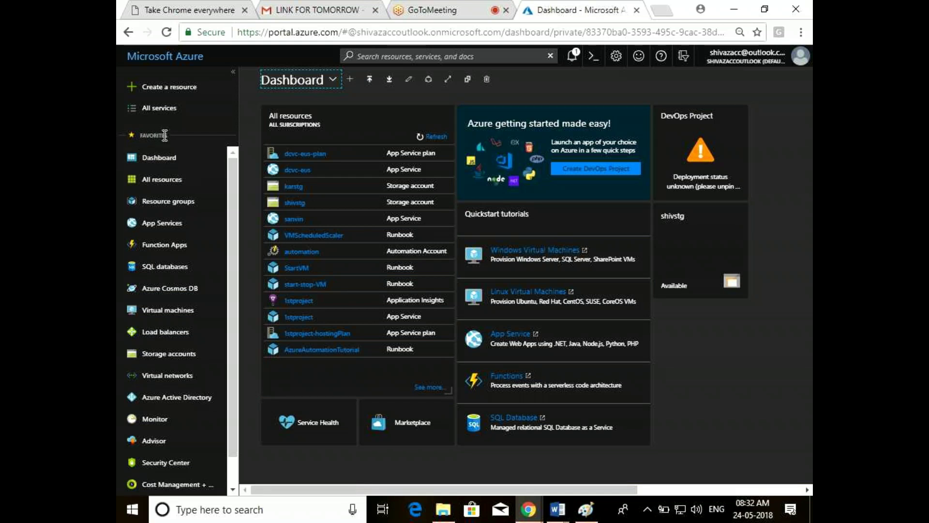
# Filter All services for 'subscri', then search the portal's top bar for 'subsc'
pyautogui.moveTo(236, 175); pyautogui.dragTo(236, 244)
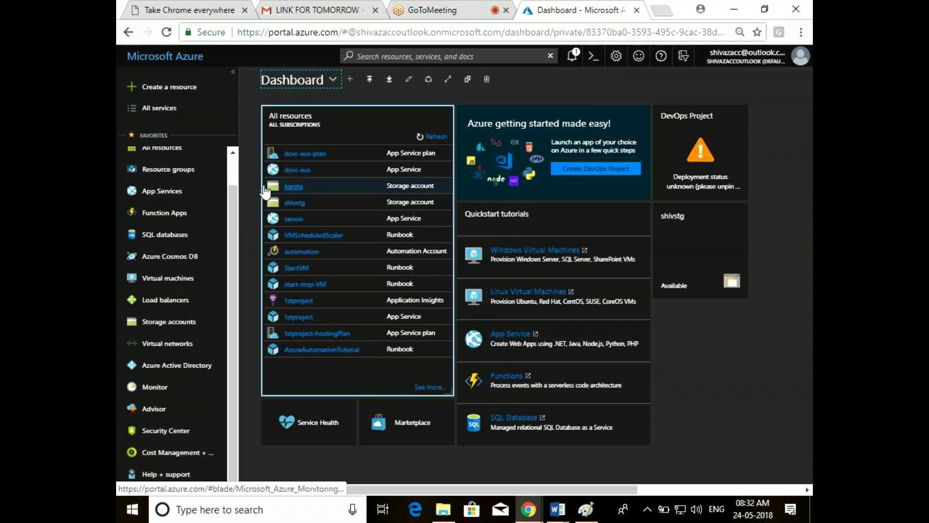
pyautogui.click(234, 166)
pyautogui.click(155, 113)
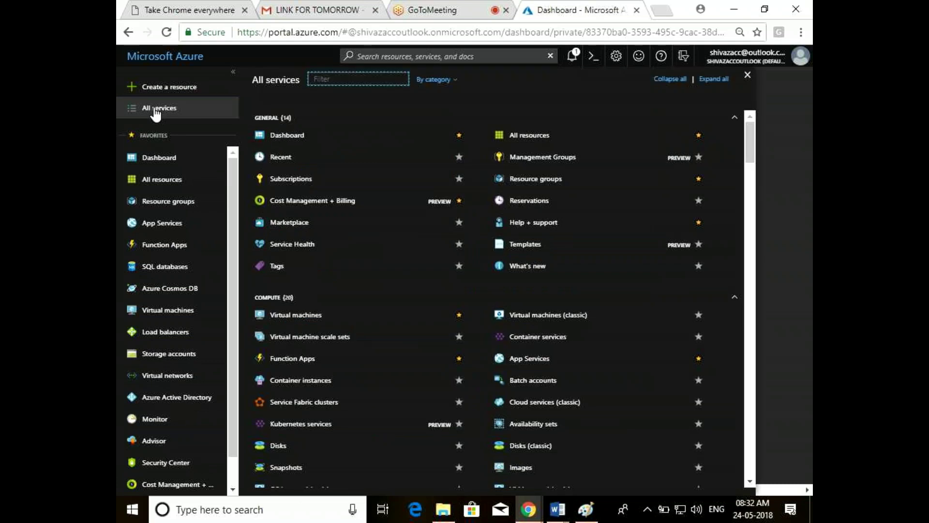
pyautogui.write('su')
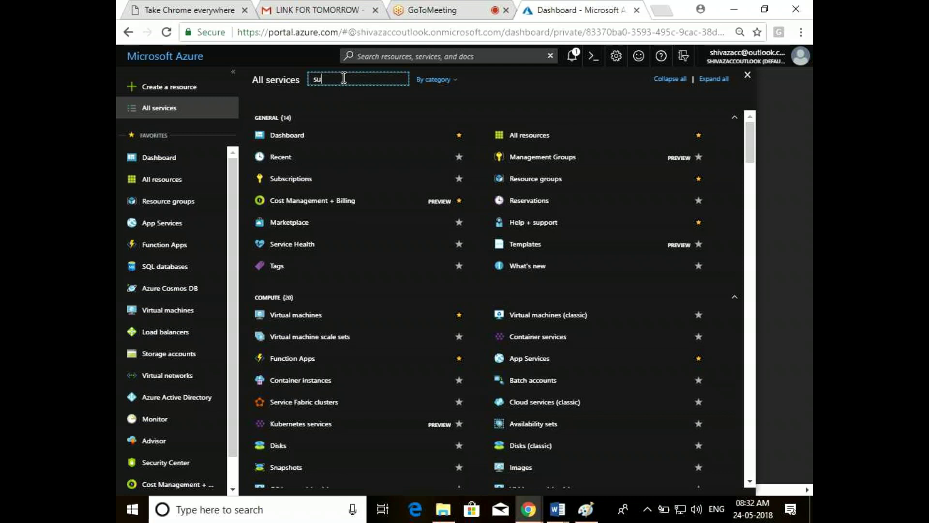
pyautogui.write('bscri')
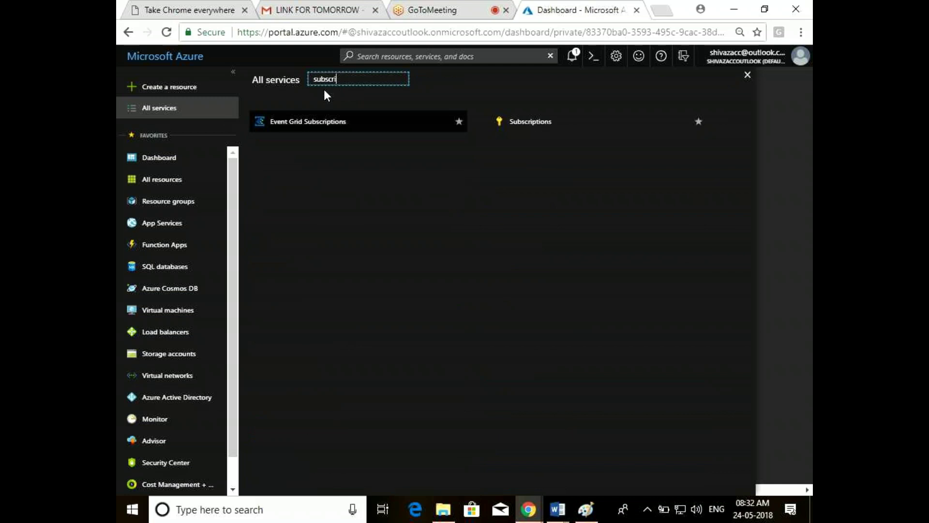
pyautogui.click(429, 54)
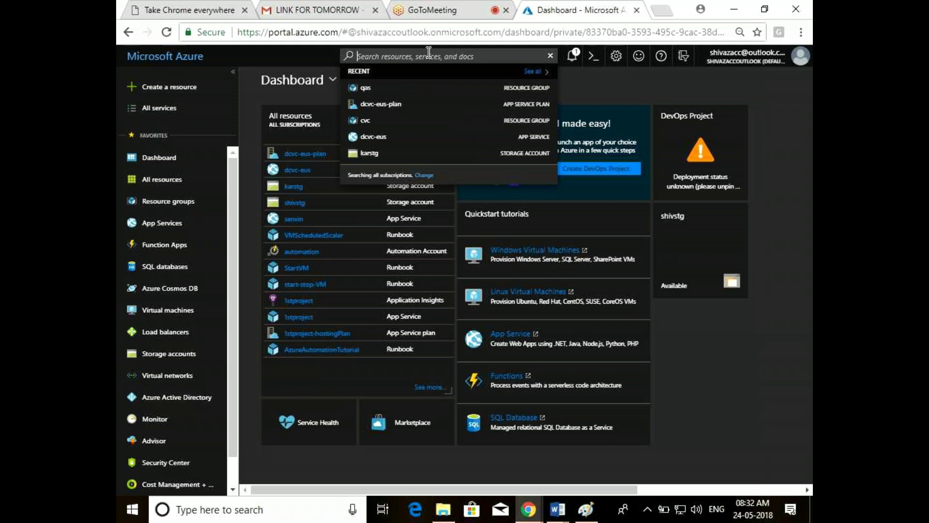
pyautogui.write('subscr')
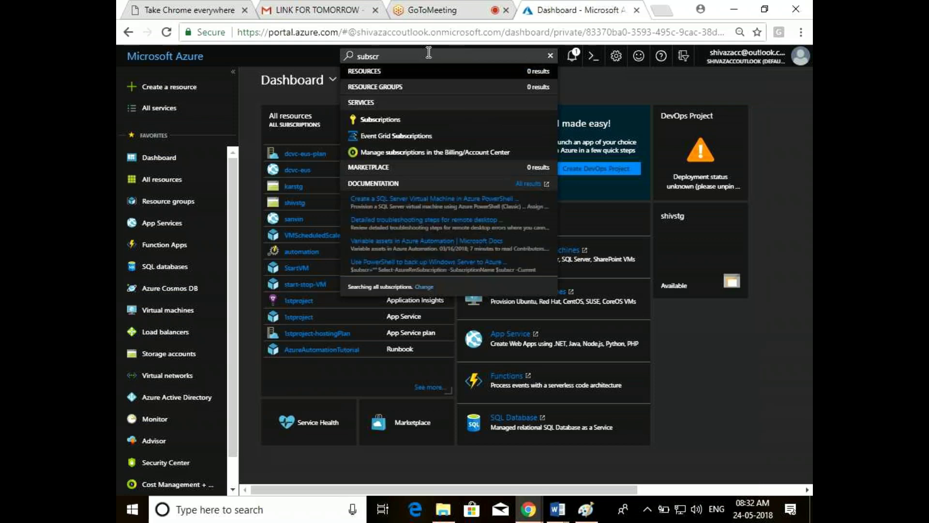
# Open Subscriptions from the search results and select the Free Trial subscription
pyautogui.click(382, 126)
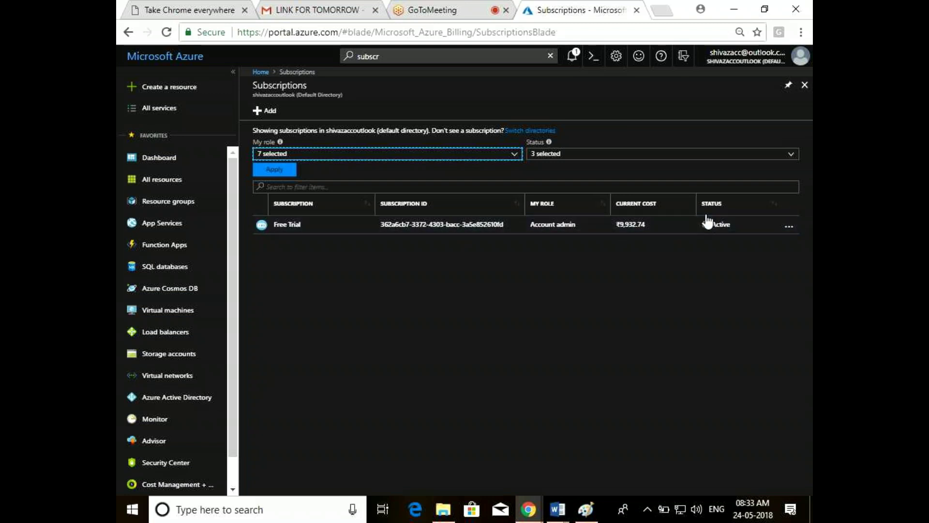
pyautogui.click(321, 231)
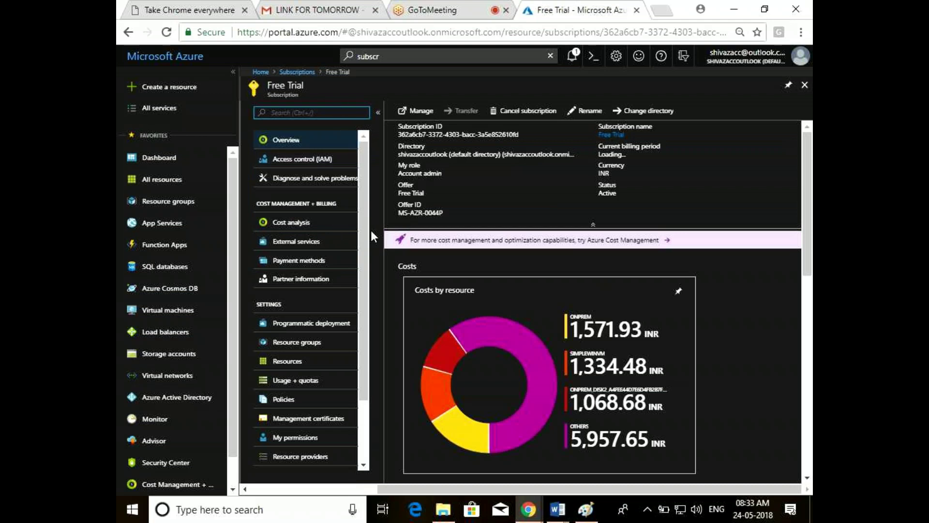
pyautogui.scroll(-1, 367, 274)
pyautogui.scroll(1, 367, 274)
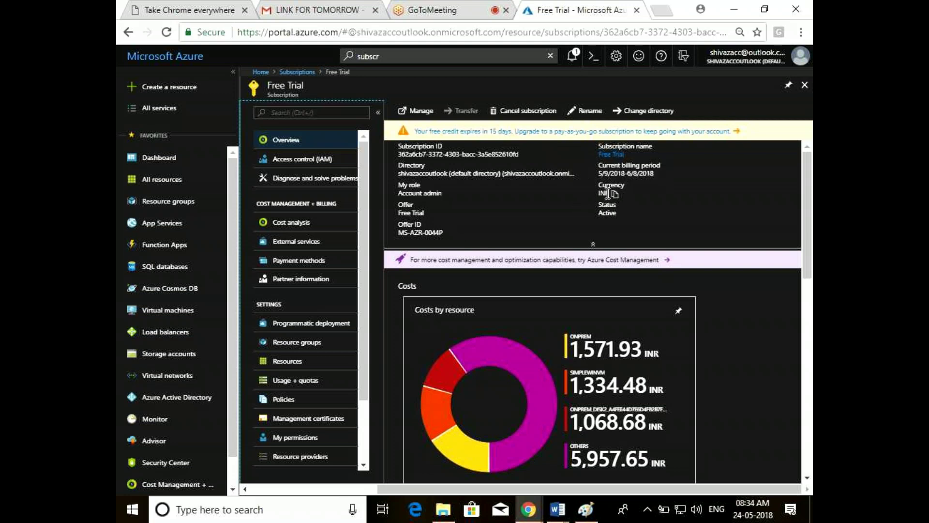
pyautogui.moveTo(810, 229); pyautogui.dragTo(811, 290)
pyautogui.moveTo(442, 213)
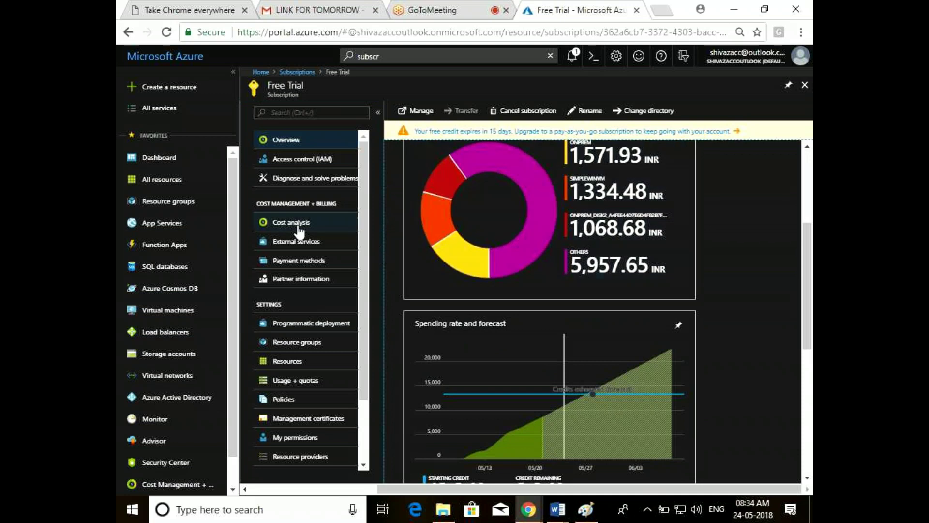
# Open the Free Trial cost analysis, expand then collapse the onprem row, and scroll back up
pyautogui.click(299, 229)
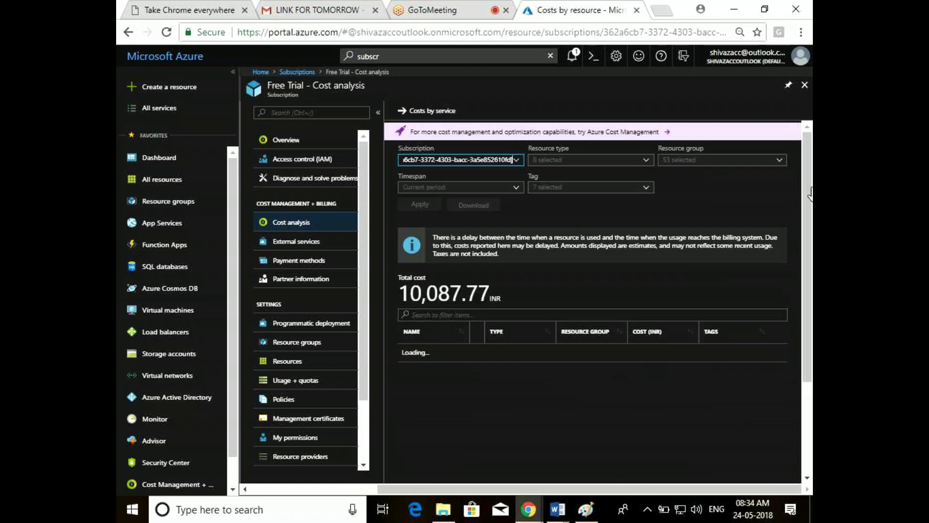
pyautogui.scroll(-2, 811, 192)
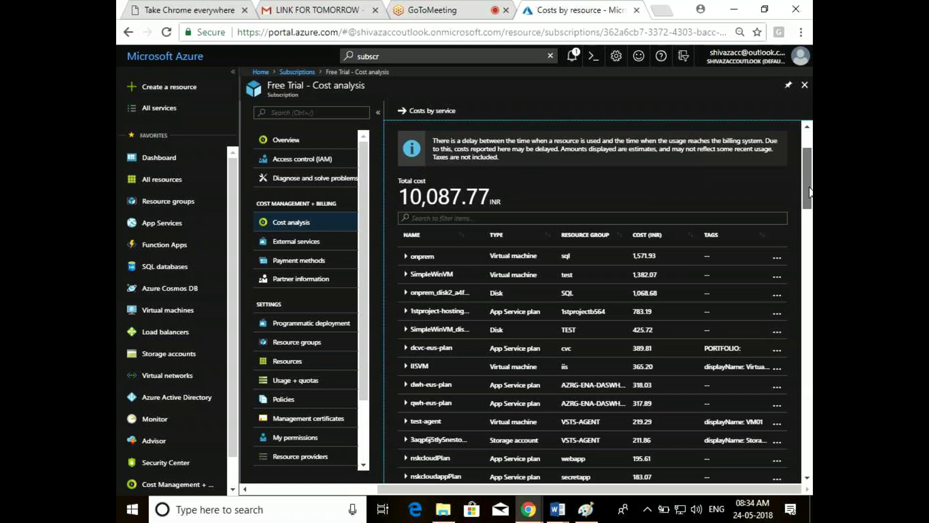
pyautogui.moveTo(811, 193); pyautogui.dragTo(810, 207)
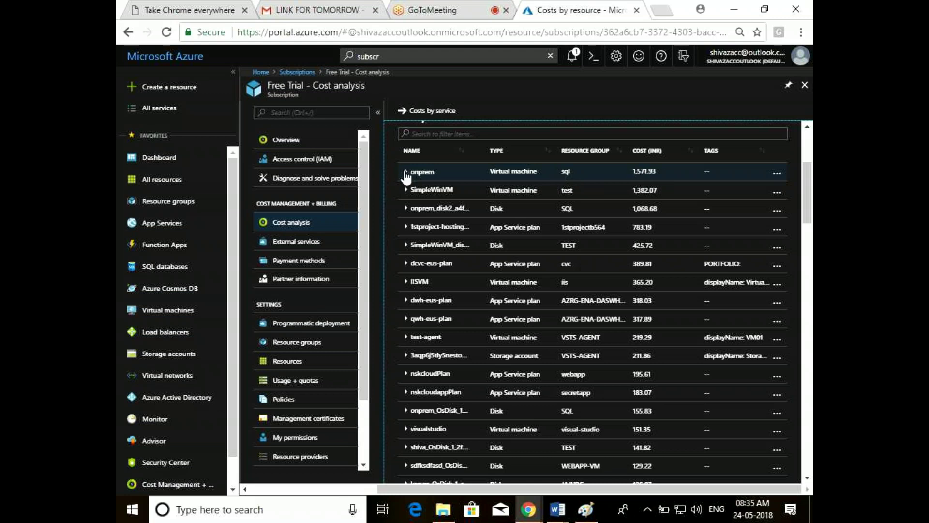
pyautogui.click(406, 172)
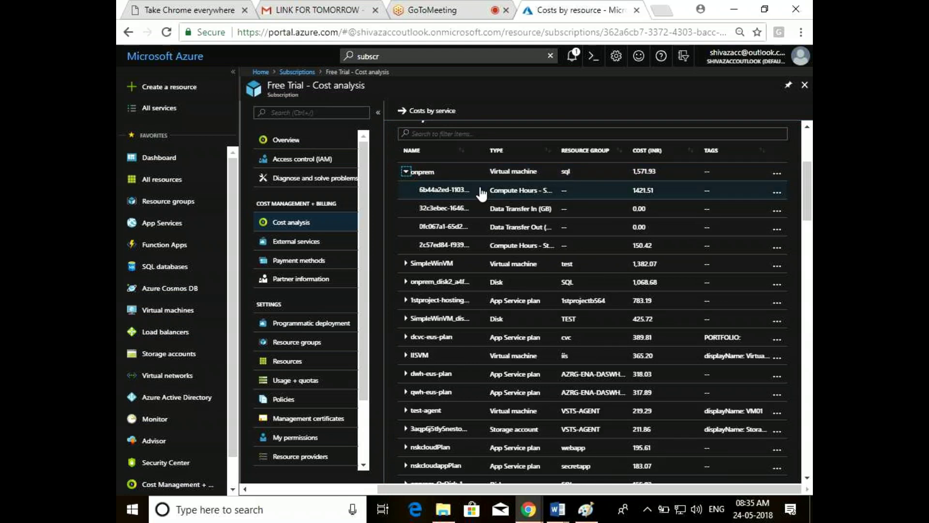
pyautogui.click(406, 172)
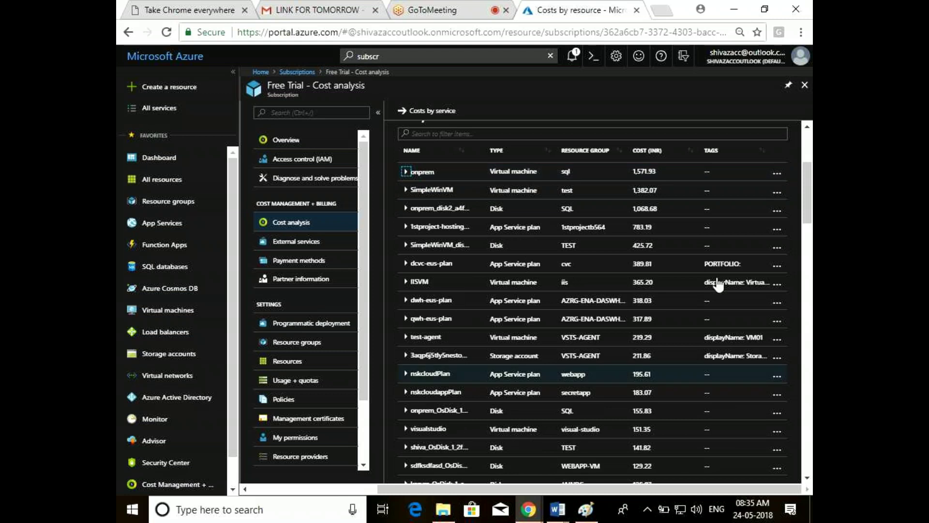
pyautogui.scroll(4, 718, 285)
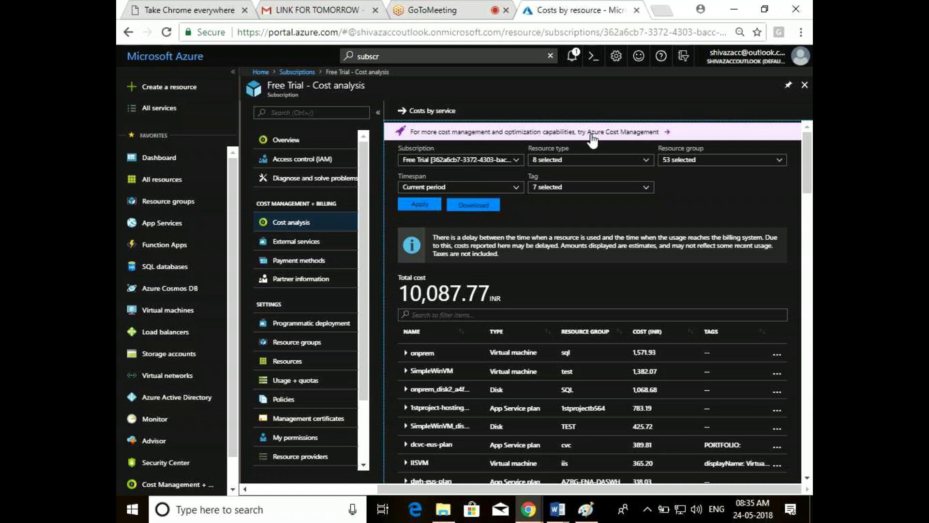
# Close the Cost analysis and Subscriptions blades to get back to the Dashboard
pyautogui.click(801, 92)
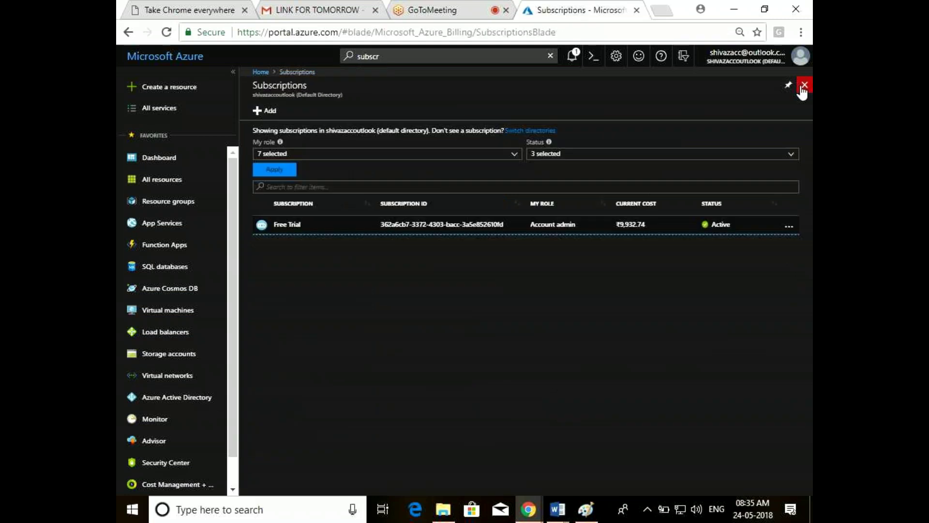
pyautogui.click(802, 90)
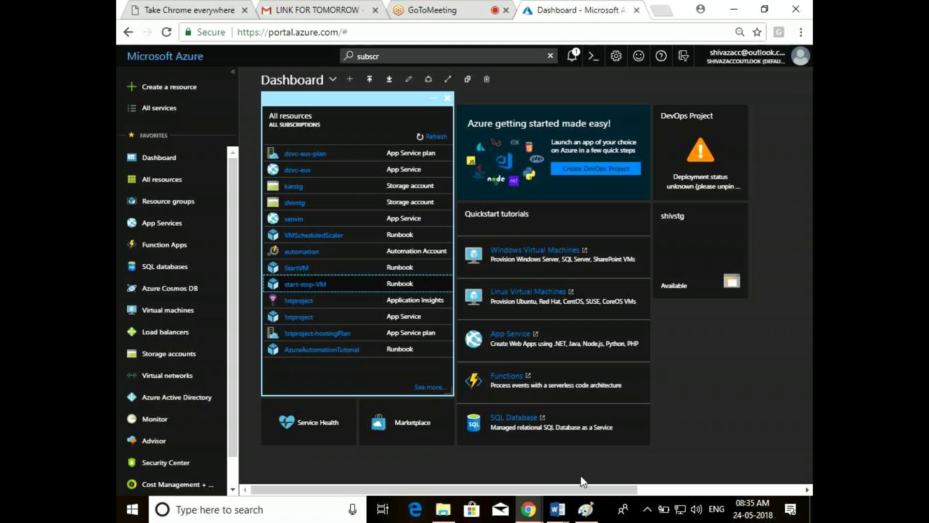
# In Paint, delete the leftover '1.', dismiss empty text boxes, and erase everything on the canvas
pyautogui.click(587, 511)
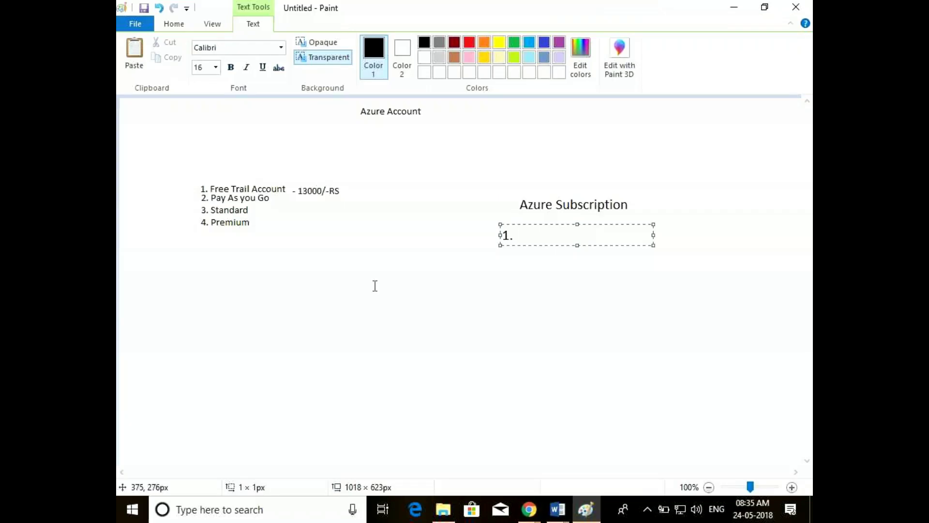
pyautogui.hotkey('ctrl', 'a')
pyautogui.press('BackSpace')
pyautogui.hotkey('ctrl', 'a')
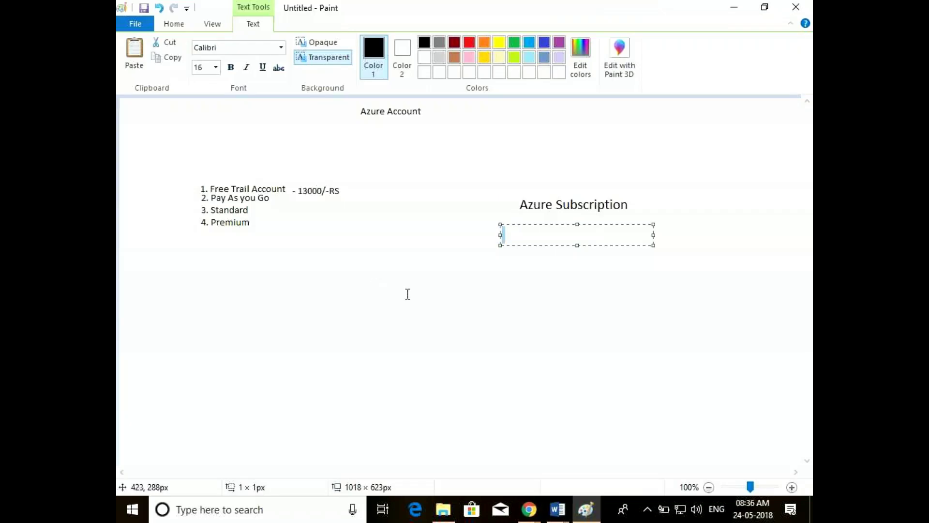
pyautogui.click(408, 294)
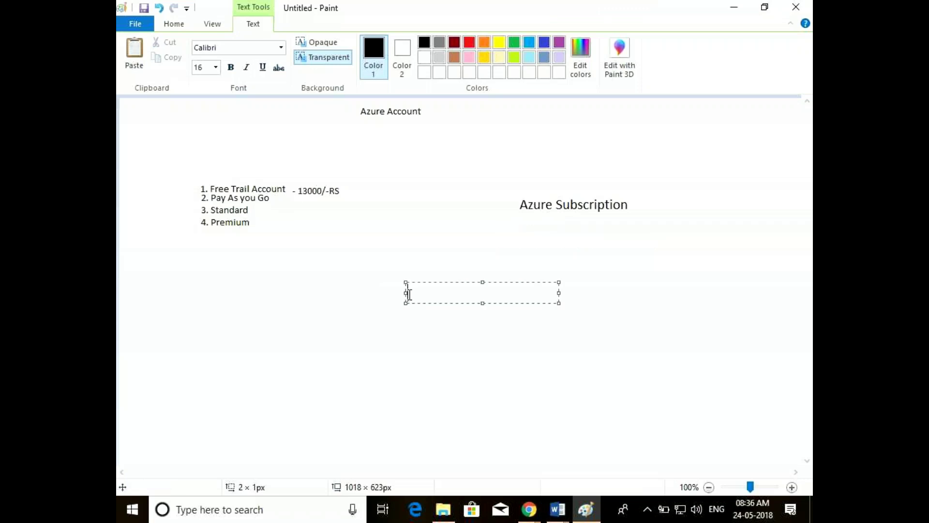
pyautogui.hotkey('ctrl', 'a')
pyautogui.click(253, 207)
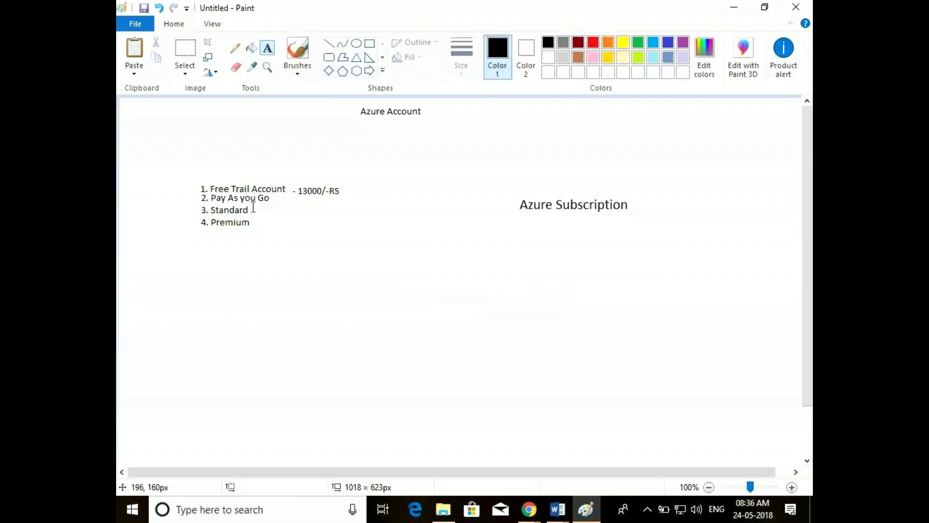
pyautogui.hotkey('ctrl', 'a')
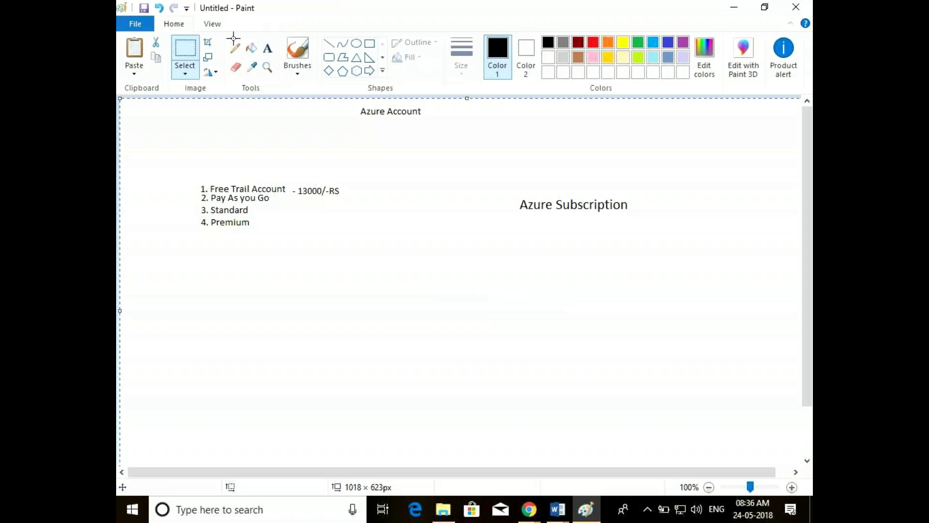
pyautogui.press('Delete')
# Add the title 'Azure Portal Differences' and draw a vertical divider down the canvas
pyautogui.click(268, 48)
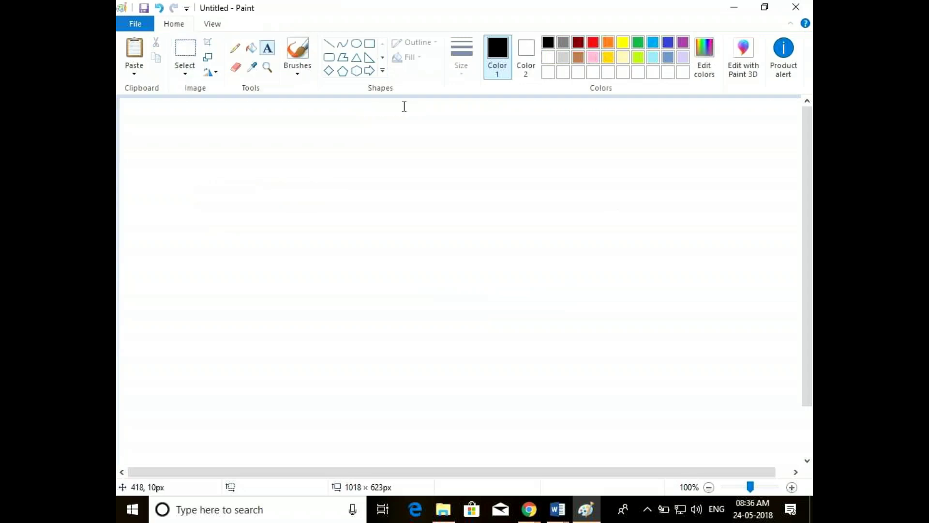
pyautogui.click(396, 104)
pyautogui.write('Az')
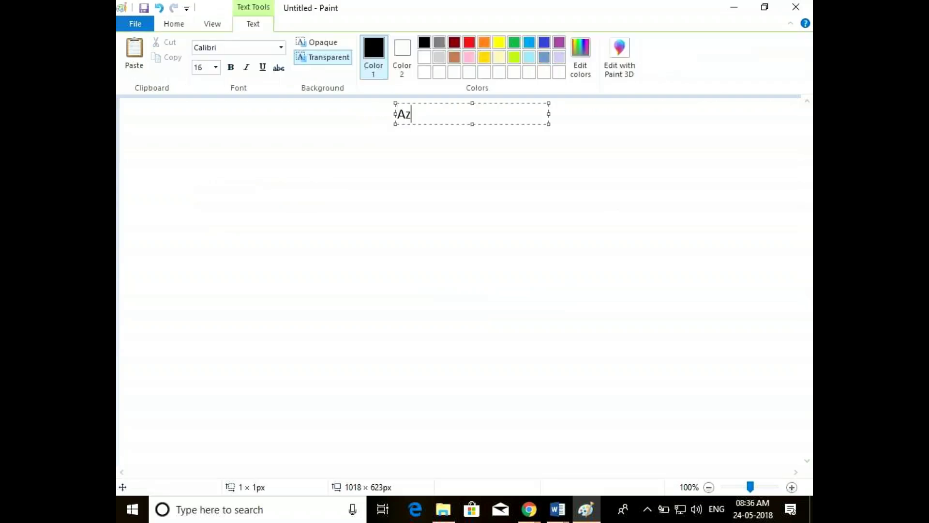
pyautogui.write('ure Portal ')
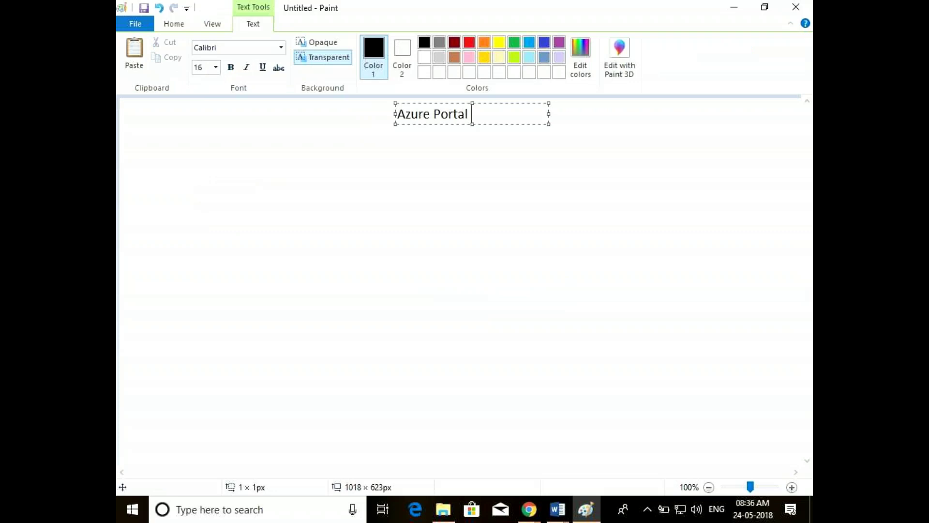
pyautogui.write('Differences')
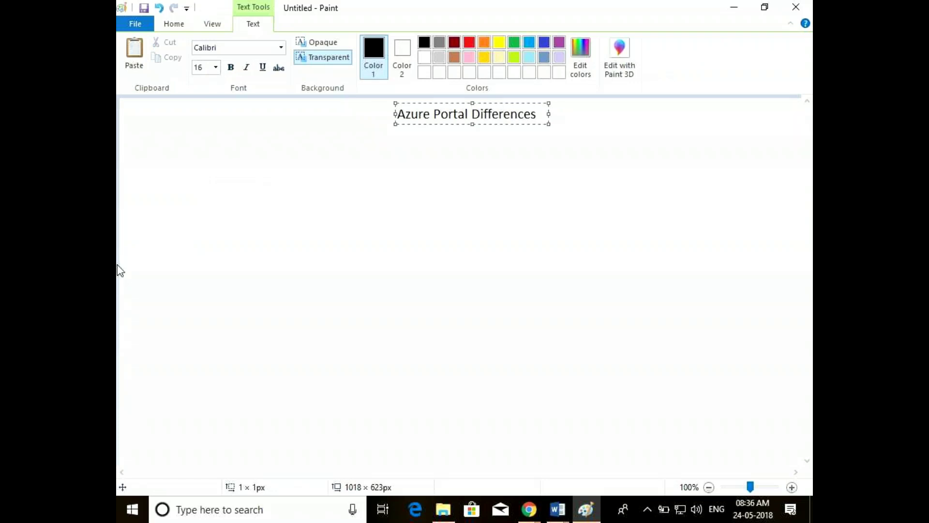
pyautogui.click(241, 116)
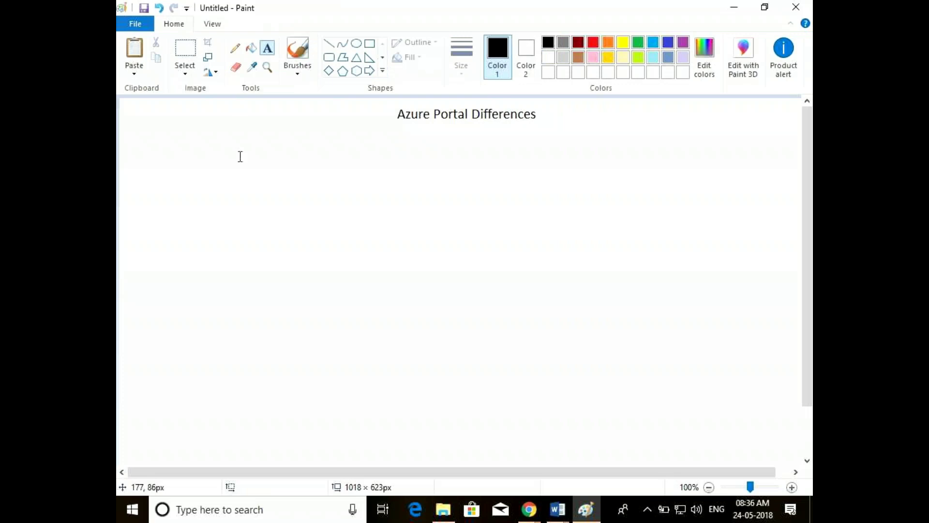
pyautogui.click(328, 43)
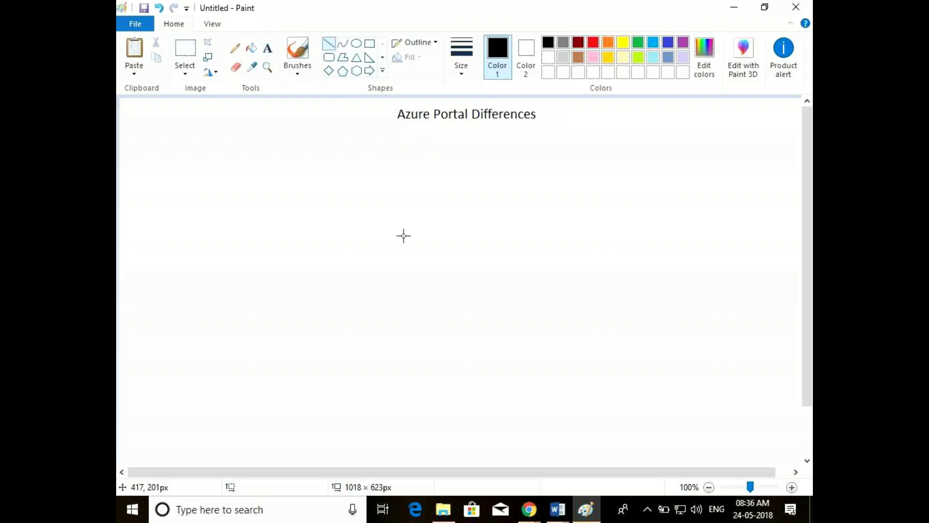
pyautogui.moveTo(441, 138)
pyautogui.mouseDown()
pyautogui.moveTo(515, 518)
pyautogui.moveTo(451, 491)
pyautogui.mouseUp()
# Add 'Classic Portal' and 'Azure ARM Portal' headings on either side of the divider
pyautogui.click(267, 47)
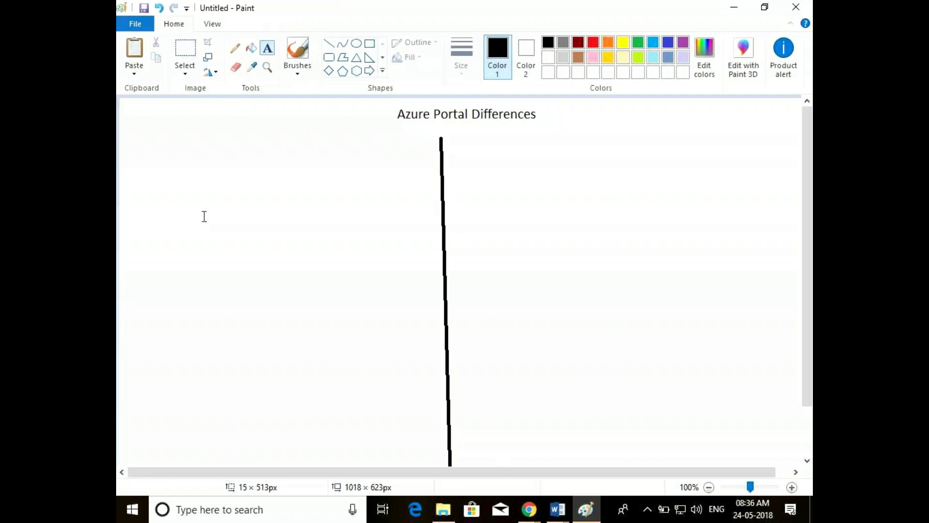
pyautogui.click(184, 151)
pyautogui.write('Classic Porta')
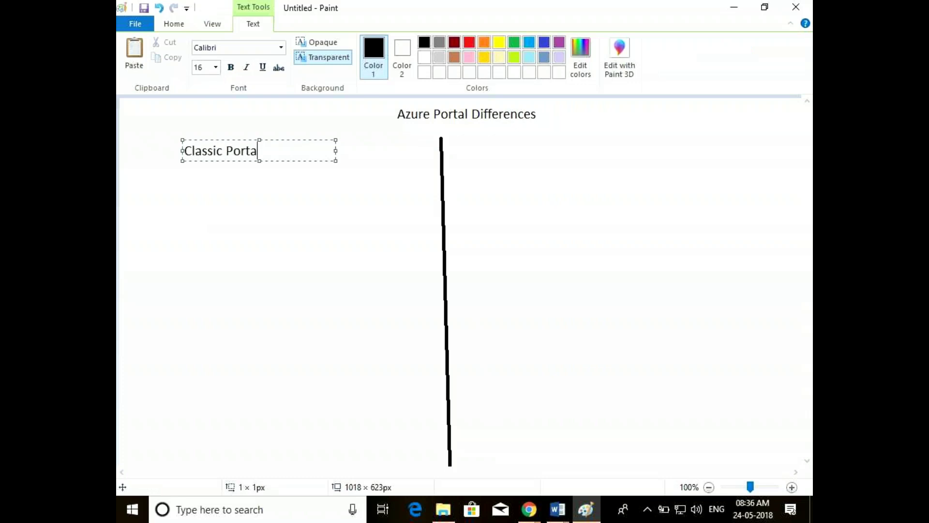
pyautogui.write('l')
pyautogui.click(568, 147)
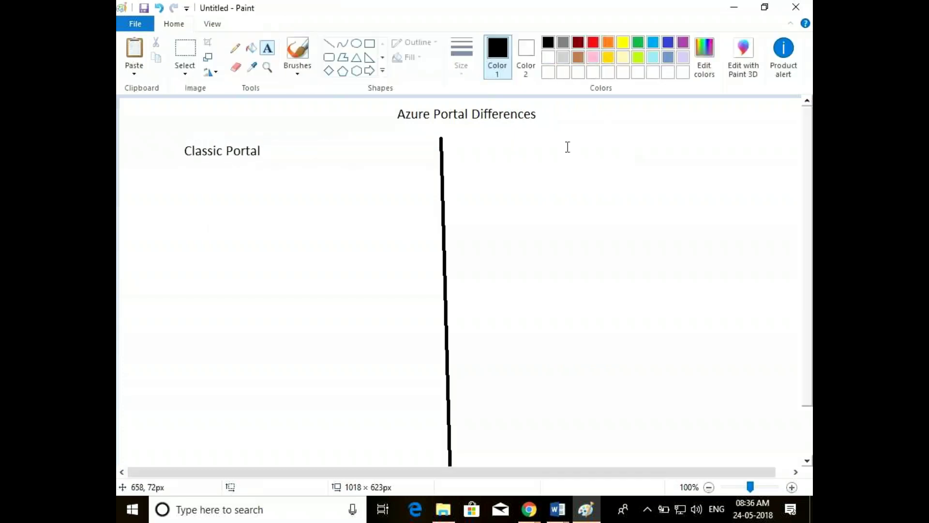
pyautogui.click(553, 144)
pyautogui.write('Azure A')
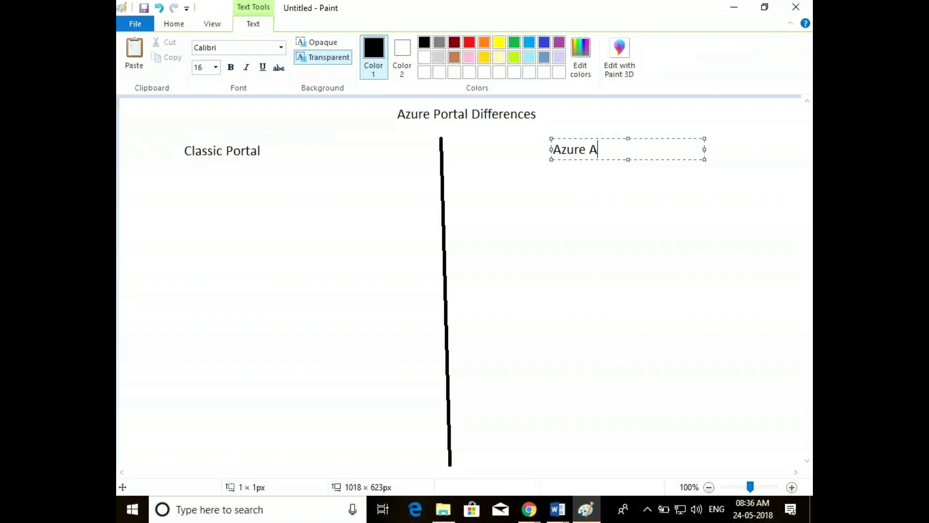
pyautogui.write('RM pORTA')
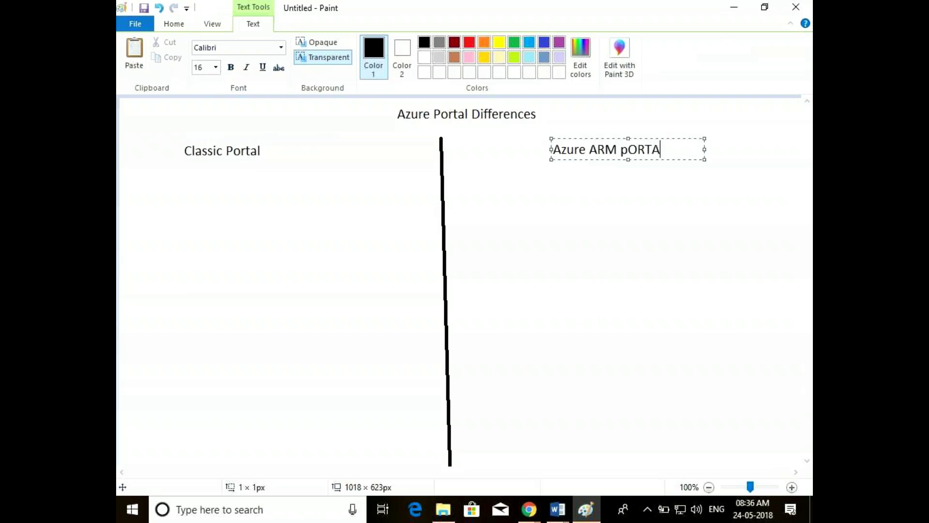
pyautogui.press('BackSpace')
pyautogui.press('BackSpace')
pyautogui.press('BackSpace')
pyautogui.press('BackSpace')
pyautogui.press('BackSpace')
pyautogui.write('Portal')
pyautogui.click(545, 242)
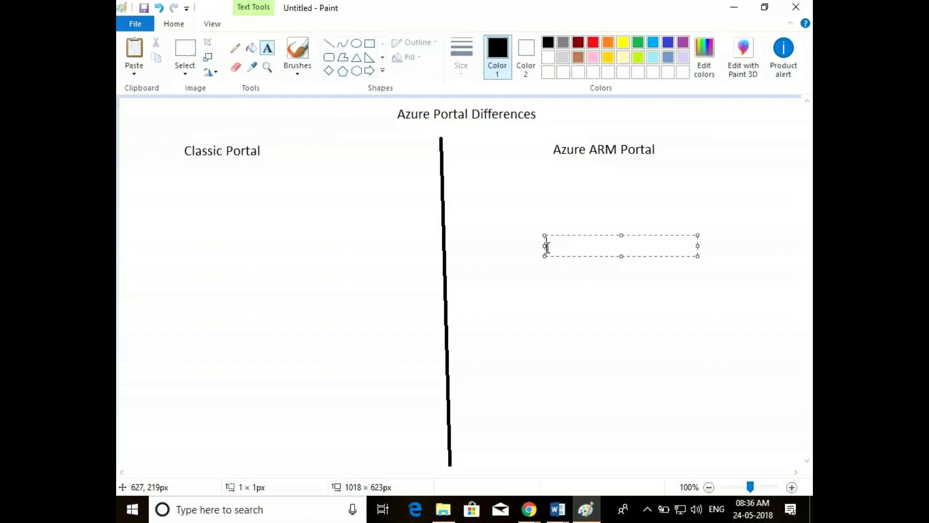
pyautogui.click(276, 201)
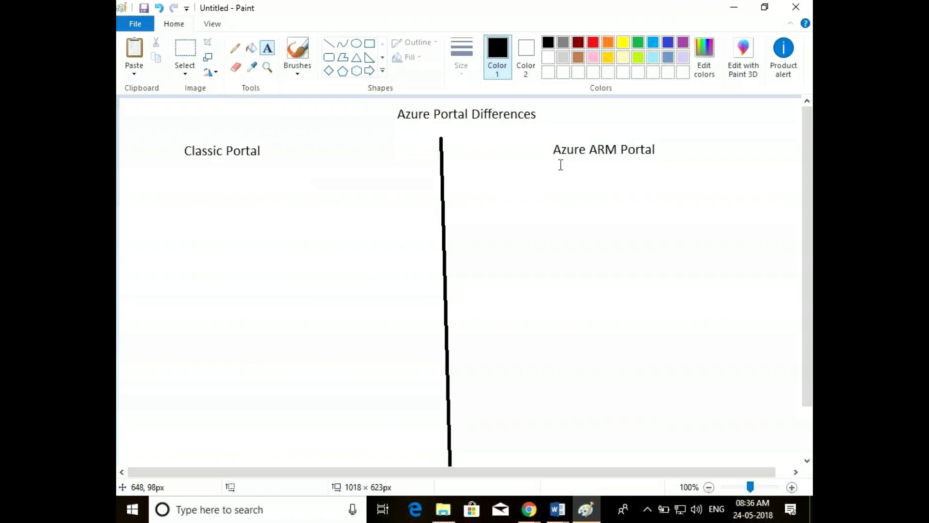
# Write '(Azure Resource Manager Portal, preview portal, new portal or IBIZA portal)' under the ARM heading
pyautogui.click(460, 182)
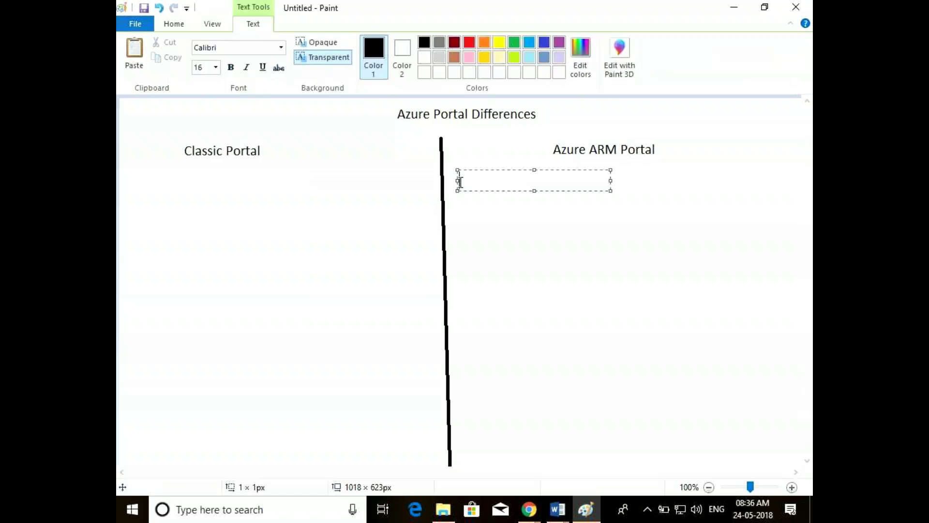
pyautogui.write('Azure Resource ')
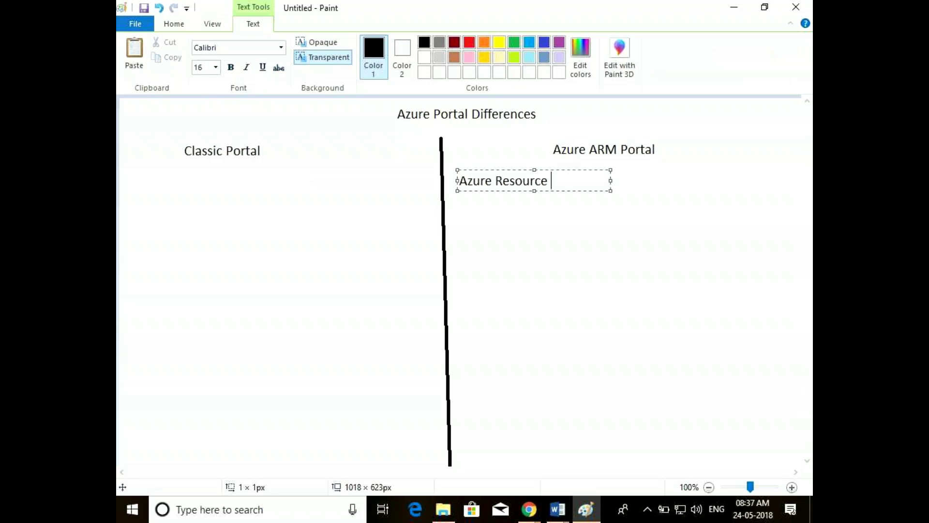
pyautogui.write('Manager Portal')
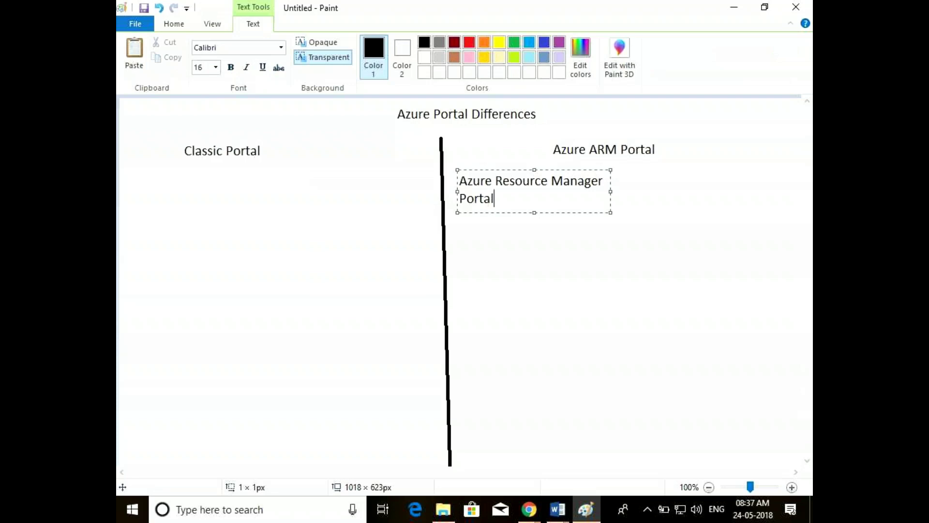
pyautogui.moveTo(611, 191); pyautogui.dragTo(652, 185)
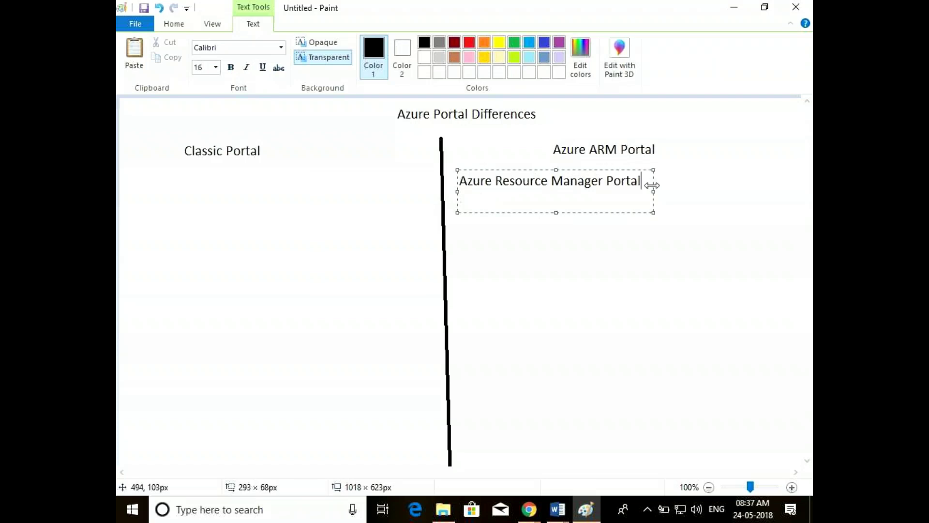
pyautogui.click(515, 184)
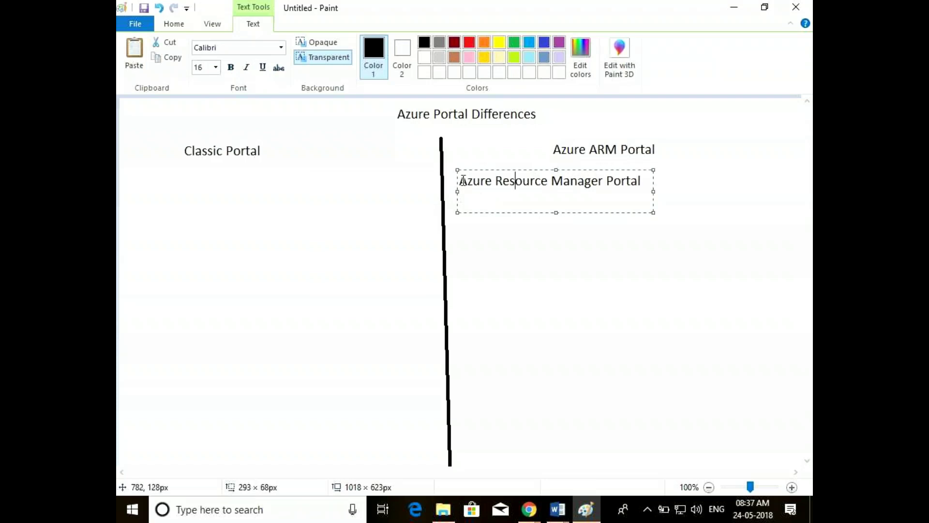
pyautogui.click(460, 181)
pyautogui.write('(')
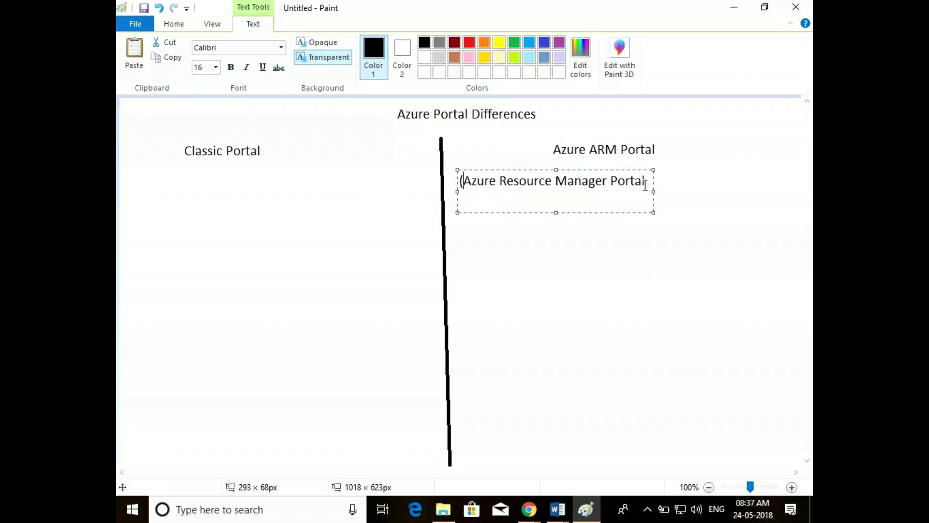
pyautogui.click(645, 186)
pyautogui.write(', prev')
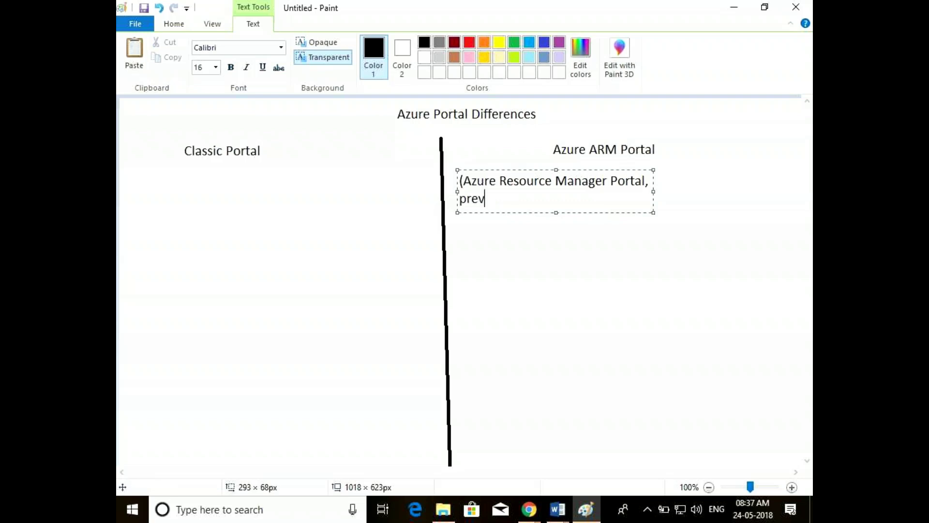
pyautogui.write('iew portal')
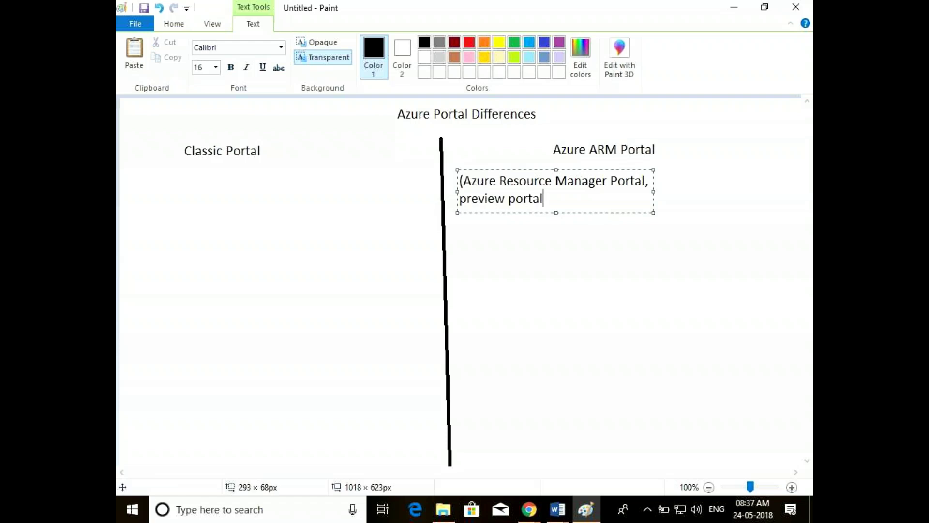
pyautogui.write(', new portal')
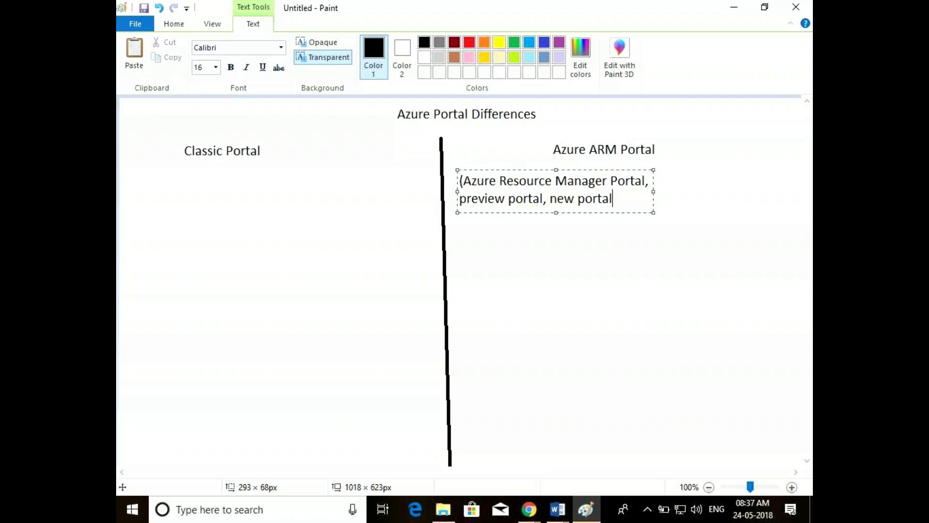
pyautogui.write(' or IBIZ')
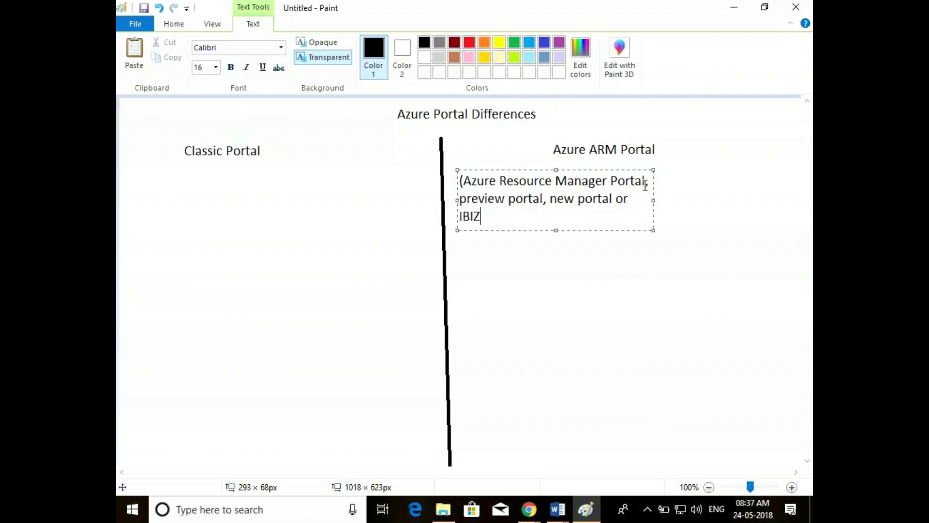
pyautogui.write('A portal)')
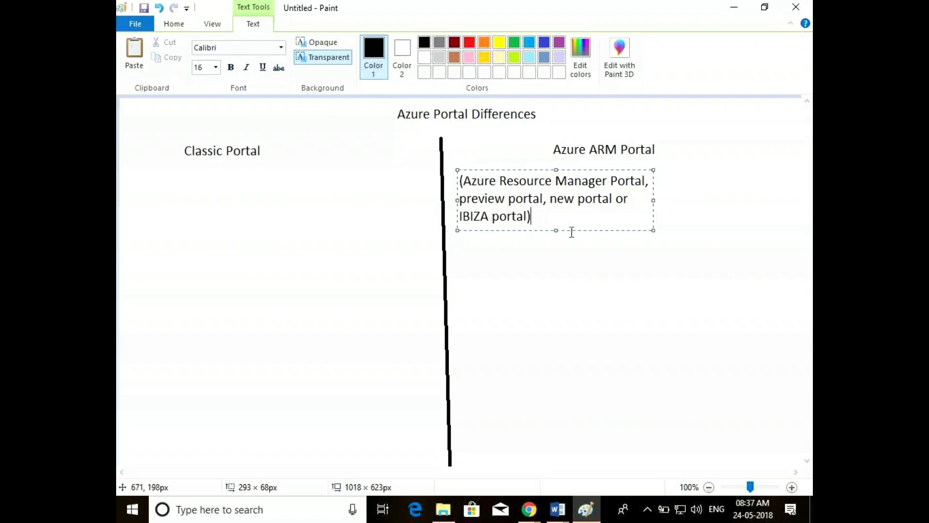
pyautogui.click(528, 253)
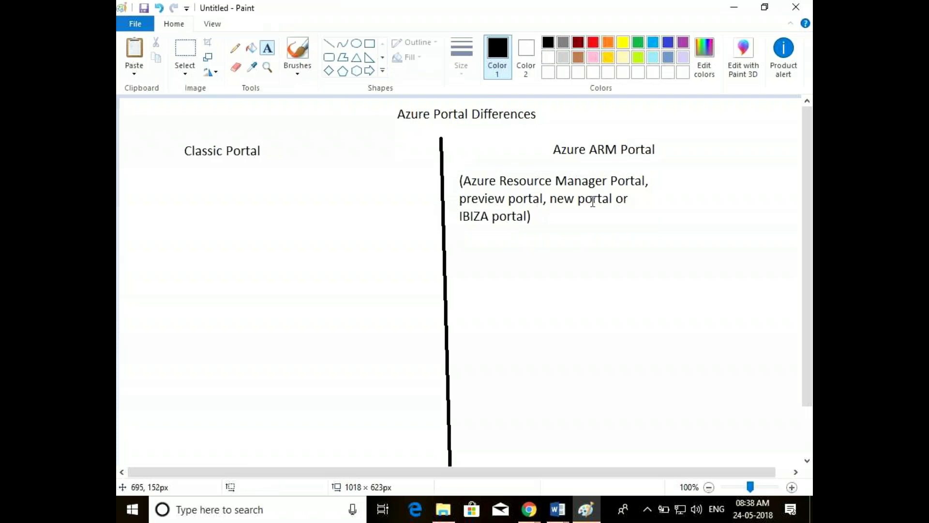
# Type 'Azure Service manager' below Classic Portal, fixing the missing 'm'
pyautogui.click(216, 193)
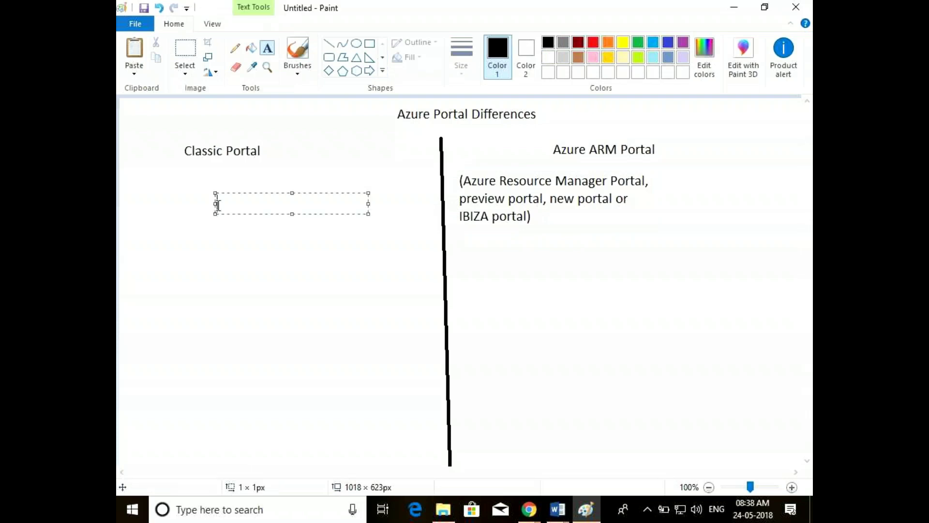
pyautogui.click(164, 185)
pyautogui.click(164, 185)
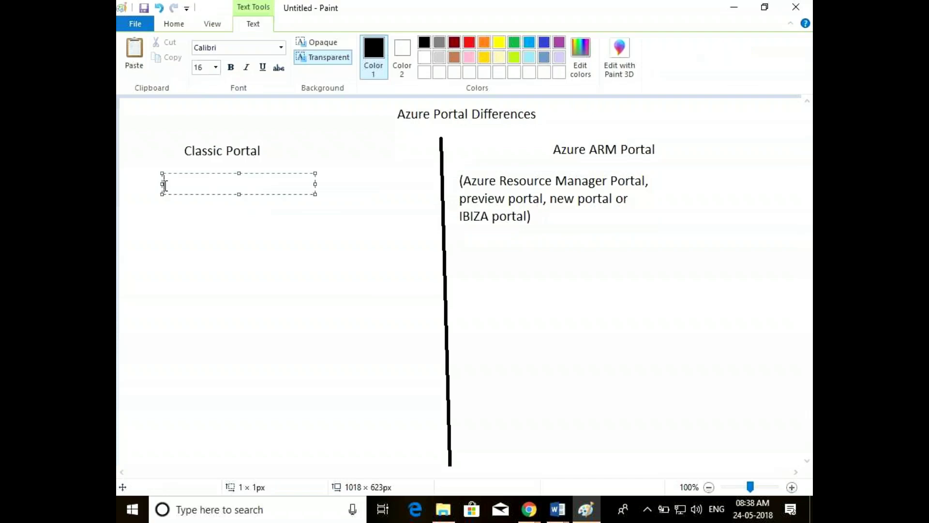
pyautogui.write('Azure Service anager')
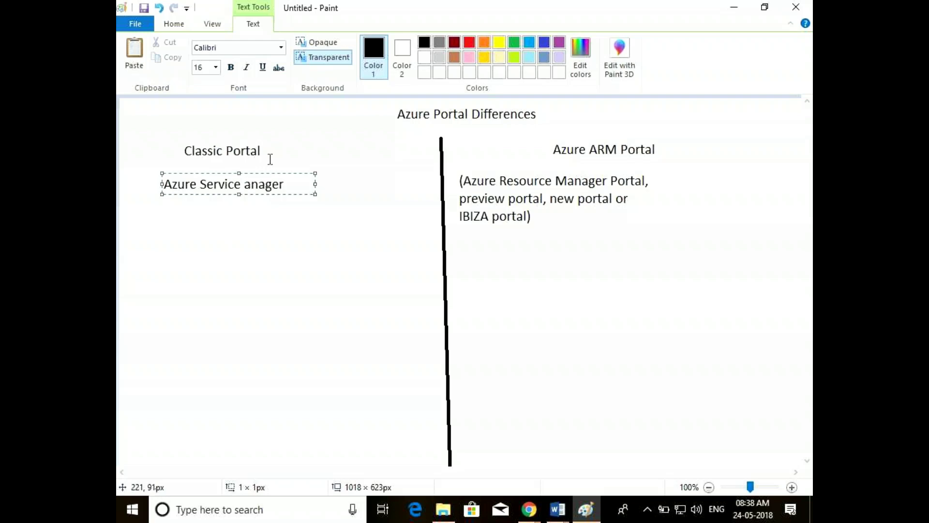
pyautogui.click(245, 184)
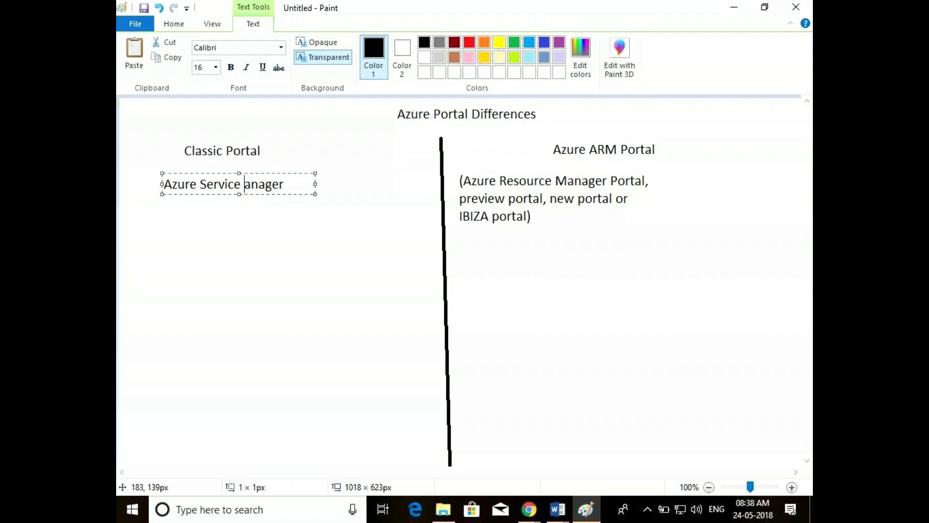
pyautogui.write('m')
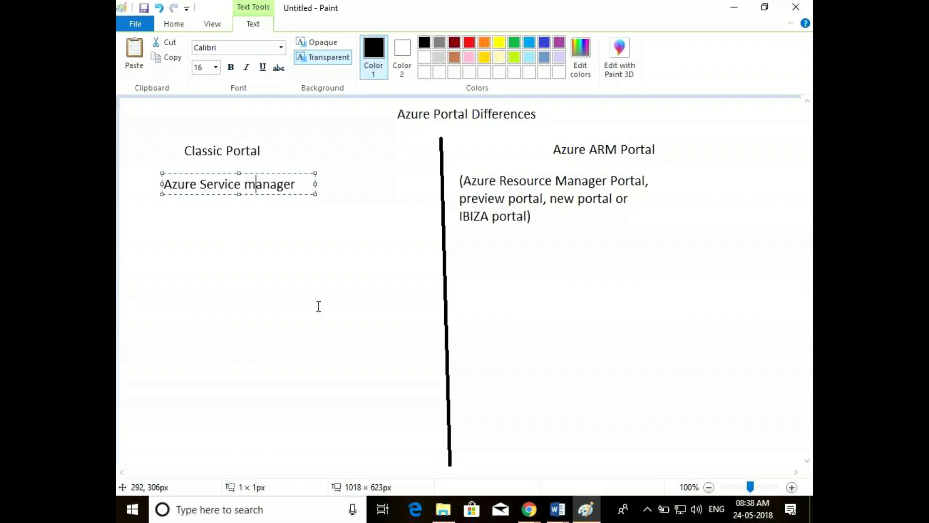
pyautogui.click(443, 221)
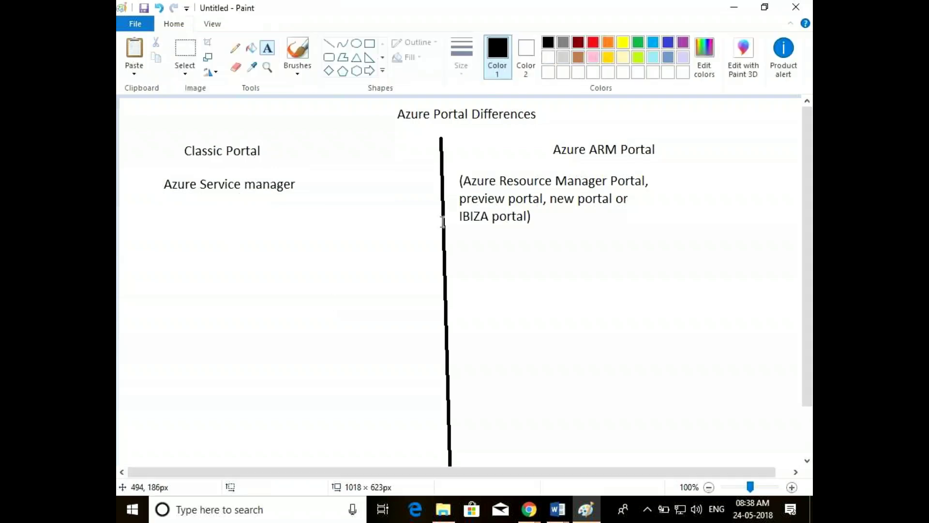
# Wrap the label in parentheses so it reads '(Azure Service manager)'
pyautogui.click(162, 182)
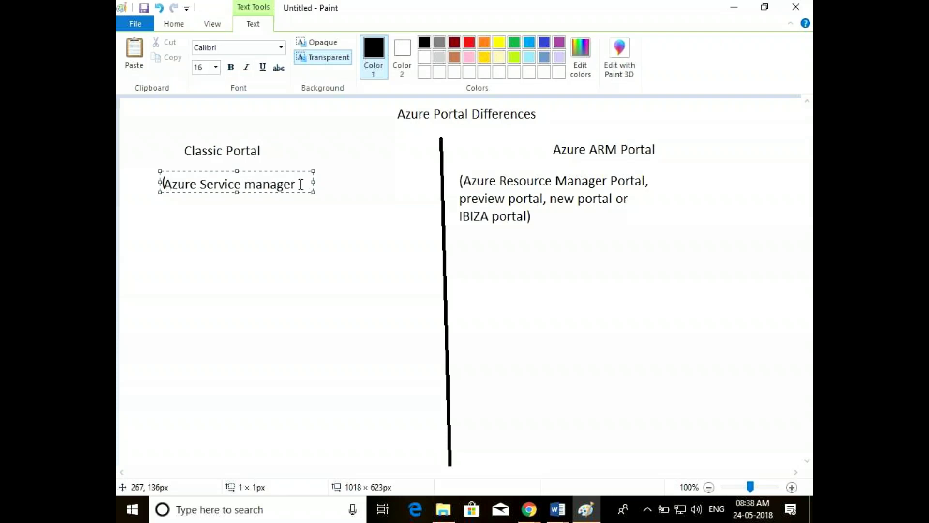
pyautogui.hotkey('shift', 'Right')
pyautogui.click(221, 183)
pyautogui.write(')')
pyautogui.click(520, 519)
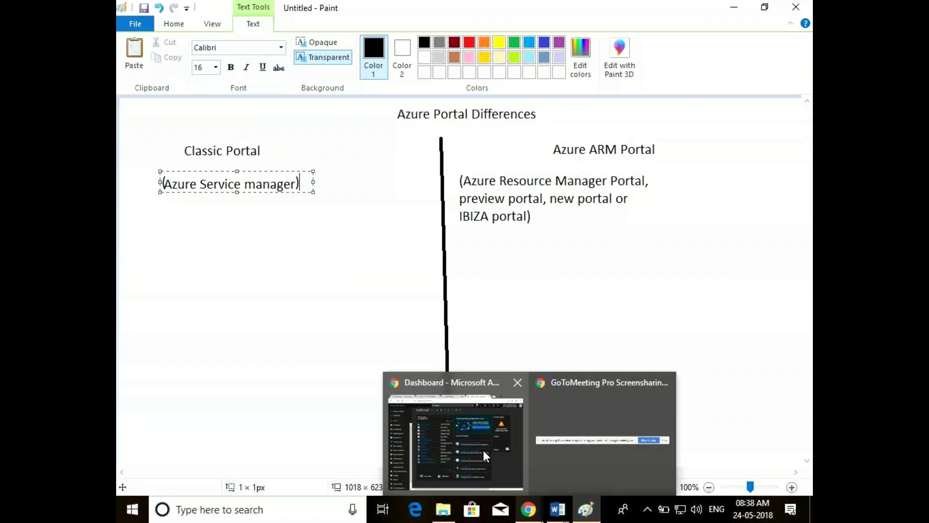
# In a new Chrome tab, search Google Images for 'azure classic portal'
pyautogui.click(484, 455)
pyautogui.click(662, 11)
pyautogui.write('az')
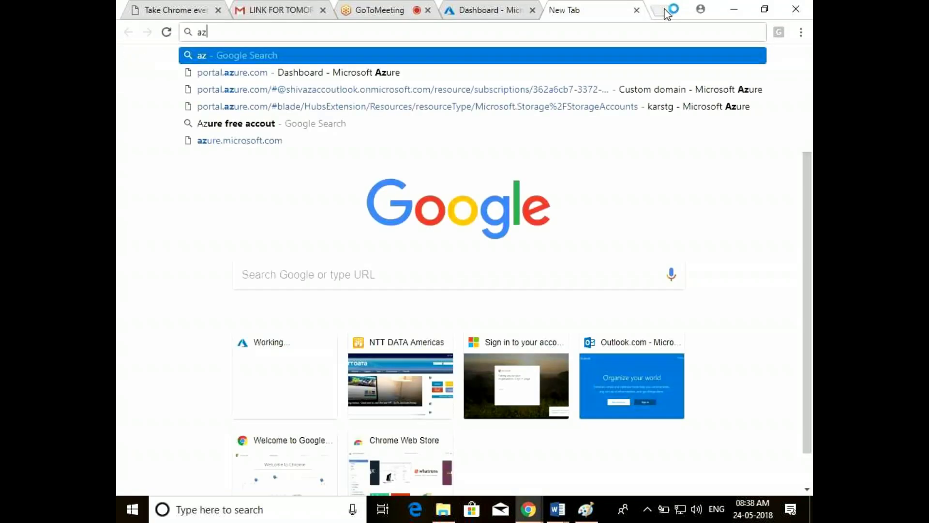
pyautogui.write('ure classic')
pyautogui.press('Return')
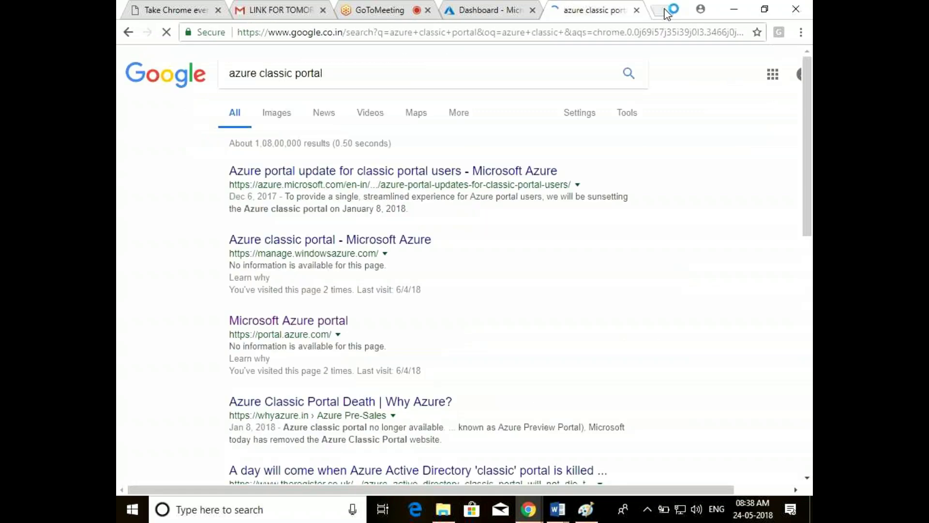
pyautogui.click(272, 116)
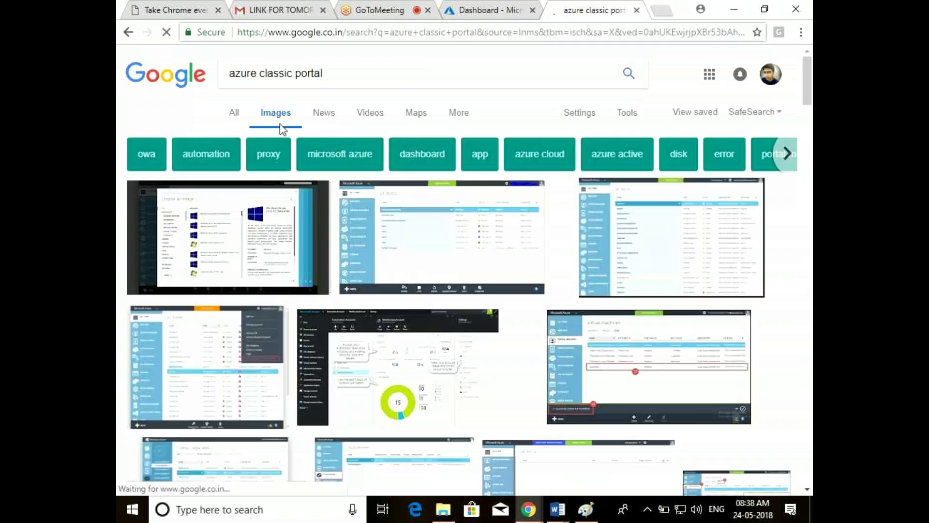
# Open the classic portal screenshot's source blog post in a new tab and view the full-size image
pyautogui.click(440, 231)
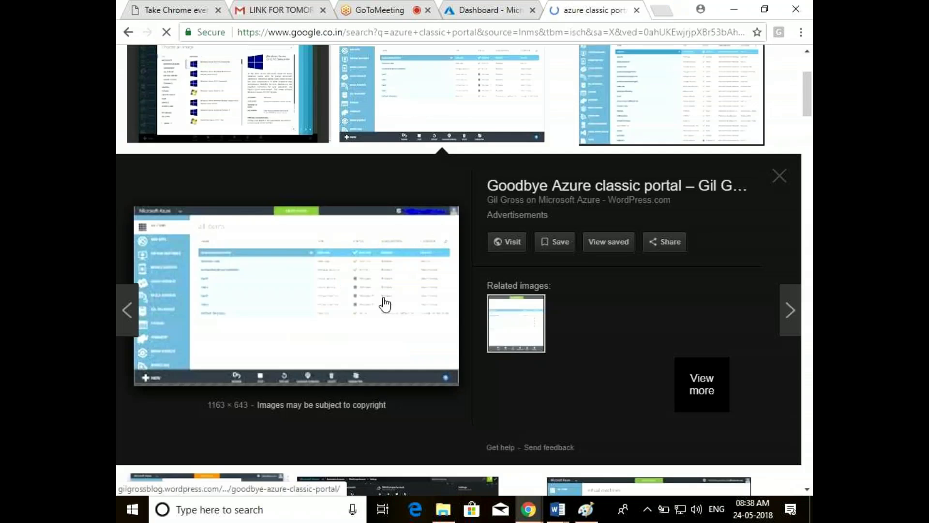
pyautogui.rightClick(384, 299)
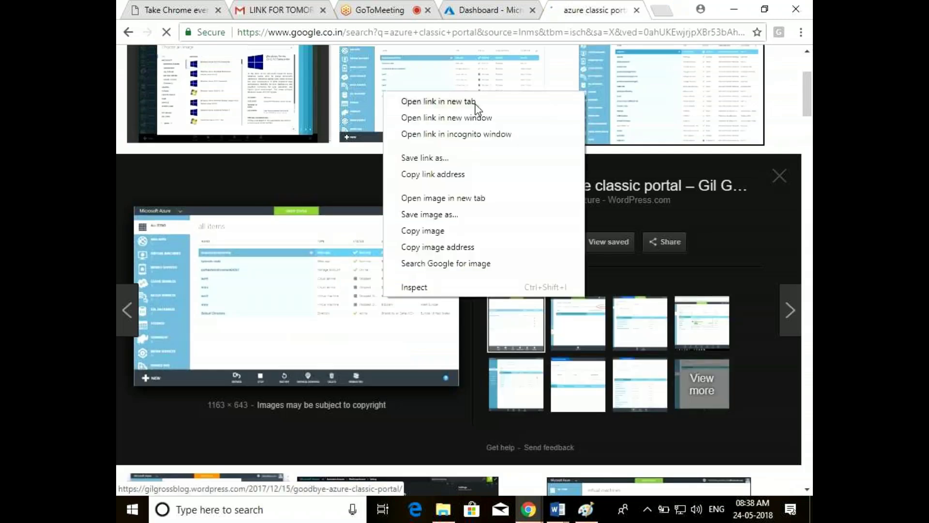
pyautogui.click(477, 104)
pyautogui.click(609, 8)
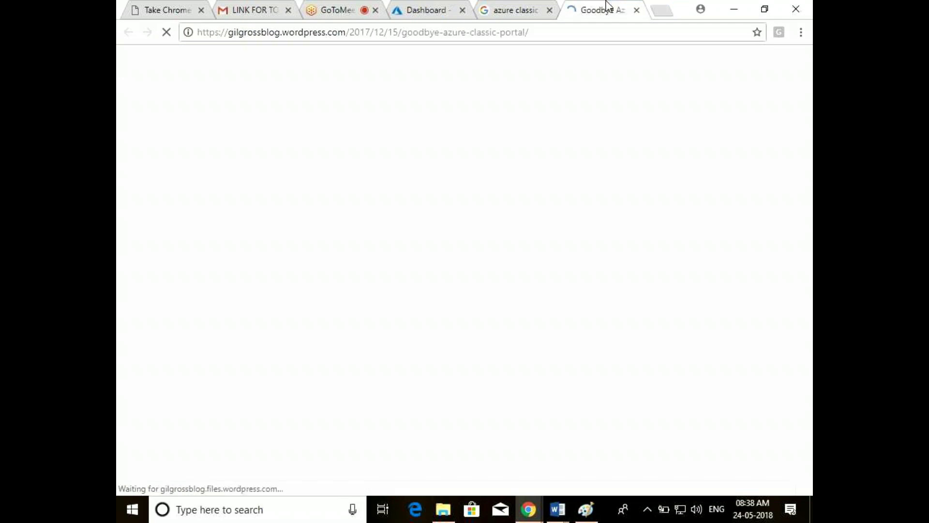
pyautogui.click(520, 9)
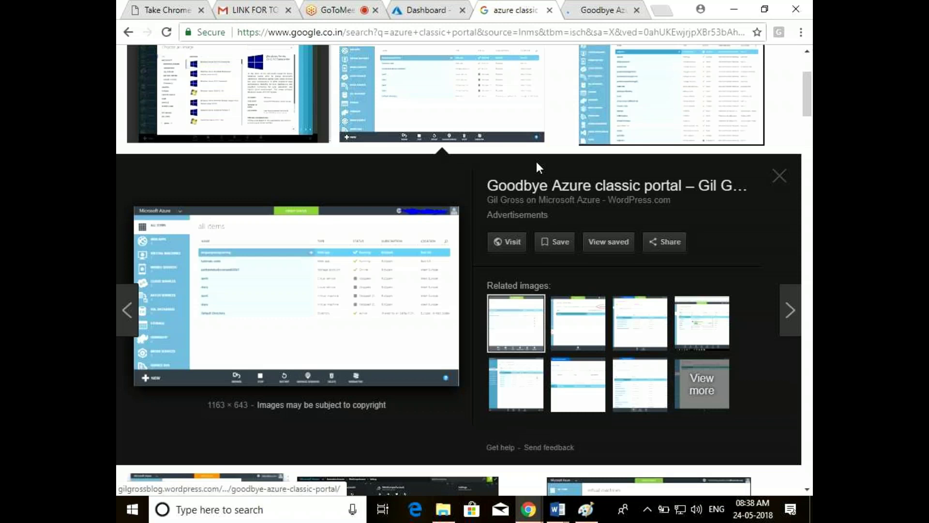
pyautogui.click(593, 6)
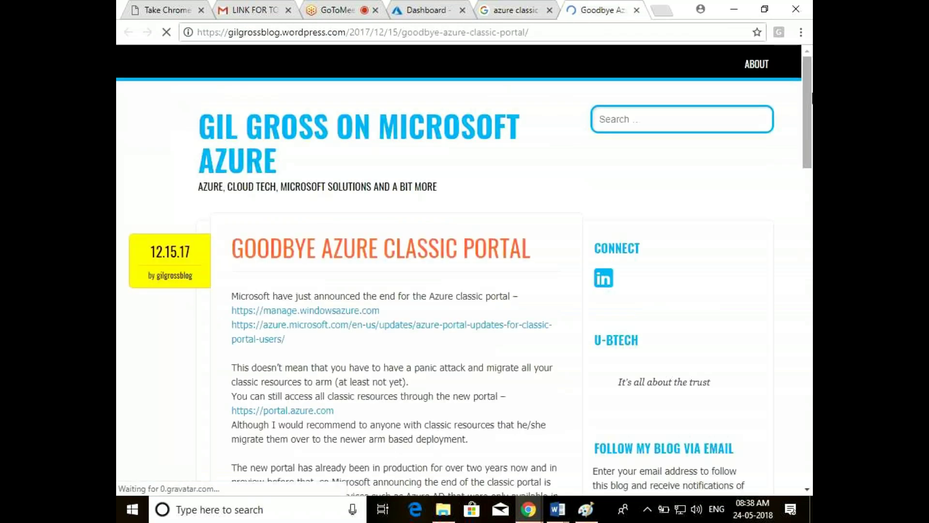
pyautogui.moveTo(811, 97); pyautogui.dragTo(811, 233)
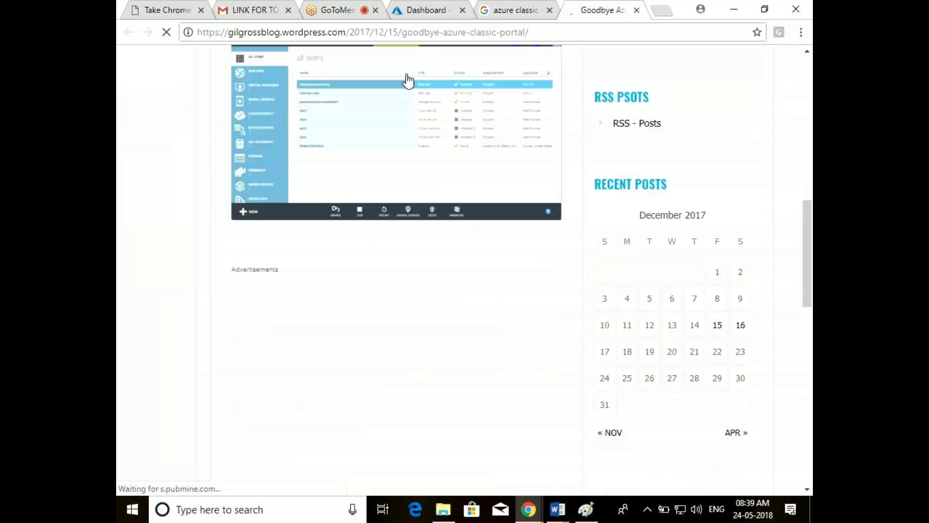
pyautogui.click(408, 80)
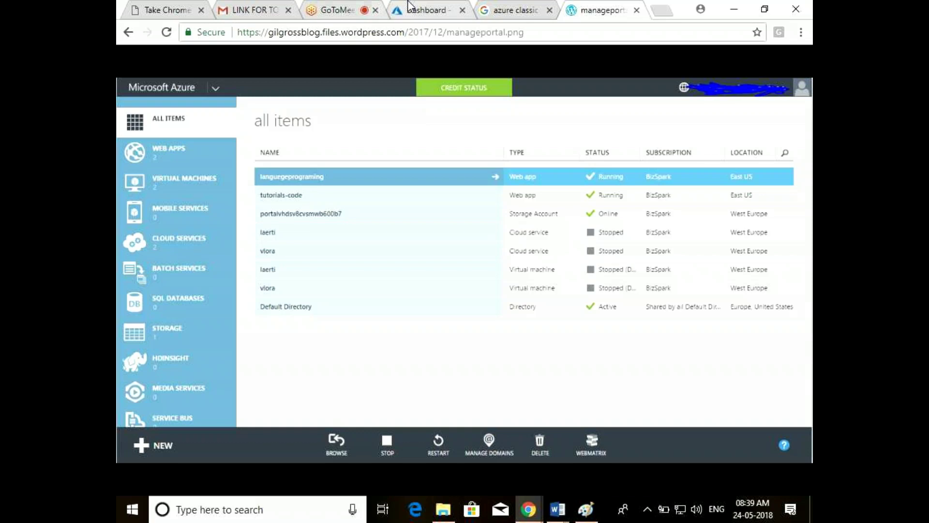
# Compare the Azure portal dashboard with the classic screenshot, then return to the Paint whiteboard
pyautogui.click(421, 10)
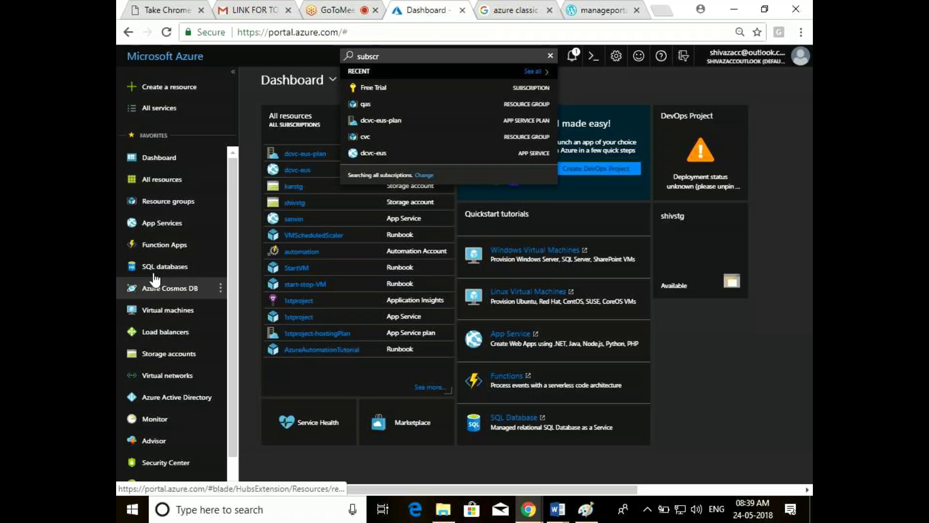
pyautogui.click(599, 10)
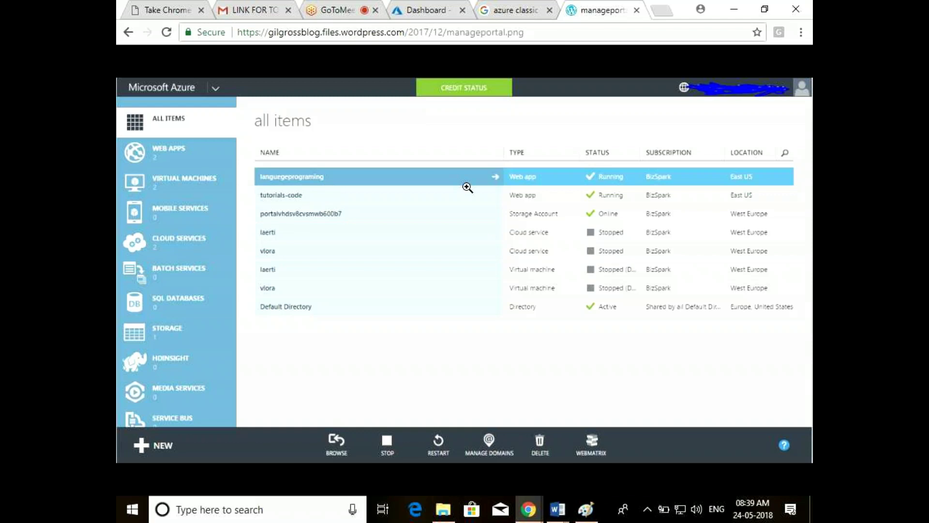
pyautogui.click(425, 10)
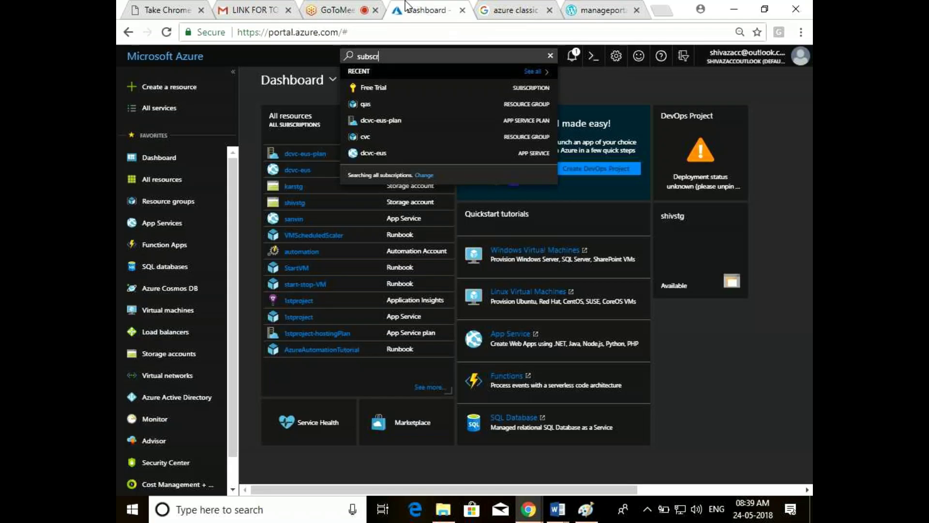
pyautogui.click(733, 9)
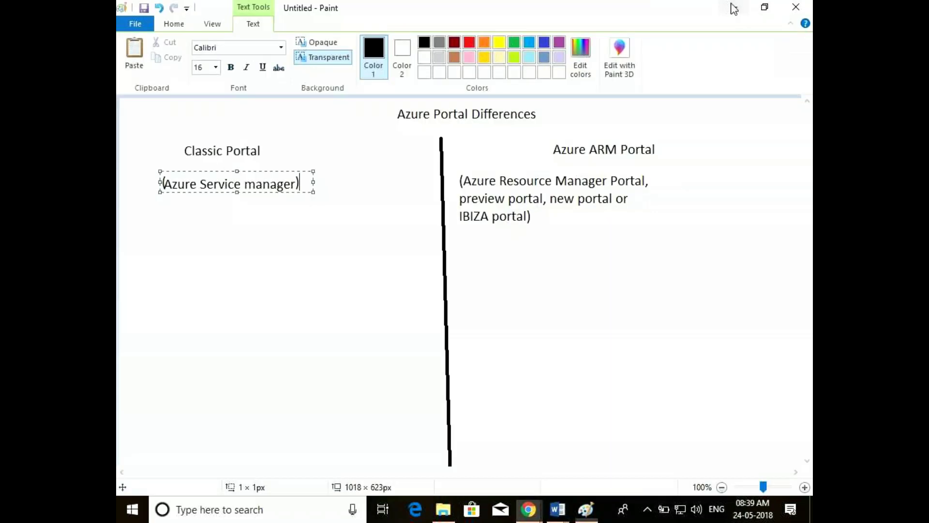
# Add a 'Cloud Service' label beneath '(Azure Service manager)' in the Classic column
pyautogui.click(144, 235)
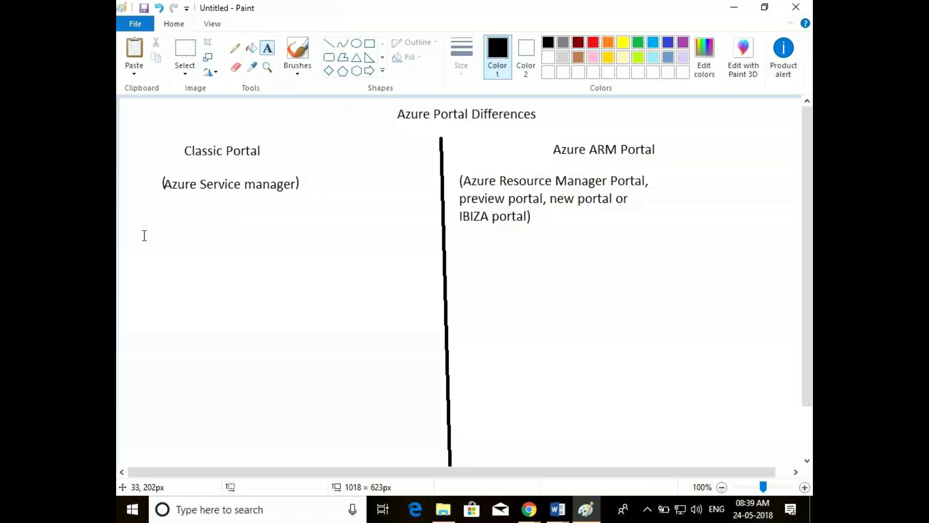
pyautogui.click(164, 227)
pyautogui.write('Cloud Serv')
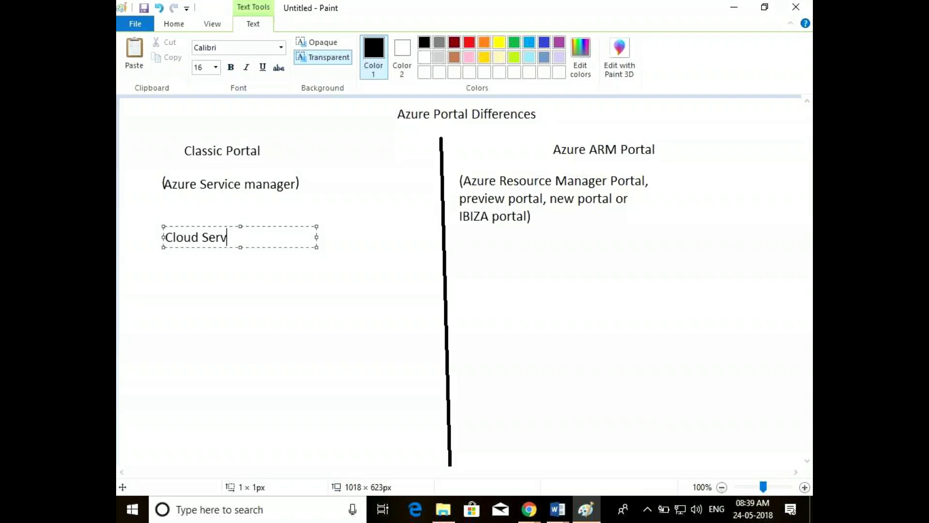
pyautogui.write('ice')
pyautogui.click(507, 268)
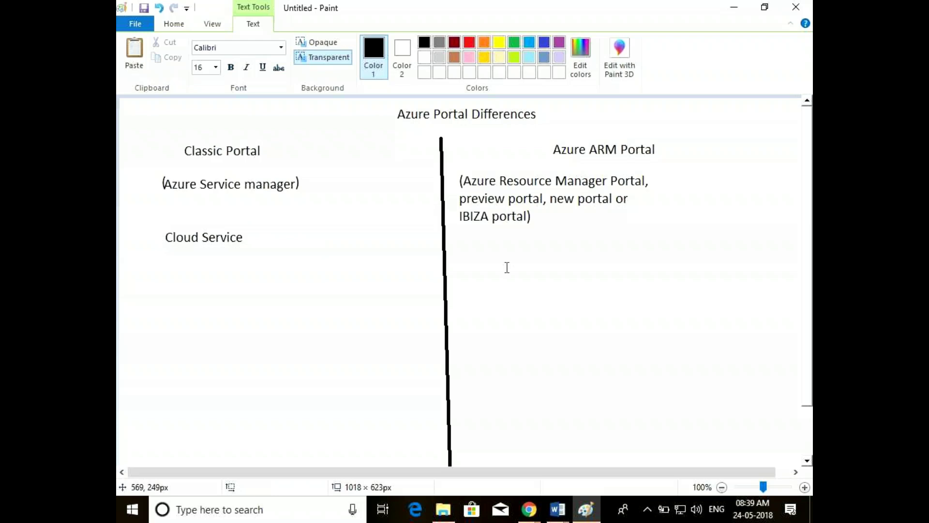
# Add 'Resource Group' under the ARM note and mark a text area over Cloud Service
pyautogui.click(541, 244)
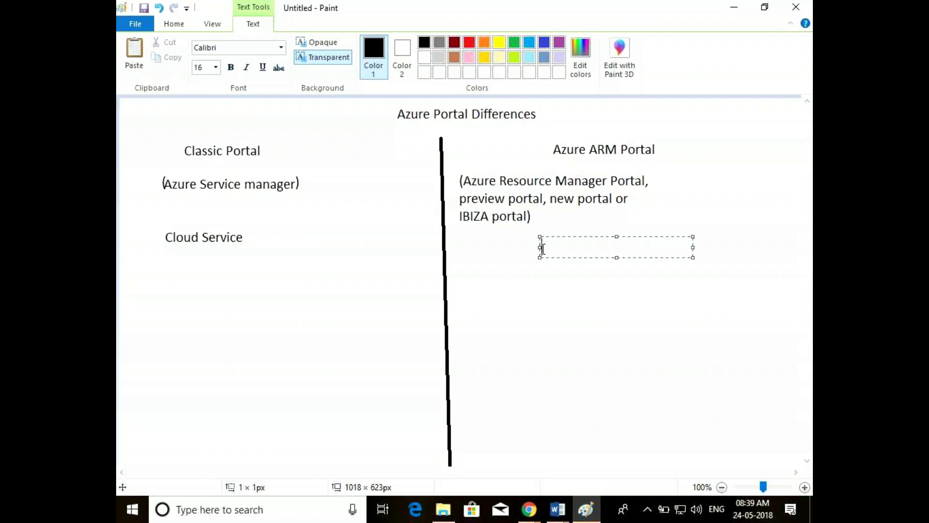
pyautogui.write('Resource ')
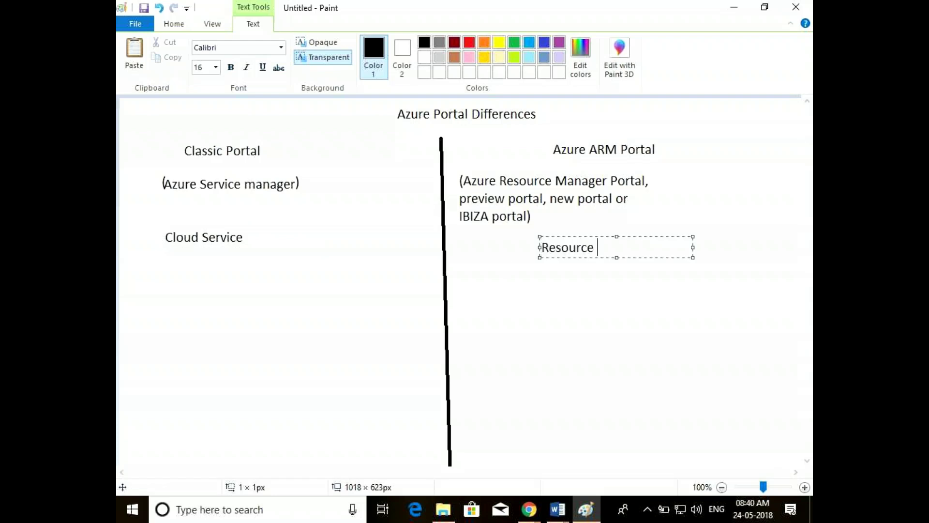
pyautogui.write('Group')
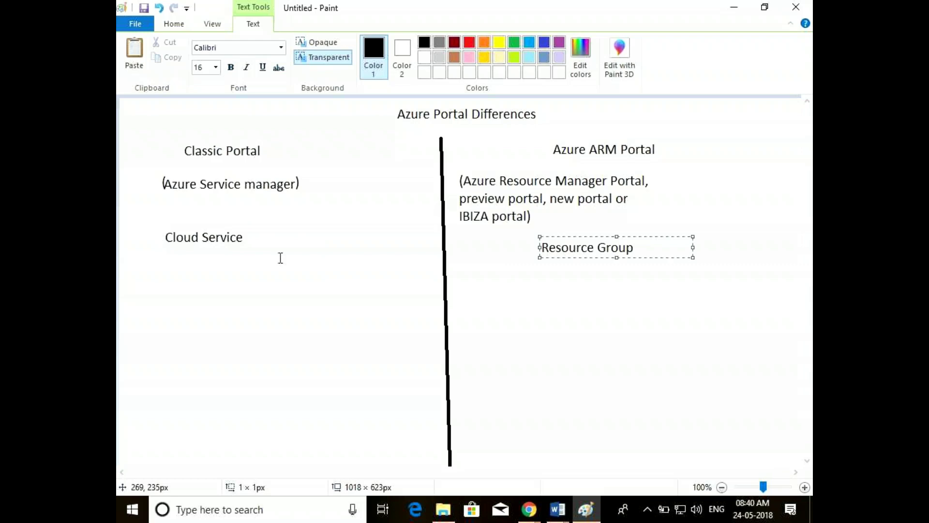
pyautogui.click(245, 237)
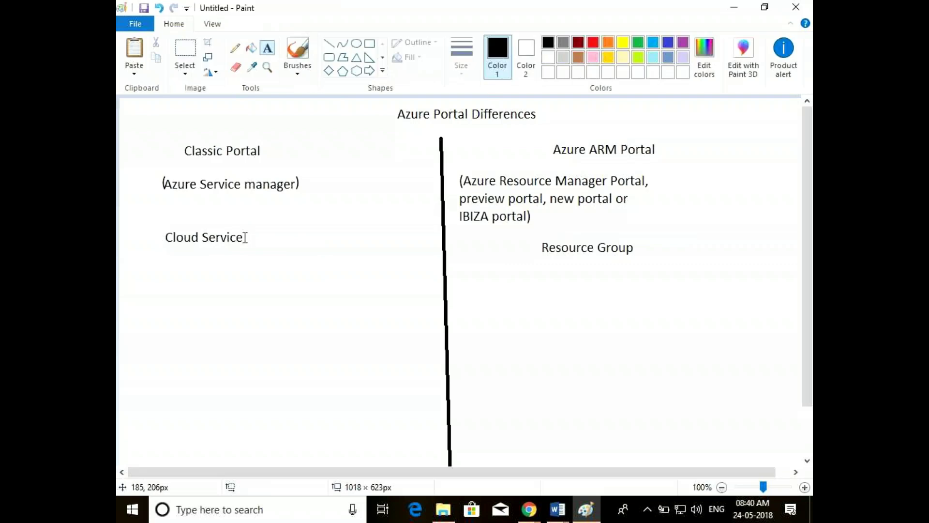
pyautogui.click(245, 237)
pyautogui.click(163, 245)
pyautogui.click(246, 238)
pyautogui.moveTo(245, 238); pyautogui.dragTo(169, 236)
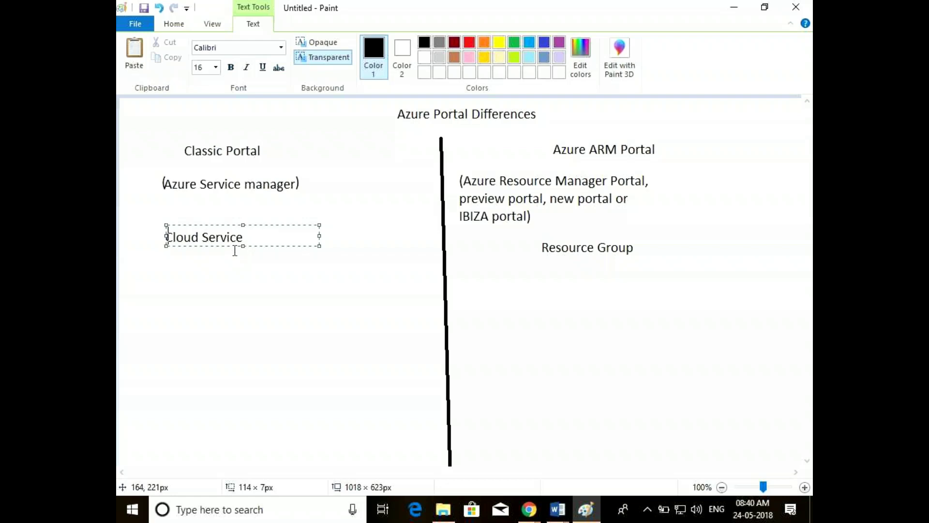
# Clear the leftover text boxes and position a new one just right of Cloud Service
pyautogui.click(235, 251)
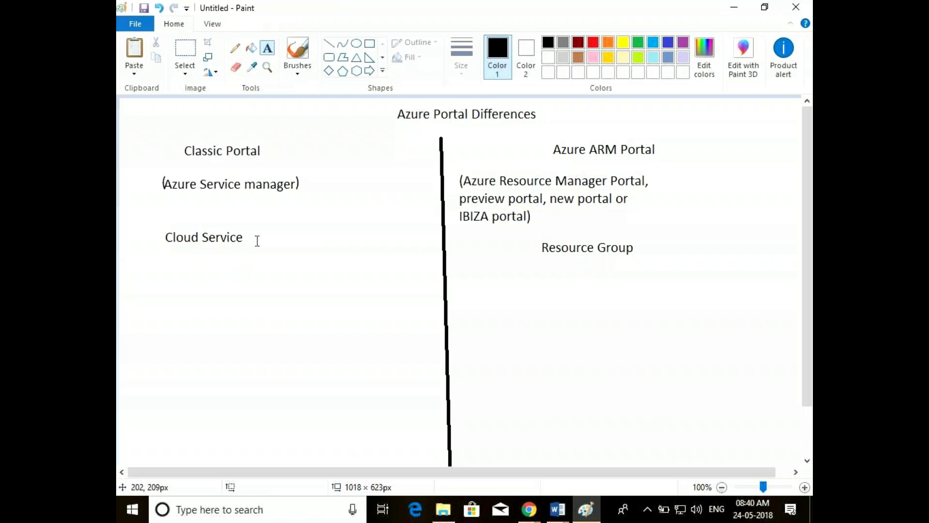
pyautogui.click(247, 241)
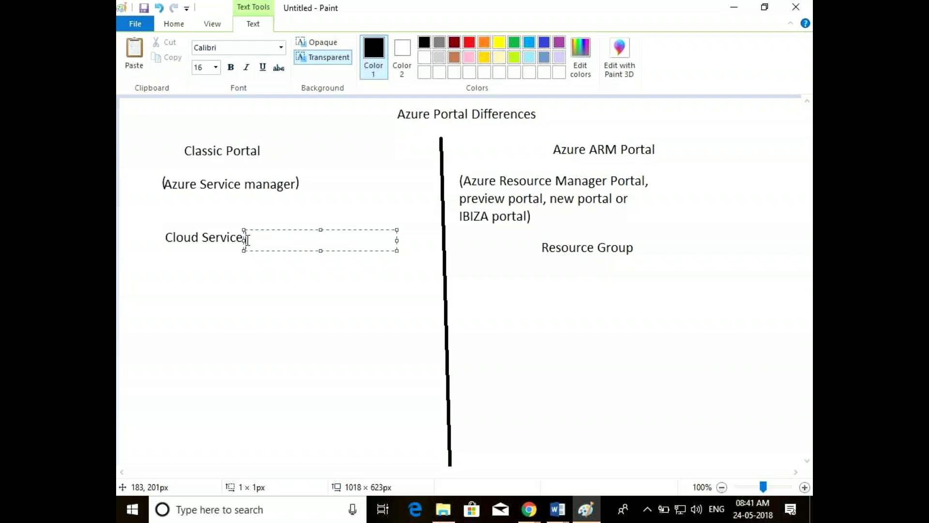
pyautogui.click(189, 284)
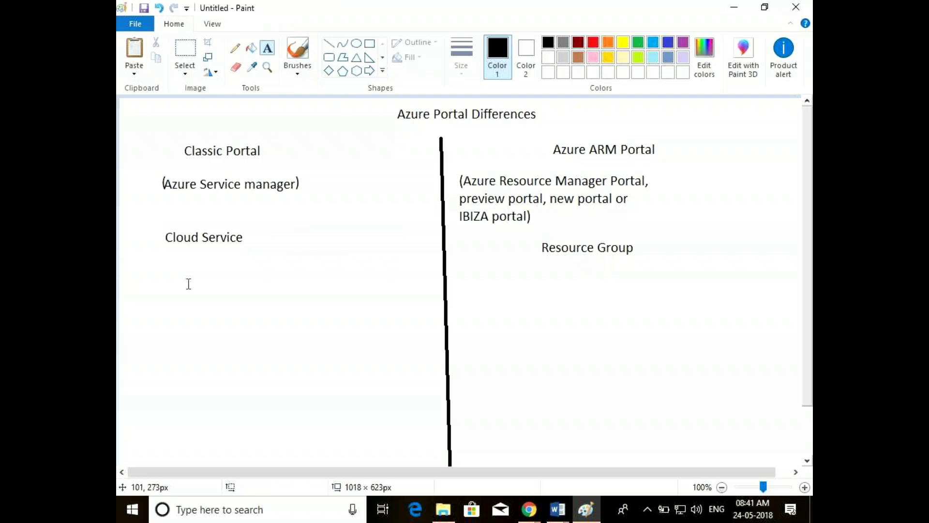
pyautogui.click(265, 236)
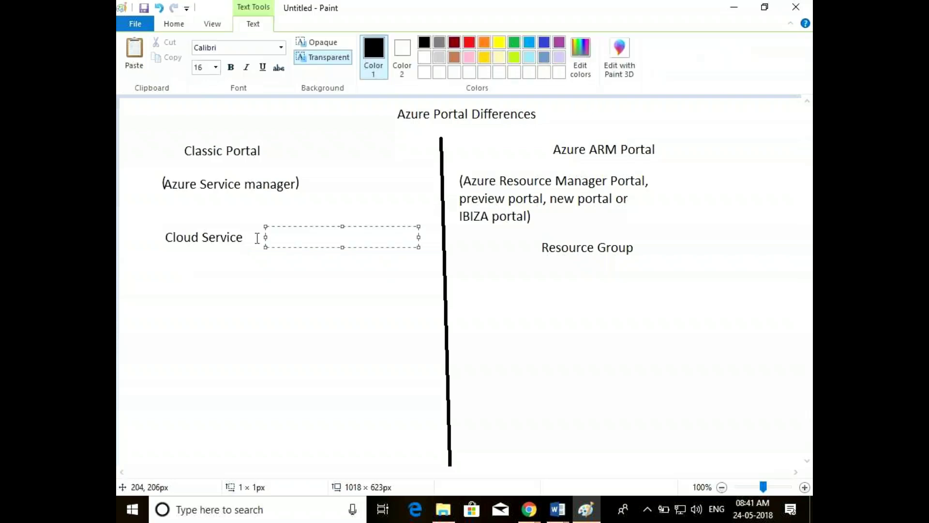
pyautogui.click(241, 240)
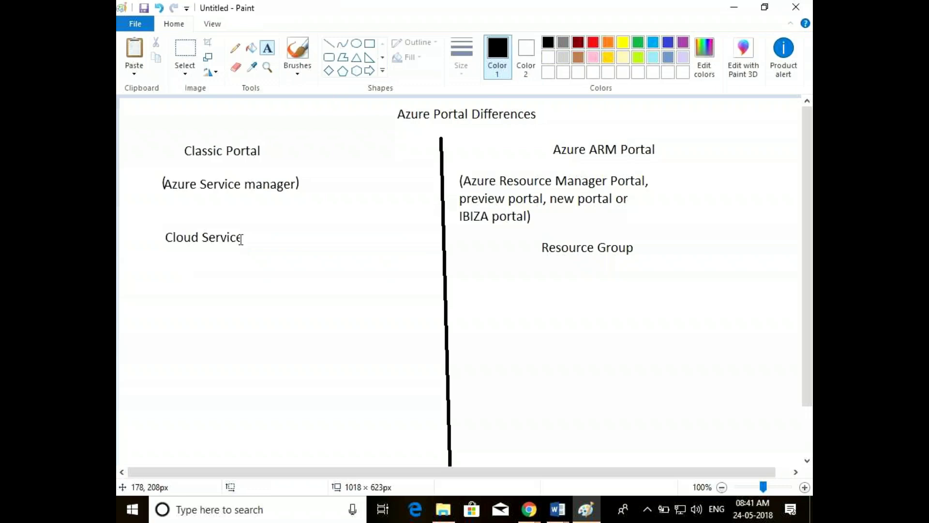
# Append '- SI' to Cloud Service and begin a 'Cloud Service -' line below it
pyautogui.click(246, 236)
pyautogui.write('- ')
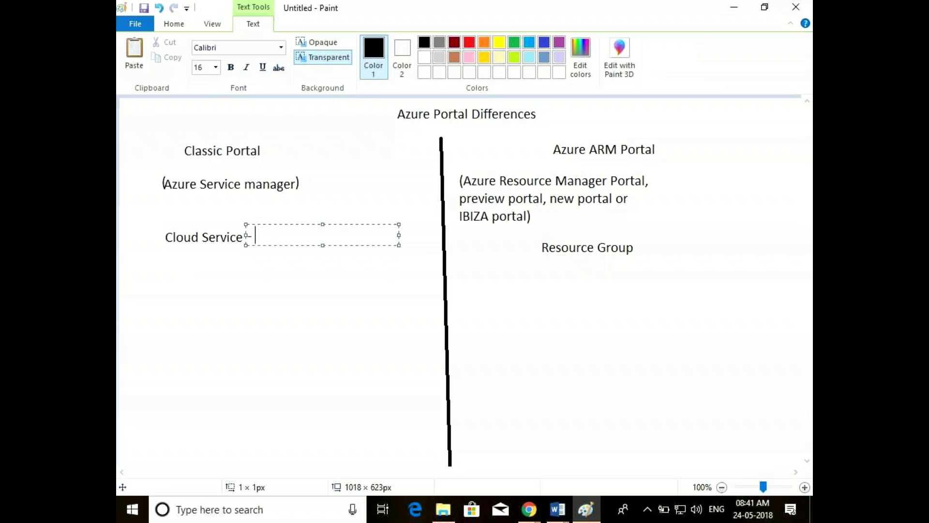
pyautogui.write('Sl')
pyautogui.click(174, 270)
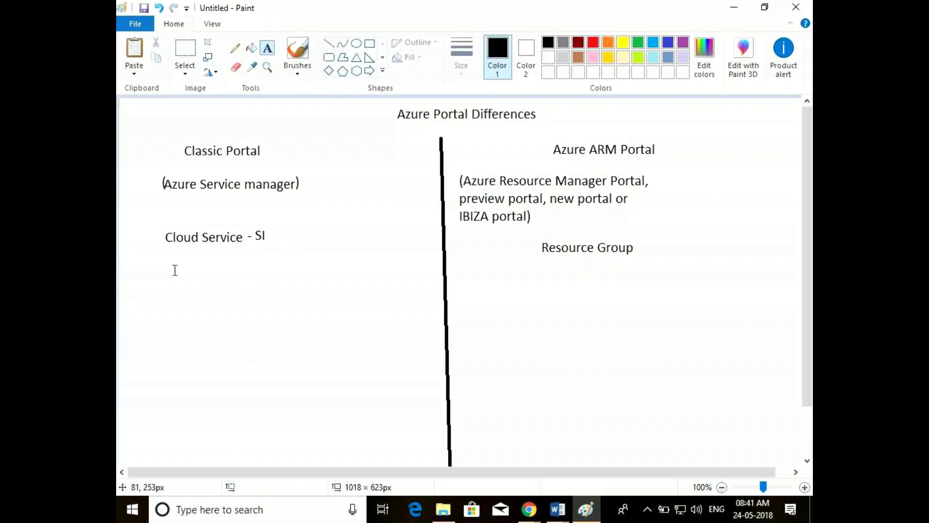
pyautogui.click(175, 270)
pyautogui.write('Cloud Service -')
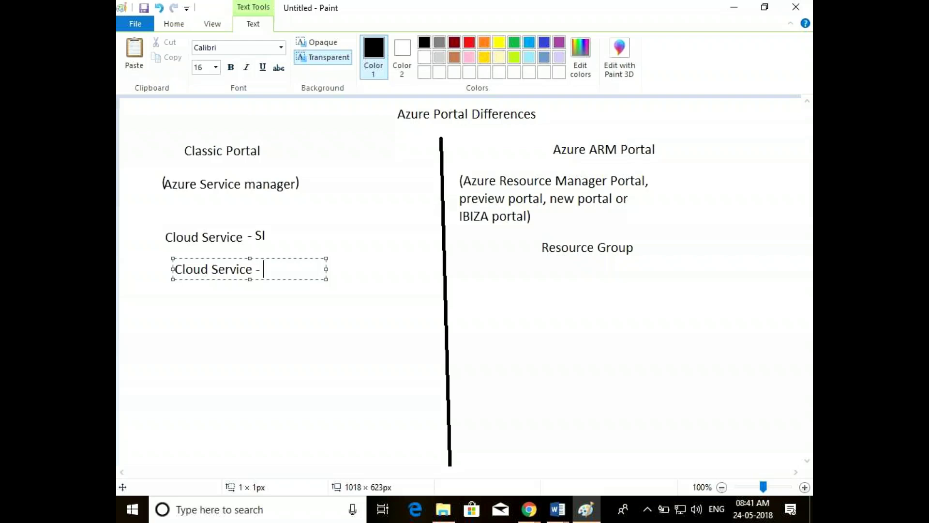
# Complete the second label so it reads 'Cloud Service - WI'
pyautogui.write('M')
pyautogui.press('BackSpace')
pyautogui.write('WI')
pyautogui.click(302, 189)
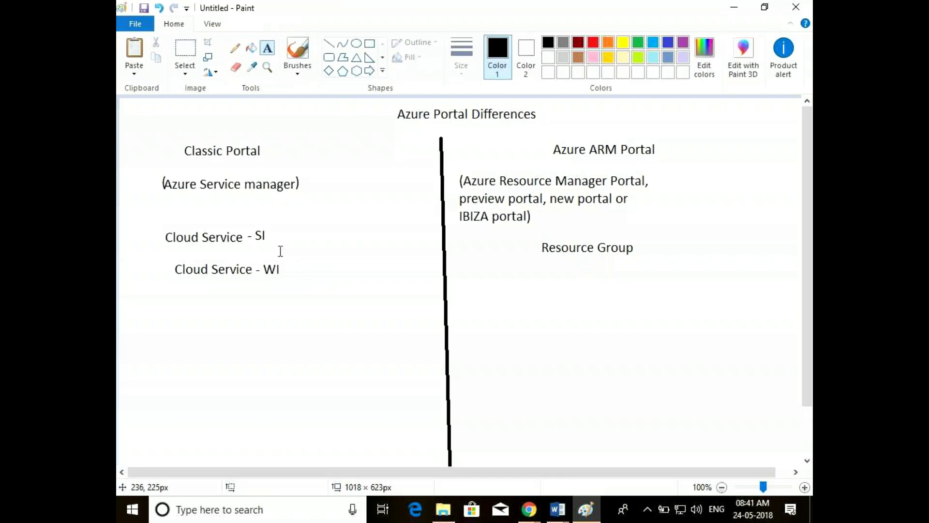
# Add 'VM1' beside the SI label and 'VM2' beside the WI label
pyautogui.click(281, 236)
pyautogui.write('VM1')
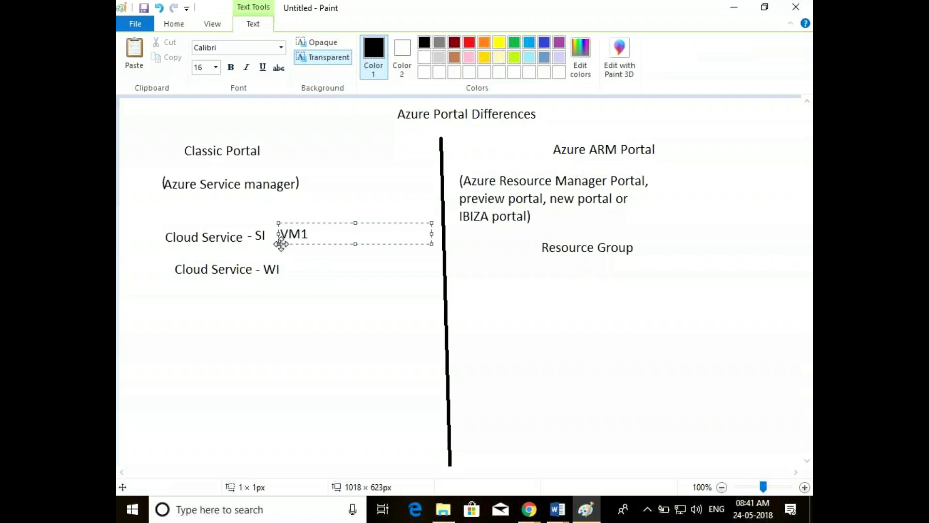
pyautogui.click(304, 254)
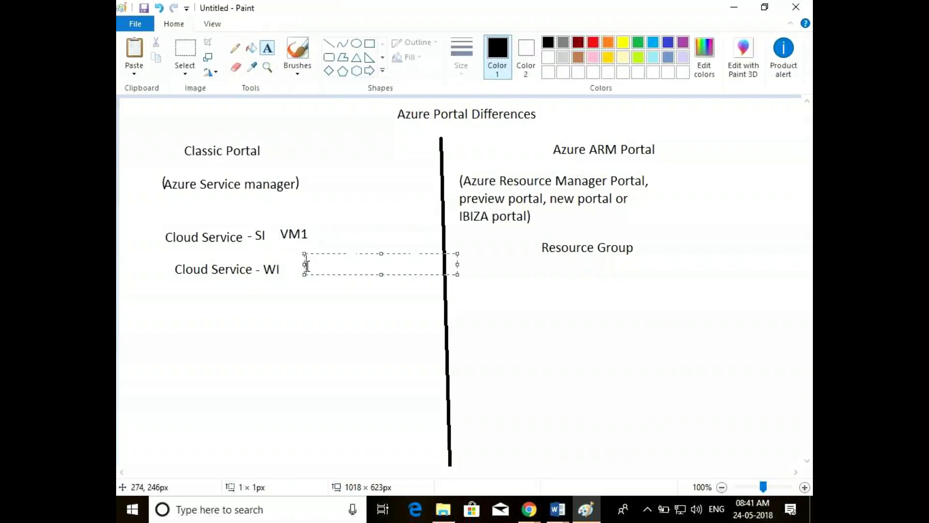
pyautogui.write('VM2')
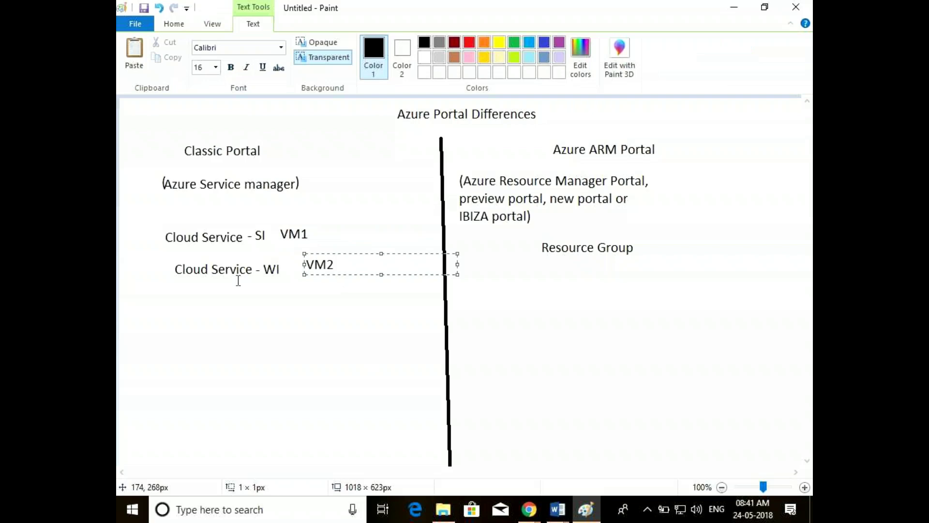
pyautogui.click(238, 281)
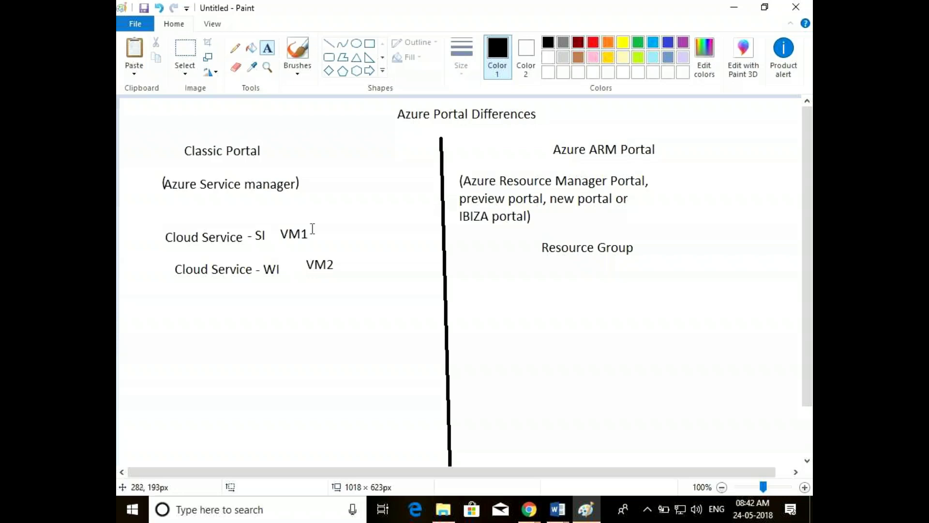
pyautogui.click(311, 218)
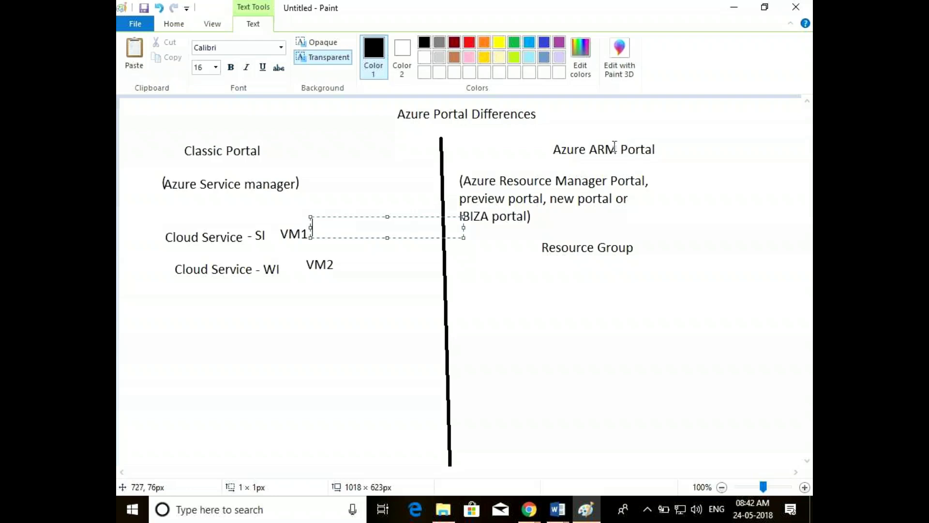
# Discard the stray empty text boxes and start a new one right of '(Azure Service manager)'
pyautogui.click(542, 248)
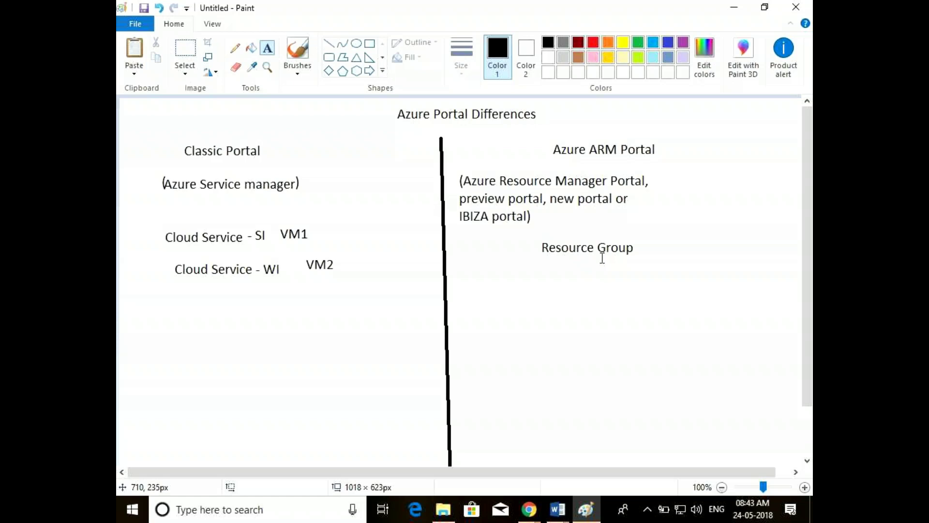
pyautogui.click(596, 243)
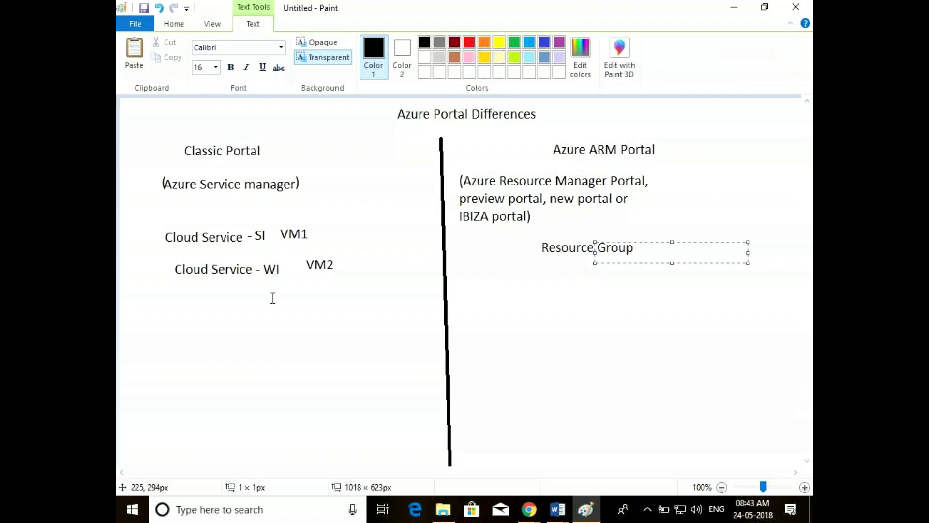
pyautogui.click(309, 233)
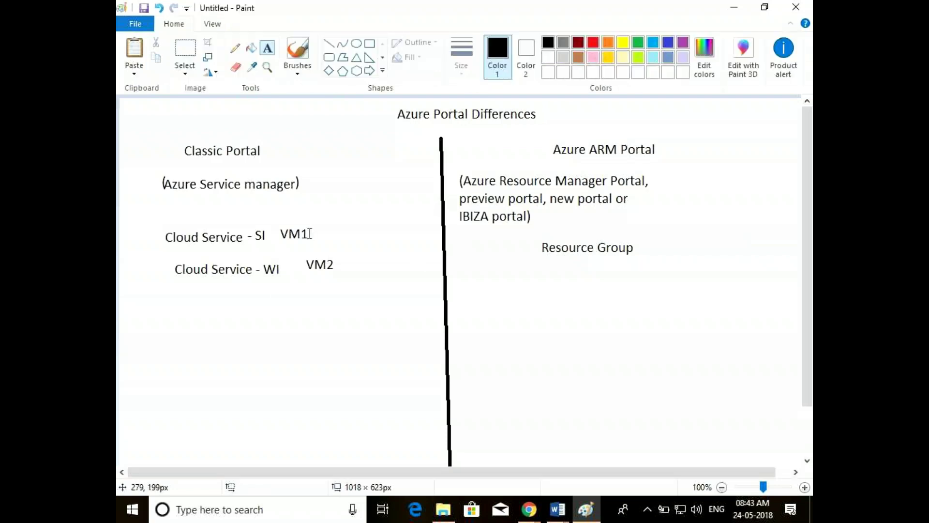
pyautogui.click(348, 216)
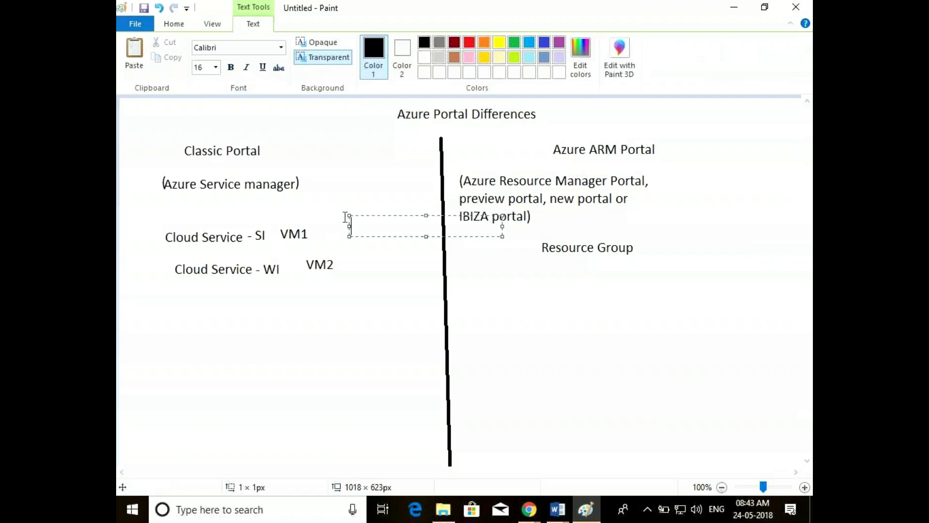
pyautogui.click(322, 174)
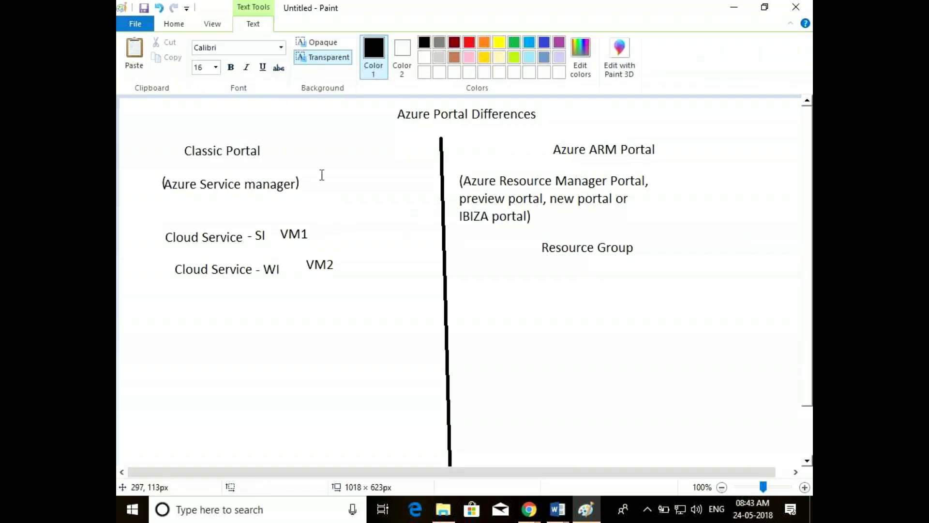
pyautogui.click(322, 175)
# Add the label 'V1' beside (Azure Service manager) and 'V2' beside the ARM Portal description
pyautogui.write('V')
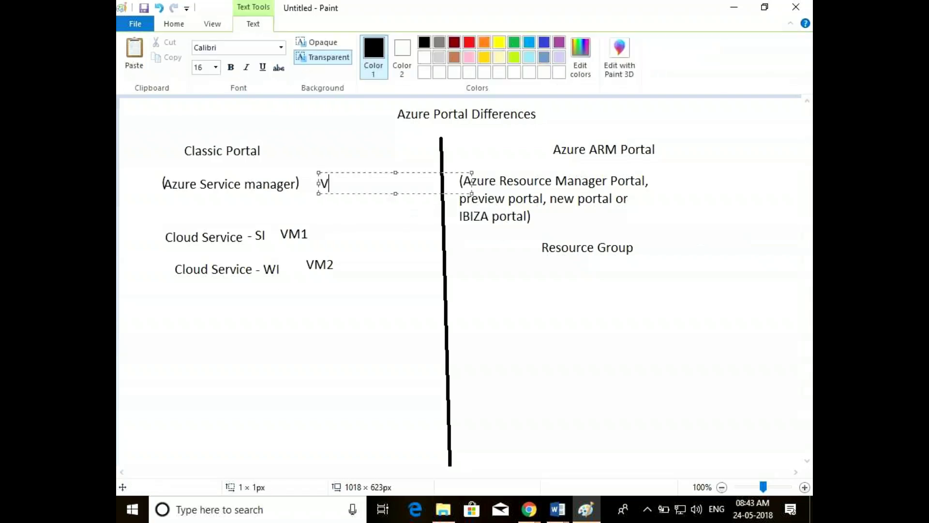
pyautogui.write('1')
pyautogui.click(685, 183)
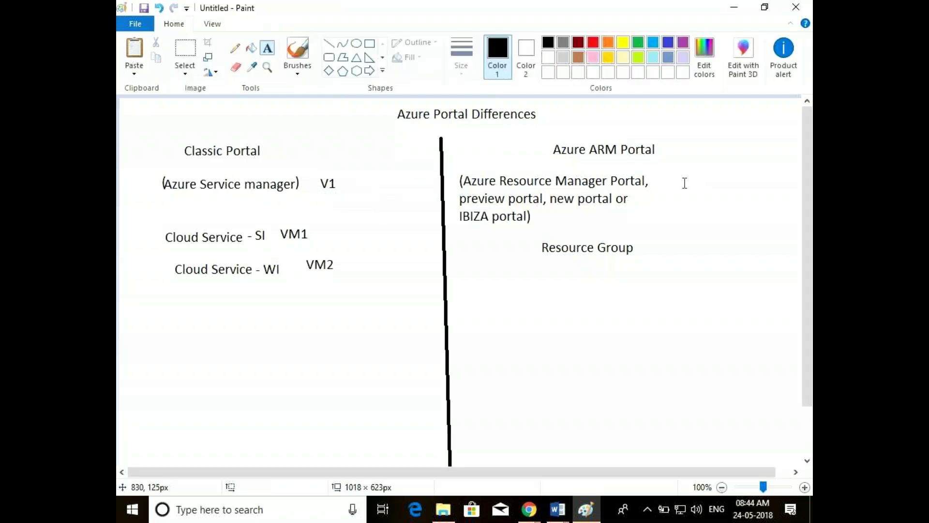
pyautogui.click(685, 183)
pyautogui.write('V2')
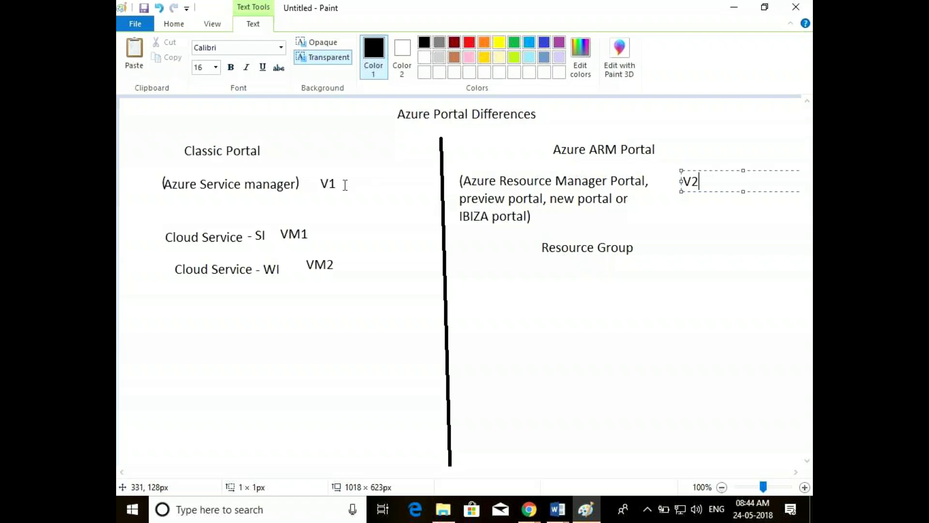
pyautogui.click(320, 171)
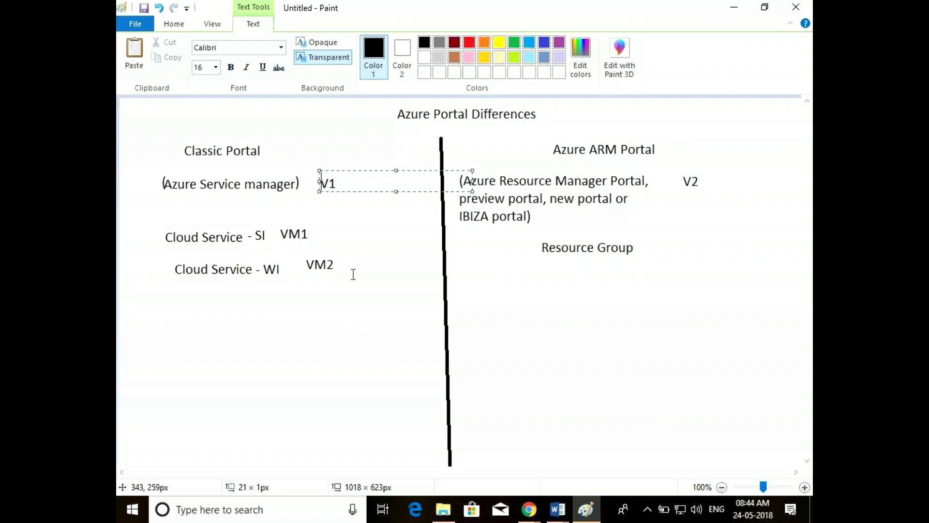
# Minimize the Paint drawing and bring the Azure portal browser window back to the front
pyautogui.click(731, 7)
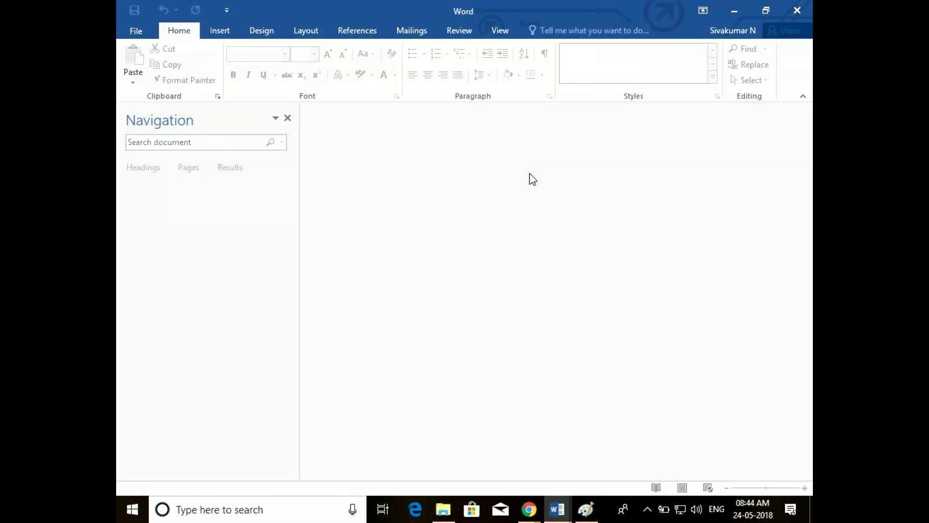
pyautogui.moveTo(542, 512)
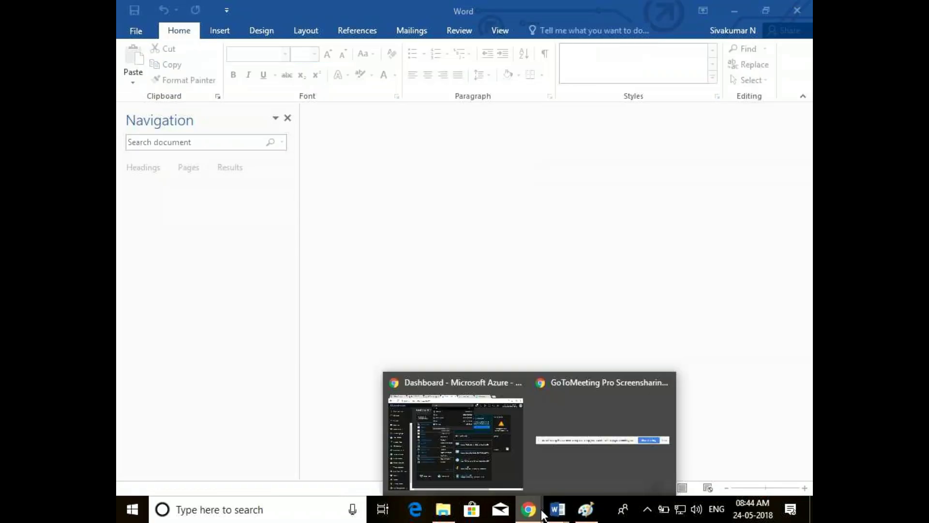
pyautogui.click(484, 464)
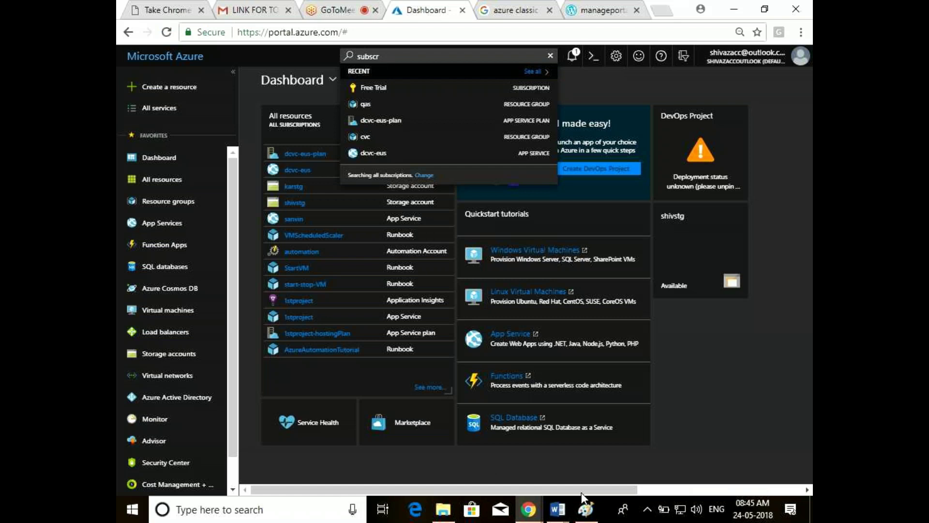
pyautogui.moveTo(582, 514)
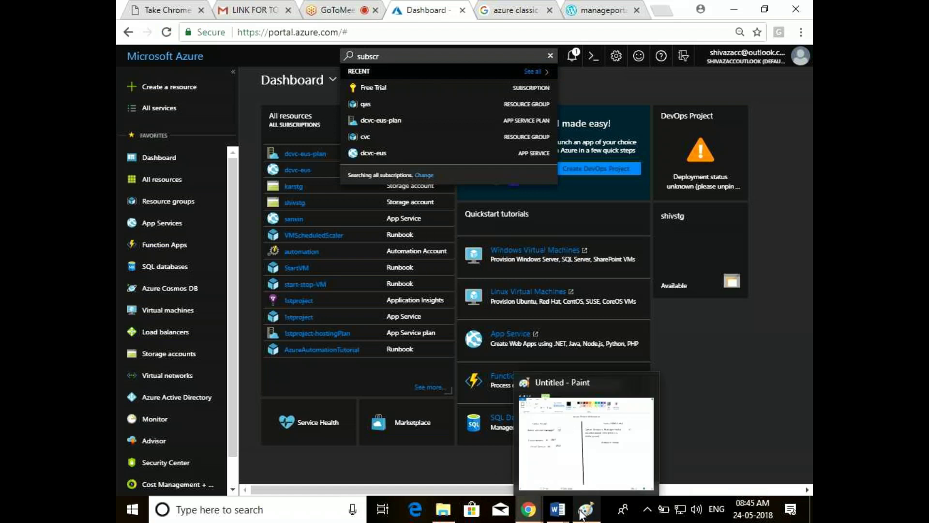
pyautogui.click(582, 514)
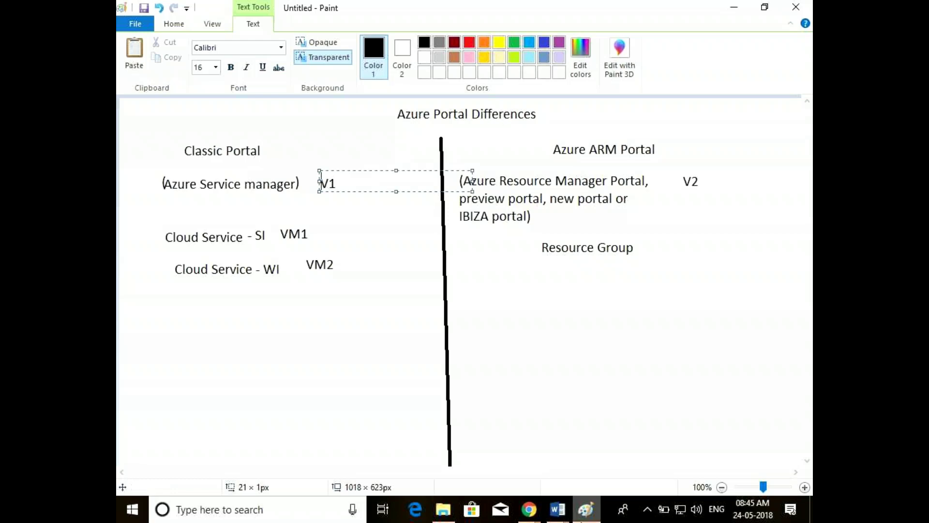
pyautogui.click(529, 519)
pyautogui.click(529, 514)
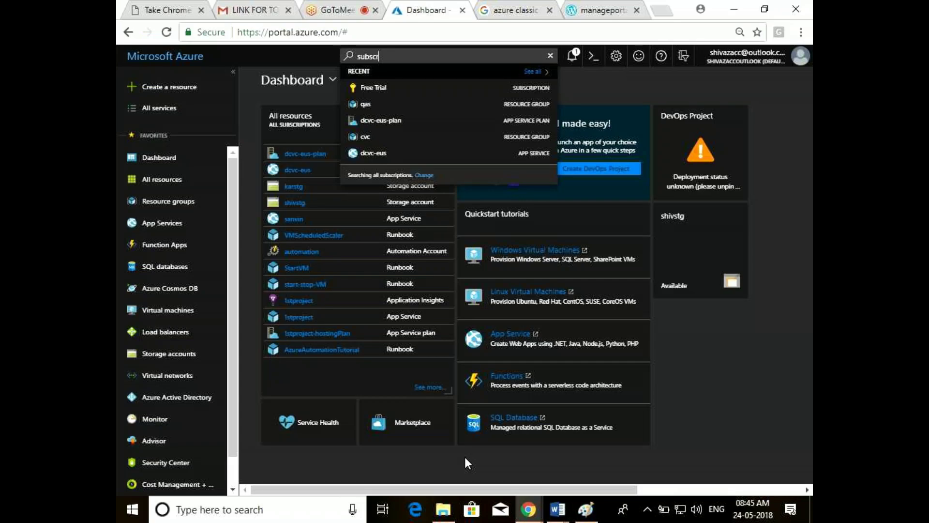
# Replace the portal search text with 'classic' and run the search
pyautogui.hotkey('ctrl', 'a')
pyautogui.press('BackSpace')
pyautogui.write('classic')
pyautogui.press('Return')
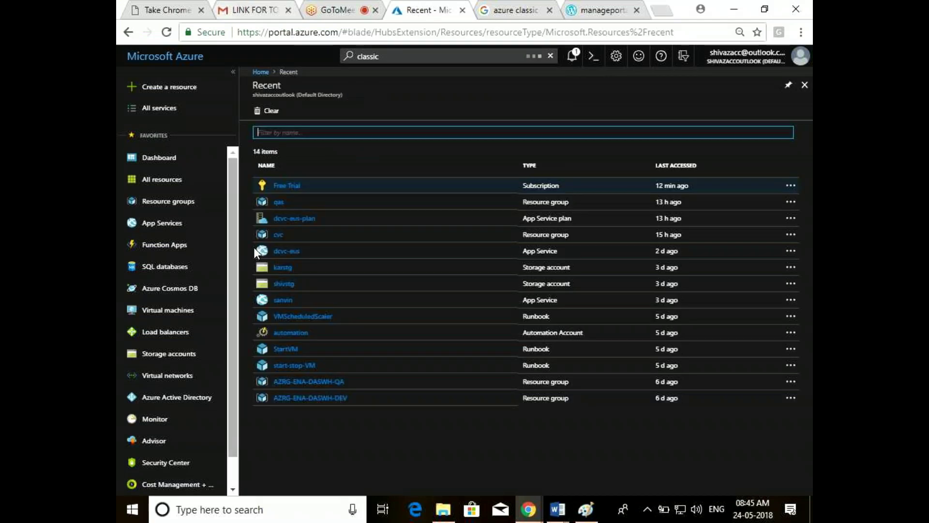
# Filter All services for 'classic' and open Virtual machines (classic), showing SimpleWinVM
pyautogui.click(402, 57)
pyautogui.click(175, 109)
pyautogui.write('subscri')
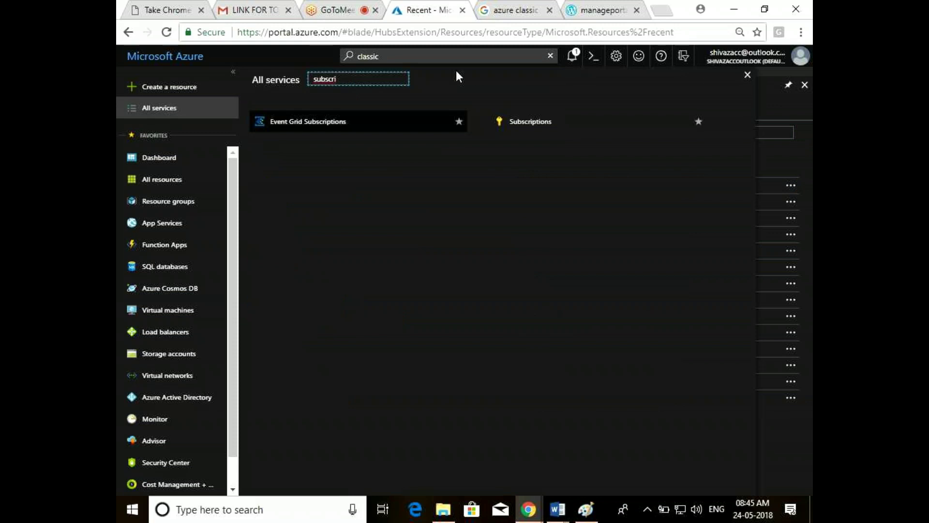
pyautogui.hotkey('ctrl', 'a')
pyautogui.write('classic')
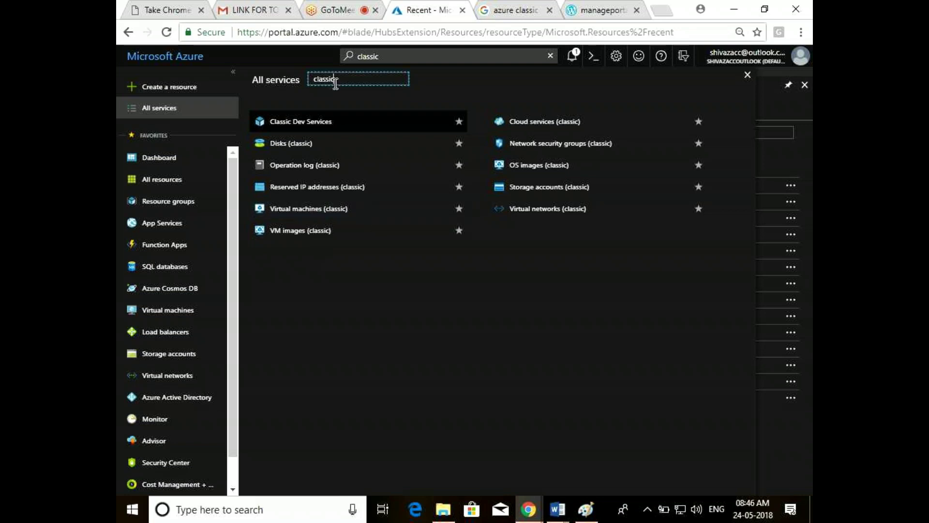
pyautogui.click(308, 209)
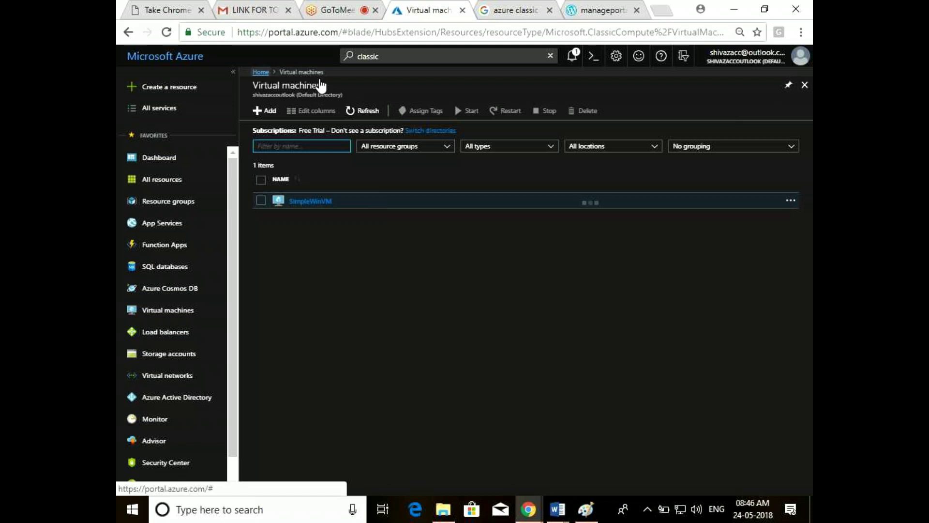
# Filter All services for 'virtual machine', then close the list and the Virtual machines blade
pyautogui.click(164, 108)
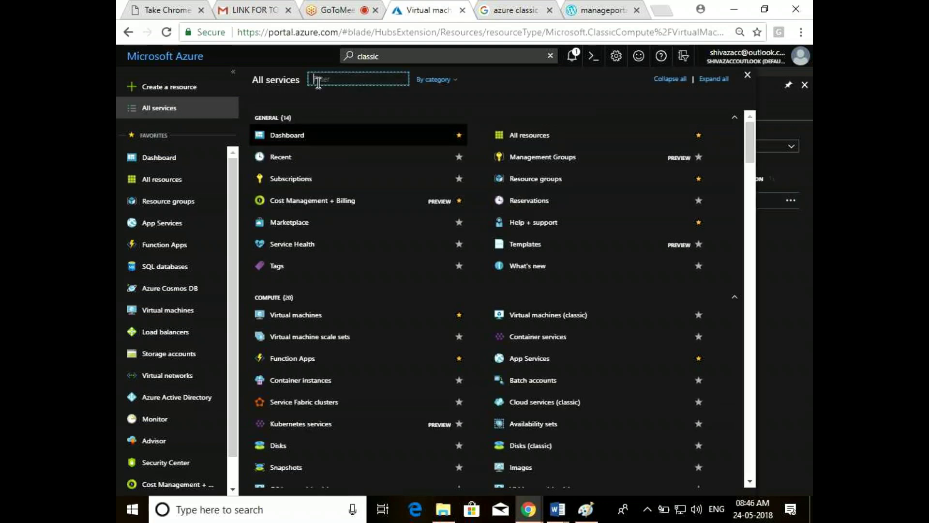
pyautogui.write('virtua')
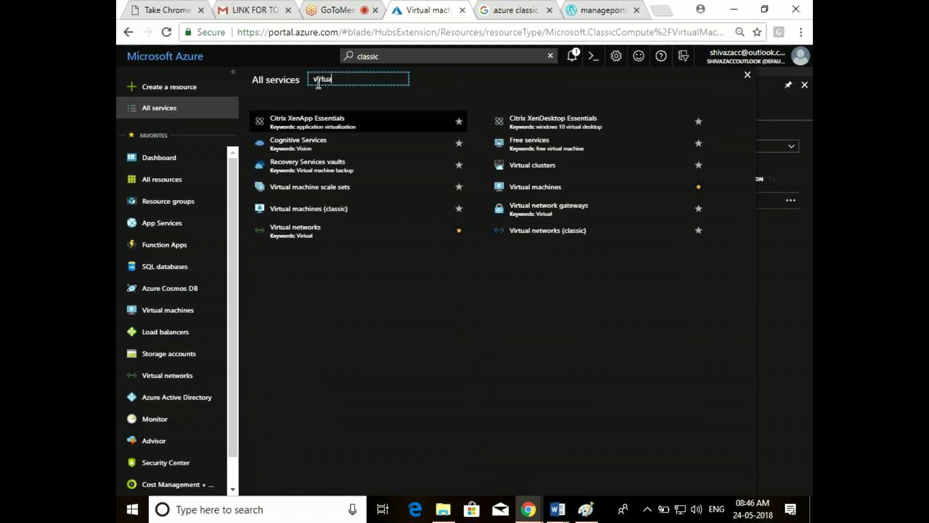
pyautogui.write('l ')
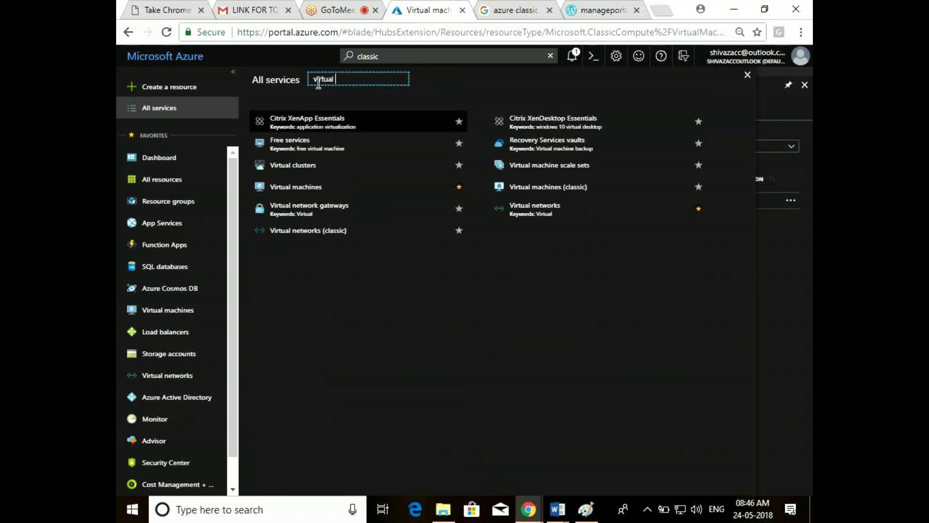
pyautogui.write('machine')
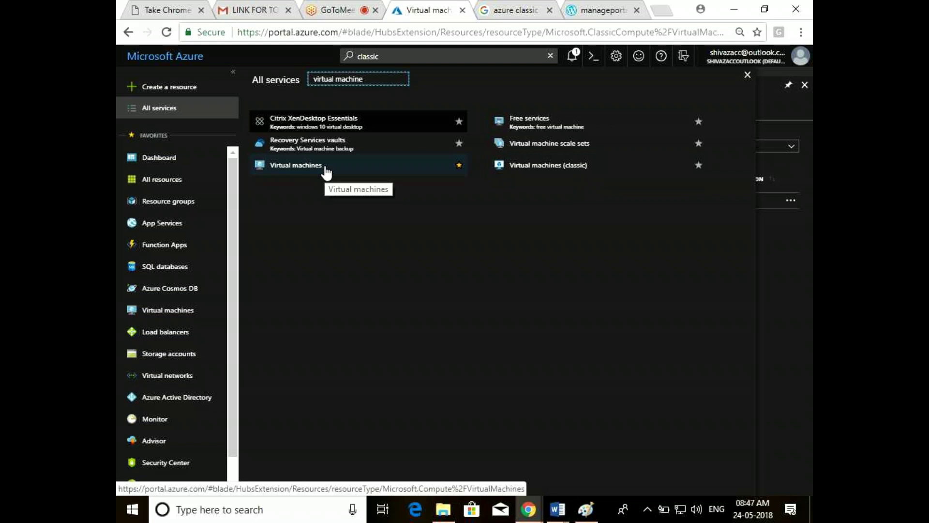
pyautogui.click(748, 76)
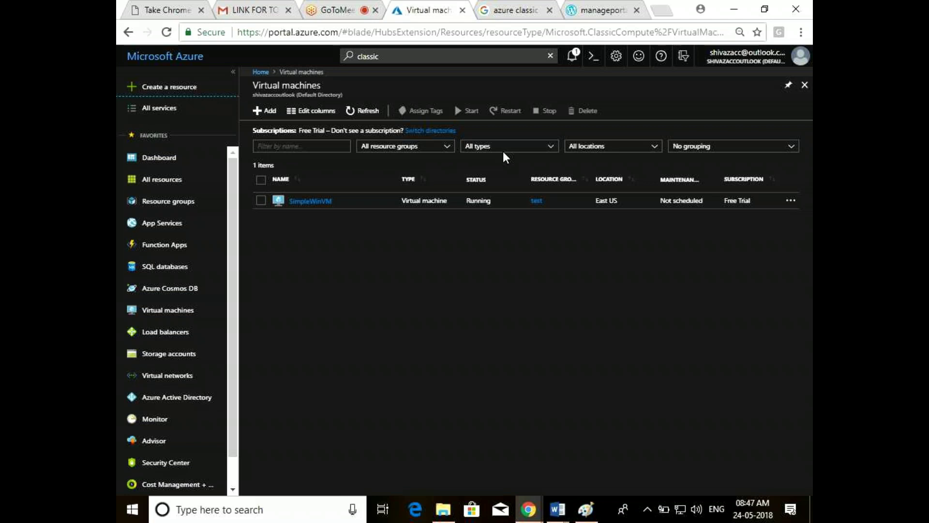
pyautogui.click(804, 87)
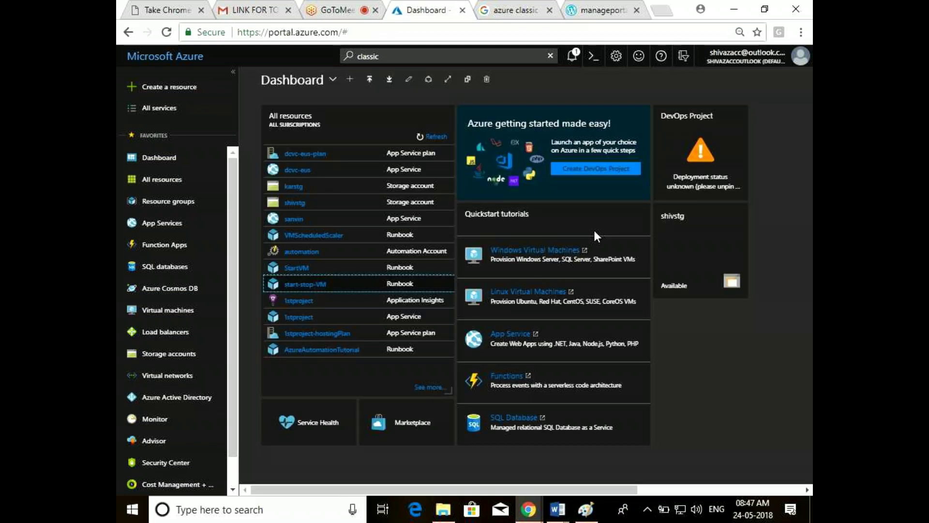
# Unpin the DevOps Project and shivstg tiles, then enter dashboard customization via the getting-started tile
pyautogui.rightClick(710, 138)
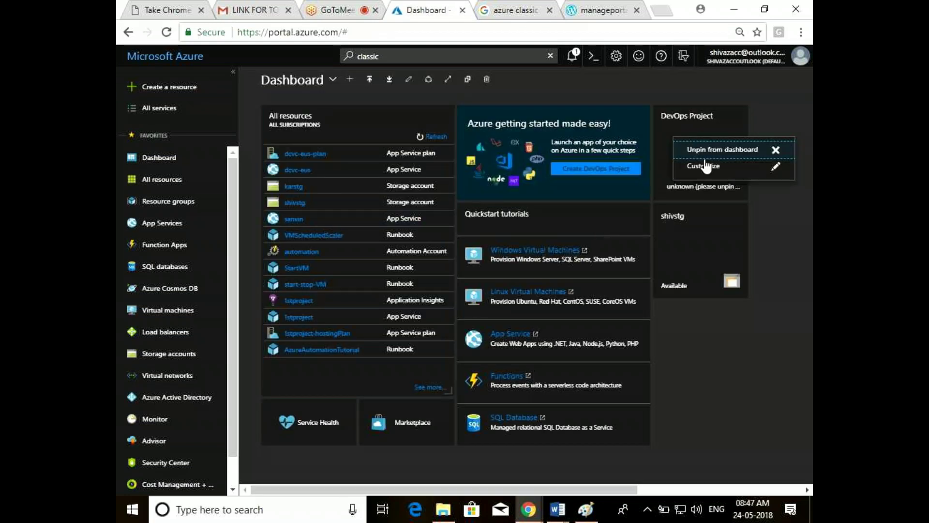
pyautogui.click(702, 145)
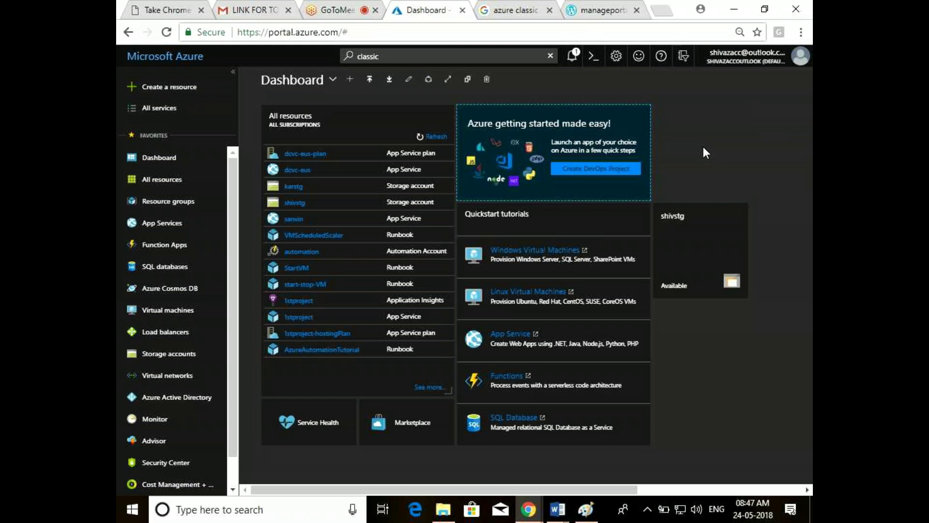
pyautogui.rightClick(704, 231)
pyautogui.click(666, 236)
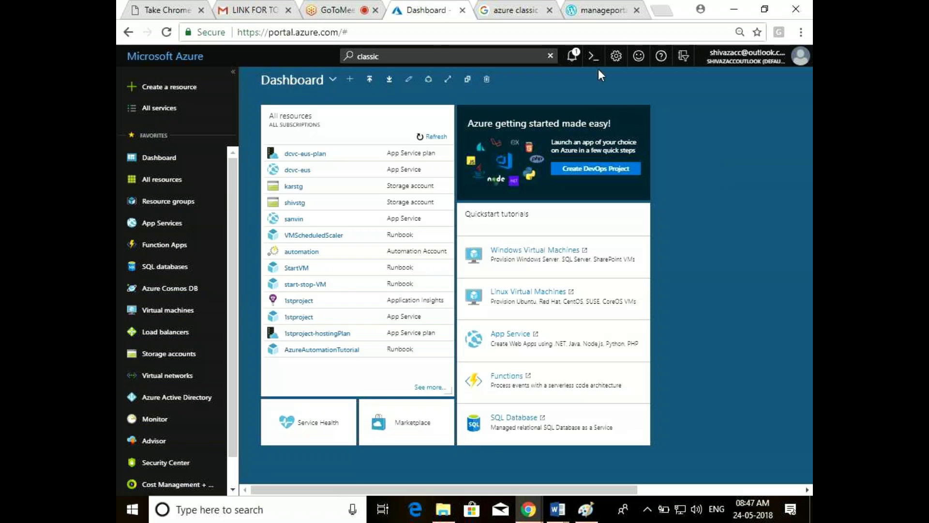
pyautogui.moveTo(588, 139)
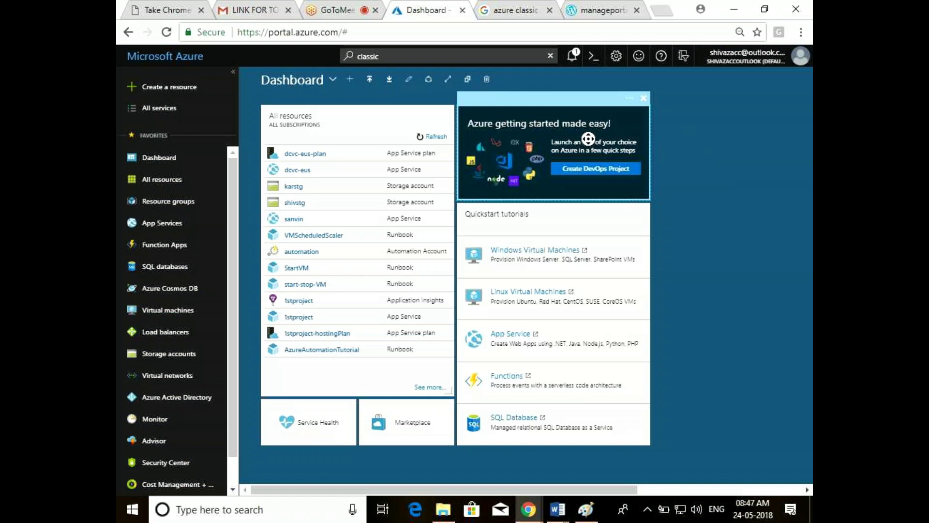
pyautogui.rightClick(588, 139)
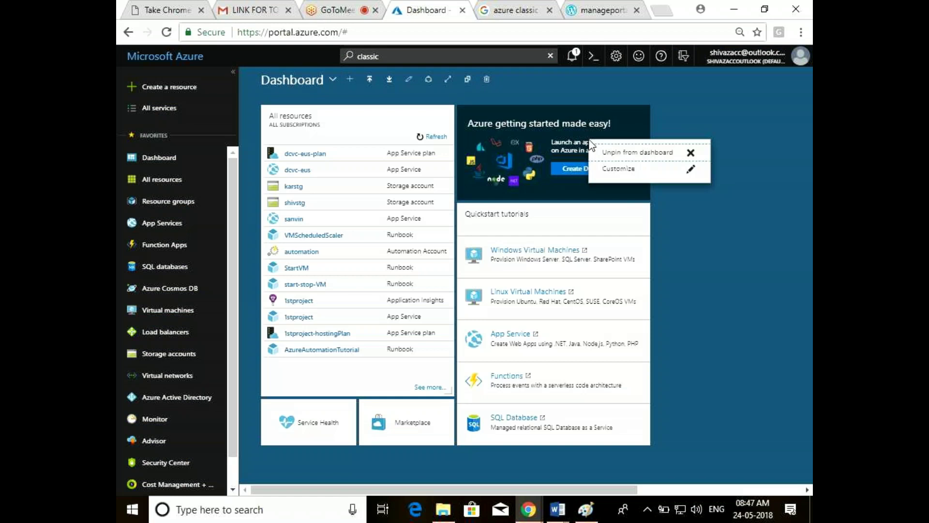
pyautogui.click(643, 176)
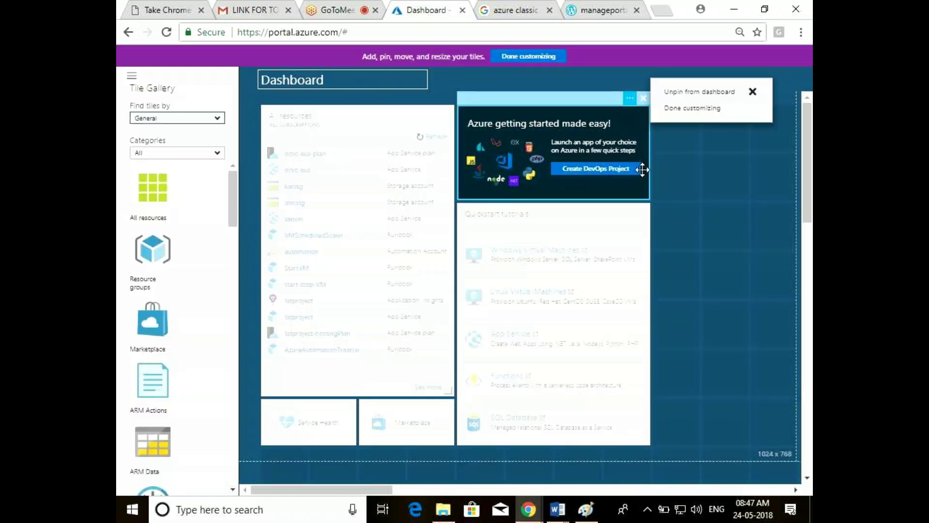
# Add a Clock tile from the Tile Gallery to the dashboard and confirm its settings
pyautogui.moveTo(227, 214); pyautogui.dragTo(230, 230)
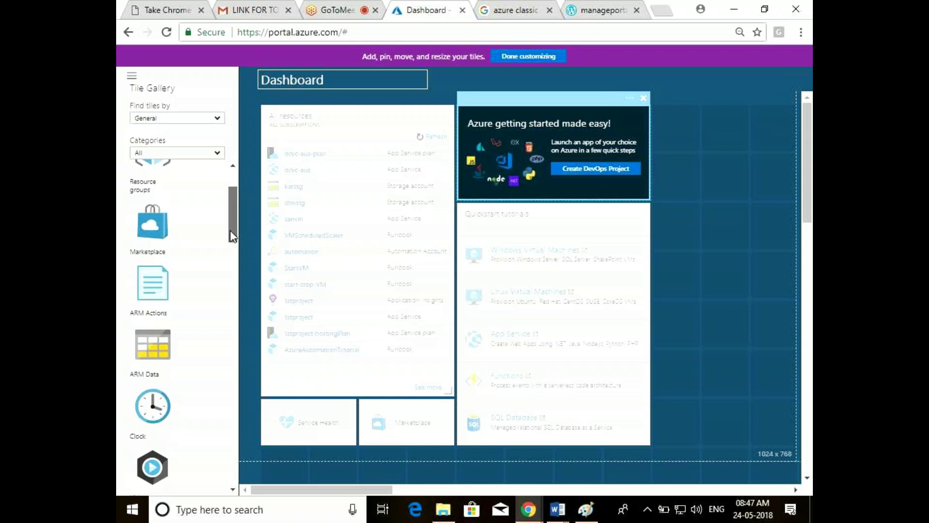
pyautogui.scroll(2, 177, 304)
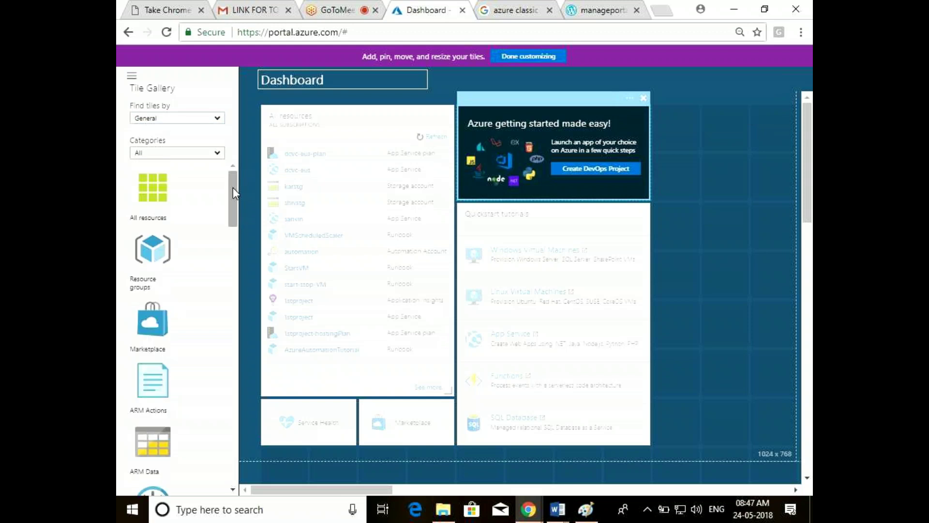
pyautogui.moveTo(233, 188); pyautogui.dragTo(233, 228)
pyautogui.moveTo(140, 251); pyautogui.dragTo(686, 260)
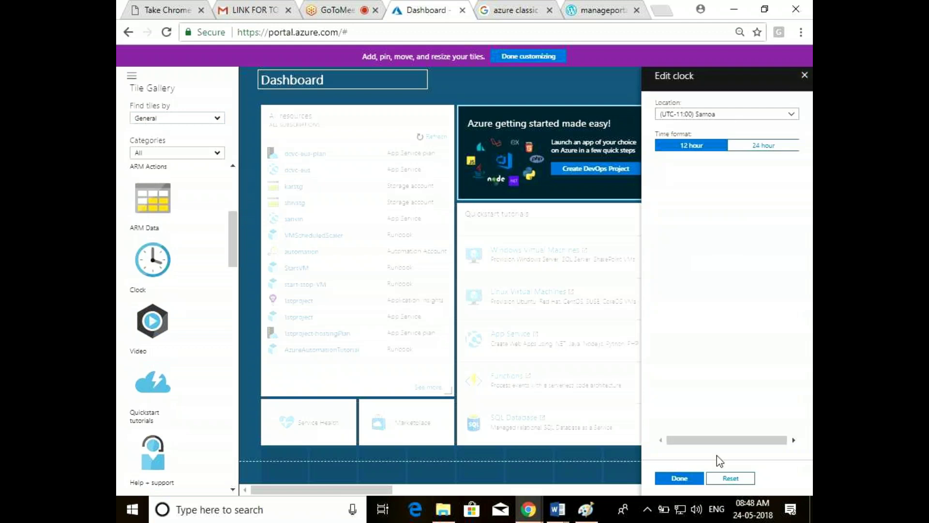
pyautogui.click(804, 75)
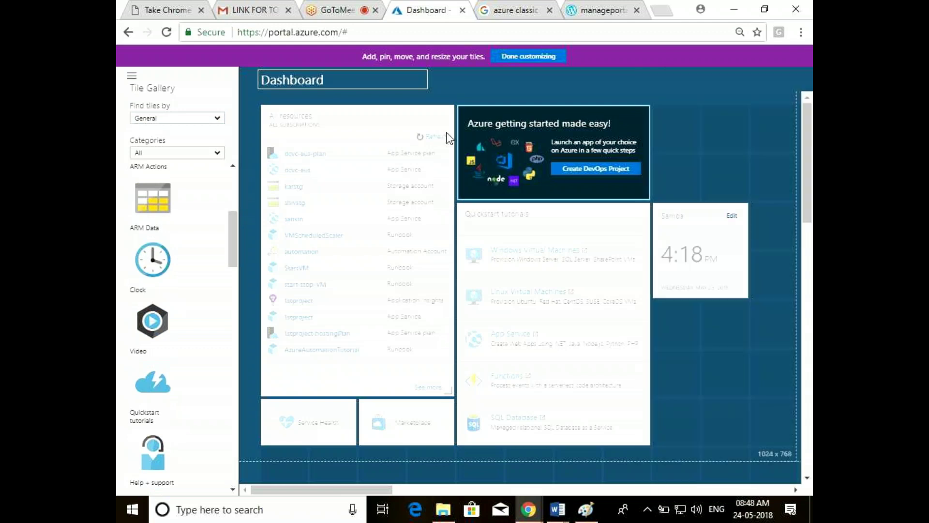
# Add a Help + support tile from the gallery to the dashboard
pyautogui.scroll(-2, 228, 261)
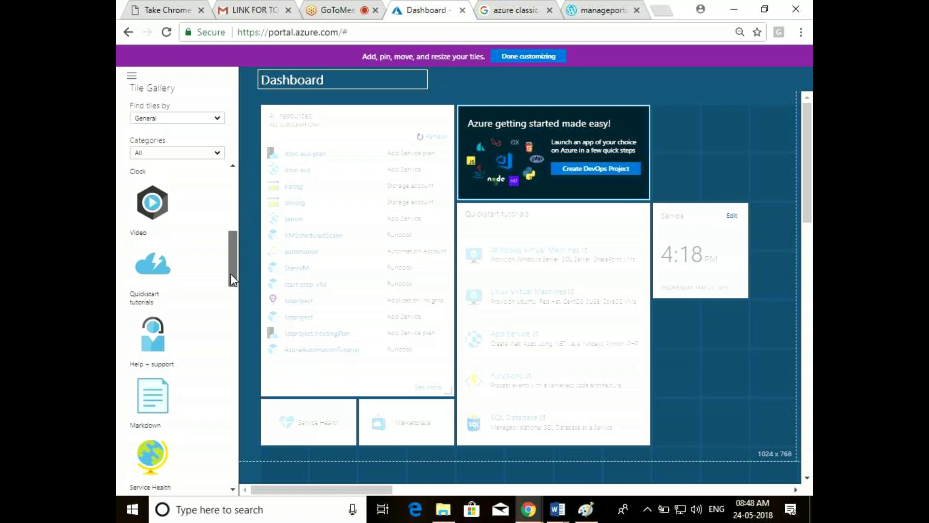
pyautogui.scroll(-1, 154, 308)
pyautogui.moveTo(154, 307); pyautogui.dragTo(682, 164)
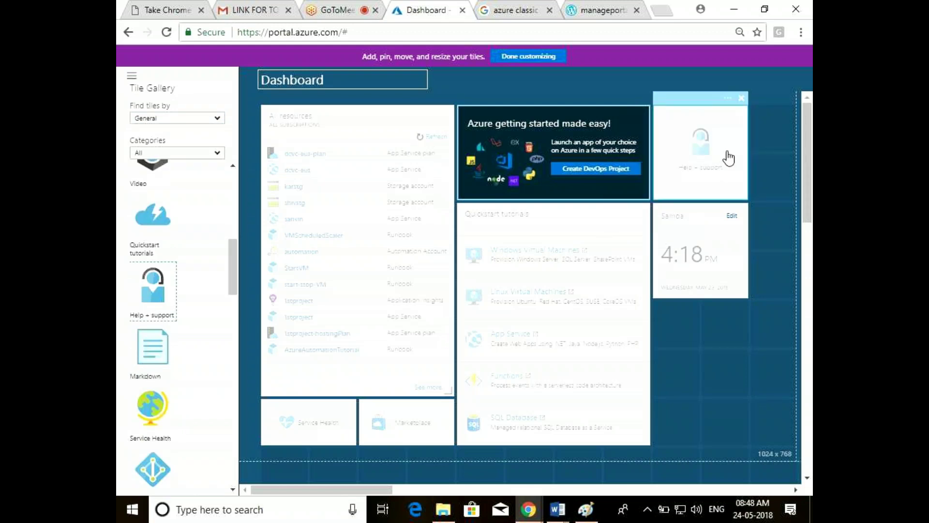
pyautogui.moveTo(694, 173)
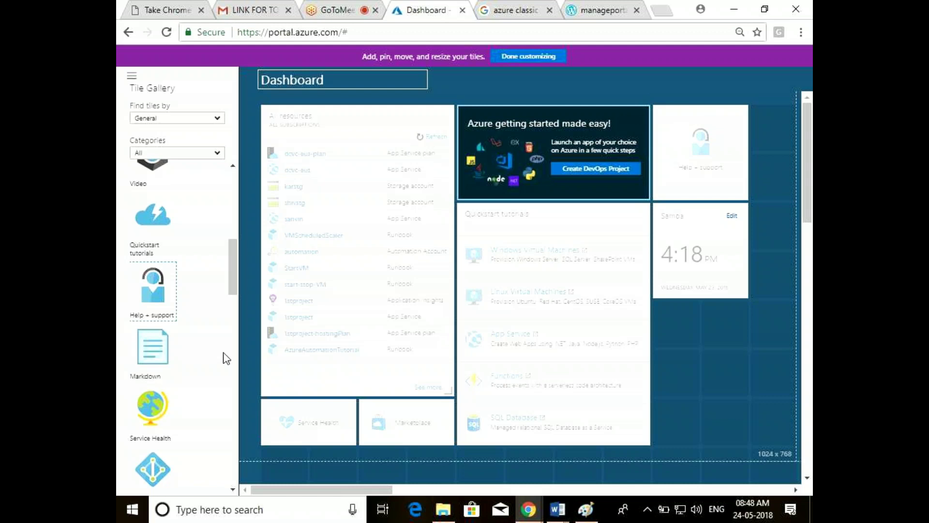
# Add a Service Health tile, move it below the other tiles, and finish customizing
pyautogui.scroll(-3, 235, 260)
pyautogui.moveTo(135, 260)
pyautogui.mouseDown()
pyautogui.moveTo(566, 251)
pyautogui.moveTo(699, 355)
pyautogui.mouseUp()
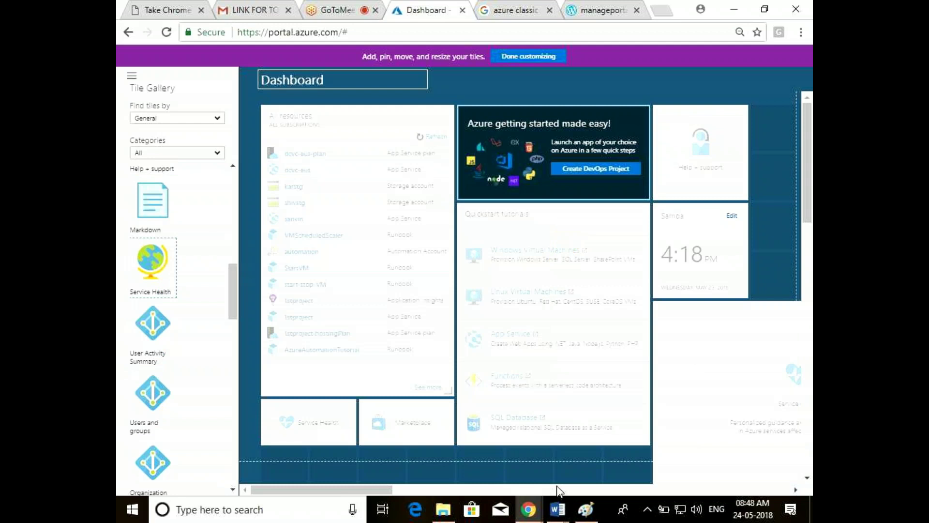
pyautogui.moveTo(353, 490); pyautogui.dragTo(472, 491)
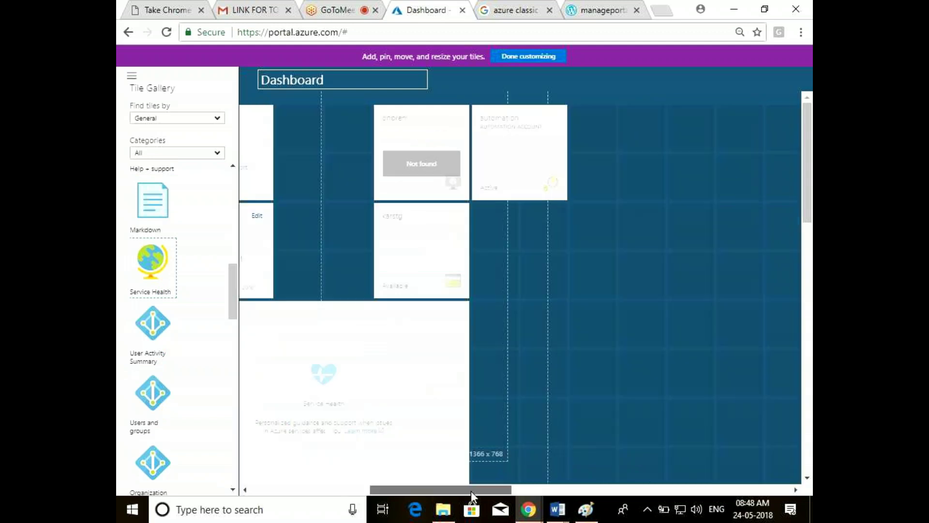
pyautogui.scroll(-2, 386, 270)
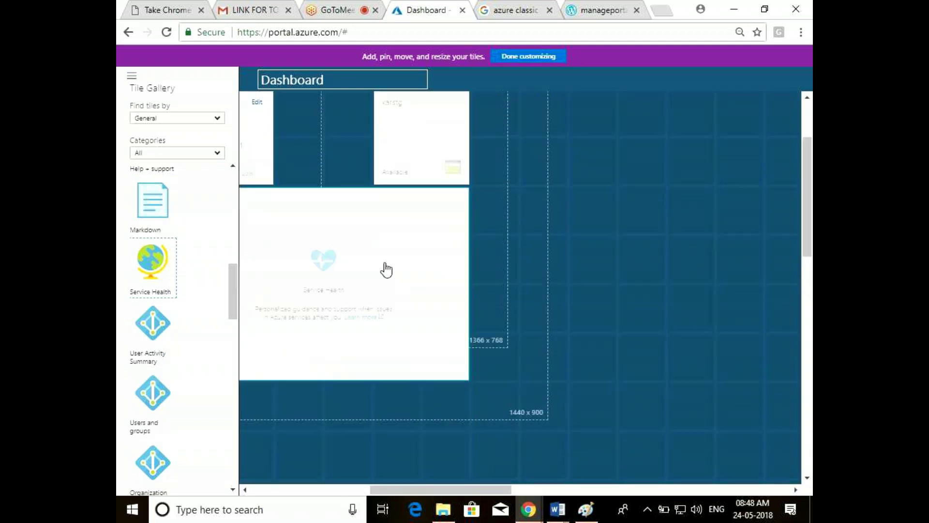
pyautogui.moveTo(426, 277)
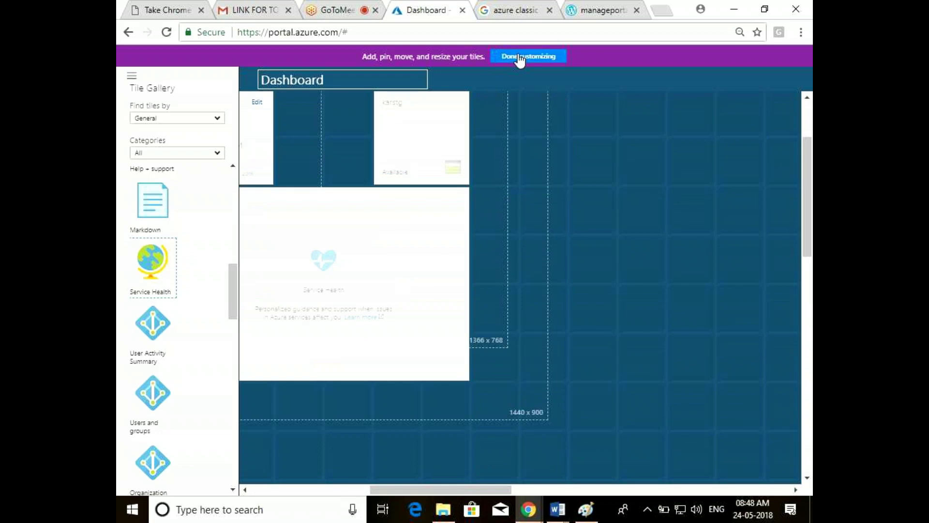
pyautogui.moveTo(465, 375)
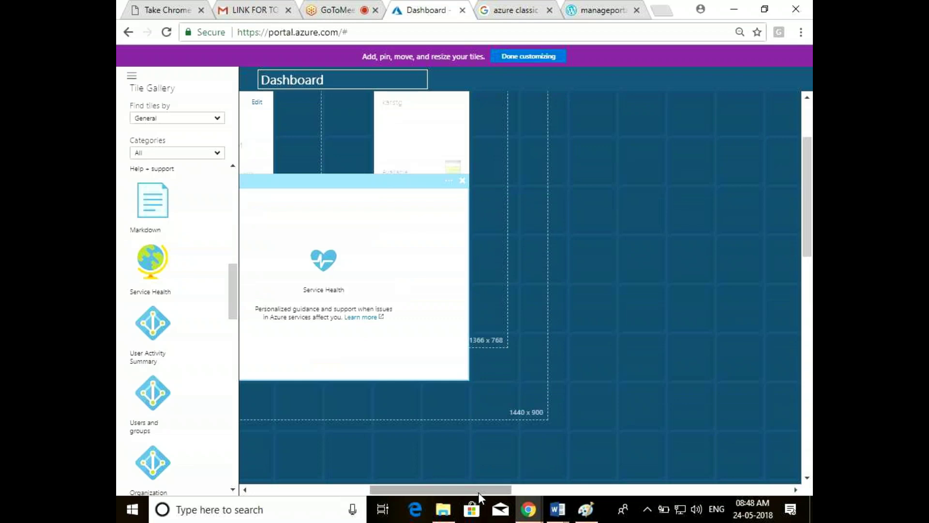
pyautogui.moveTo(478, 492)
pyautogui.mouseDown()
pyautogui.moveTo(405, 484)
pyautogui.moveTo(424, 485)
pyautogui.mouseUp()
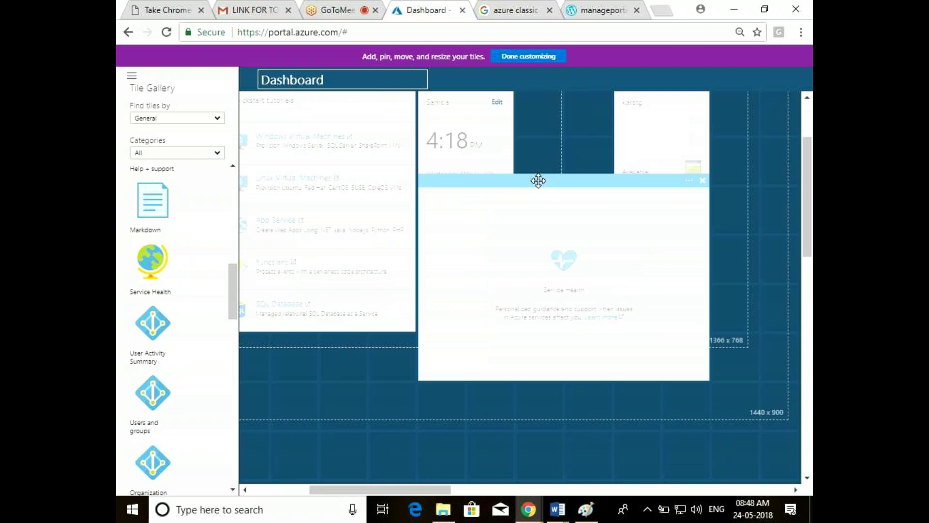
pyautogui.moveTo(538, 180); pyautogui.dragTo(437, 294)
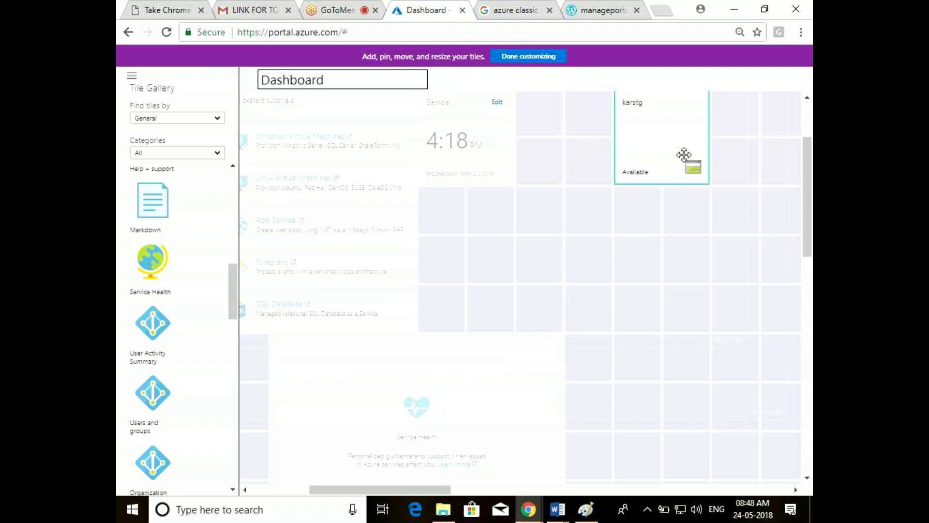
pyautogui.click(521, 56)
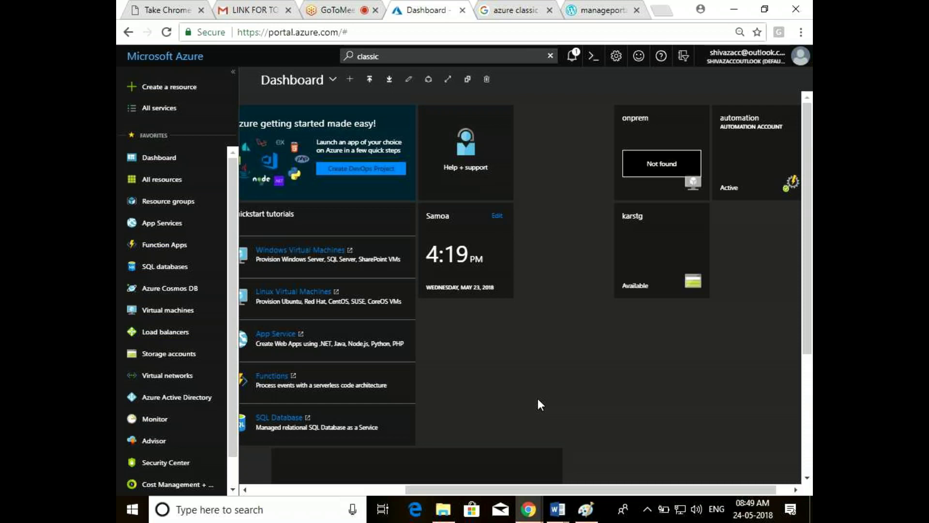
# Place the Service Health tile under the clock tile, finish editing, and open Virtual machines
pyautogui.moveTo(454, 441)
pyautogui.moveTo(454, 441)
pyautogui.mouseDown()
pyautogui.moveTo(679, 289)
pyautogui.moveTo(610, 318)
pyautogui.mouseUp()
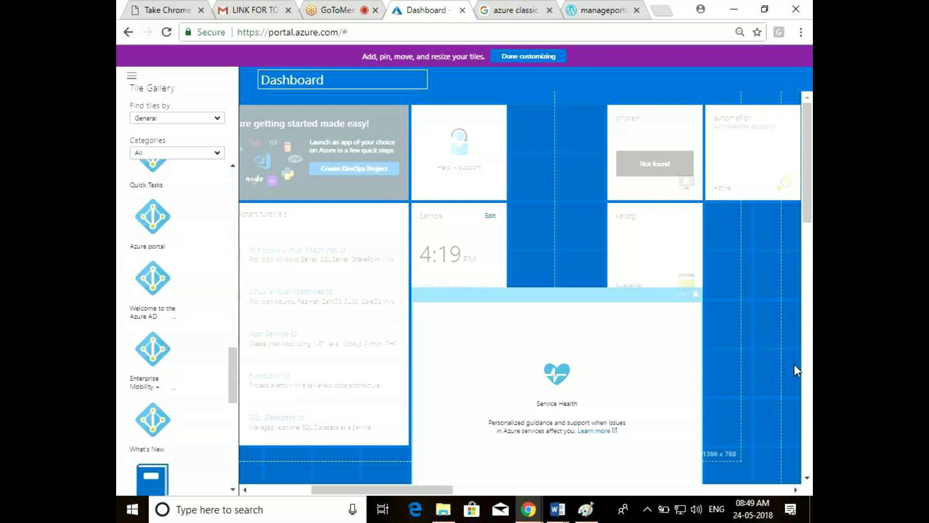
pyautogui.click(522, 57)
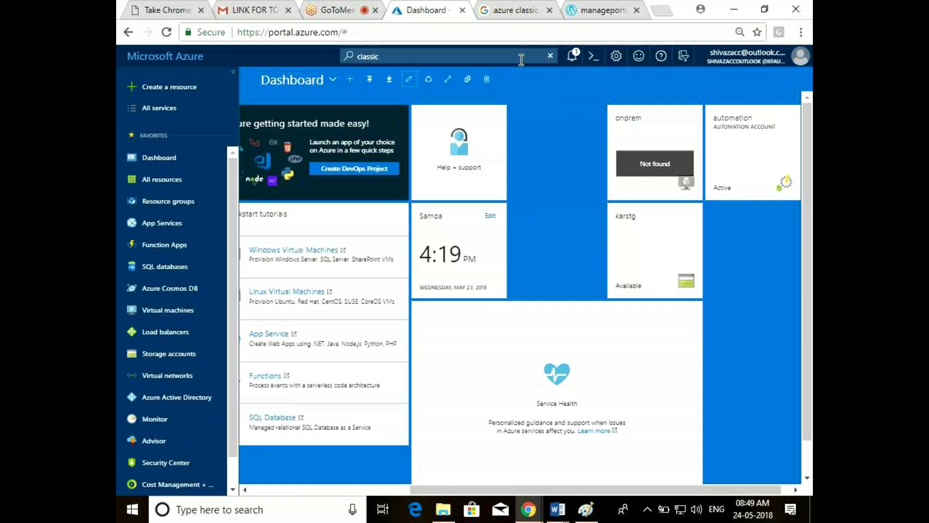
pyautogui.click(334, 82)
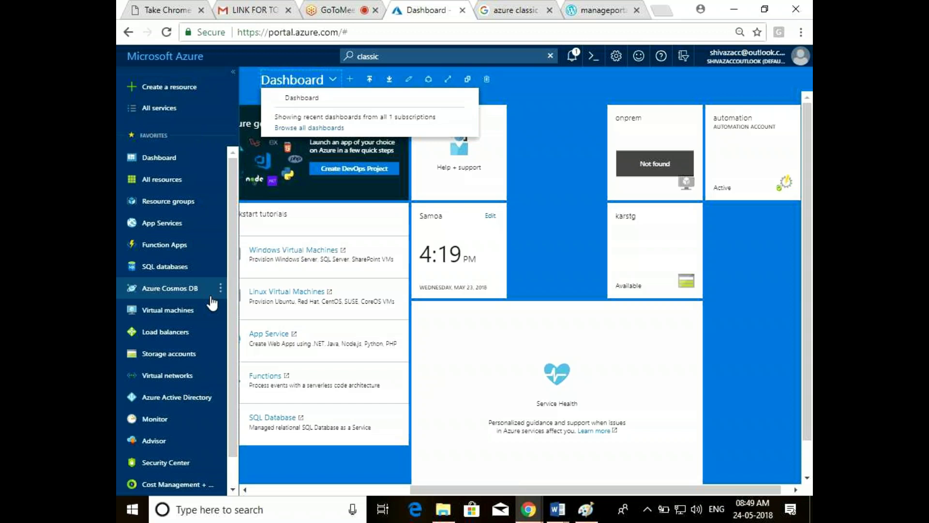
pyautogui.click(165, 311)
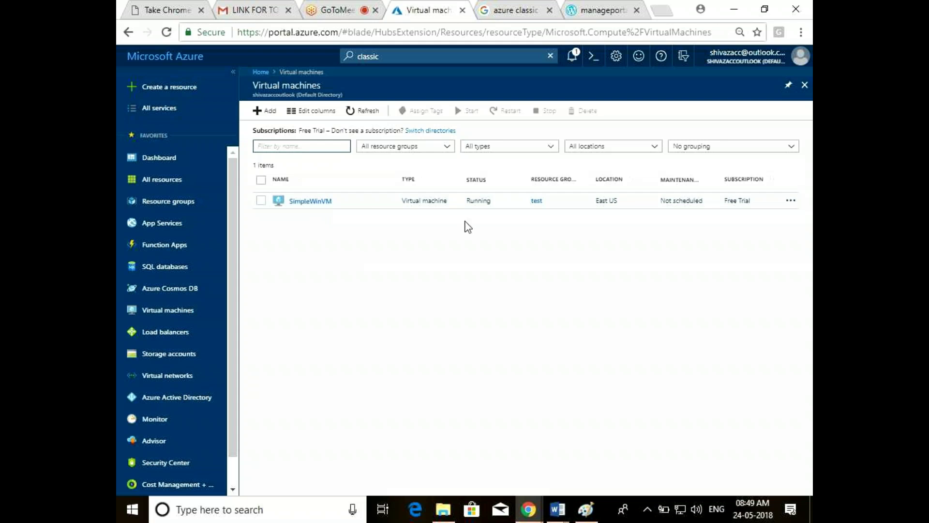
# Open SimpleWinVM's overview, pin it to the dashboard, and close both blades
pyautogui.rightClick(324, 200)
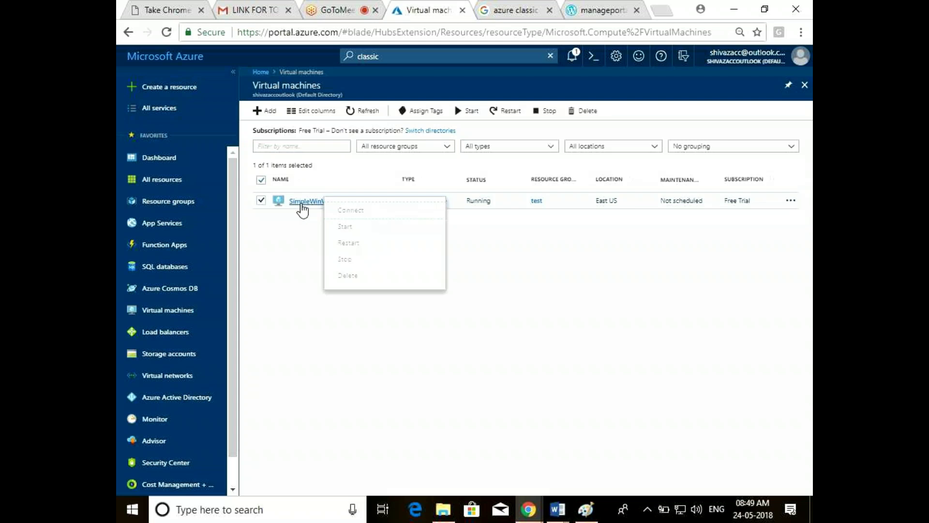
pyautogui.click(317, 204)
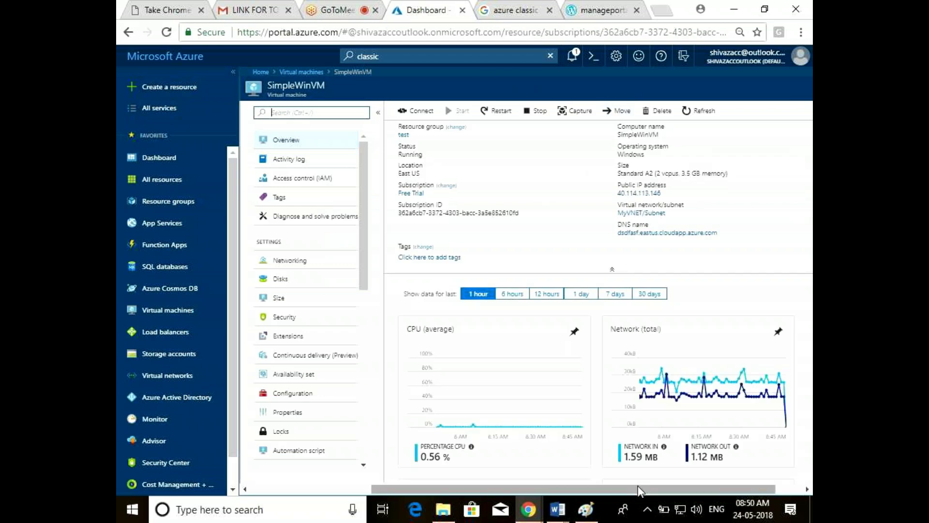
pyautogui.moveTo(638, 489); pyautogui.dragTo(668, 490)
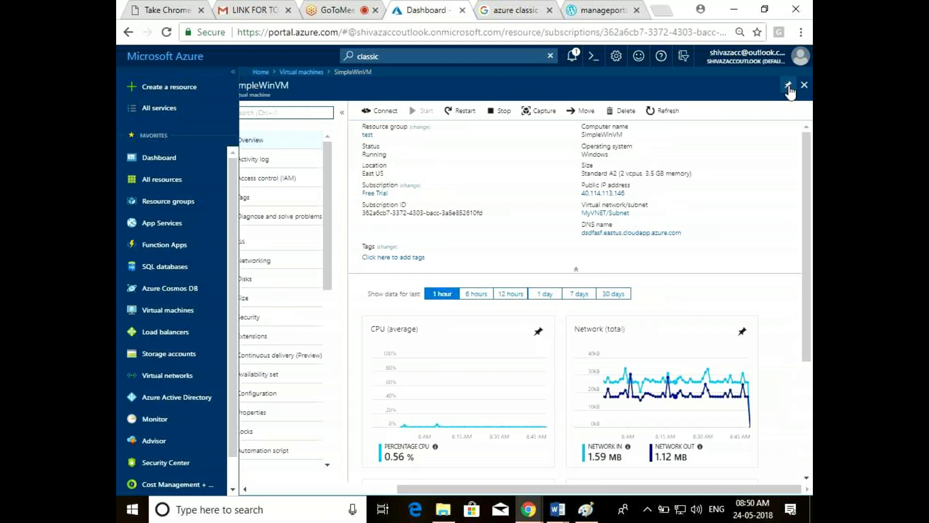
pyautogui.click(788, 86)
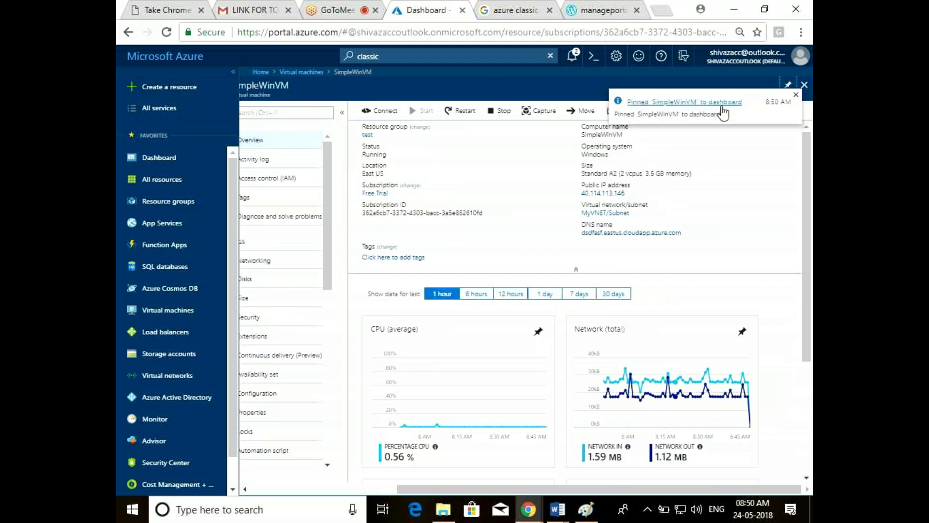
pyautogui.click(804, 85)
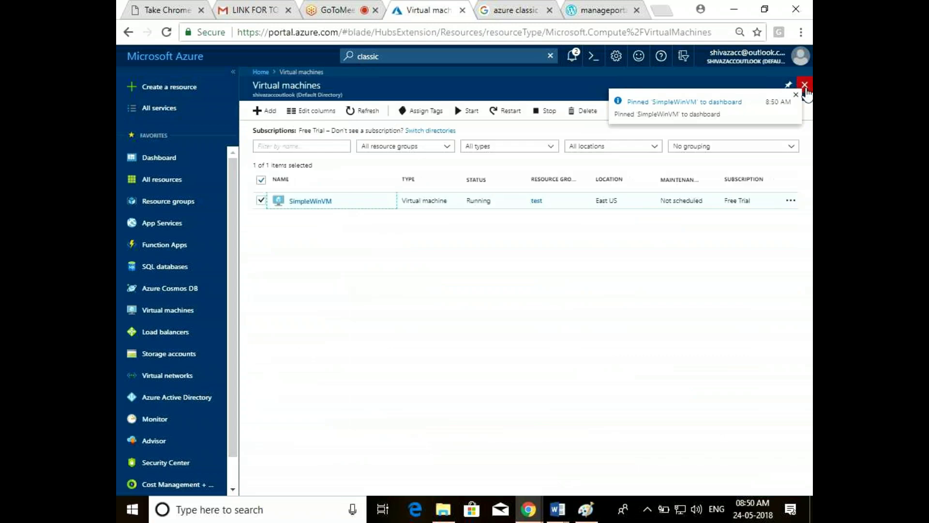
pyautogui.click(804, 86)
pyautogui.moveTo(504, 488); pyautogui.dragTo(676, 481)
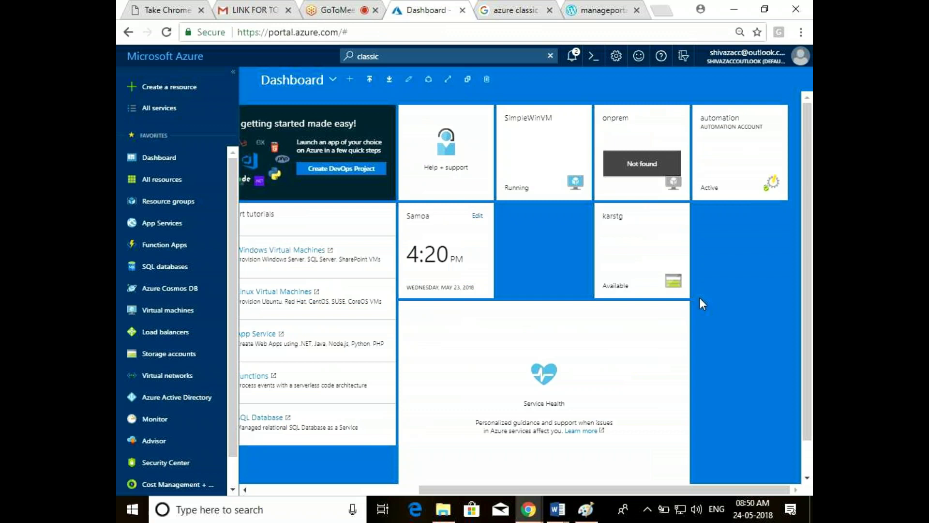
pyautogui.moveTo(542, 149)
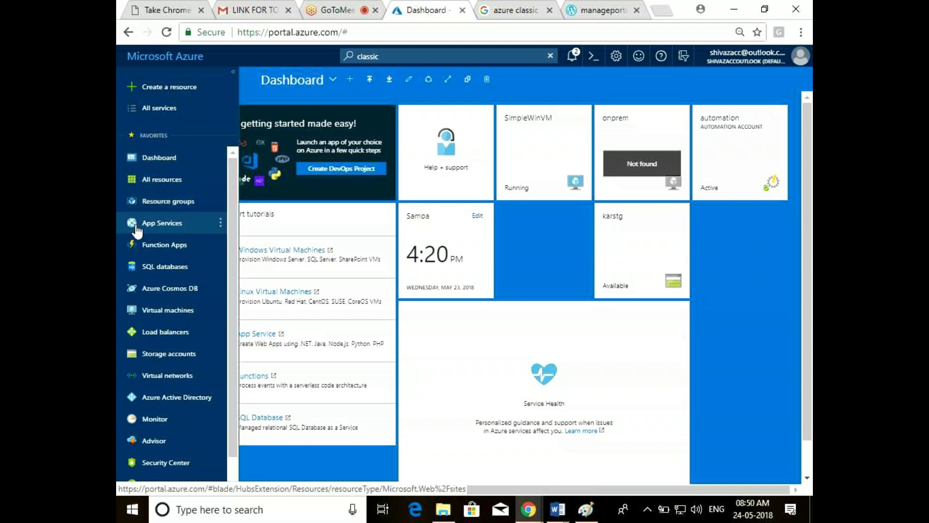
pyautogui.moveTo(143, 244); pyautogui.dragTo(165, 154)
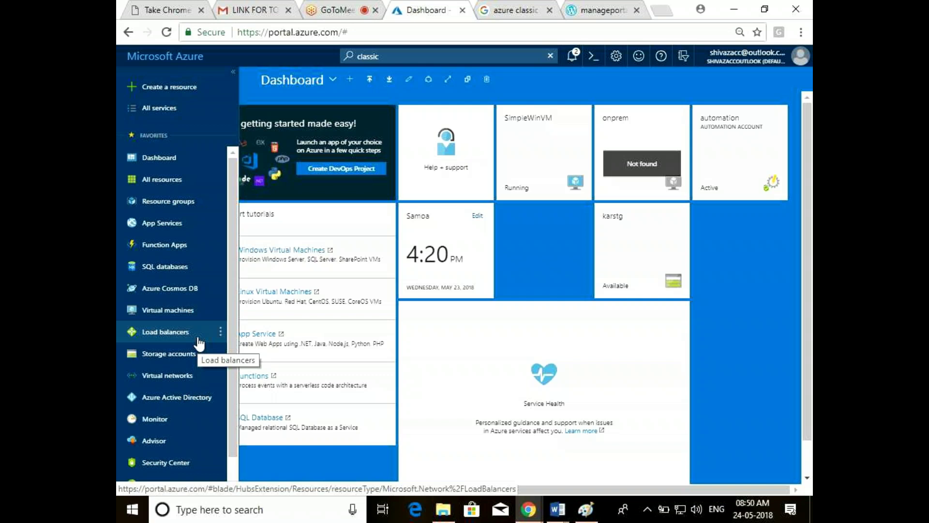
pyautogui.press('g')
pyautogui.press('/')
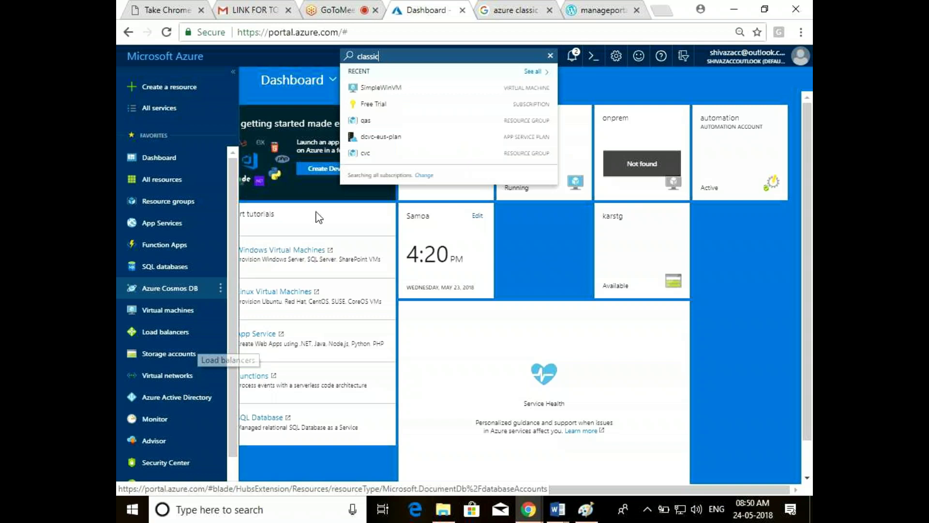
pyautogui.click(761, 289)
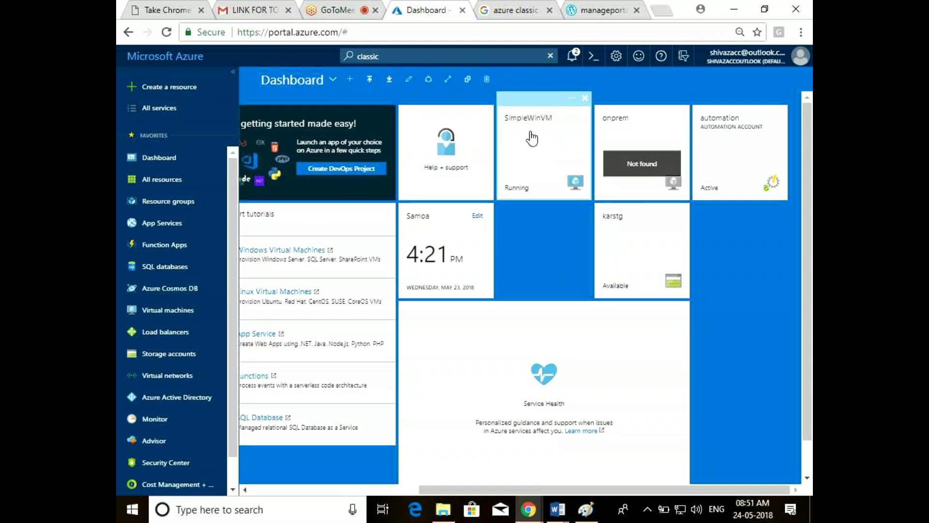
# Open the pinned SimpleWinVM tile, close its details, and scroll the dashboard right
pyautogui.click(527, 126)
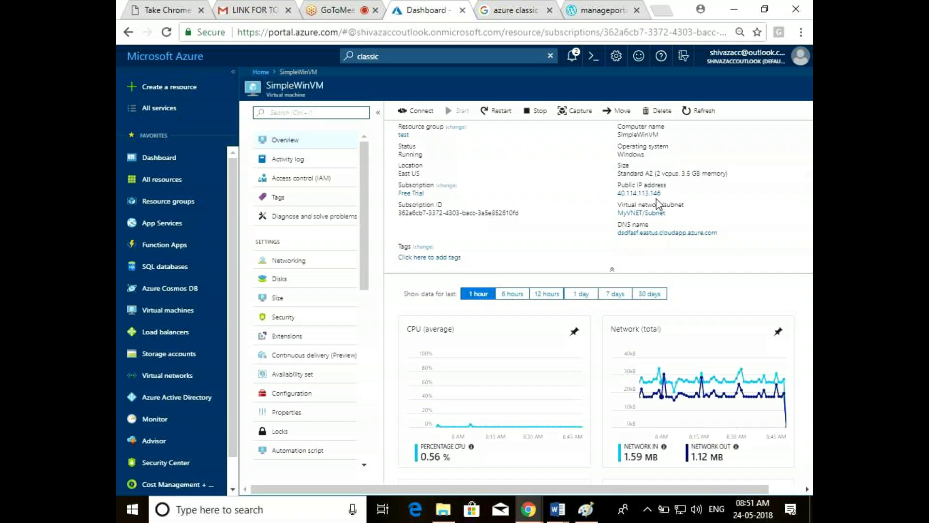
pyautogui.click(793, 493)
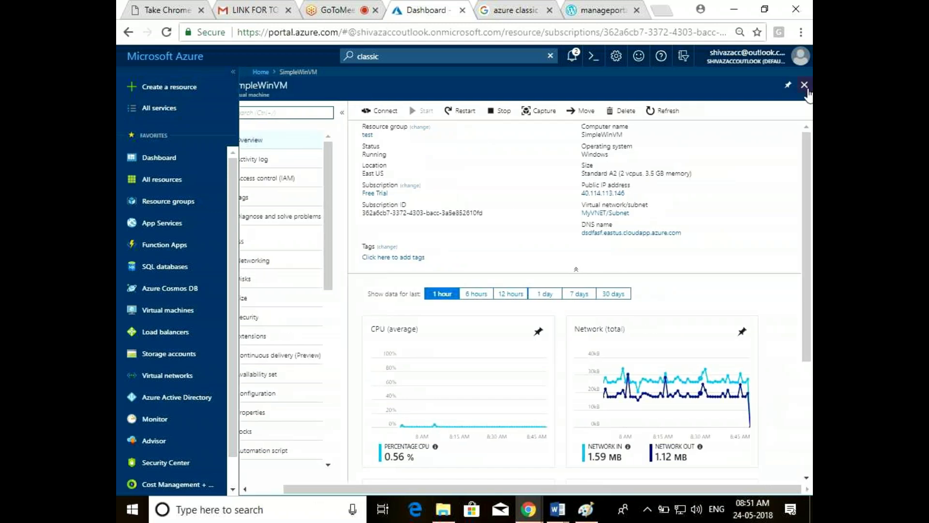
pyautogui.click(804, 86)
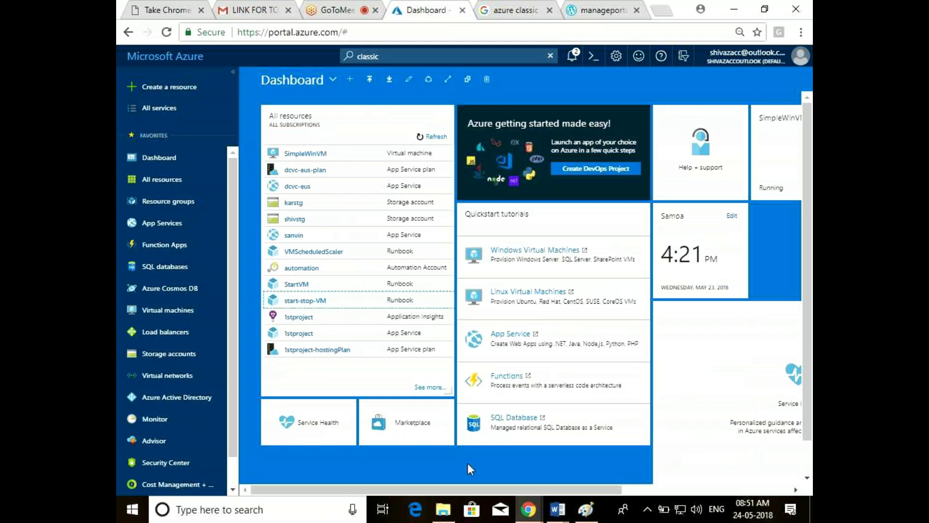
pyautogui.moveTo(484, 486); pyautogui.dragTo(606, 487)
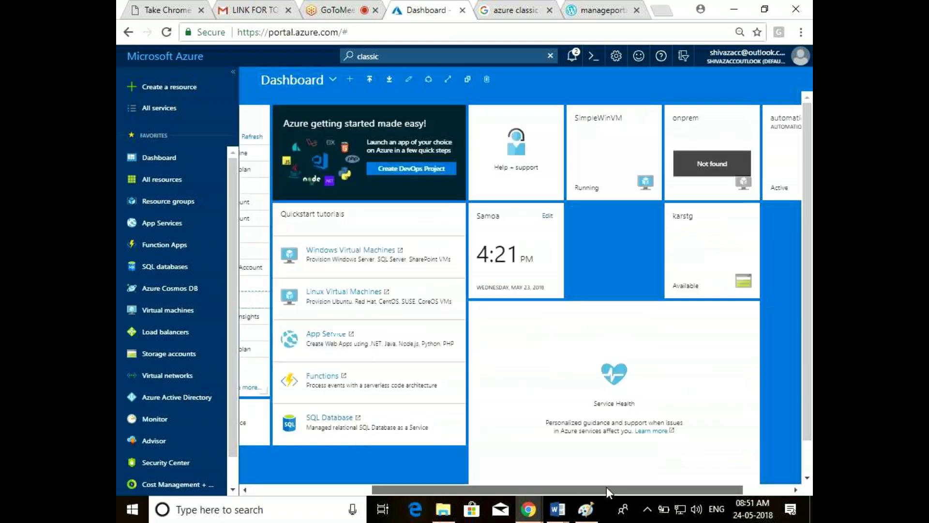
# Preview the dark blue and white theme swatches, apply the settings, and leave the dashboard white
pyautogui.click(617, 55)
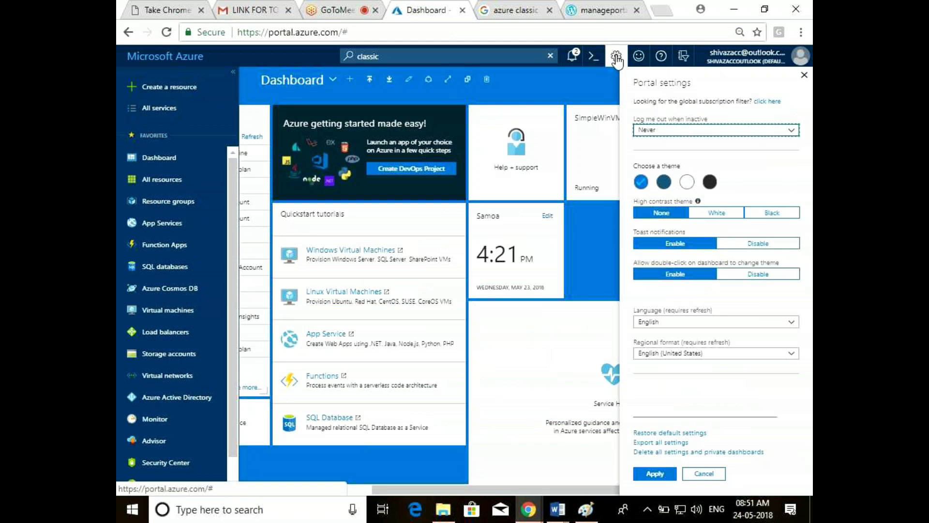
pyautogui.doubleClick(597, 230)
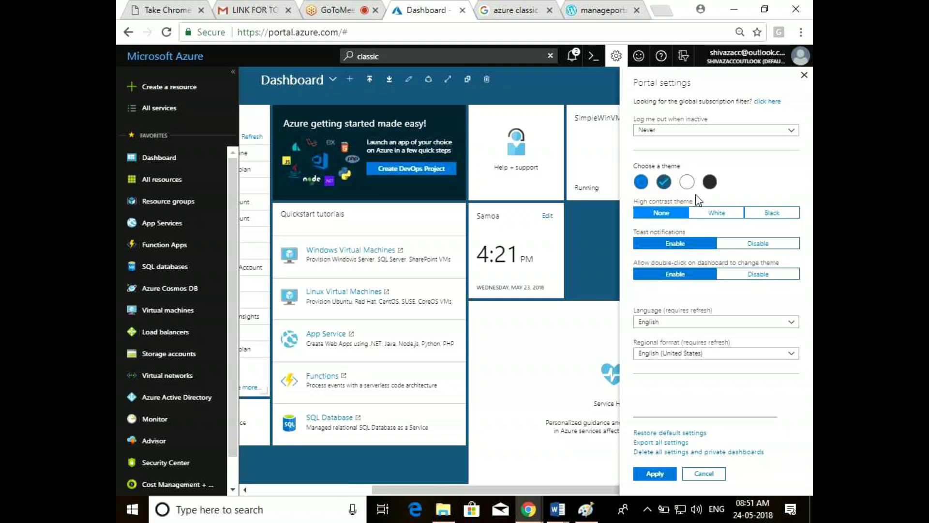
pyautogui.click(686, 182)
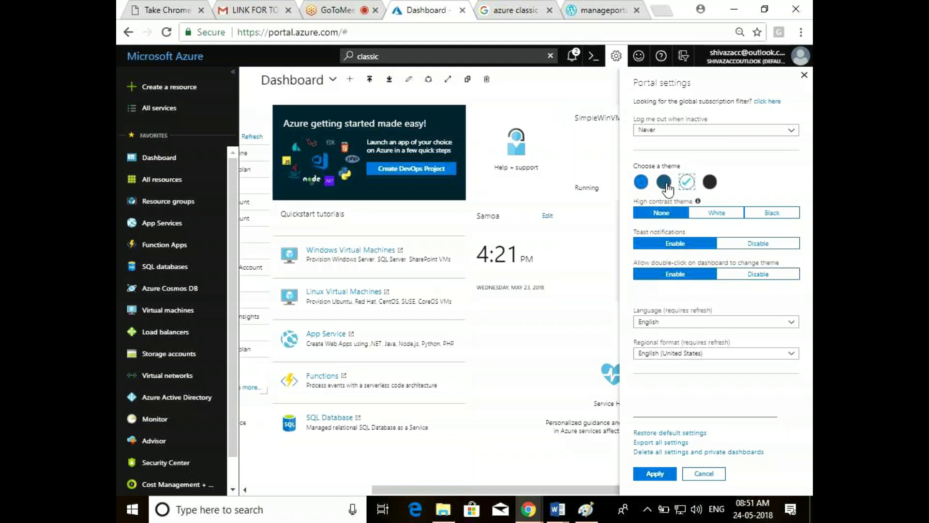
pyautogui.click(665, 183)
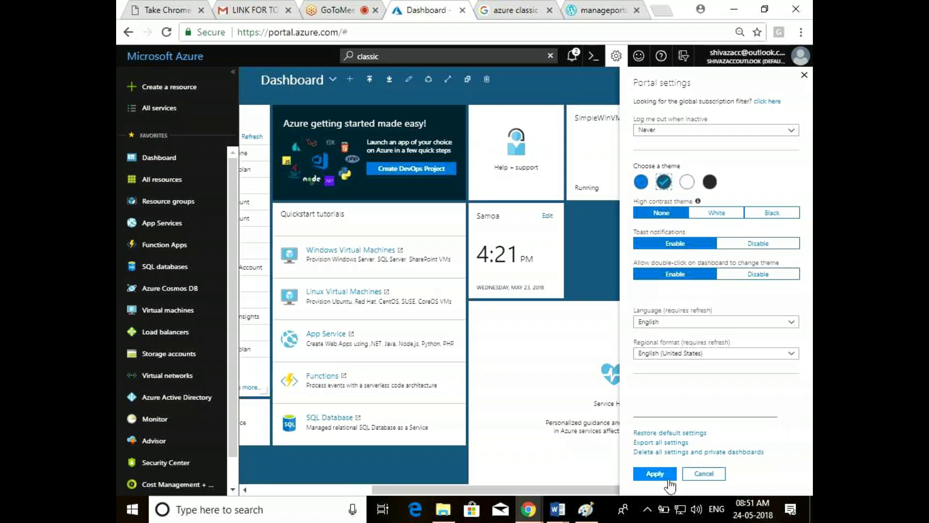
pyautogui.click(704, 473)
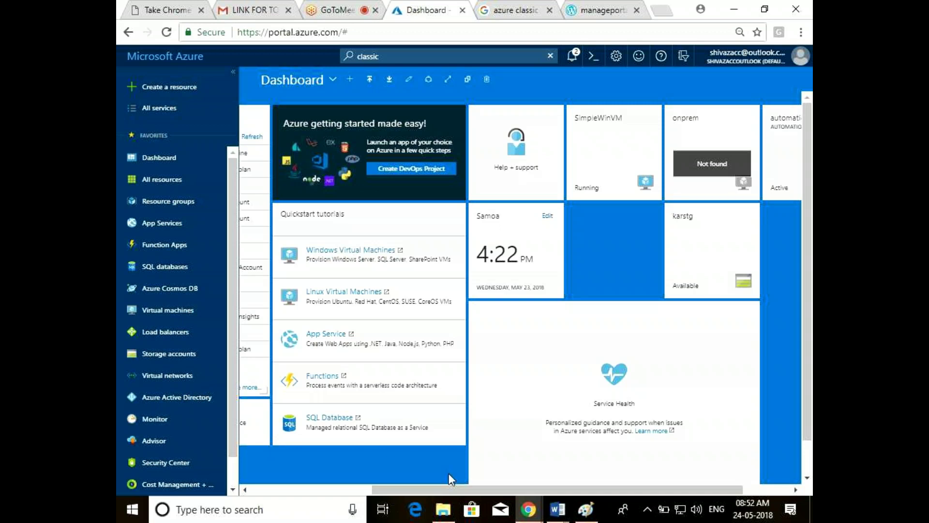
pyautogui.doubleClick(600, 221)
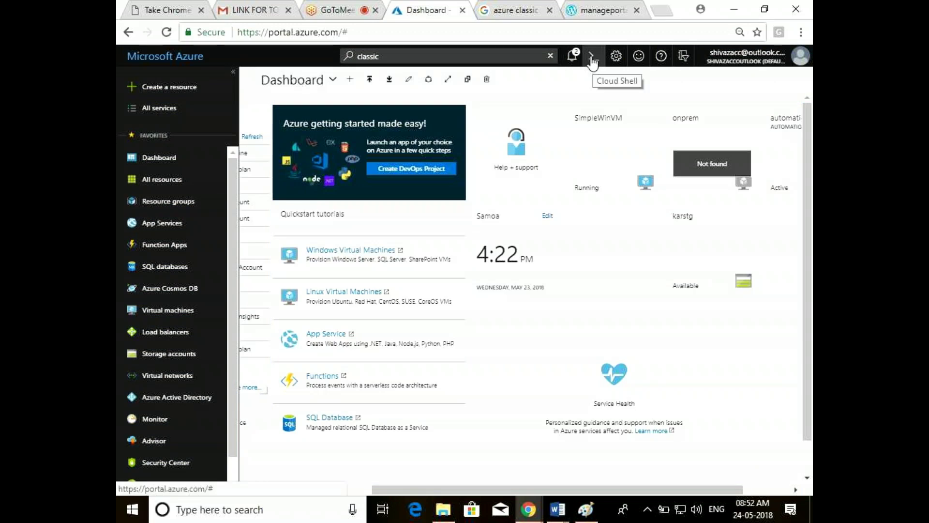
pyautogui.click(573, 54)
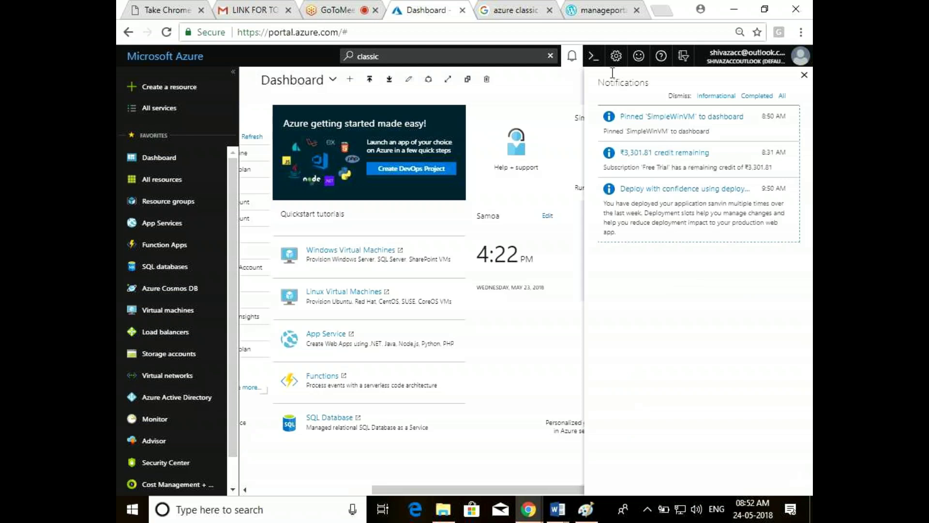
pyautogui.click(571, 59)
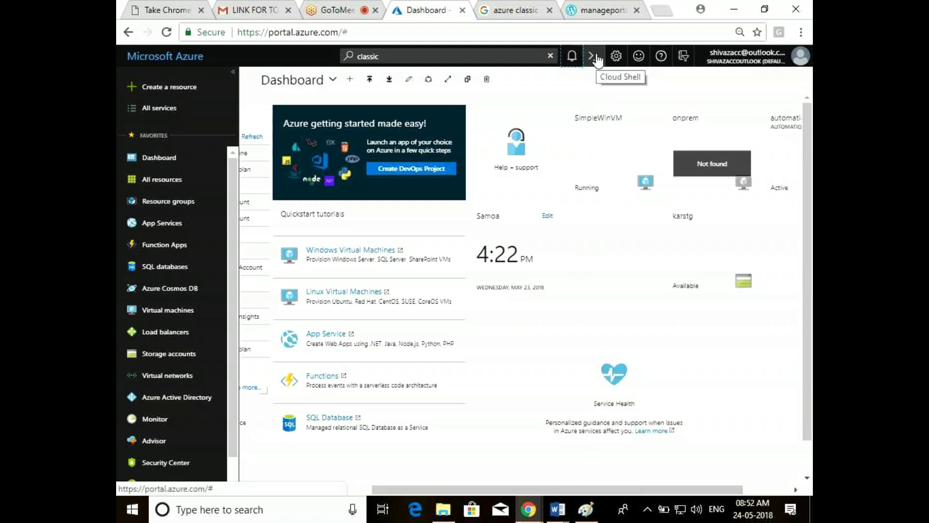
# Launch Cloud Shell in PowerShell (Windows) and create its cloud drive storage
pyautogui.click(595, 59)
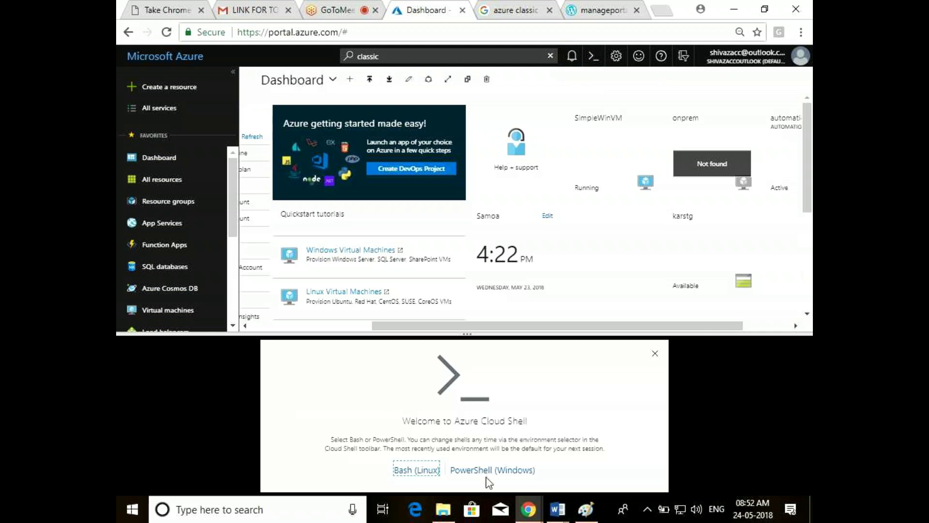
pyautogui.click(495, 468)
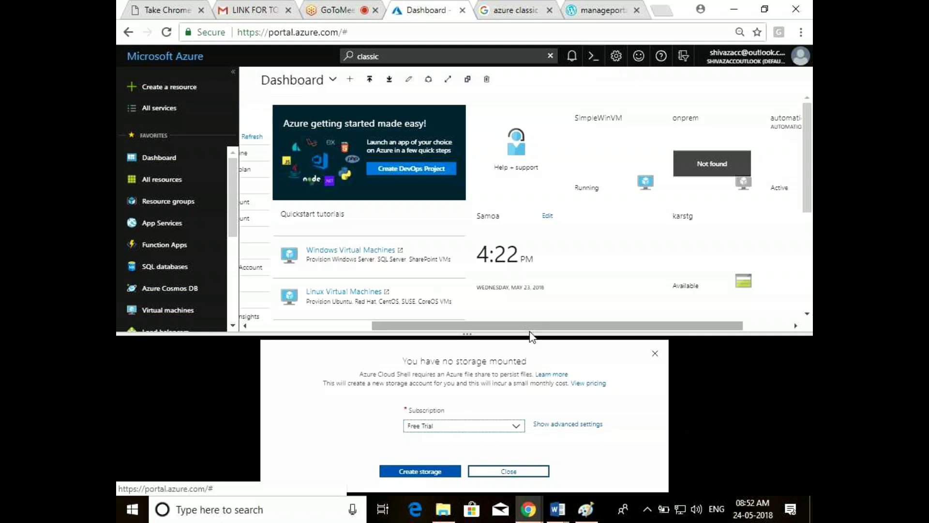
pyautogui.click(425, 475)
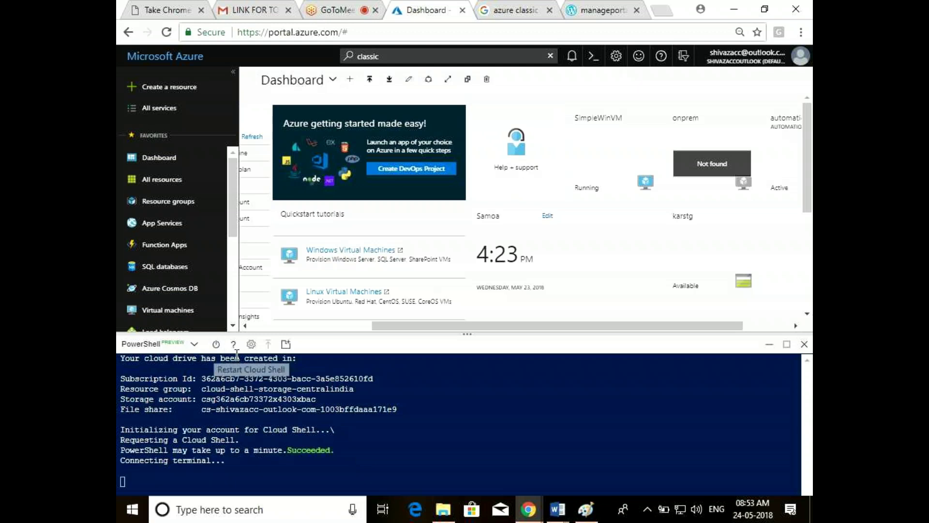
# Look over the Cloud Shell Text size and Font options without changing them
pyautogui.click(250, 344)
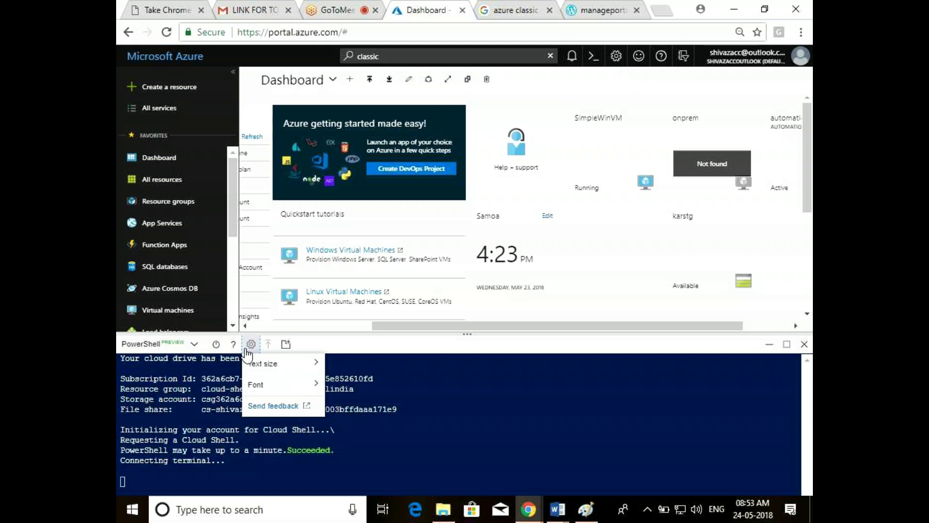
pyautogui.moveTo(271, 390)
pyautogui.moveTo(262, 367)
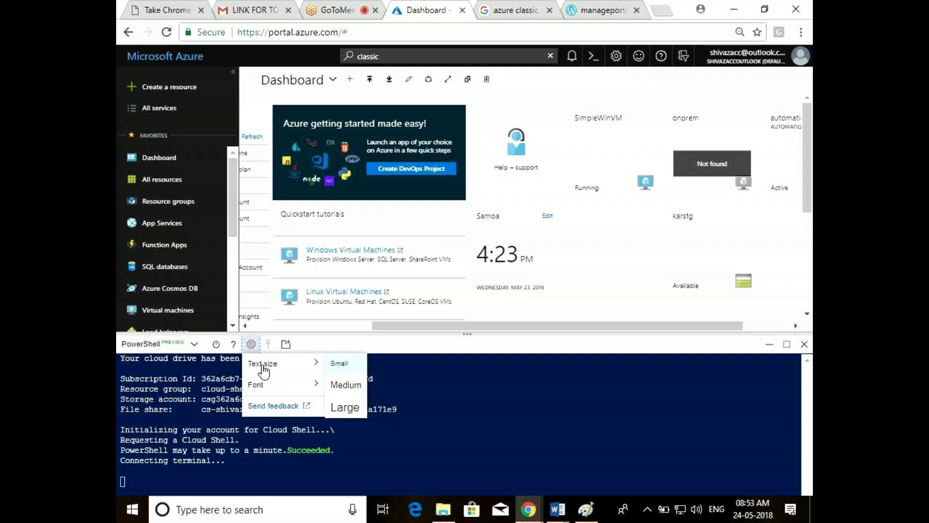
pyautogui.moveTo(308, 392)
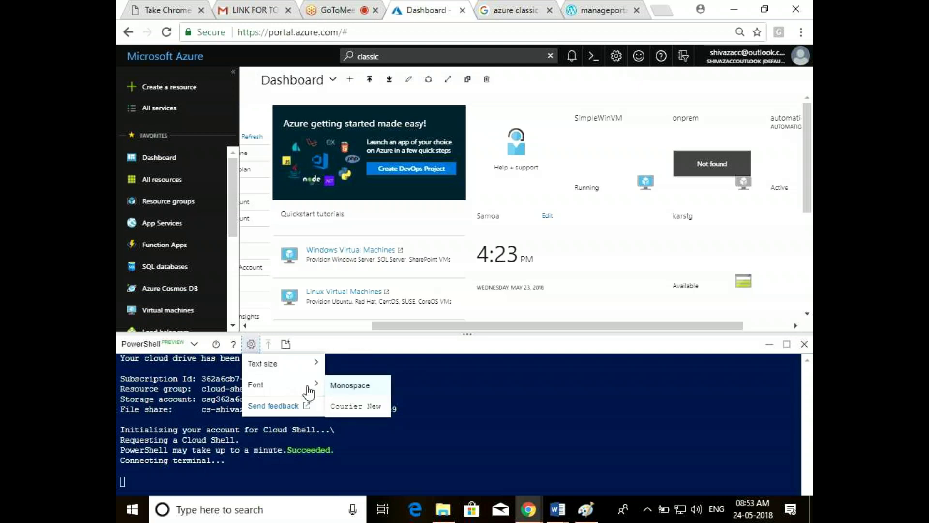
pyautogui.click(382, 422)
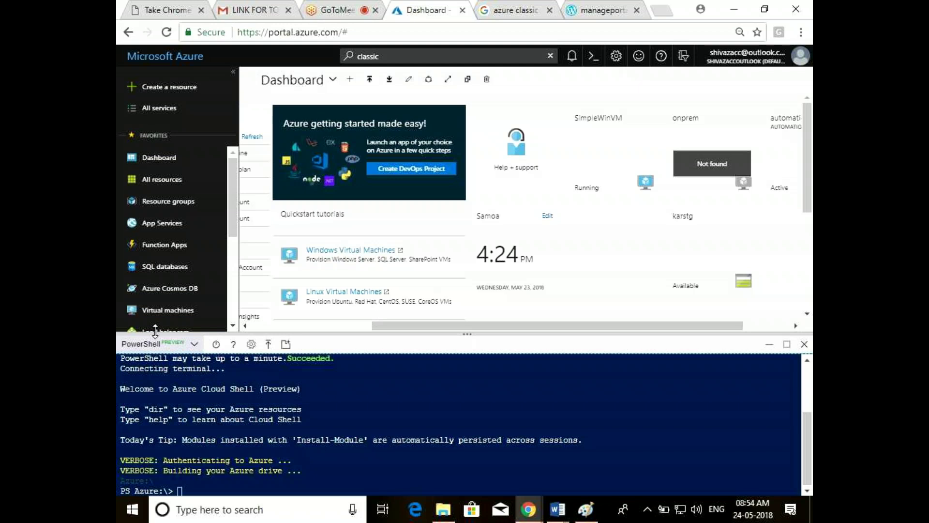
# Check the PowerShell/Bash shell choices, then close Cloud Shell to show the full dashboard
pyautogui.click(194, 346)
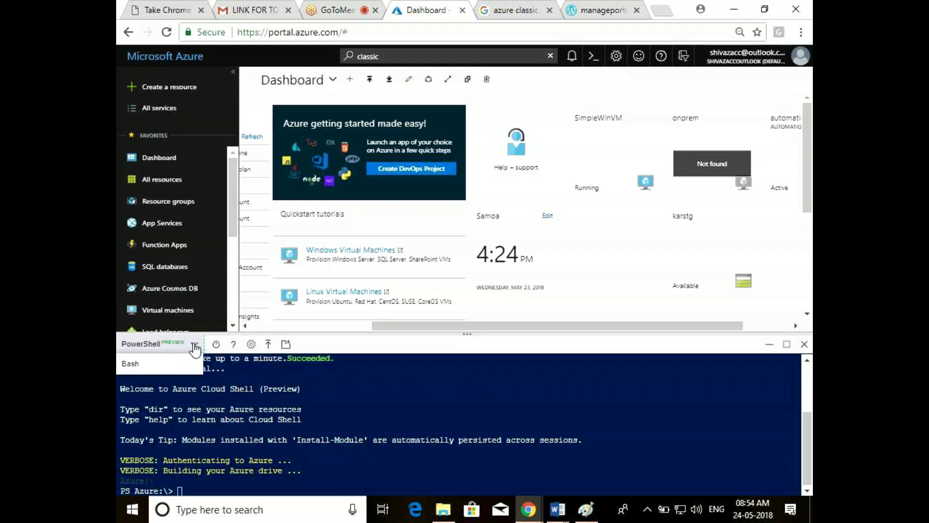
pyautogui.click(369, 365)
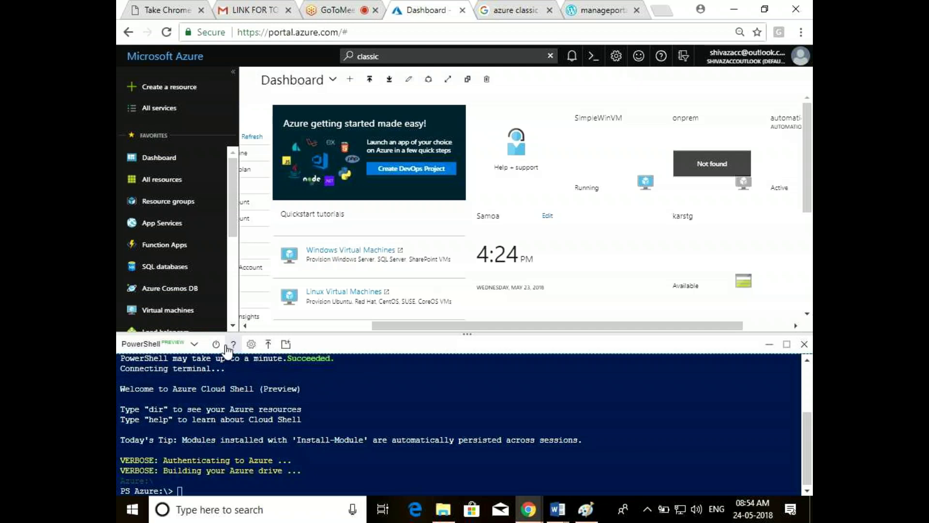
pyautogui.click(196, 344)
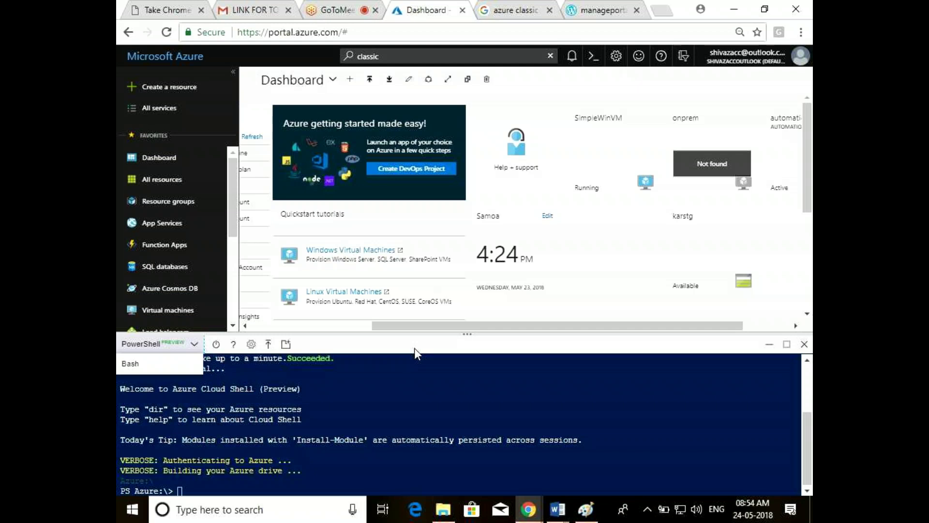
pyautogui.click(801, 344)
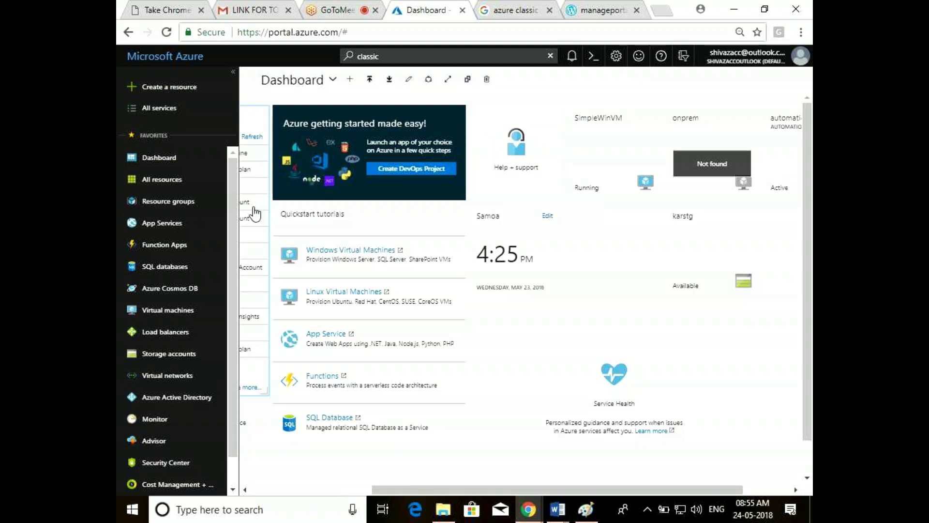
# Search the Marketplace for 'resource' under Create a resource and pick Resource group
pyautogui.click(170, 210)
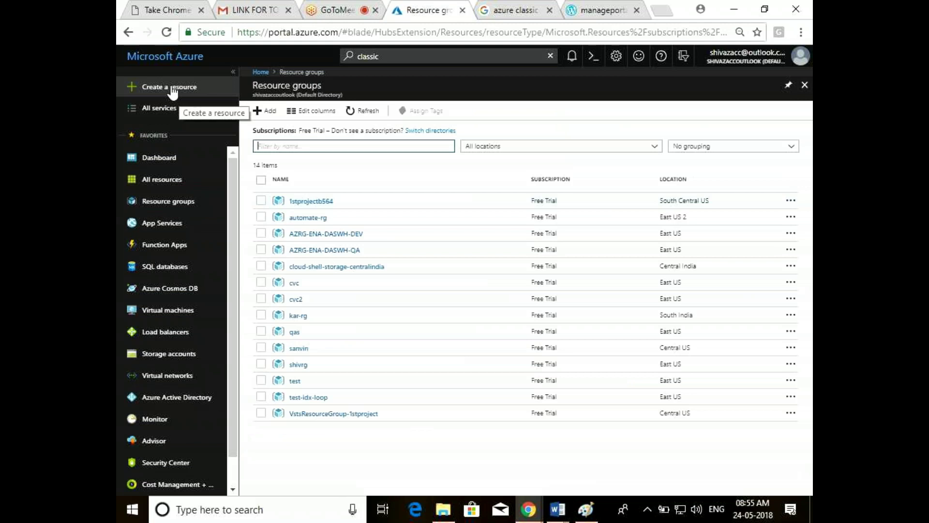
pyautogui.click(174, 92)
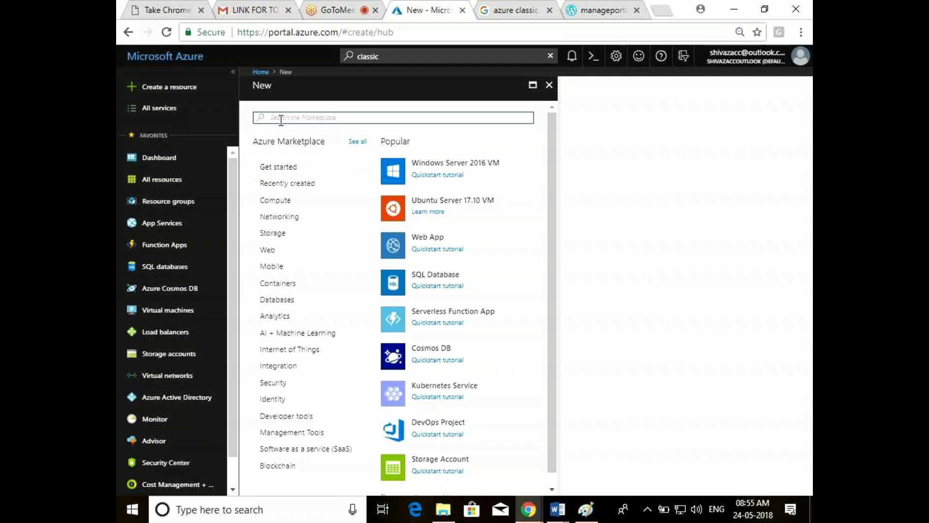
pyautogui.write('storage')
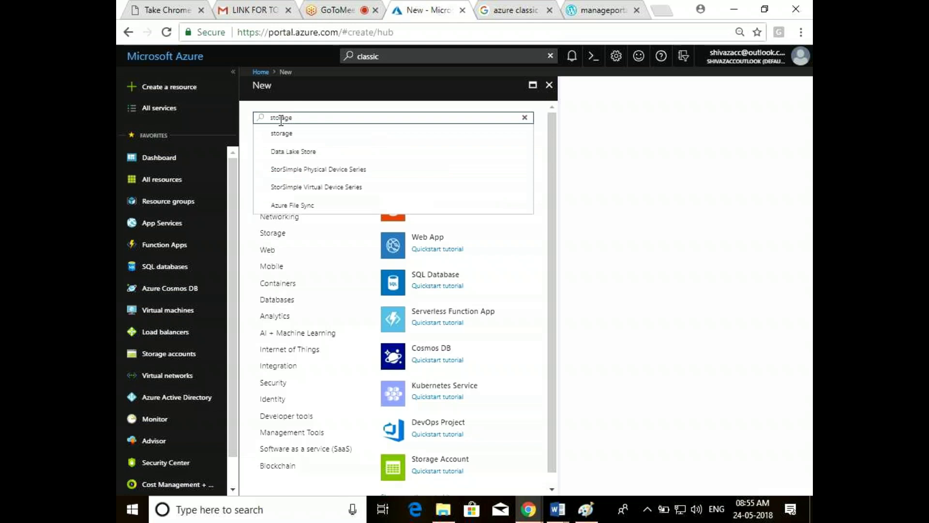
pyautogui.press('BackSpace')
pyautogui.press('BackSpace')
pyautogui.press('BackSpace')
pyautogui.press('BackSpace')
pyautogui.press('BackSpace')
pyautogui.press('BackSpace')
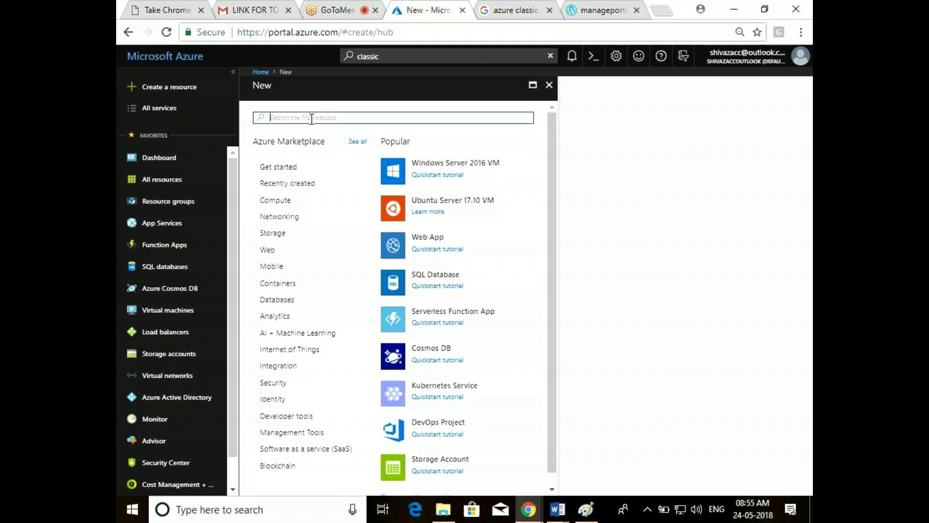
pyautogui.write('resou')
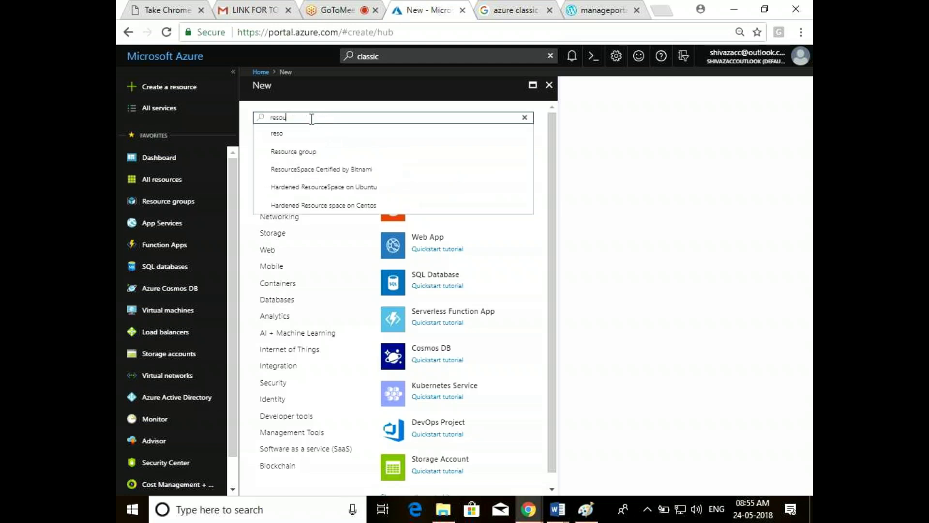
pyautogui.write('rce')
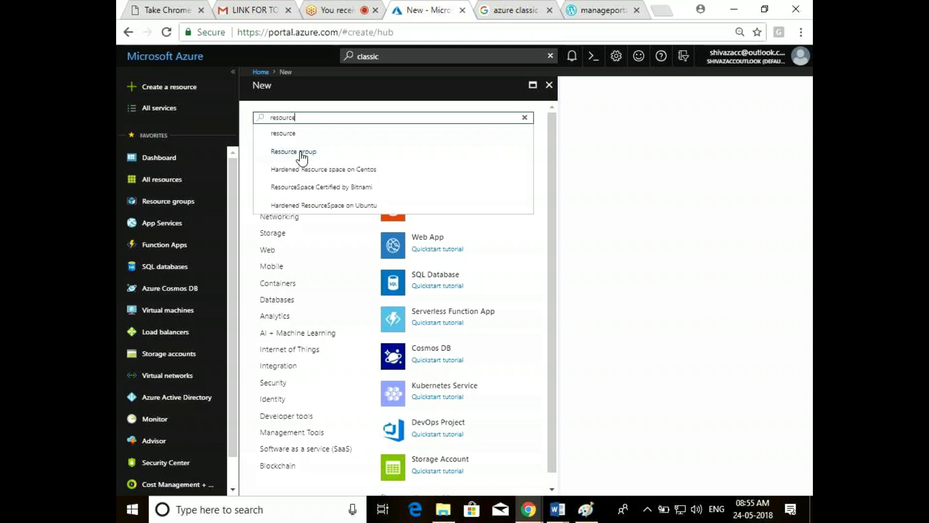
pyautogui.click(302, 154)
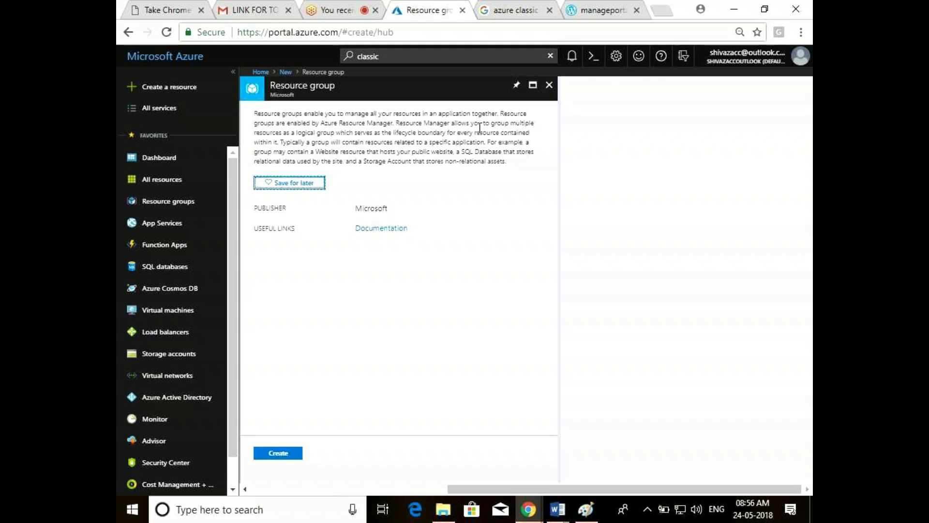
# Create resource group my-1st-rg on the Free Trial subscription in South India
pyautogui.click(275, 455)
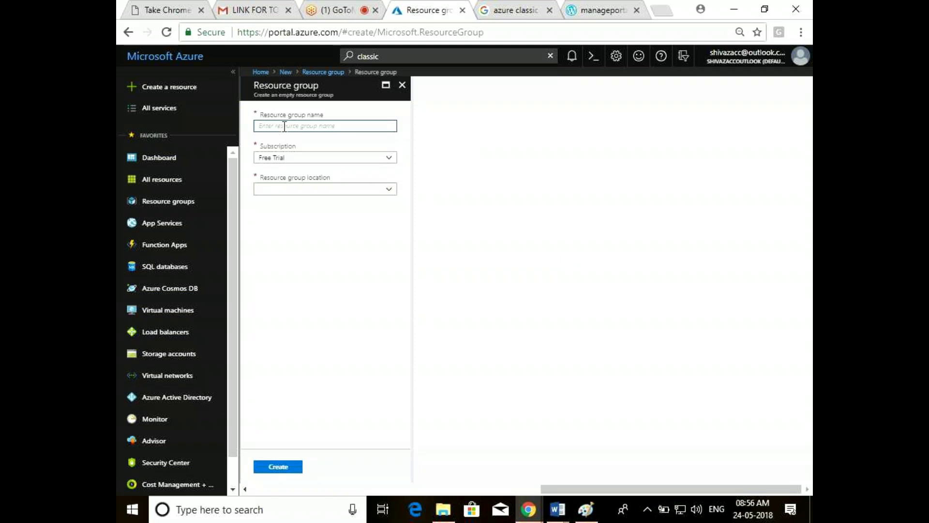
pyautogui.write('my-1st-rg')
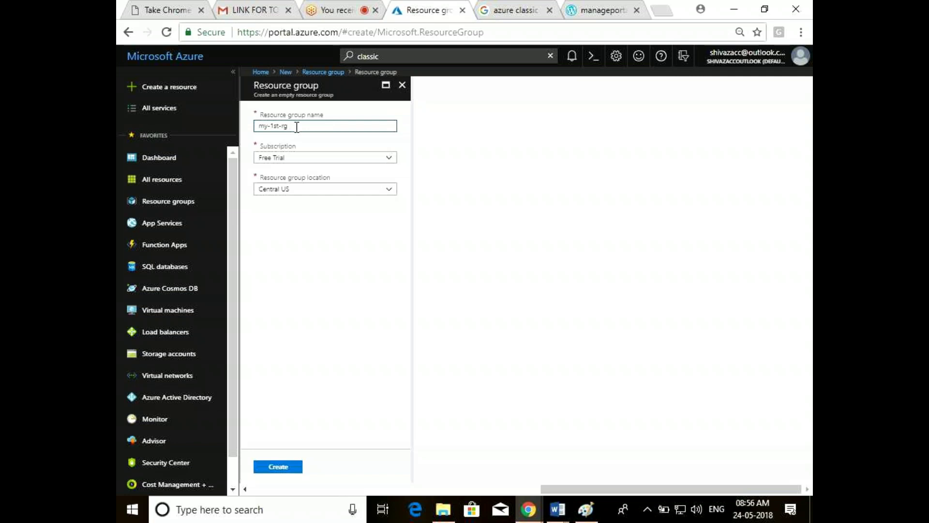
pyautogui.click(299, 158)
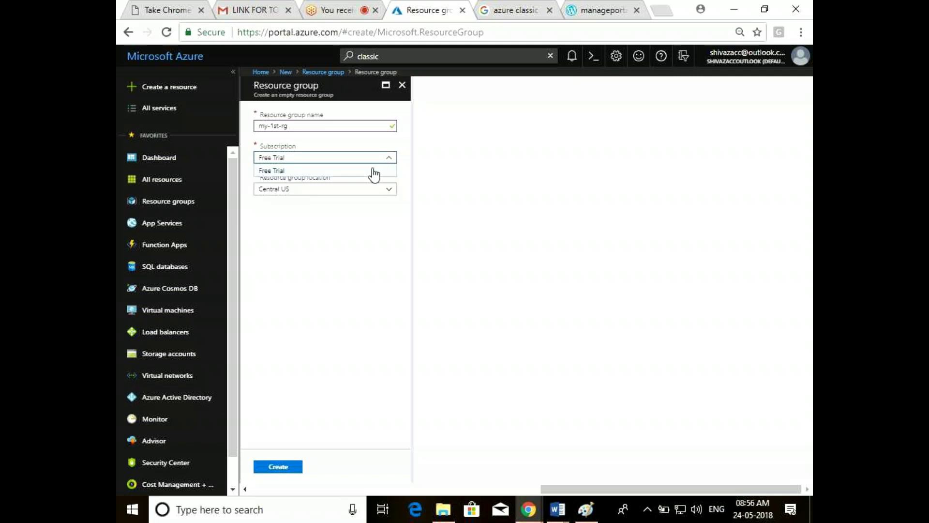
pyautogui.click(390, 159)
pyautogui.click(294, 190)
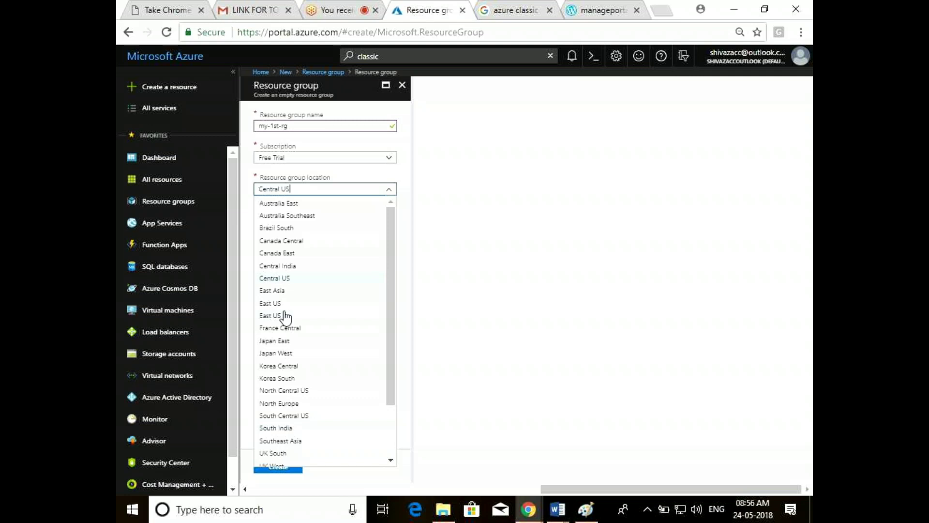
pyautogui.click(290, 428)
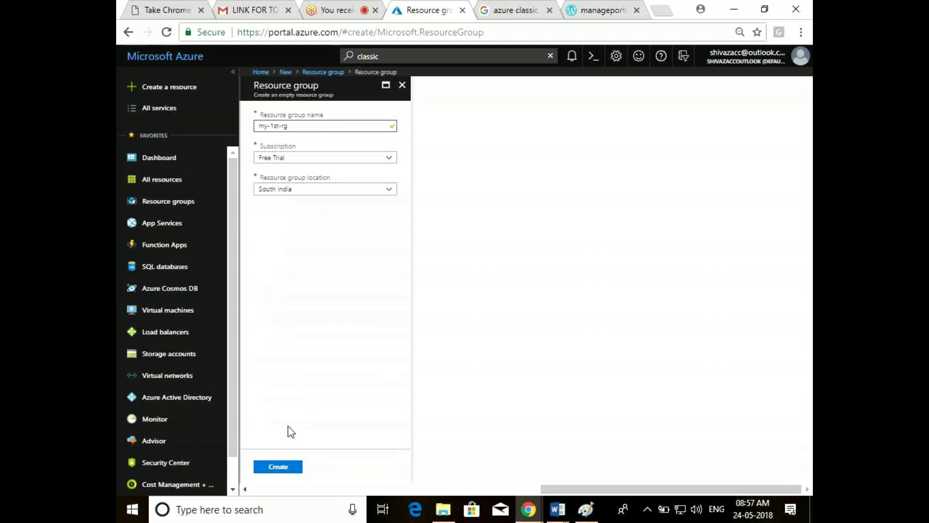
pyautogui.click(285, 467)
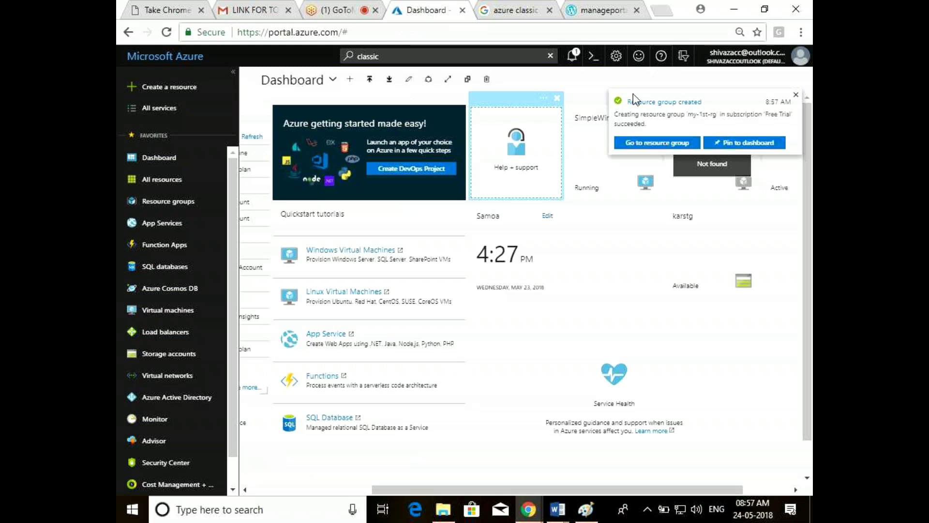
# Follow the creation notification, then open my-1st-rg from the Resource groups list
pyautogui.click(574, 56)
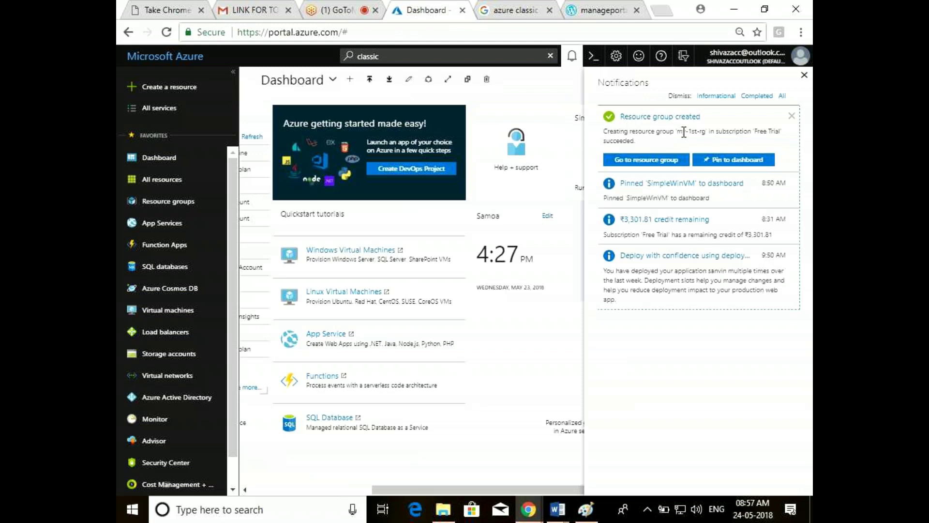
pyautogui.click(650, 165)
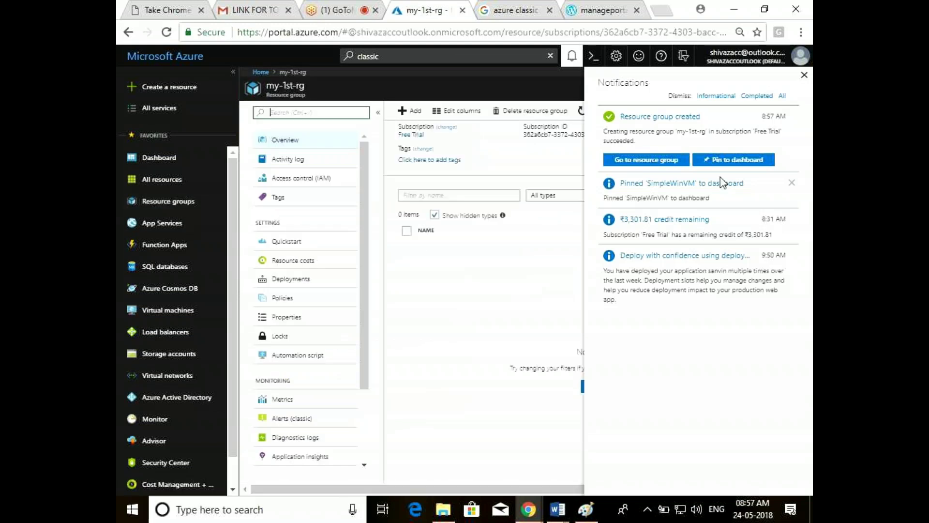
pyautogui.click(804, 75)
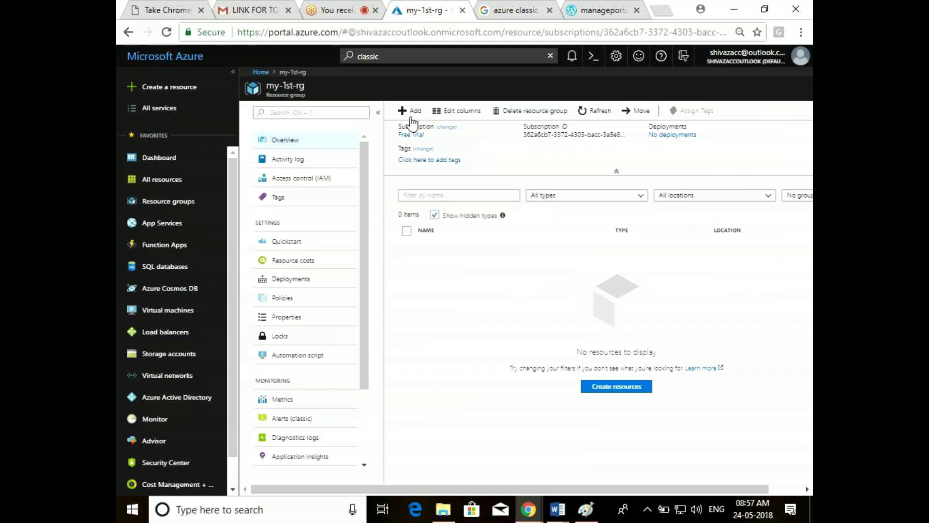
pyautogui.click(177, 211)
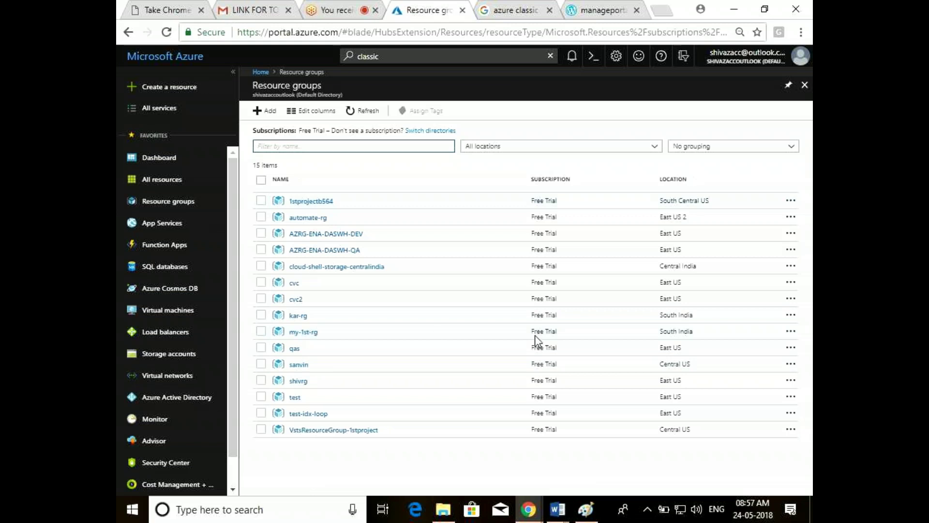
pyautogui.click(293, 334)
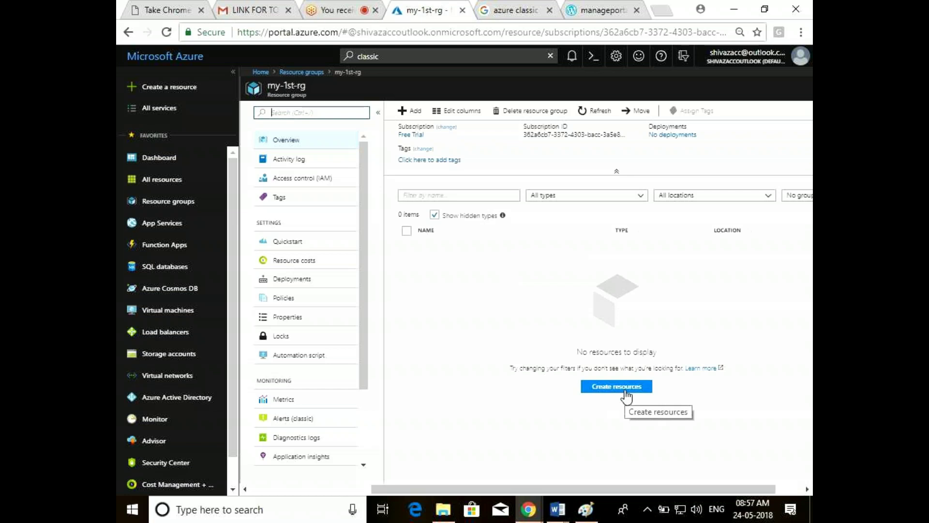
# Search Everything for 'windows 8' and attempt to create Windows 8.1 Enterprise N (x64) in my-1st-rg
pyautogui.click(617, 393)
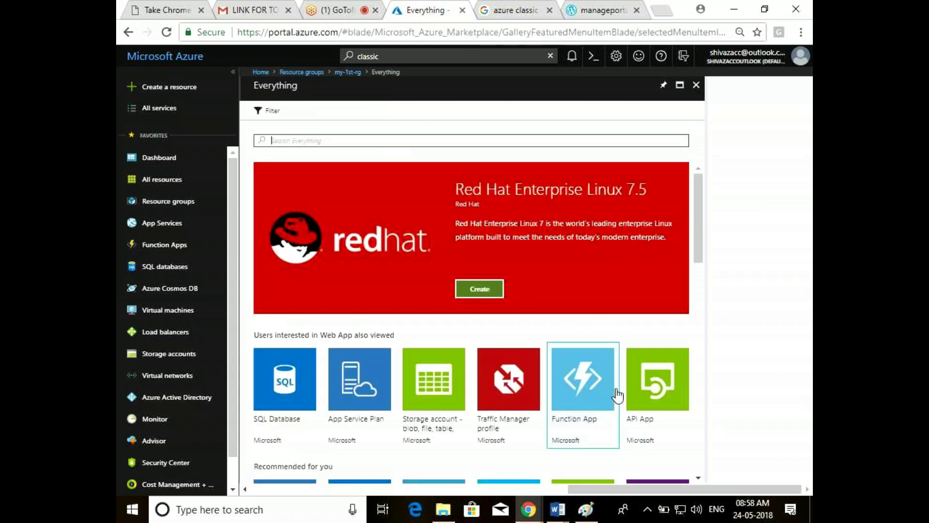
pyautogui.click(423, 132)
pyautogui.scroll(-1, 699, 201)
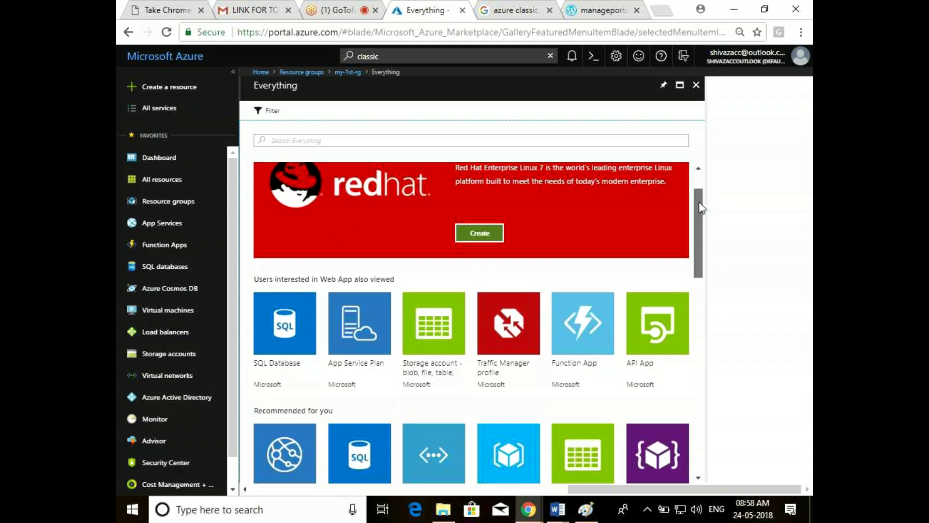
pyautogui.moveTo(698, 202); pyautogui.dragTo(700, 159)
pyautogui.click(300, 144)
pyautogui.write('windows')
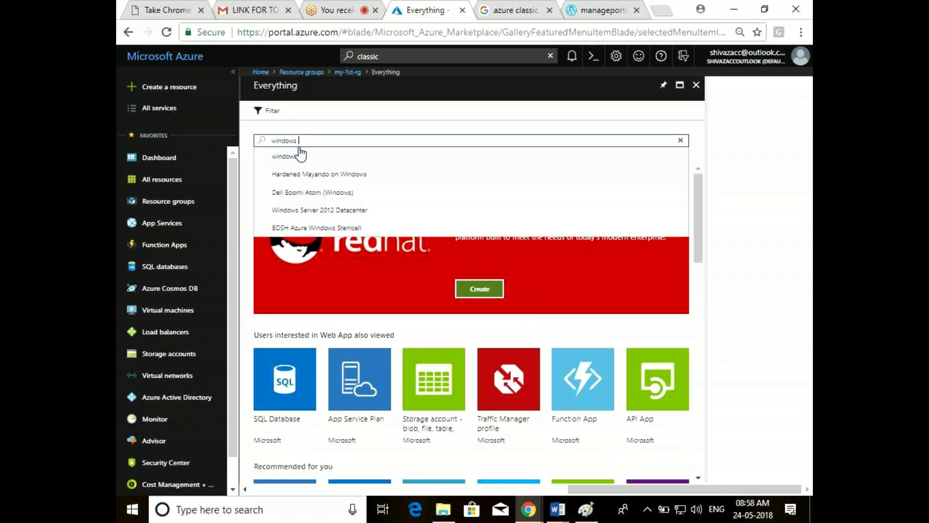
pyautogui.press('BackSpace')
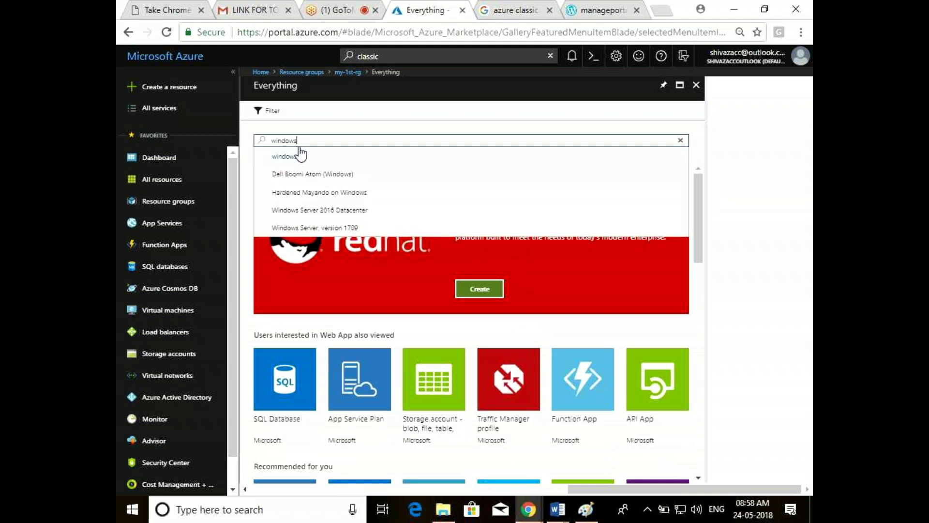
pyautogui.write('8')
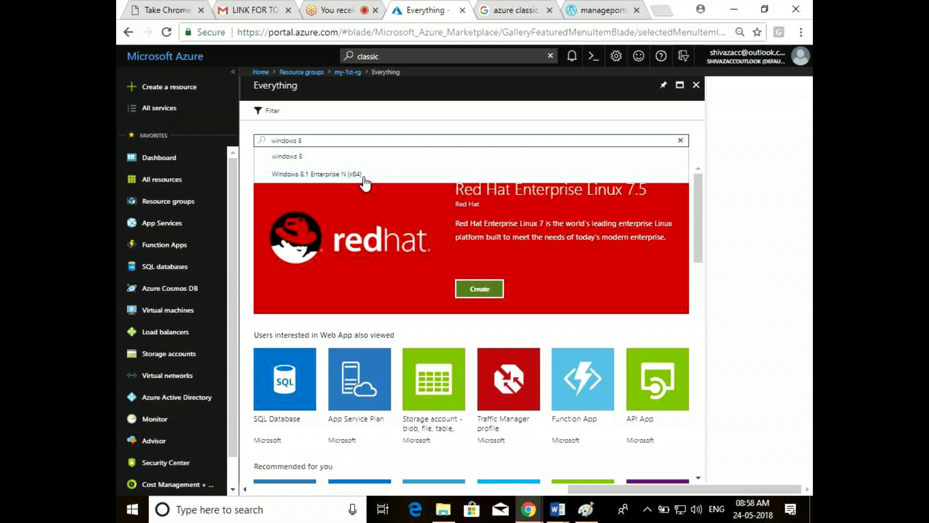
pyautogui.click(387, 175)
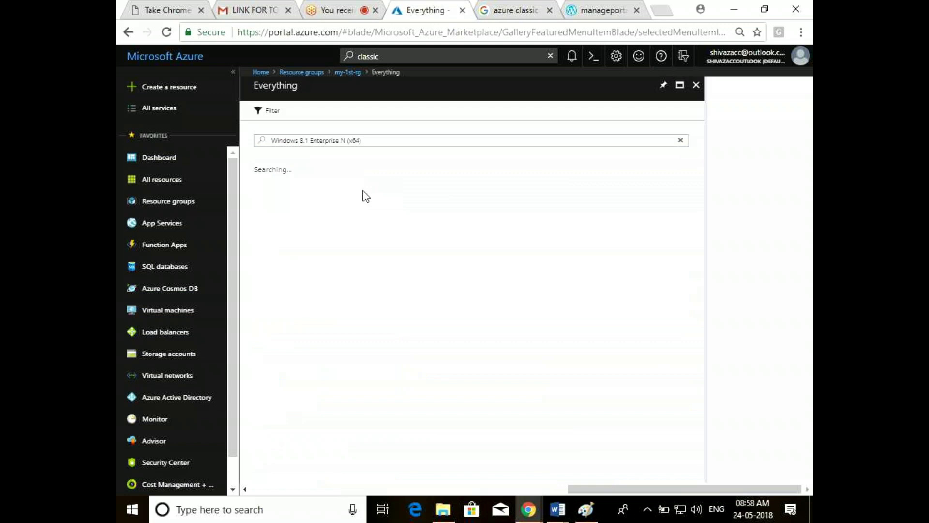
pyautogui.click(359, 226)
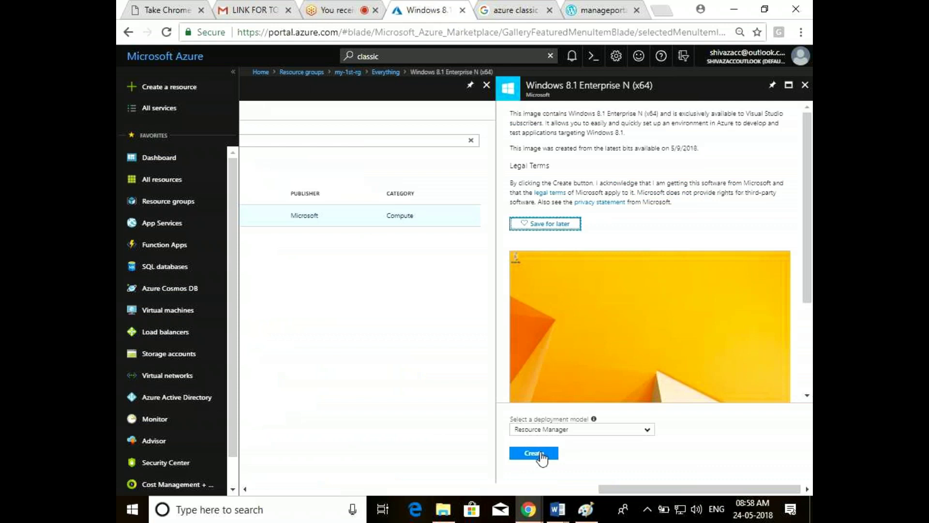
pyautogui.click(541, 454)
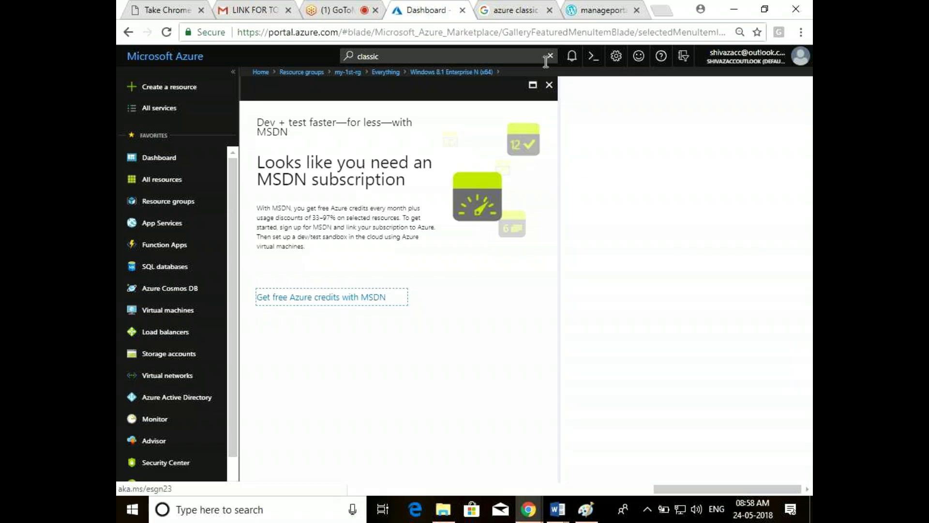
# Close the MSDN notice, the Windows 8.1 Enterprise N details and the Everything search blades
pyautogui.click(549, 86)
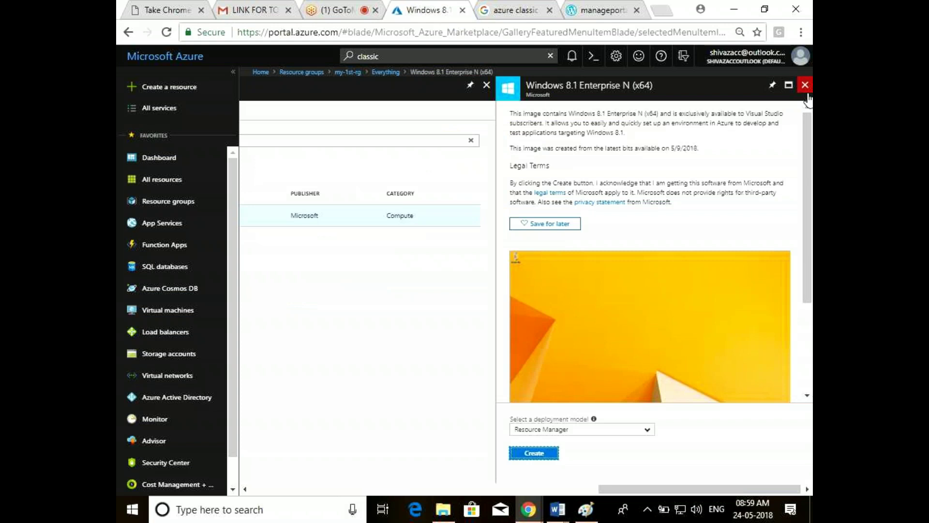
pyautogui.click(806, 88)
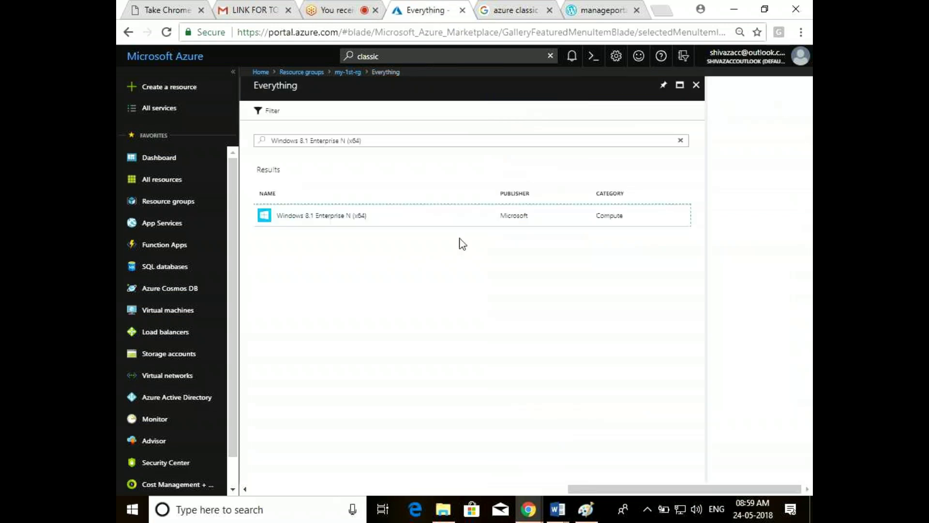
pyautogui.click(696, 85)
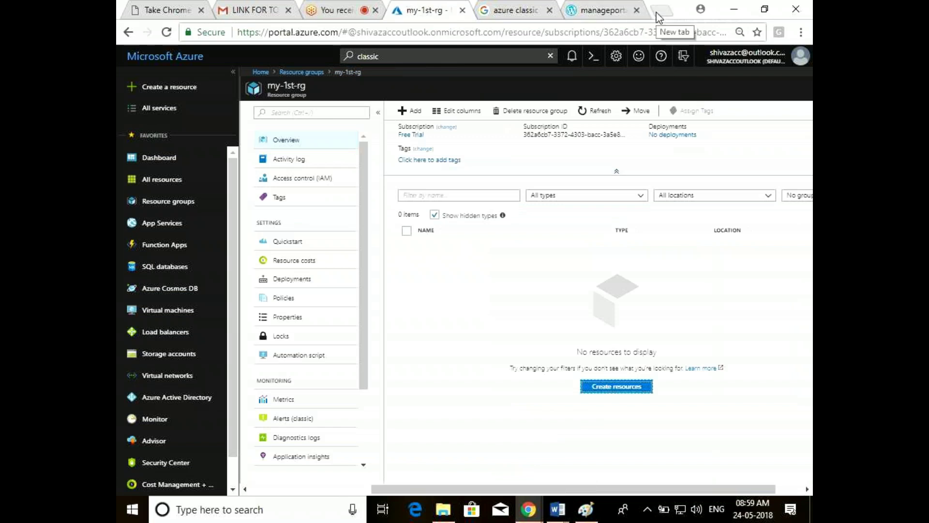
pyautogui.click(659, 15)
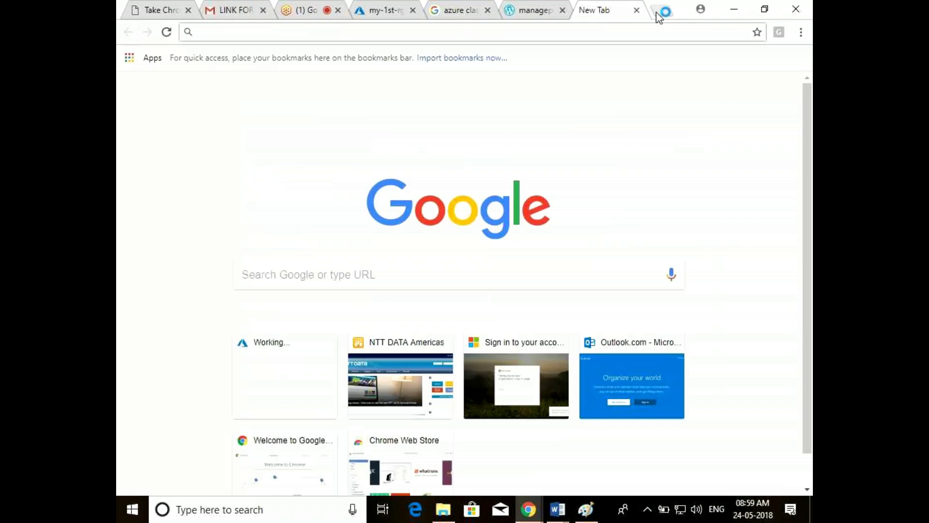
# Google 'Azure sdk' in the new tab and open 'Download Azure SDKs and Command-Line Tools'
pyautogui.click(390, 10)
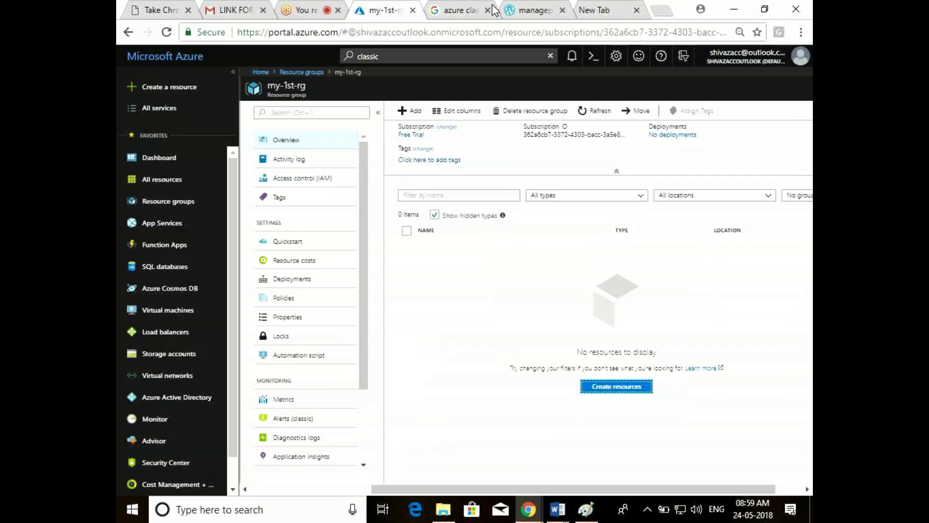
pyautogui.click(617, 7)
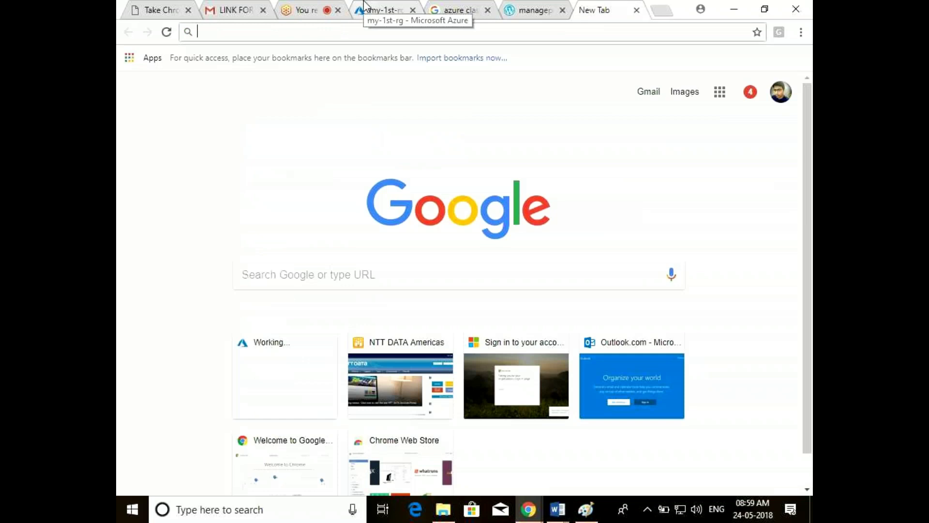
pyautogui.click(364, 6)
pyautogui.click(605, 7)
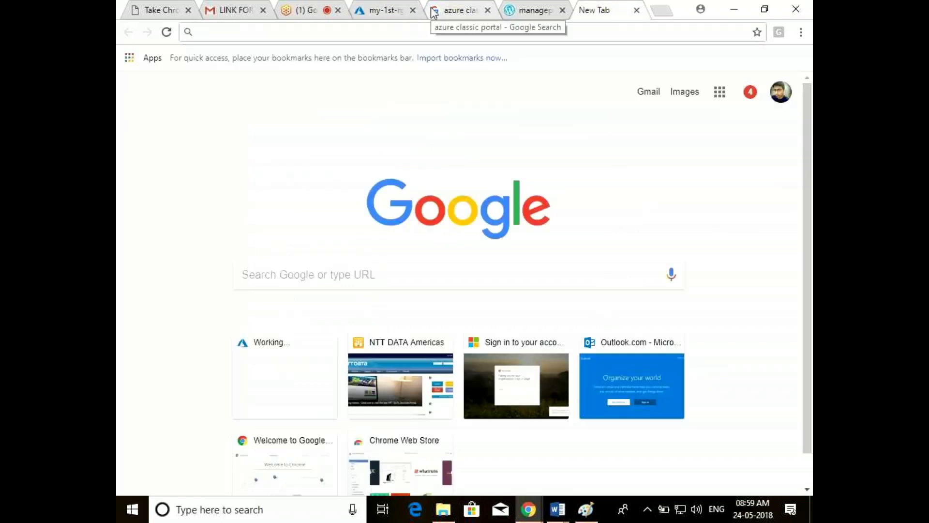
pyautogui.write('pow')
pyautogui.press('Escape')
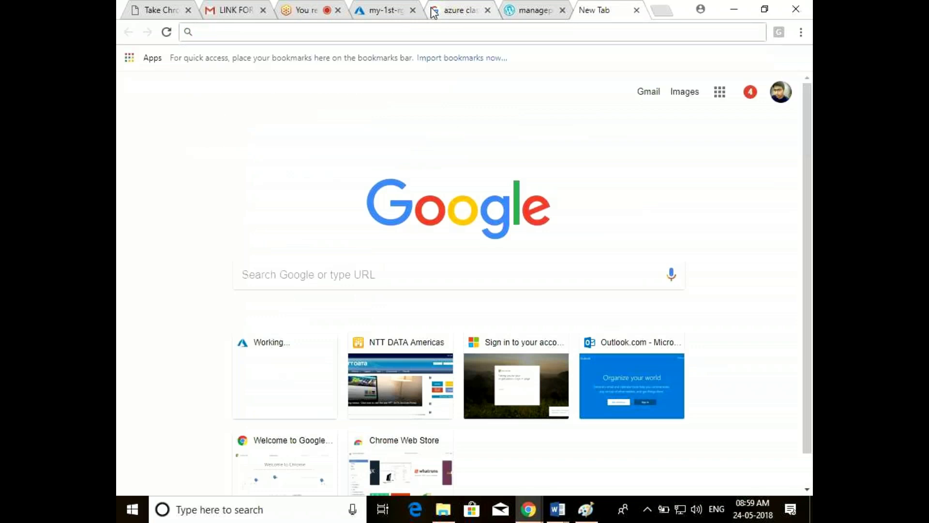
pyautogui.write('Azure')
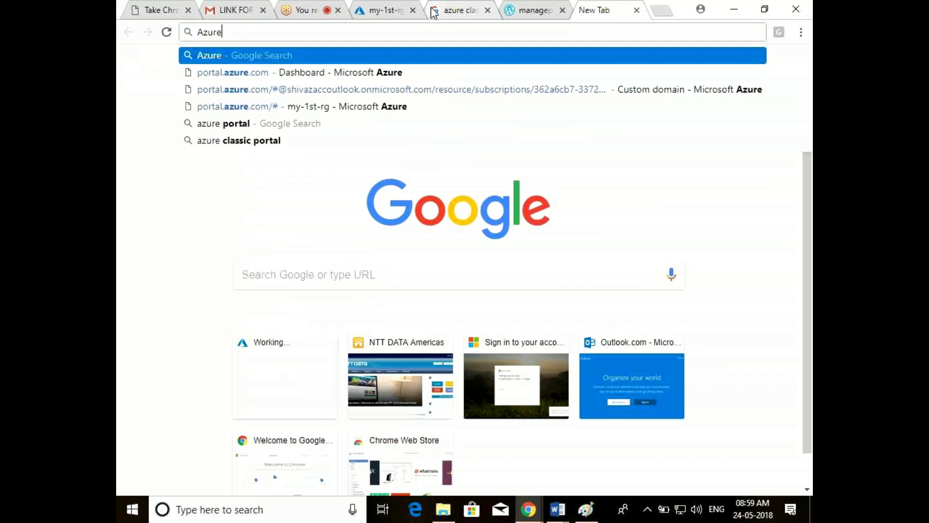
pyautogui.write(' sdk')
pyautogui.press('Return')
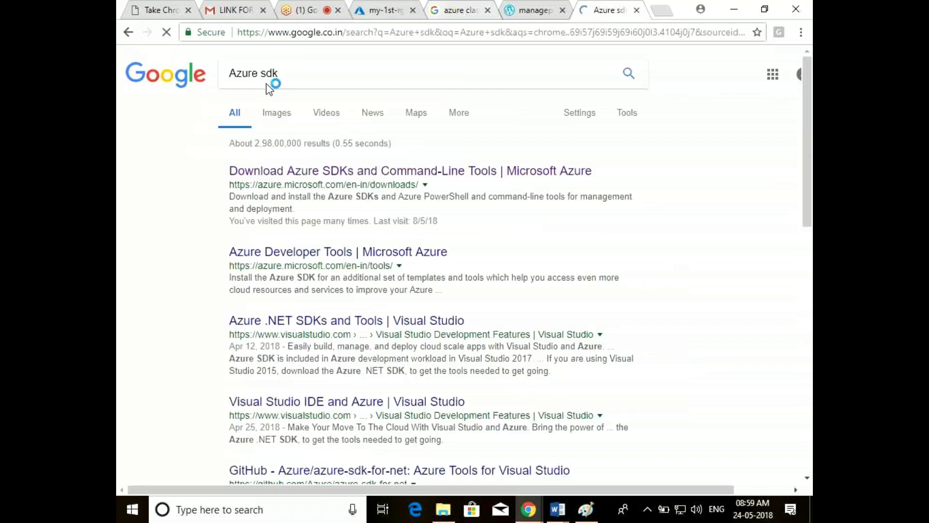
pyautogui.click(326, 172)
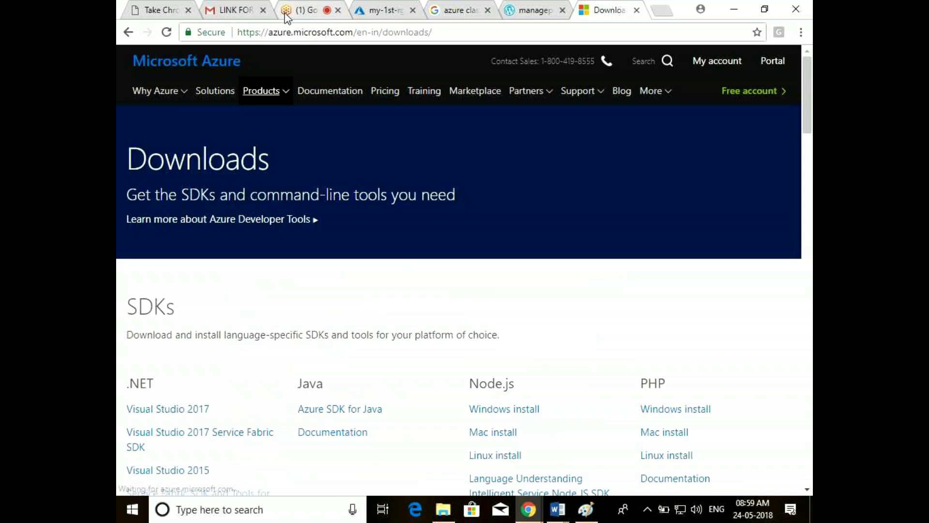
# Scroll the downloads page to Command-line tools listing PowerShell, Azure CLI and AzCopy
pyautogui.click(437, 33)
pyautogui.hotkey('ctrl', 'c')
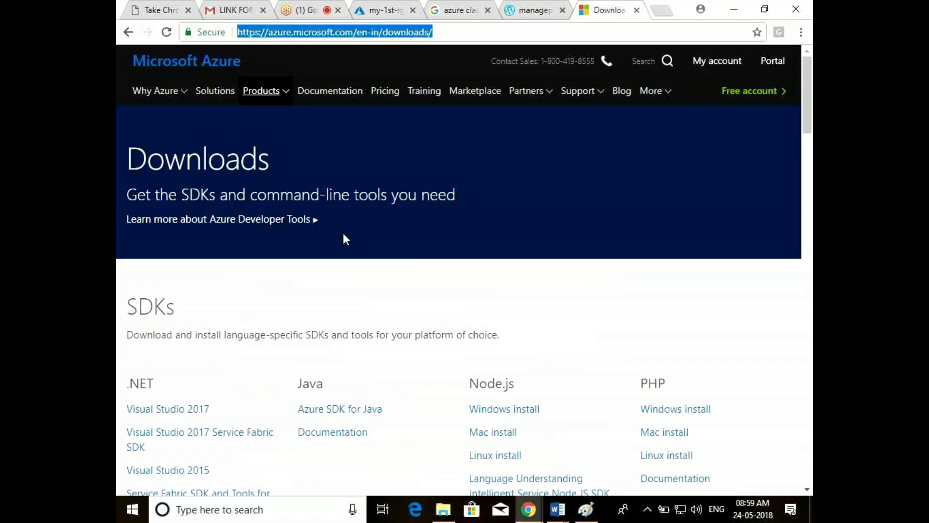
pyautogui.moveTo(811, 94); pyautogui.dragTo(812, 275)
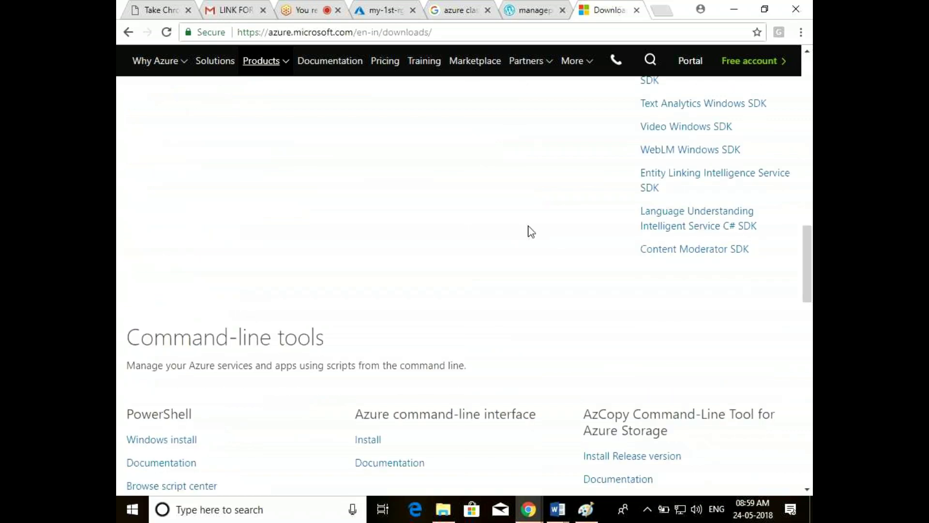
pyautogui.moveTo(542, 520)
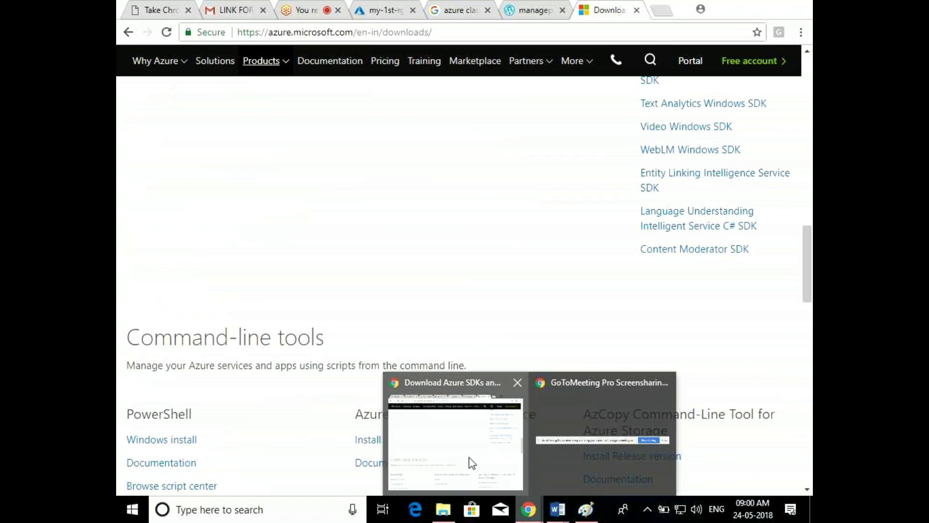
# Post the Azure downloads page link to everyone in the GoToMeeting chat
pyautogui.click(296, 7)
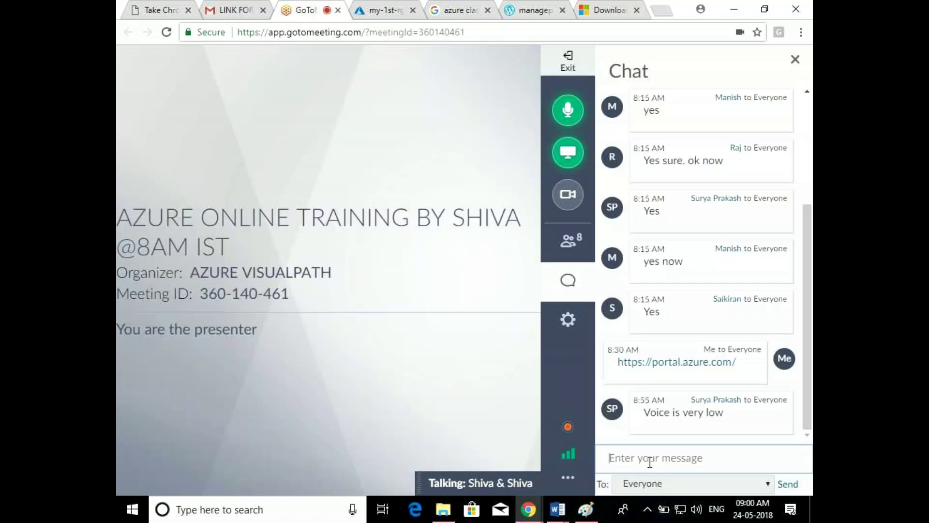
pyautogui.click(649, 462)
pyautogui.hotkey('ctrl', 'v')
pyautogui.press('Return')
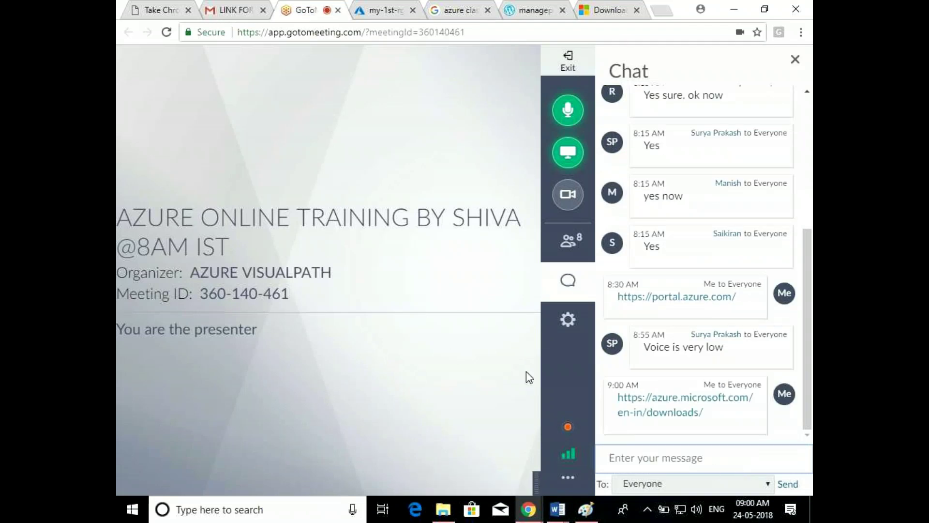
# Raise the system volume to 100 and go back to the Azure downloads page
pyautogui.click(697, 510)
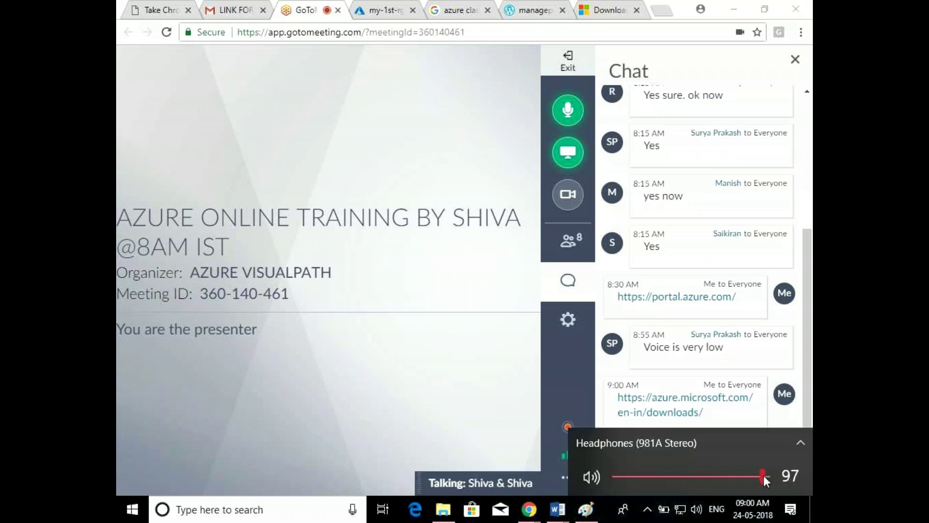
pyautogui.press('XF86MonBrightnessUp')
pyautogui.press('XF86MonBrightnessUp')
pyautogui.press('XF86MonBrightnessUp')
pyautogui.press('XF86MonBrightnessUp')
pyautogui.press('XF86MonBrightnessUp')
pyautogui.press('XF86MonBrightnessUp')
pyautogui.press('XF86MonBrightnessUp')
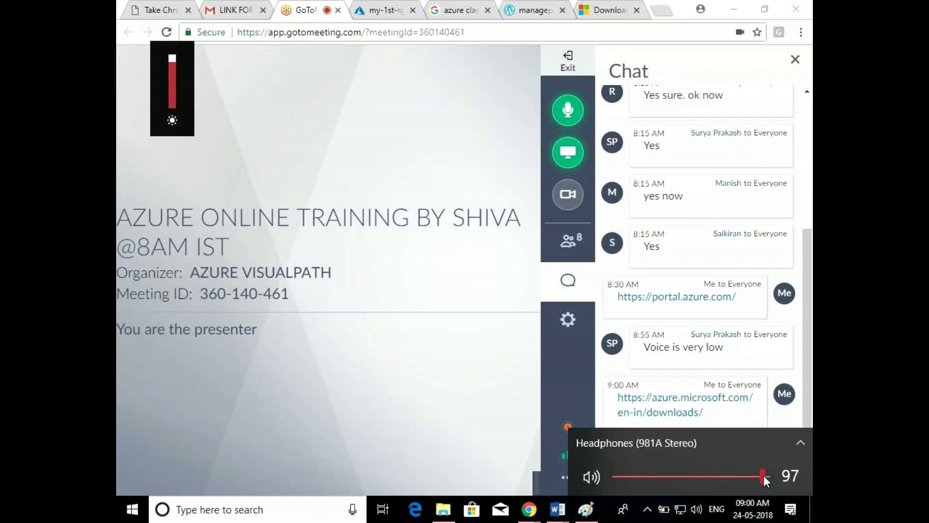
pyautogui.press('XF86AudioRaiseVolume')
pyautogui.press('XF86AudioRaiseVolume')
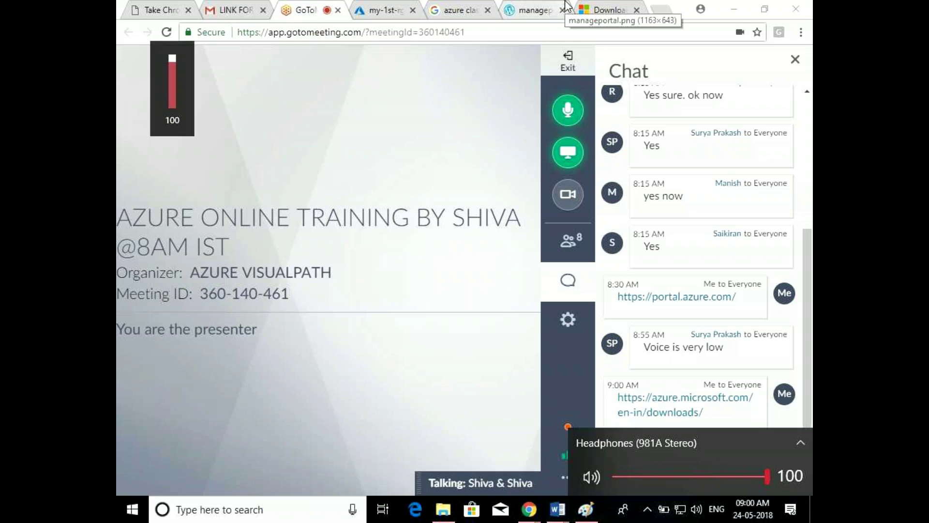
pyautogui.click(597, 7)
pyautogui.moveTo(812, 241); pyautogui.dragTo(812, 269)
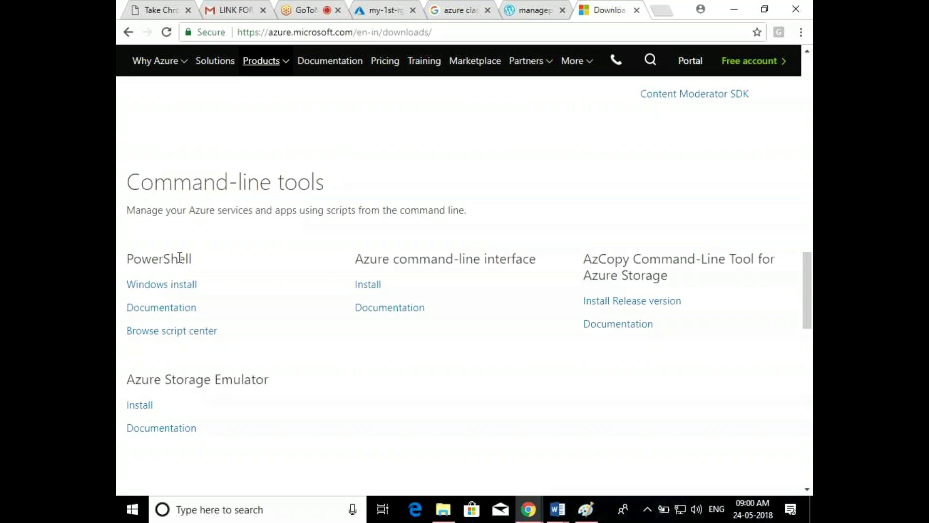
# Download and run the PowerShell Windows installer, then search Windows for 'power'
pyautogui.click(159, 285)
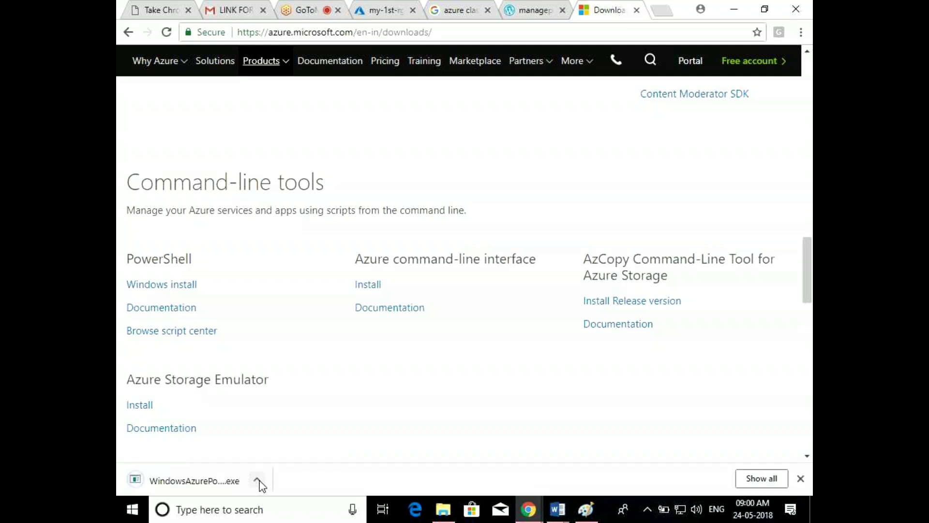
pyautogui.click(257, 480)
pyautogui.click(277, 396)
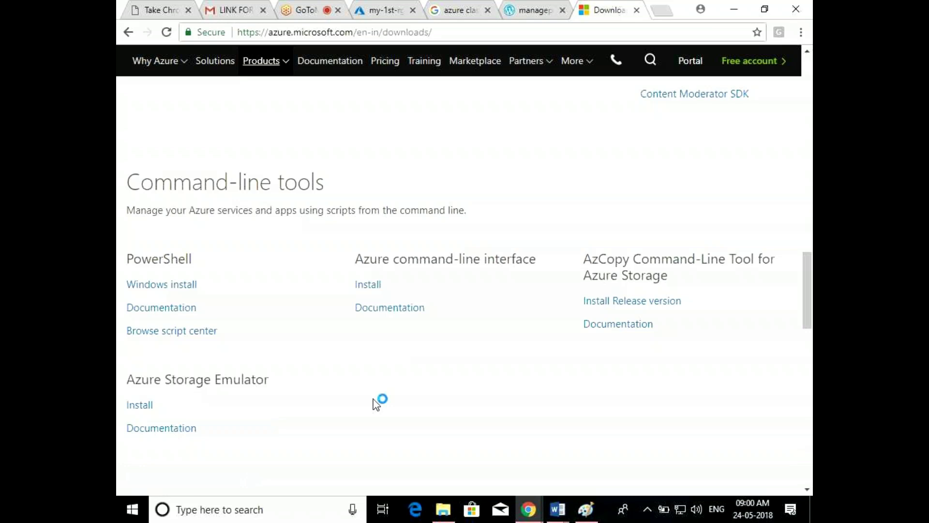
pyautogui.click(254, 511)
pyautogui.write('power')
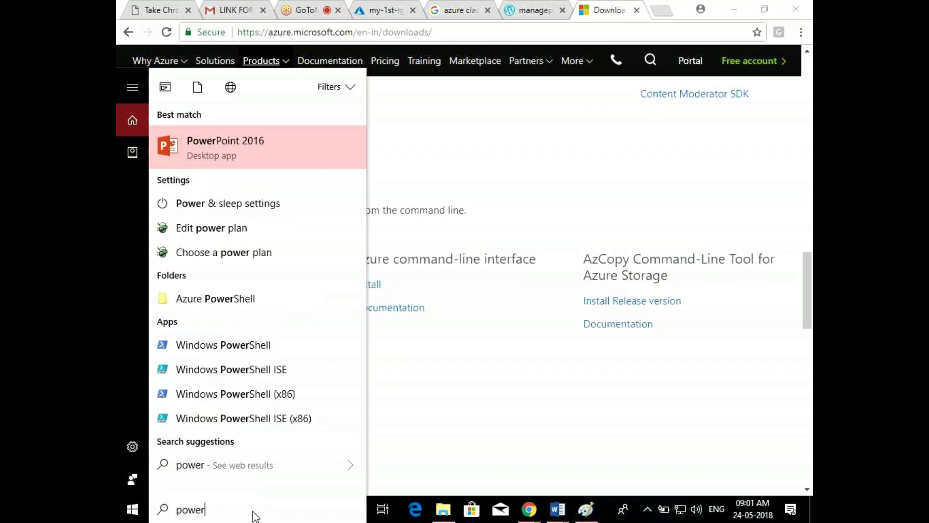
# Move through the 'power' search results to the Windows PowerShell (x86) entry
pyautogui.press('Down')
pyautogui.press('Up')
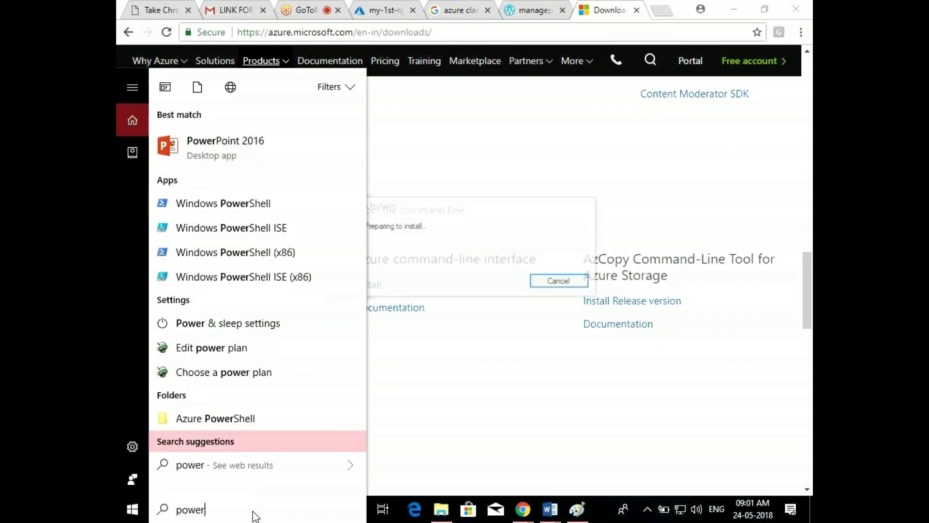
pyautogui.press('Down')
pyautogui.press('Up')
pyautogui.press('Up')
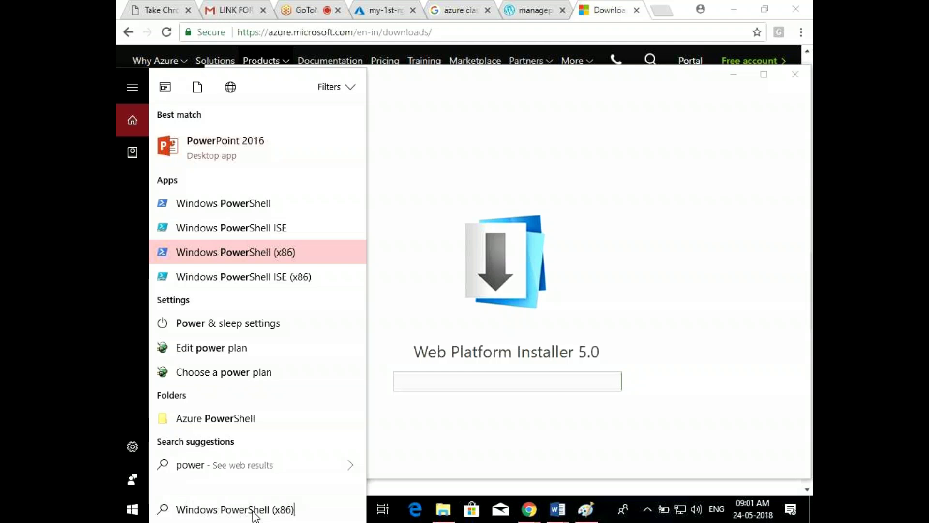
# Open a Windows PowerShell console, reposition it, and launch PowerShell ISE with the ise command
pyautogui.click(239, 205)
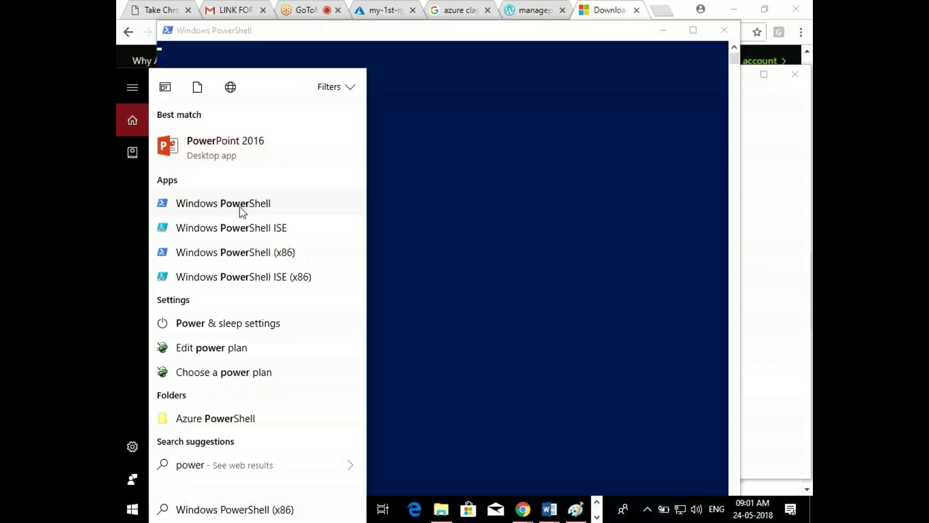
pyautogui.moveTo(448, 29); pyautogui.dragTo(571, 24)
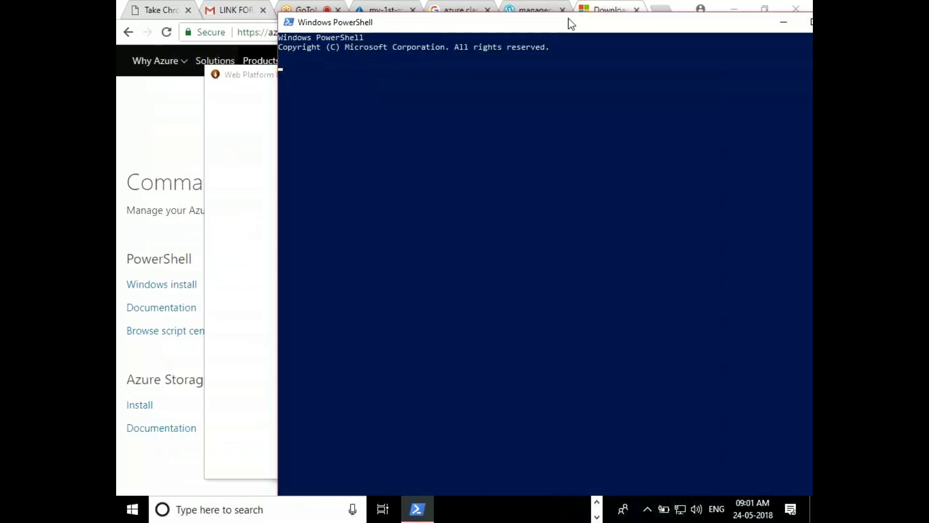
pyautogui.moveTo(562, 29); pyautogui.dragTo(441, 23)
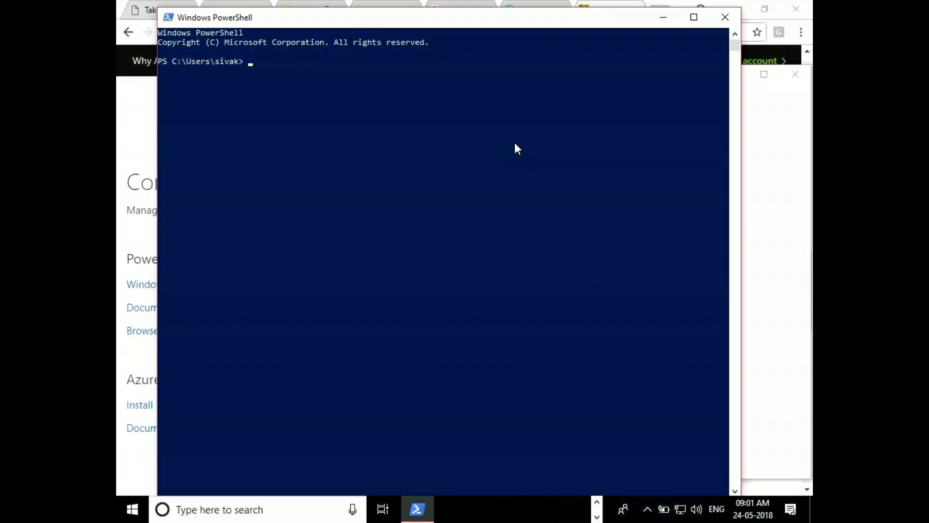
pyautogui.write('ise')
pyautogui.press('Return')
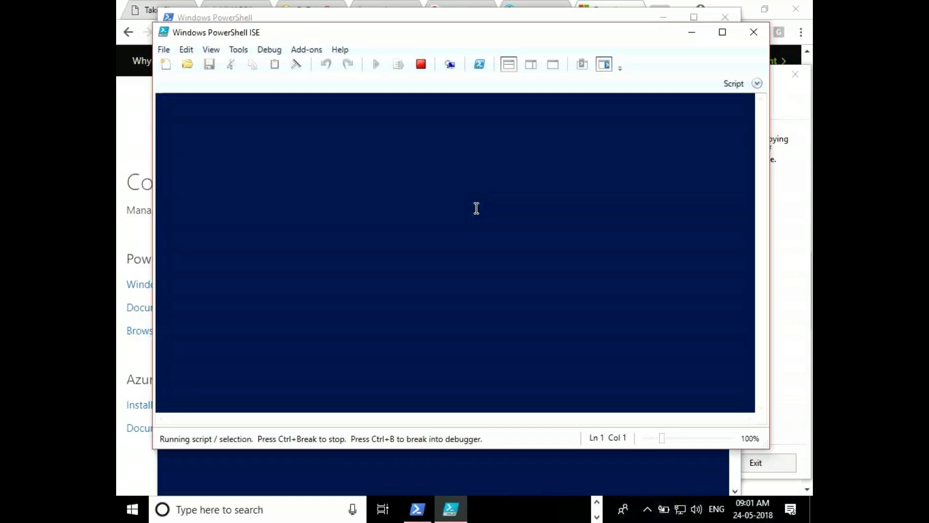
# Show the Commands add-on and place the script pane above the console, caret on line 1
pyautogui.moveTo(297, 36); pyautogui.dragTo(315, 47)
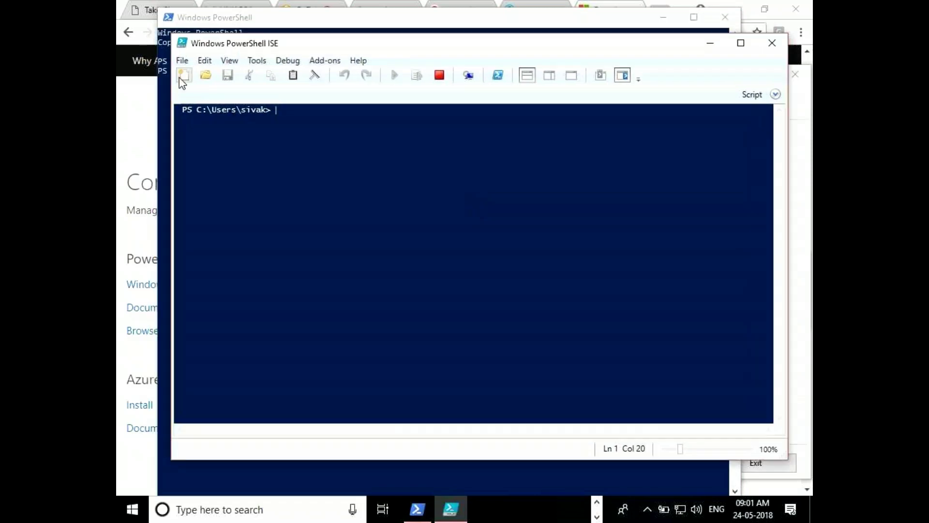
pyautogui.click(230, 60)
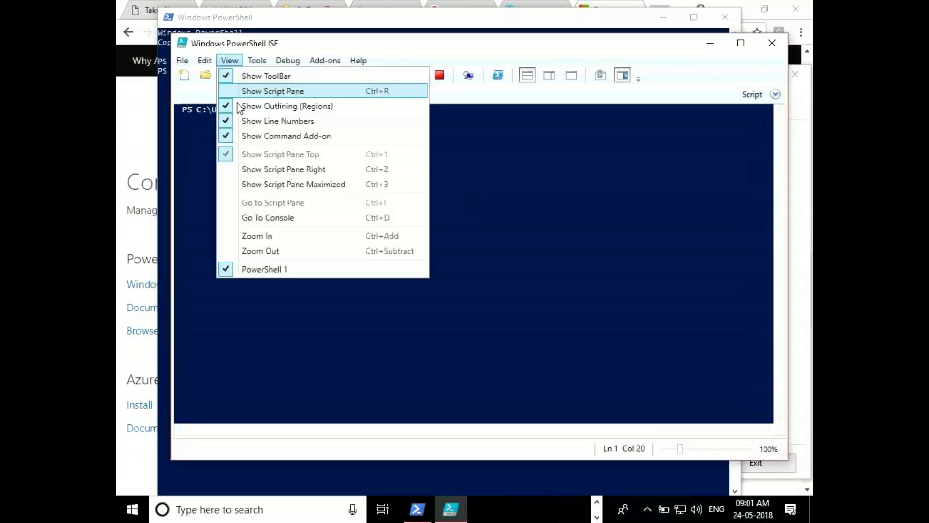
pyautogui.click(264, 92)
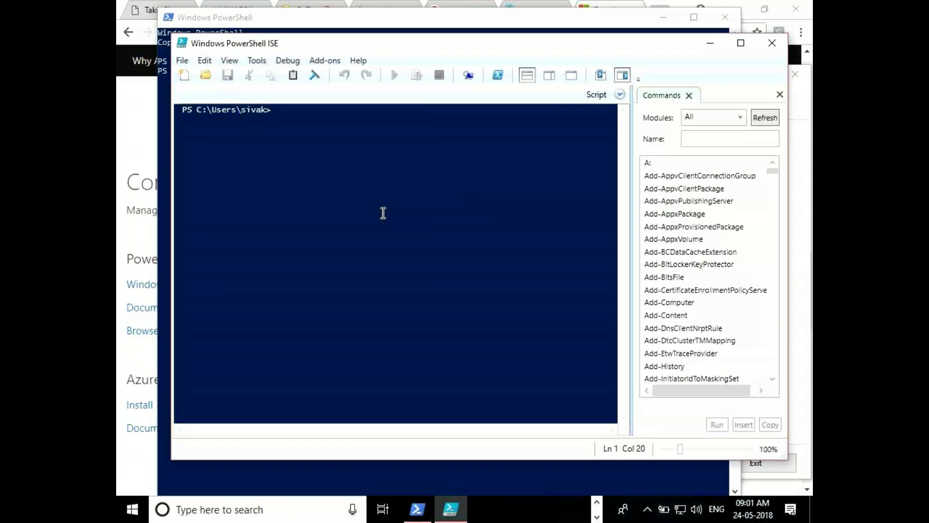
pyautogui.click(222, 58)
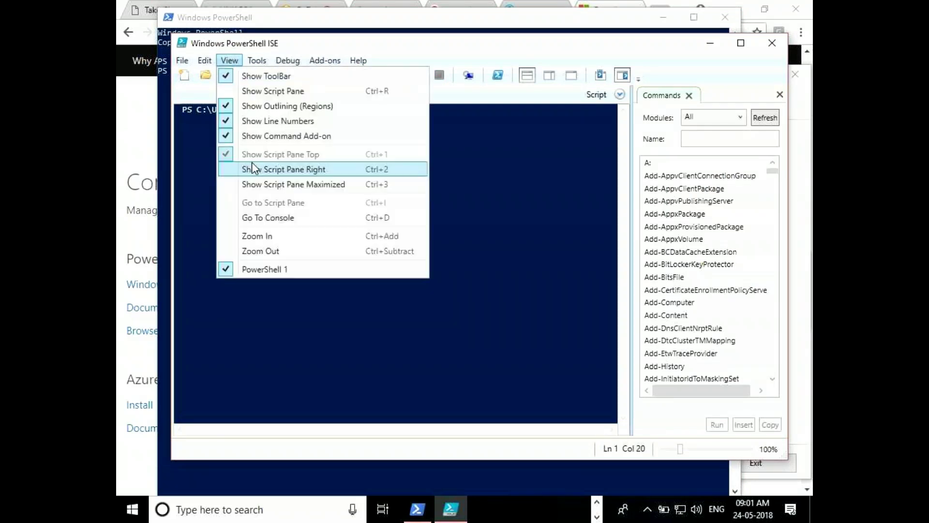
pyautogui.click(283, 169)
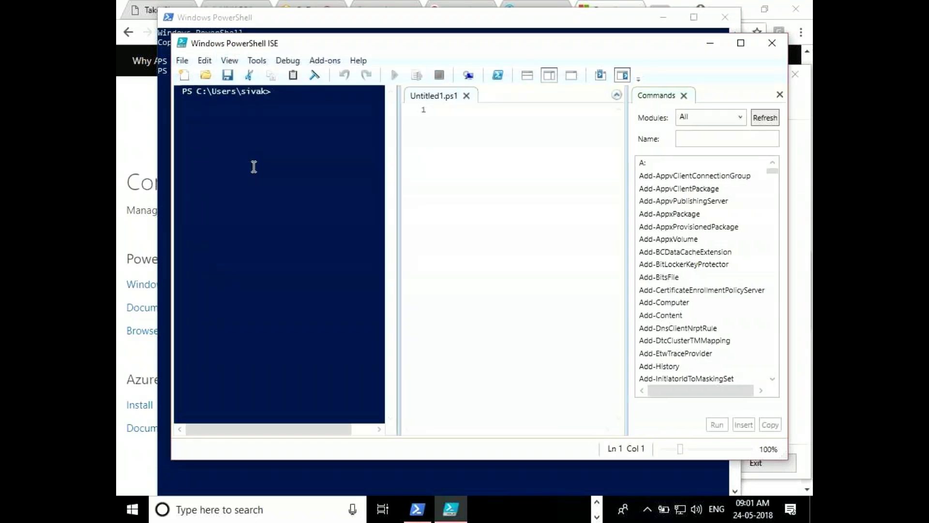
pyautogui.click(230, 61)
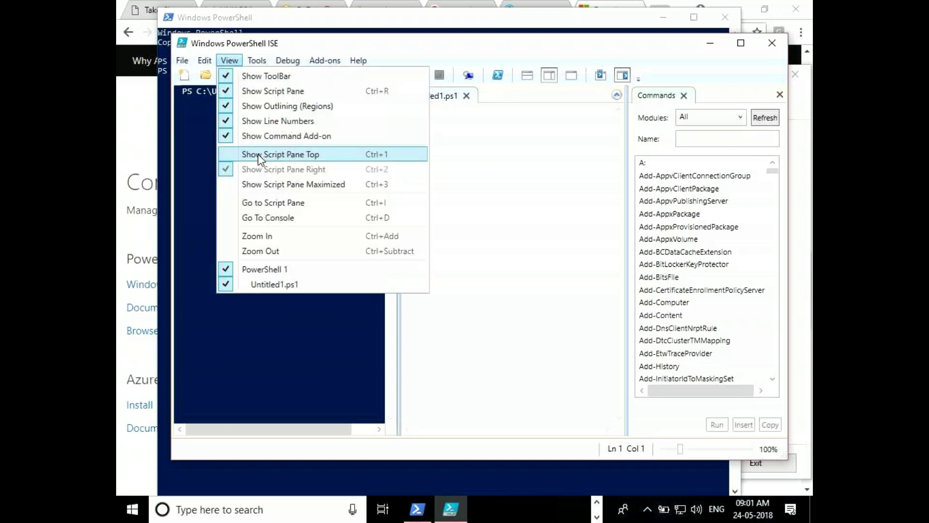
pyautogui.click(257, 154)
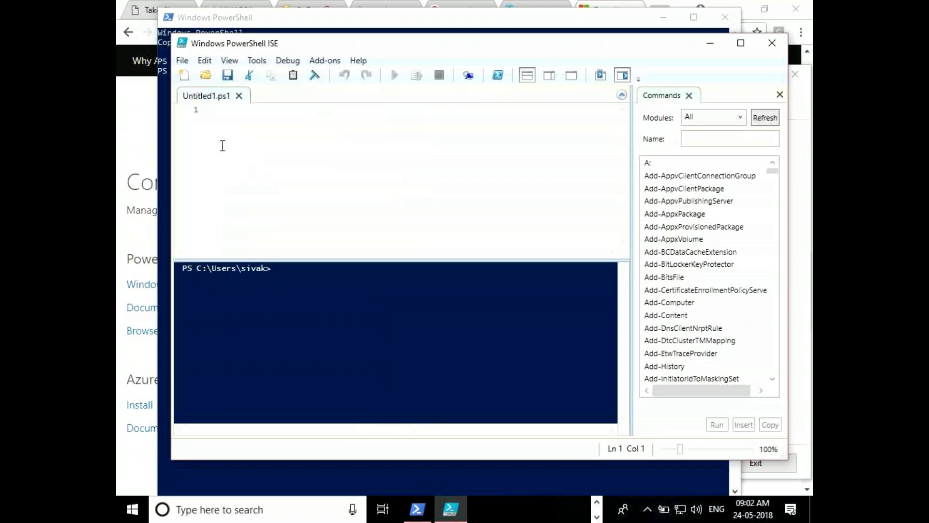
pyautogui.click(216, 111)
# Focus the Commands name filter and switch between the console and ISE windows
pyautogui.click(707, 138)
pyautogui.click(440, 19)
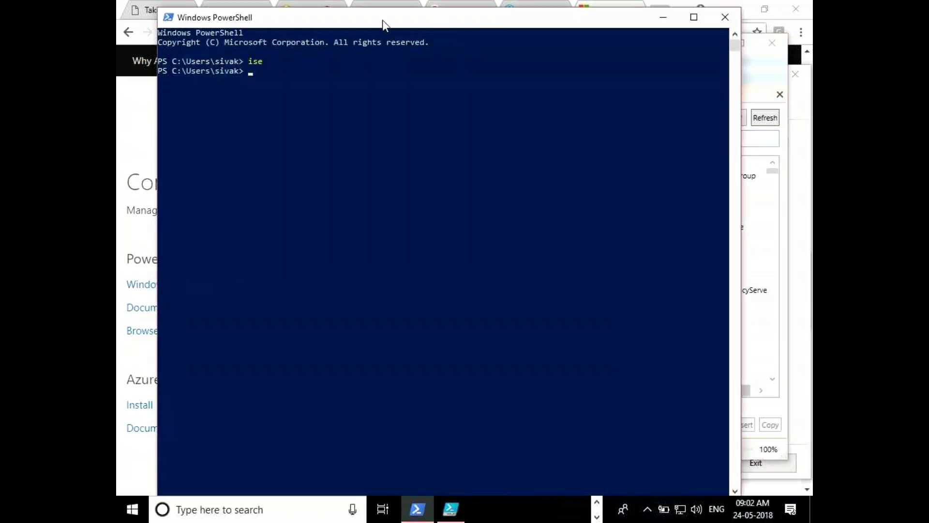
pyautogui.click(745, 60)
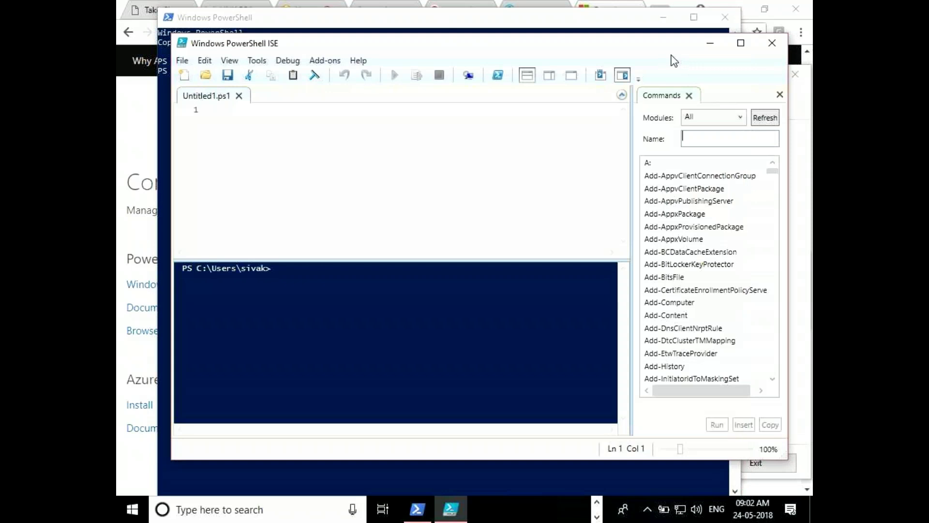
pyautogui.click(430, 24)
pyautogui.click(751, 70)
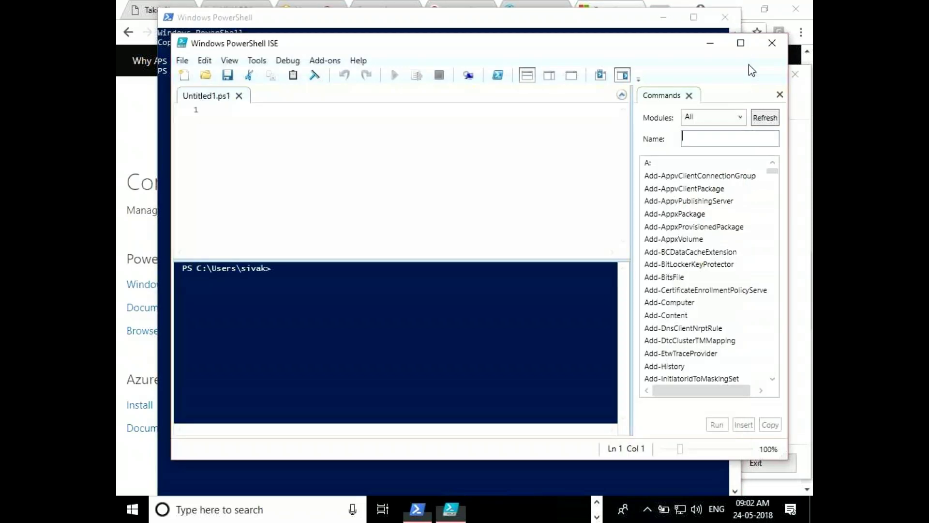
# Close the separate PowerShell console and type 'L' on line 1 of the ISE script
pyautogui.click(426, 25)
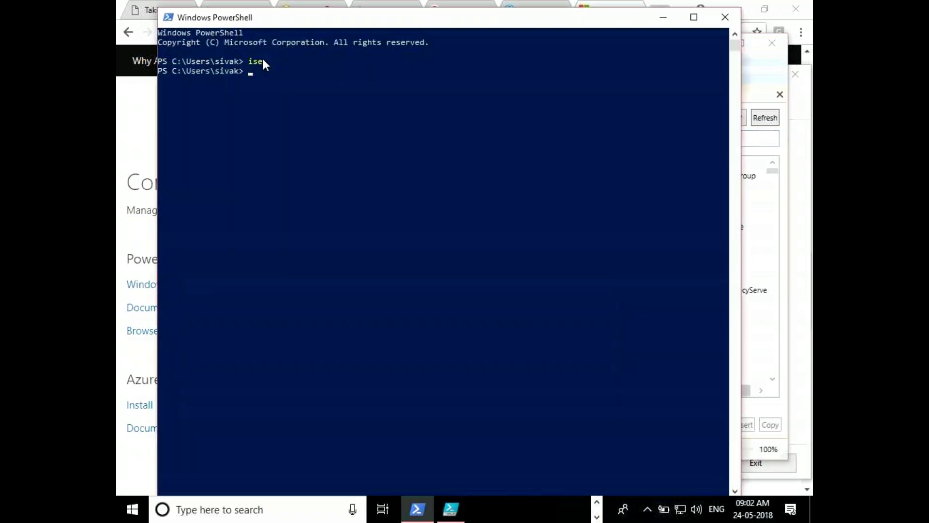
pyautogui.click(245, 490)
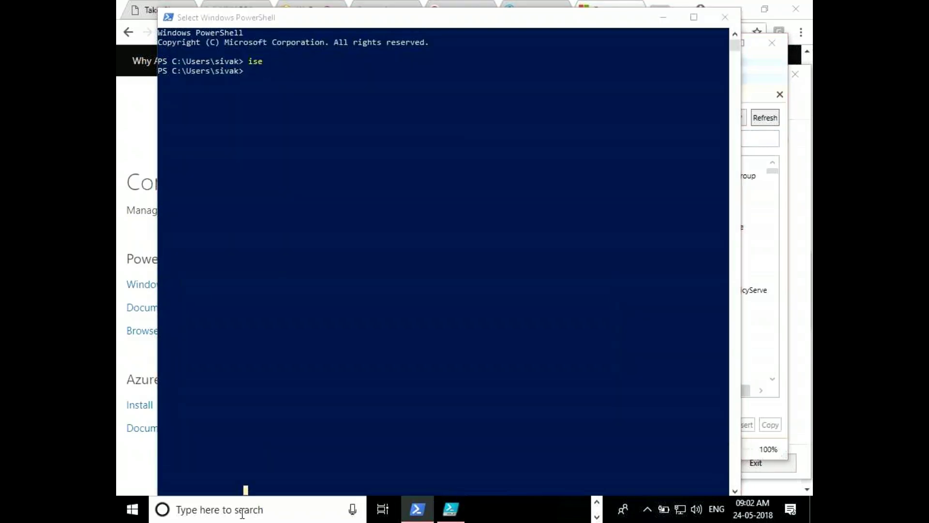
pyautogui.click(242, 512)
pyautogui.write('power')
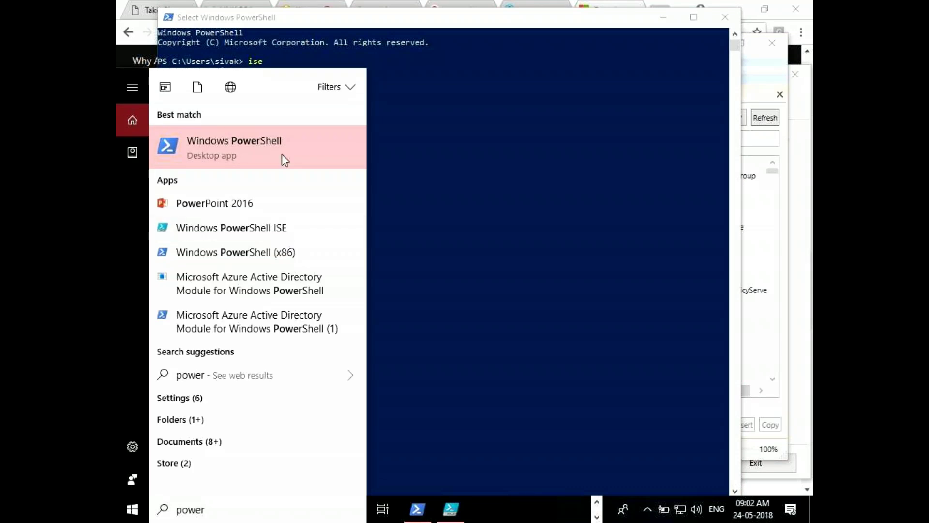
pyautogui.click(729, 20)
pyautogui.click(344, 165)
pyautogui.write('L')
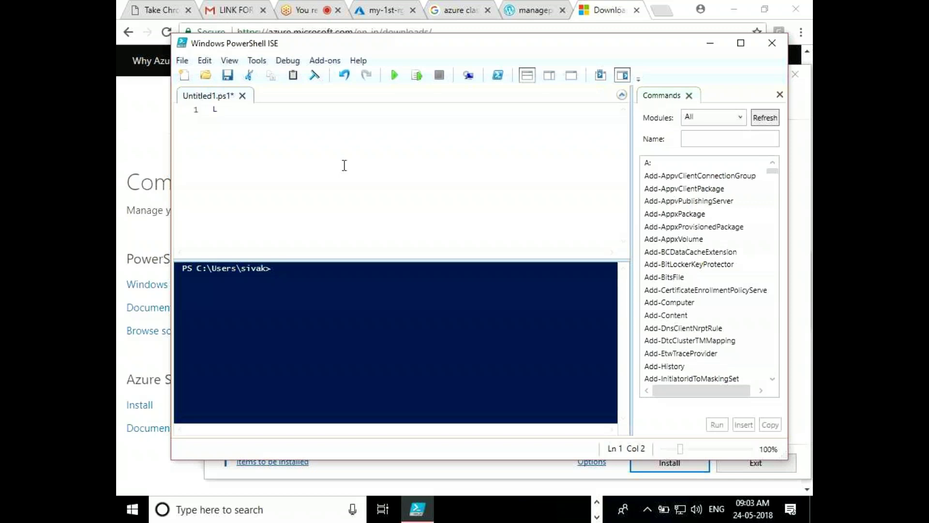
# Complete the line 1 command as Login-Azurermaccount and select it
pyautogui.write('ogin-Azure')
pyautogui.write('m')
pyautogui.press('BackSpace')
pyautogui.write('rmaccount')
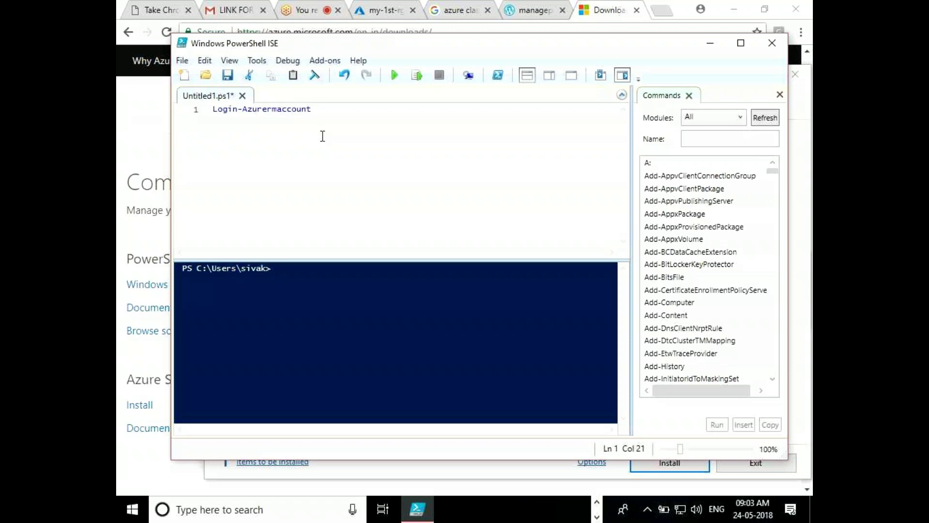
pyautogui.moveTo(322, 136); pyautogui.dragTo(197, 101)
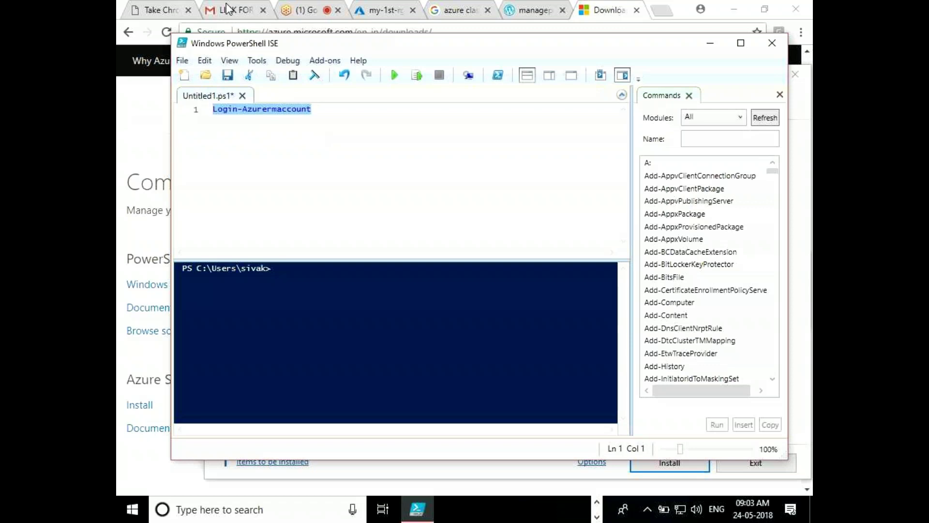
# Zoom in twice to enlarge the editor and console text
pyautogui.click(230, 61)
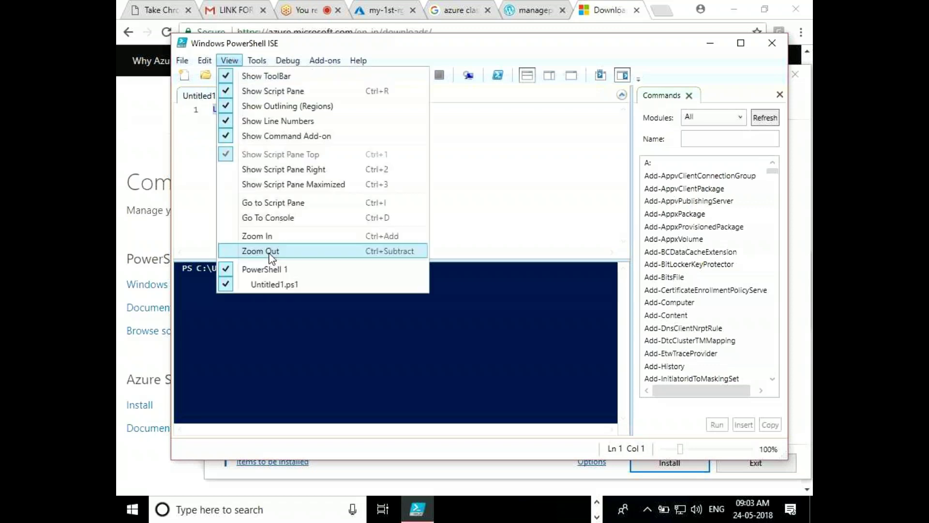
pyautogui.click(287, 234)
pyautogui.click(229, 61)
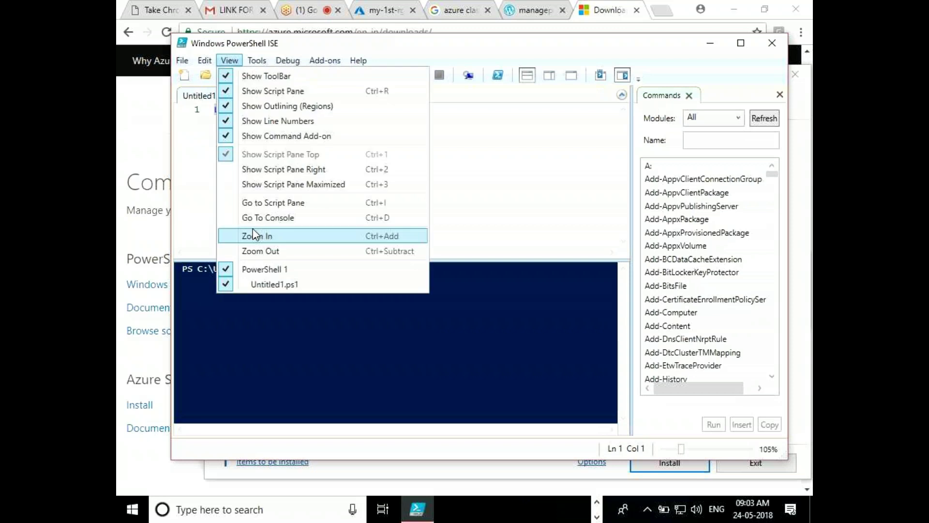
pyautogui.click(253, 235)
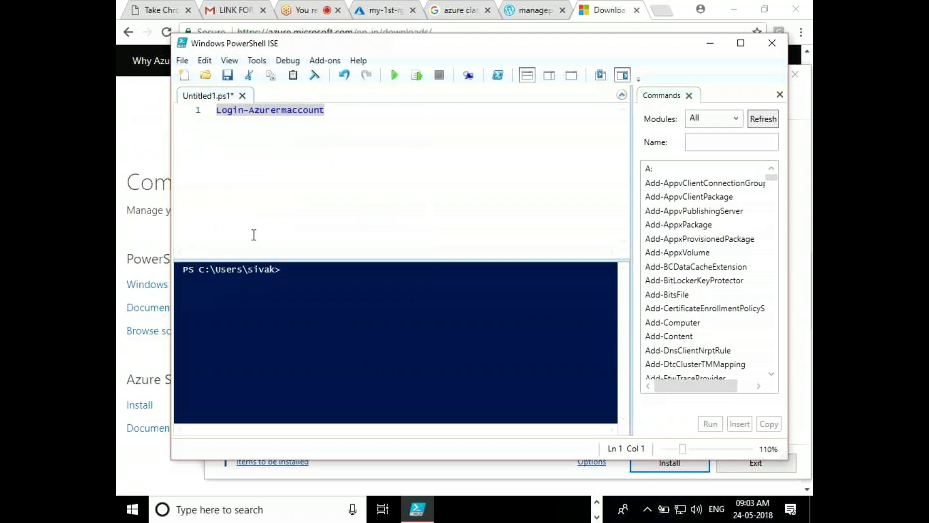
# Run Login-Azurermaccount, which fails as unrecognized, then delete the line
pyautogui.click(364, 137)
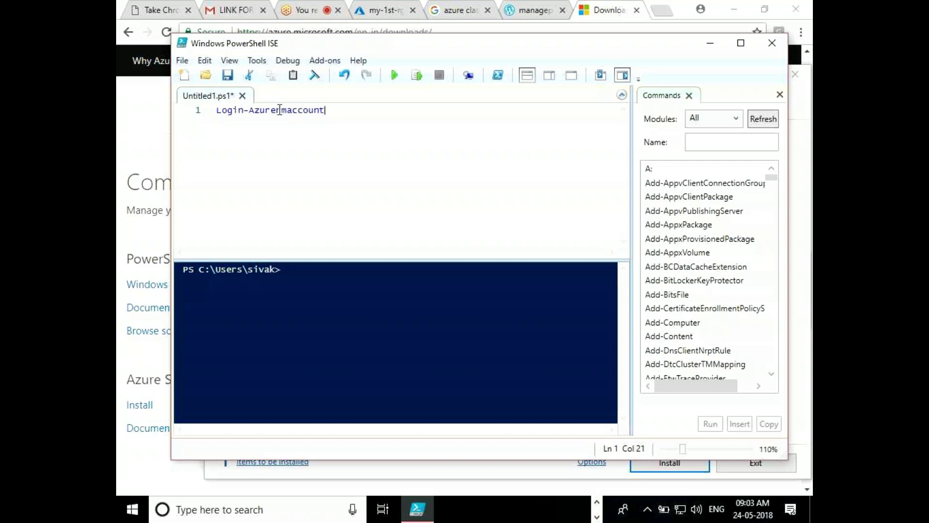
pyautogui.click(419, 76)
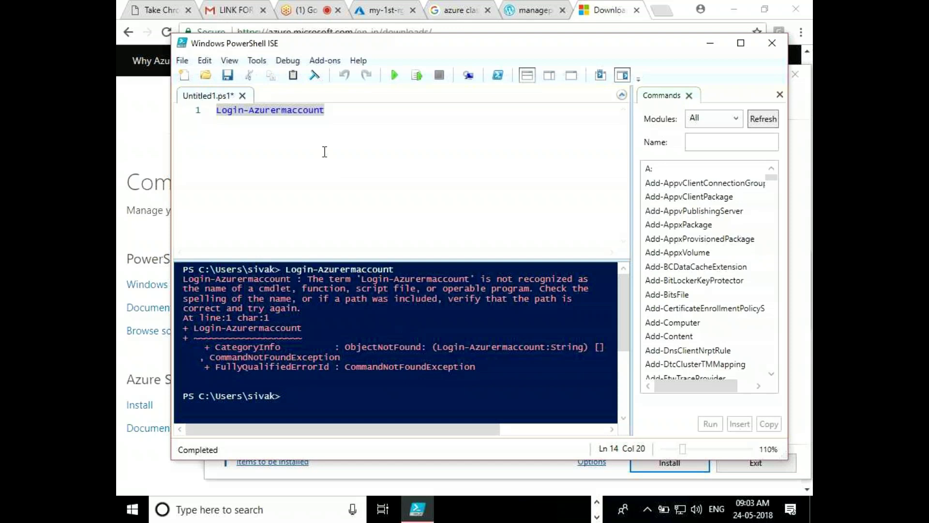
pyautogui.click(190, 101)
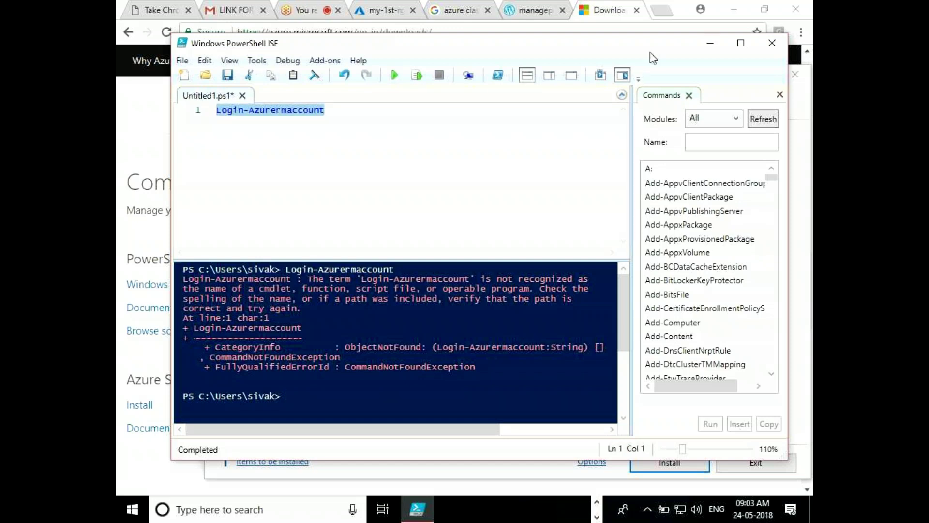
pyautogui.press('Delete')
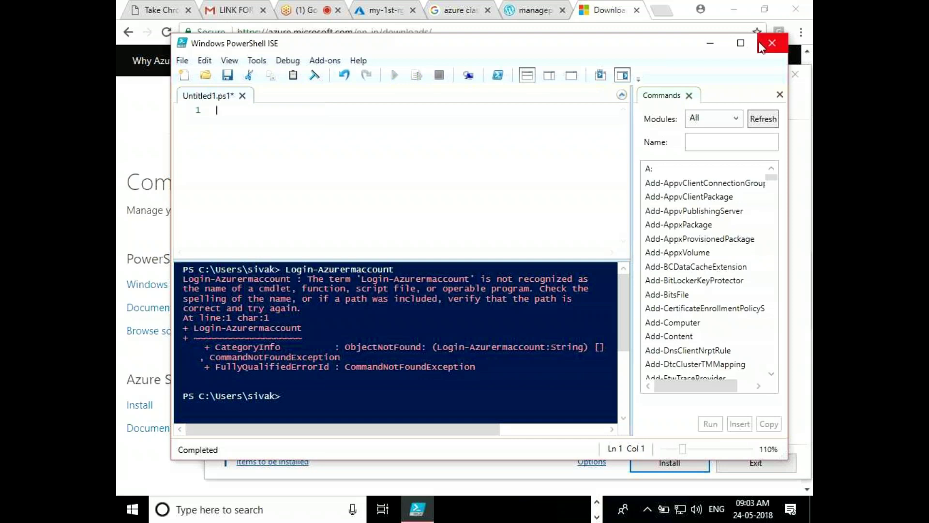
# Close PowerShell ISE without saving the script
pyautogui.click(761, 47)
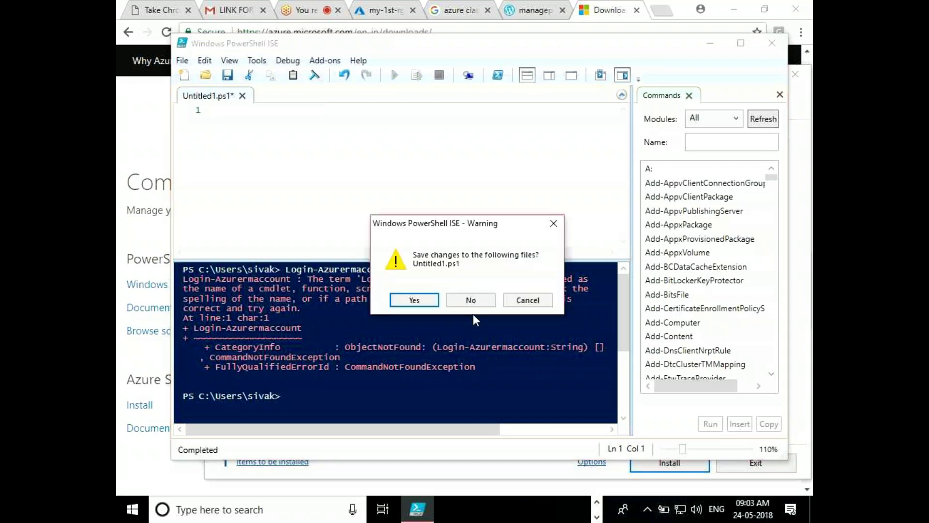
pyautogui.click(471, 302)
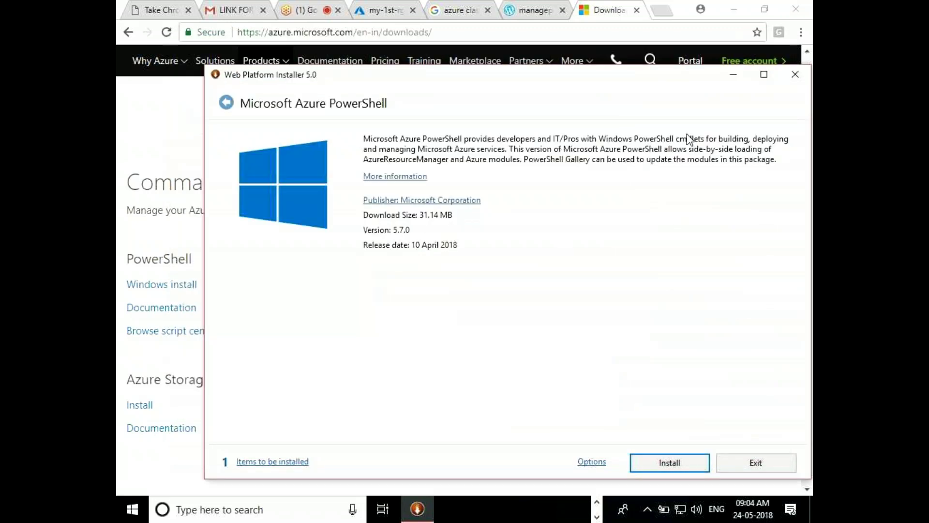
pyautogui.click(173, 143)
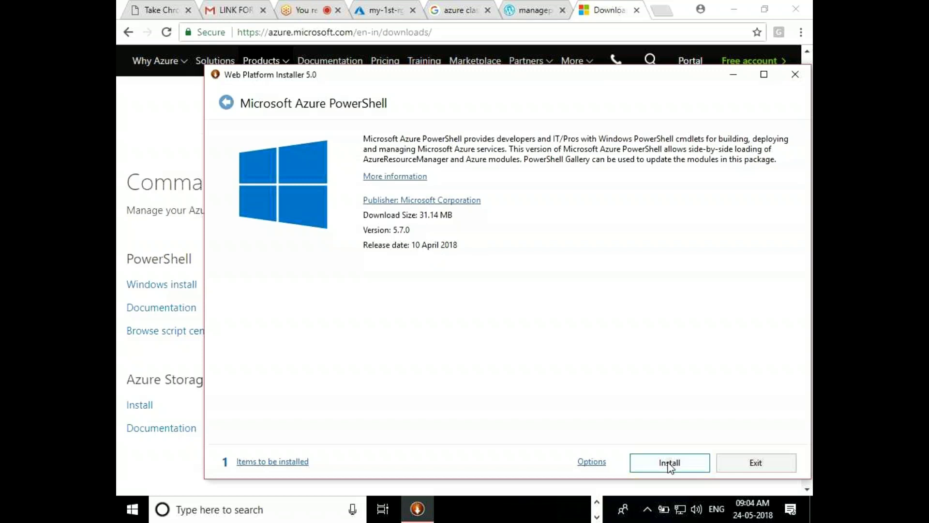
# Install Microsoft Azure PowerShell, accepting the license terms, and check back on its progress
pyautogui.click(670, 463)
pyautogui.click(680, 405)
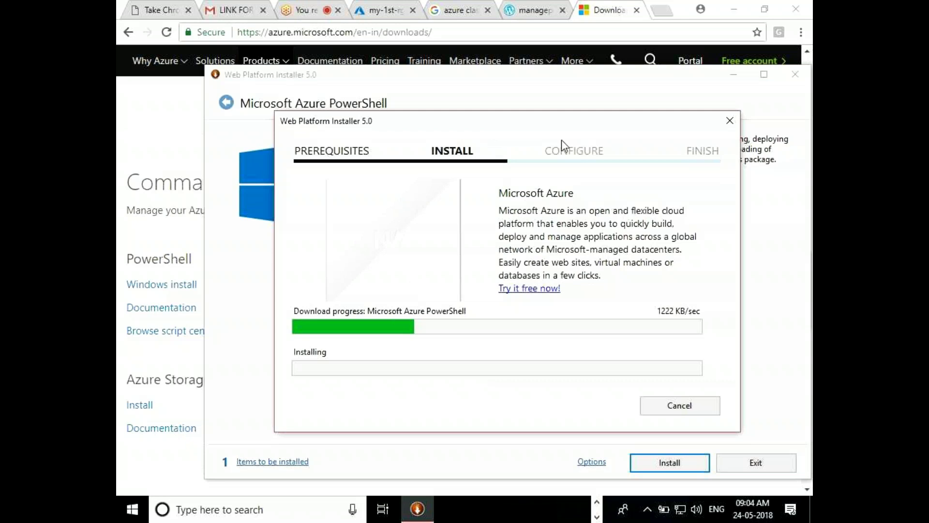
pyautogui.click(595, 518)
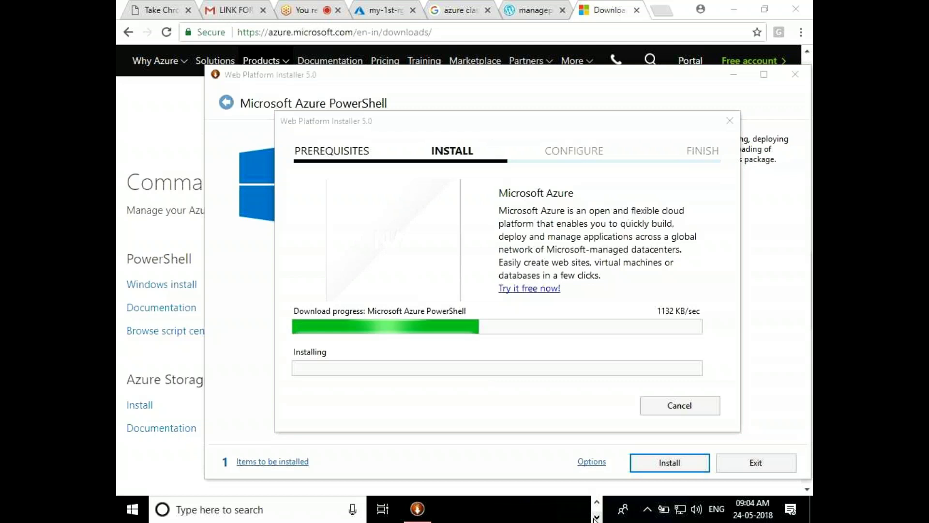
pyautogui.click(598, 506)
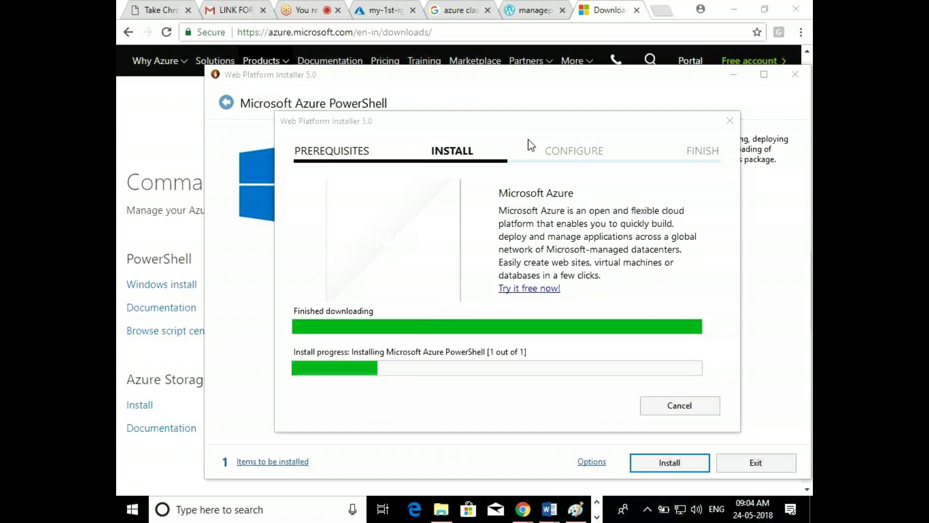
pyautogui.click(364, 9)
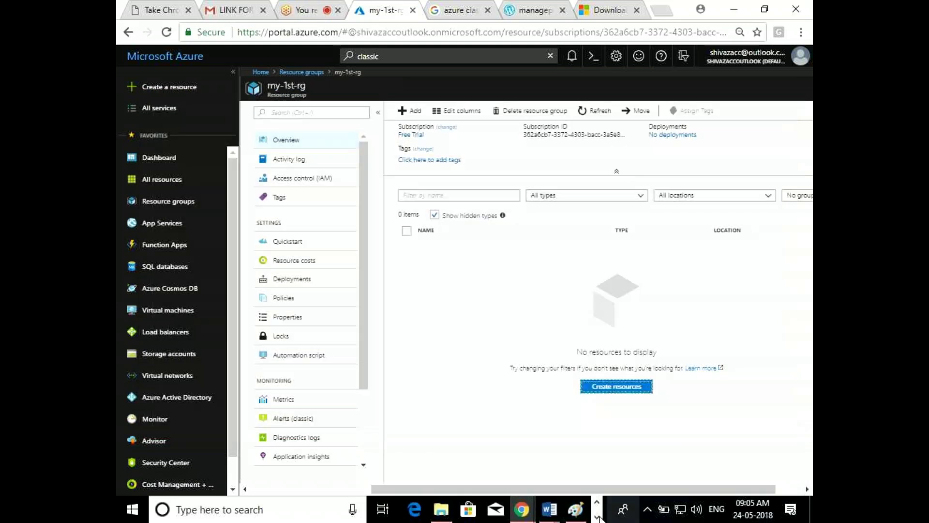
pyautogui.click(598, 517)
pyautogui.click(421, 510)
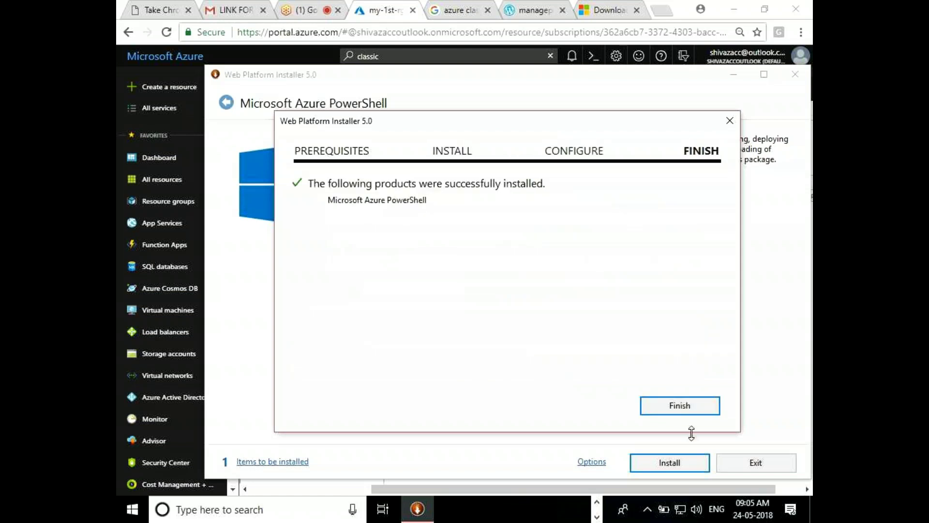
# Finish and exit Web Platform Installer, then launch Windows PowerShell ISE from a 'power' search
pyautogui.click(680, 411)
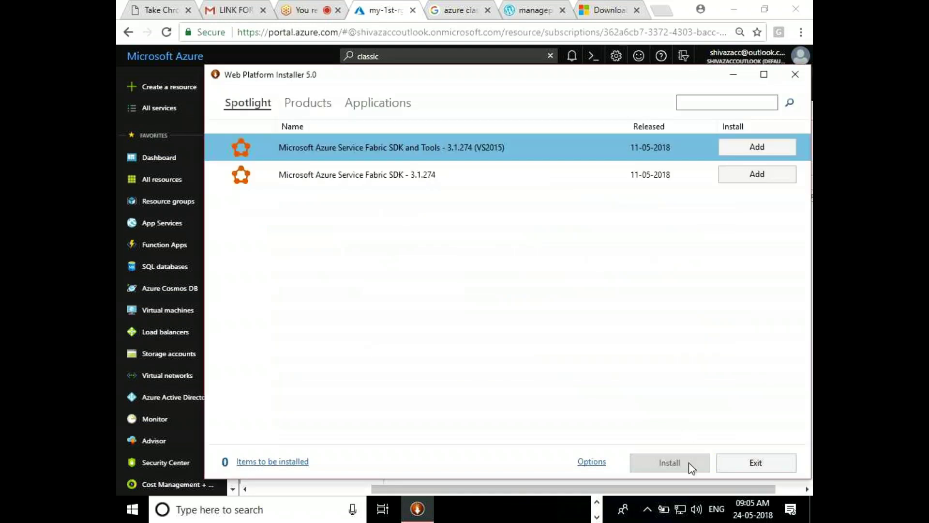
pyautogui.click(758, 467)
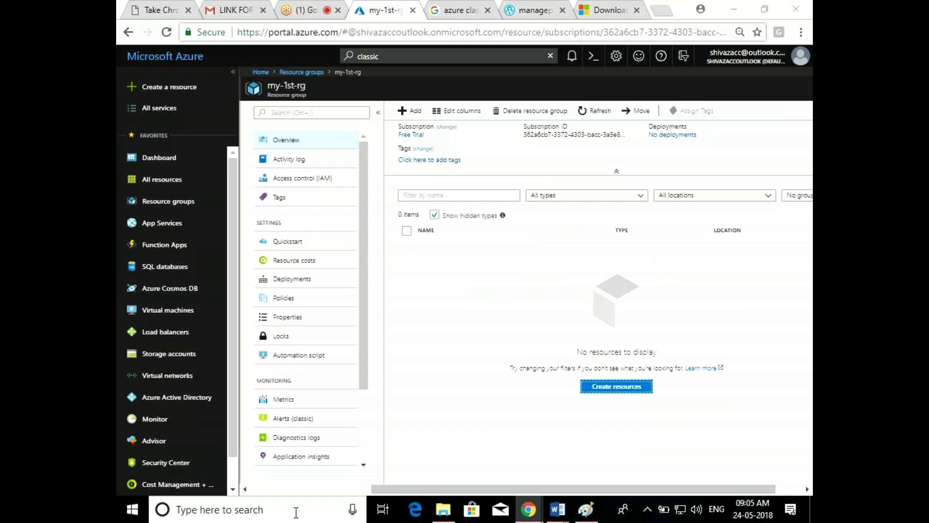
pyautogui.click(296, 511)
pyautogui.write('powe')
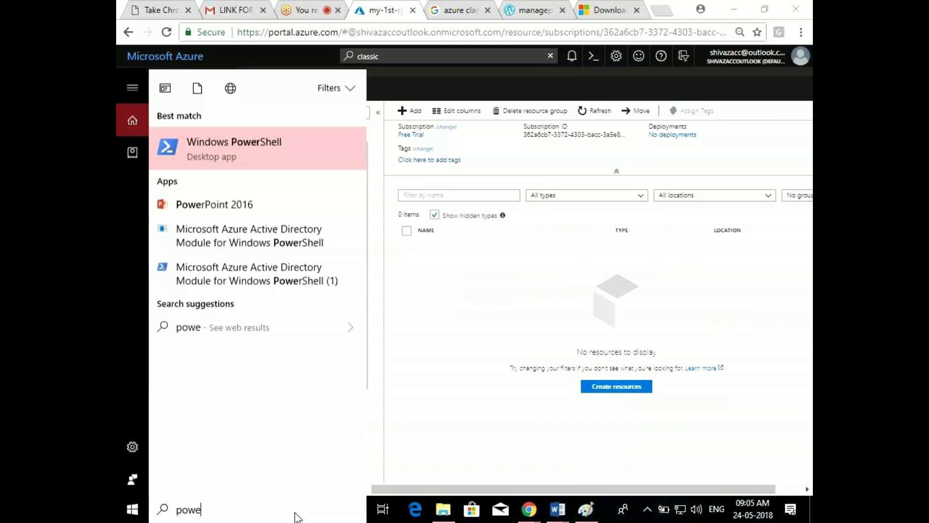
pyautogui.write('r')
pyautogui.click(306, 233)
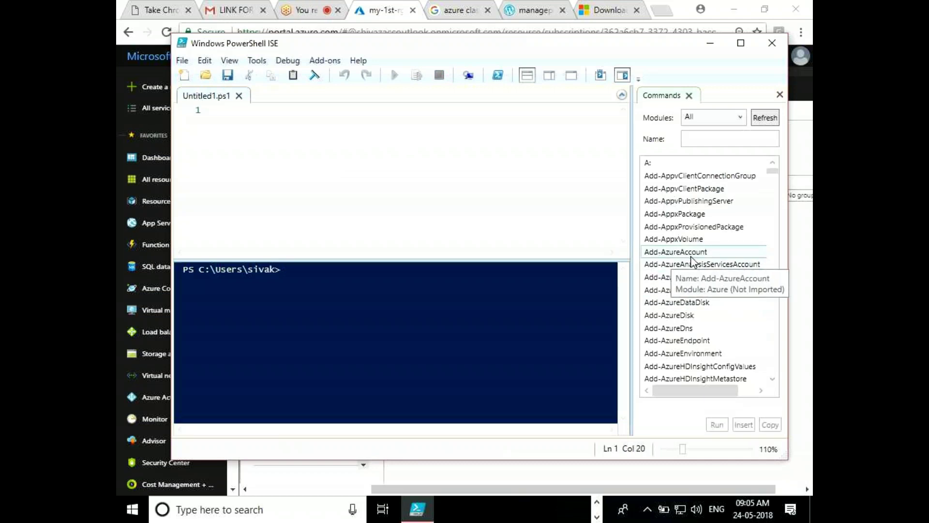
pyautogui.click(285, 142)
# Enter Login-AzureRmAccount via Tab completion on line 1 and run it to open sign-in
pyautogui.write('Login-')
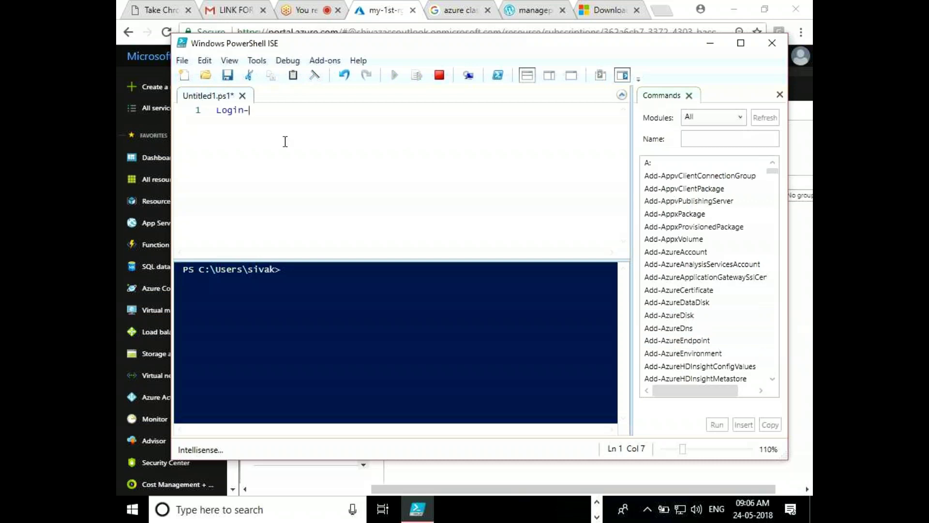
pyautogui.write('Az')
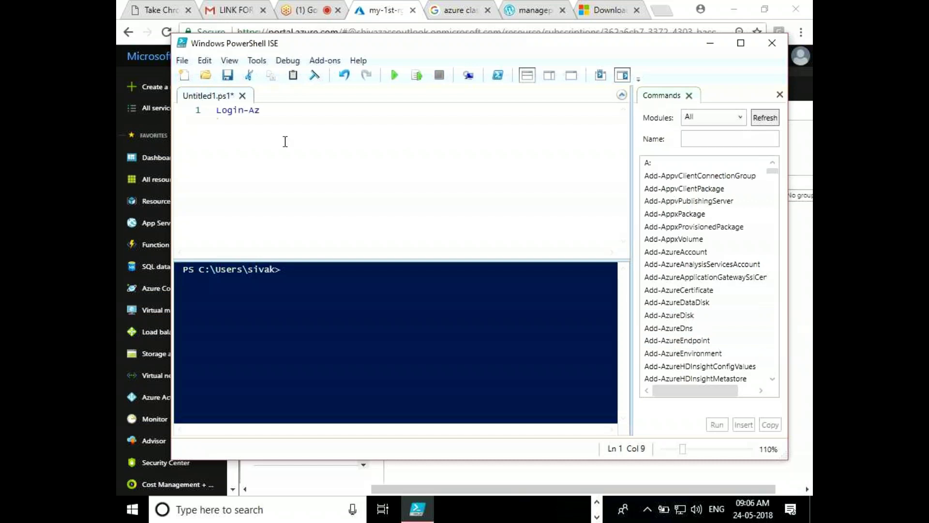
pyautogui.press('Tab')
pyautogui.press('Tab')
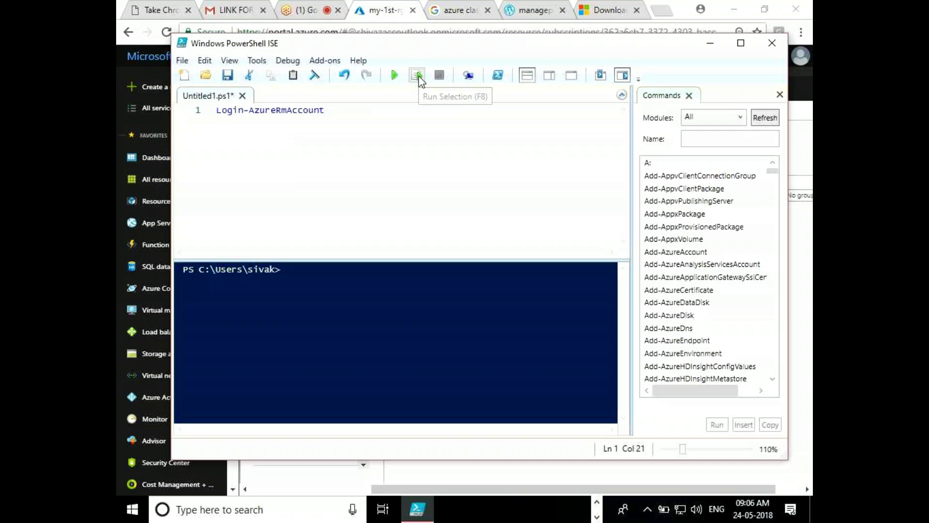
pyautogui.moveTo(329, 116); pyautogui.dragTo(215, 110)
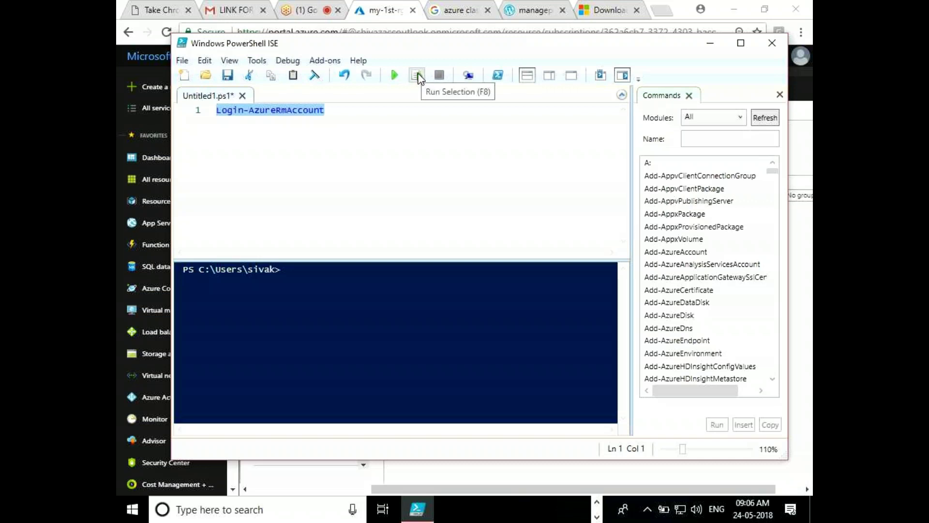
pyautogui.click(346, 112)
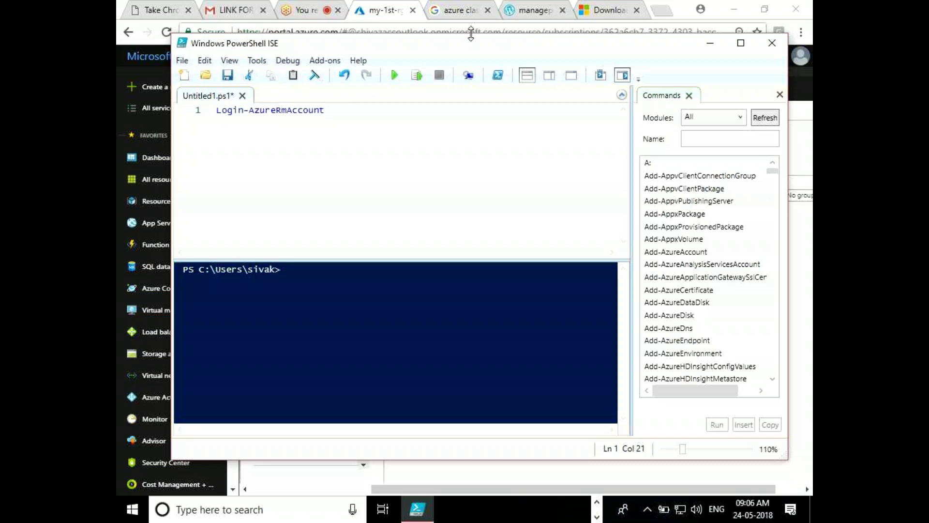
pyautogui.click(396, 73)
pyautogui.click(417, 75)
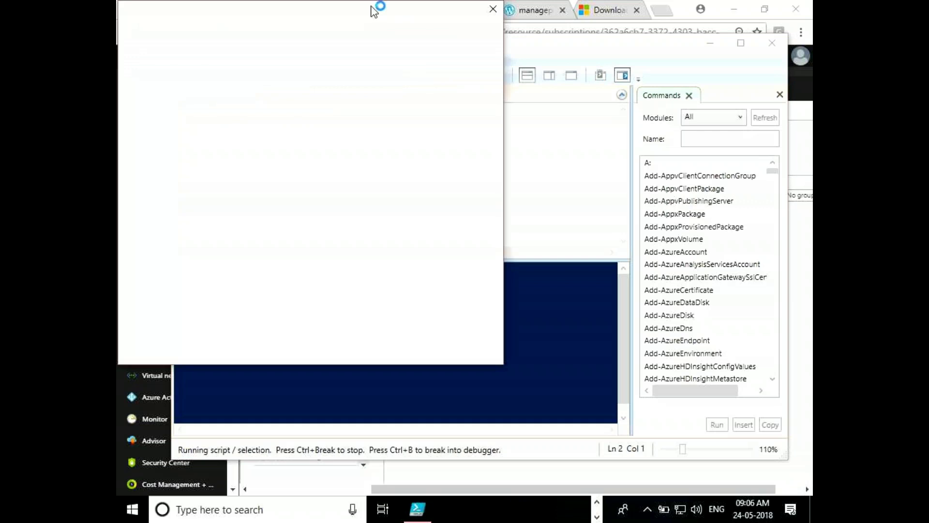
# Move the Microsoft Azure sign-in window aside, then submit the account e-mail and password
pyautogui.moveTo(374, 11); pyautogui.dragTo(513, 67)
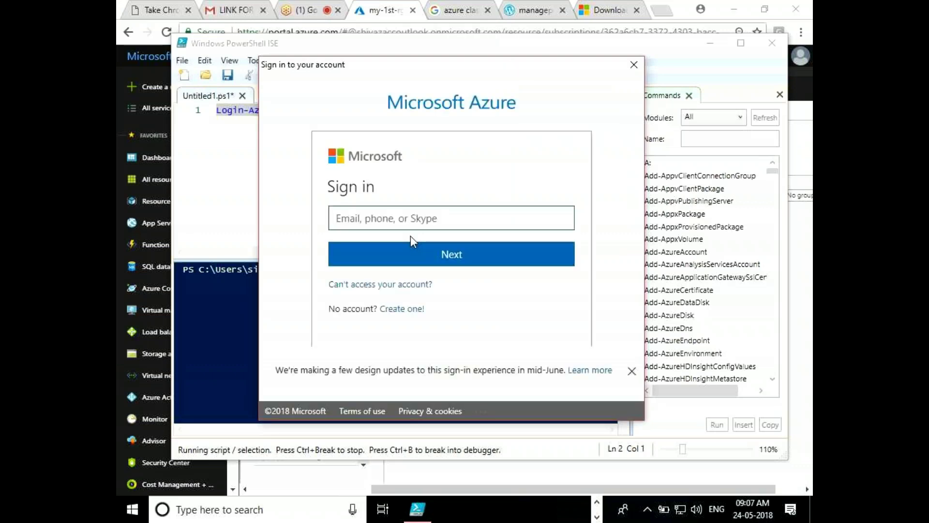
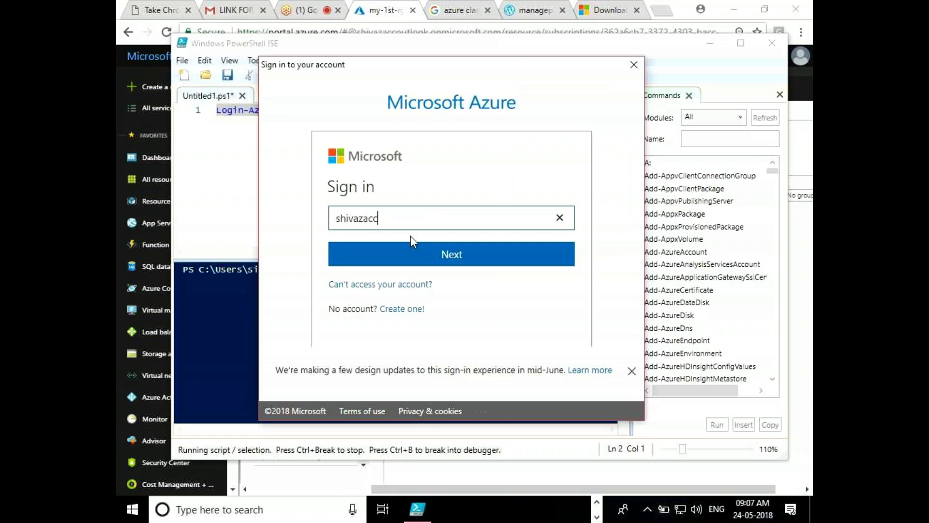
pyautogui.press('Return')
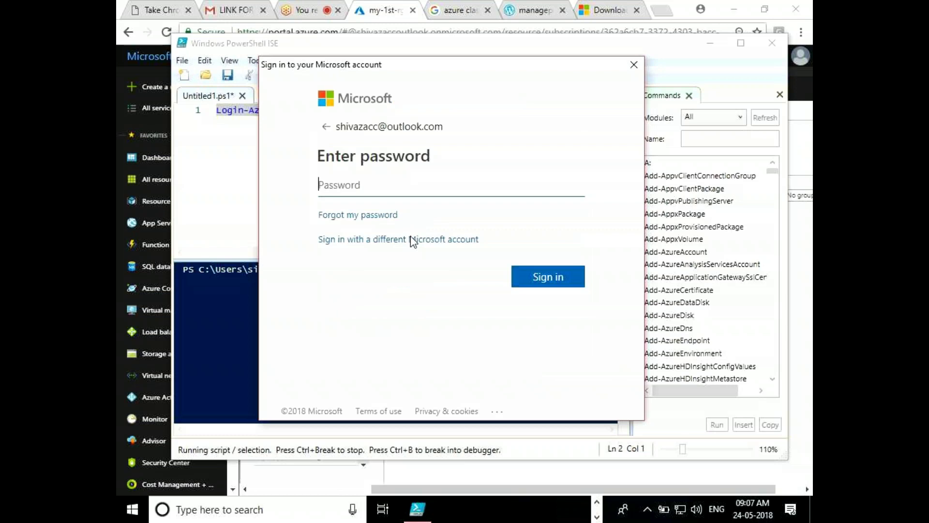
pyautogui.write('***********')
pyautogui.press('Return')
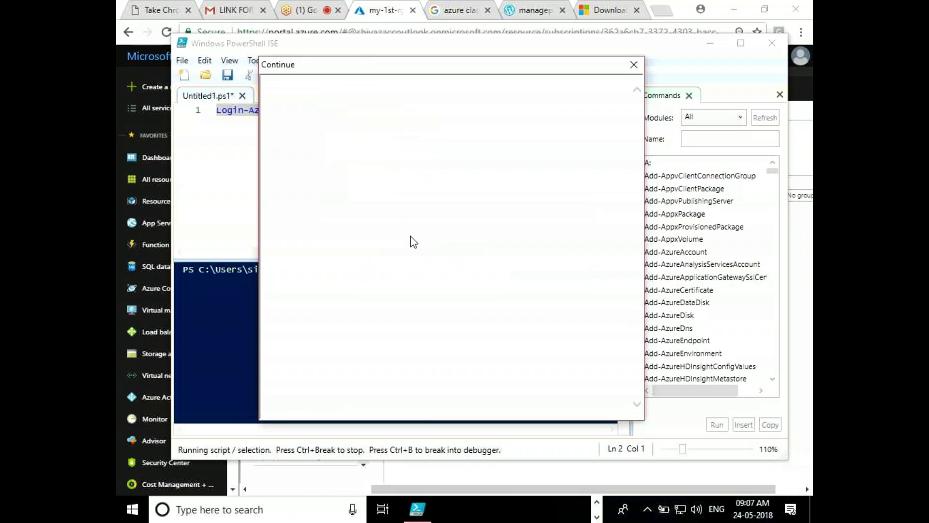
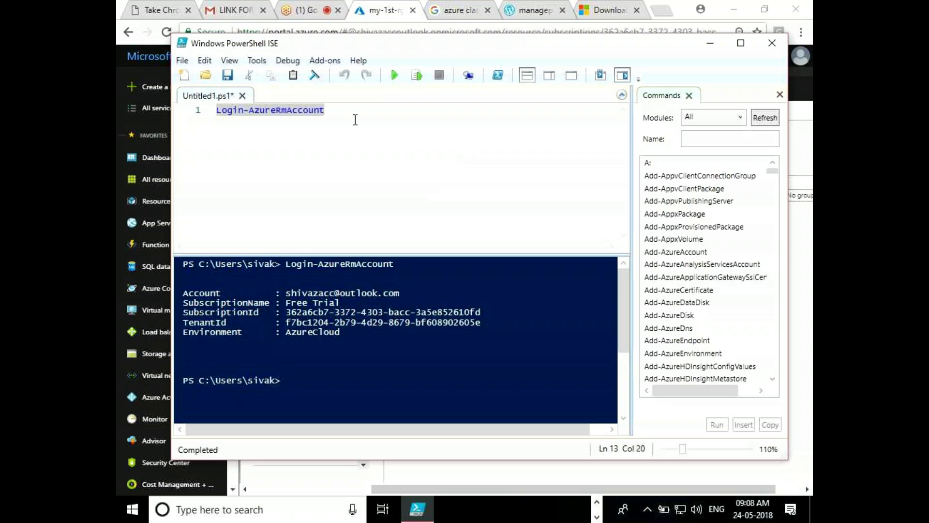
# Add blank lines below Login-AzureRmAccount and type New-AzureRM on its own line
pyautogui.click(339, 110)
pyautogui.press('Return')
pyautogui.press('Return')
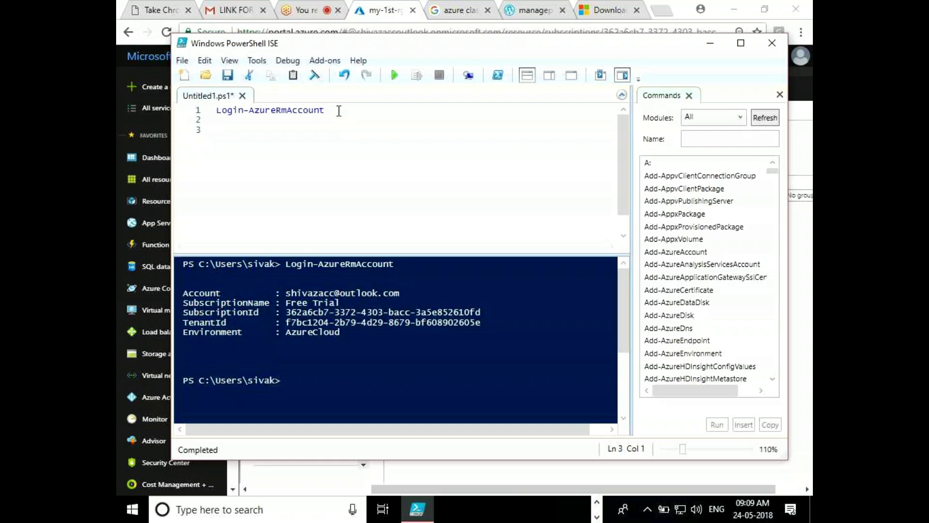
pyautogui.press('Return')
pyautogui.press('Return')
pyautogui.write('New-')
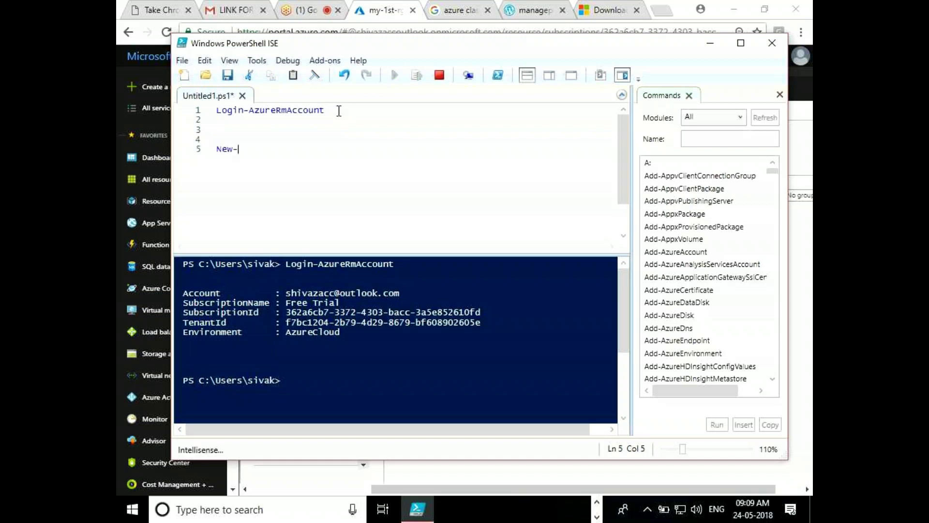
pyautogui.write('AzureRM')
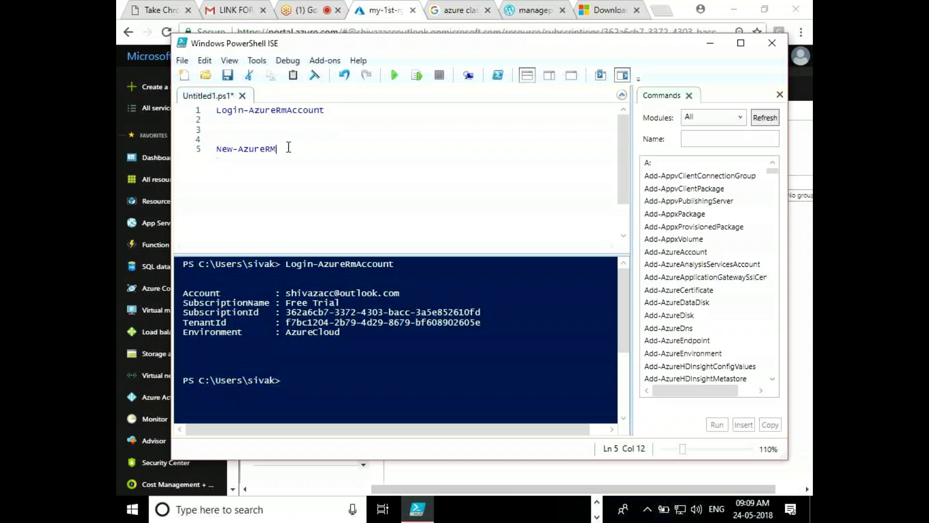
pyautogui.press('Return')
pyautogui.press('Return')
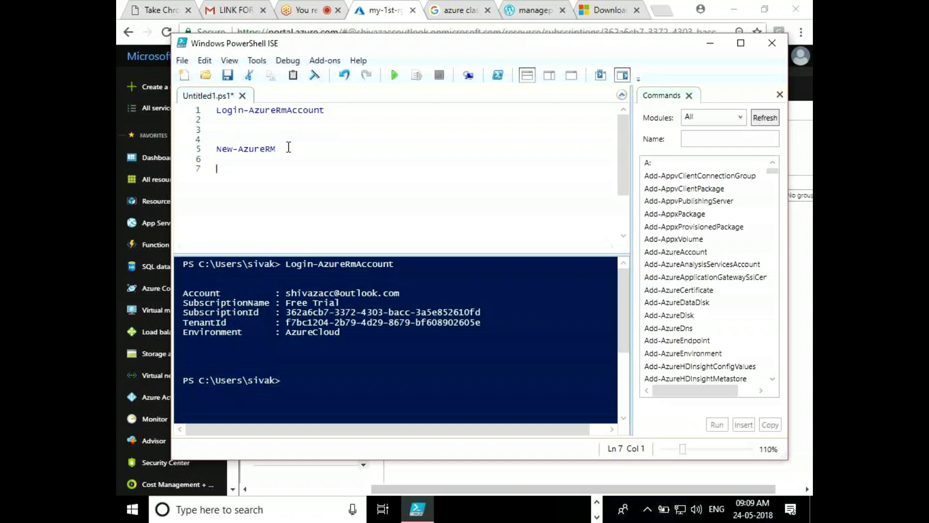
# Add a Remove-AzureRm line and start a Get-Axure line beneath it
pyautogui.write('Remove-AzureRM')
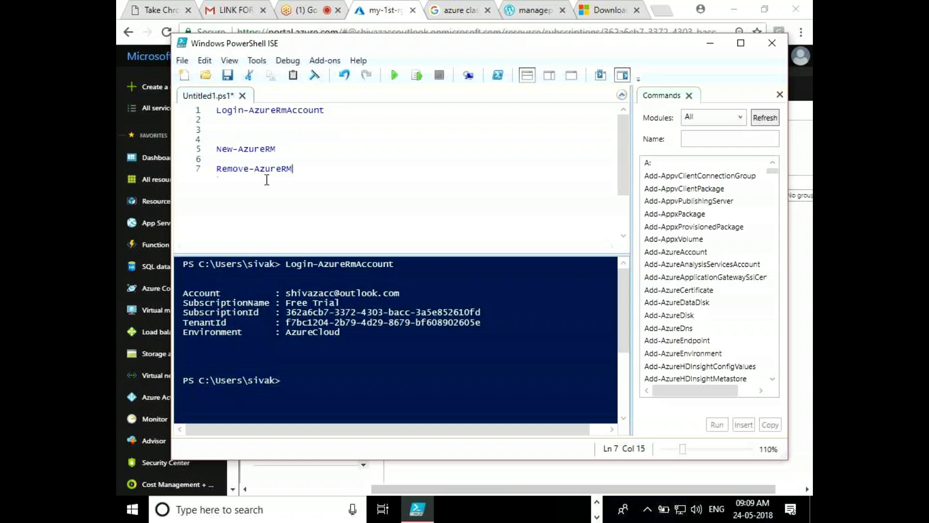
pyautogui.press('Tab')
pyautogui.press('Return')
pyautogui.press('Return')
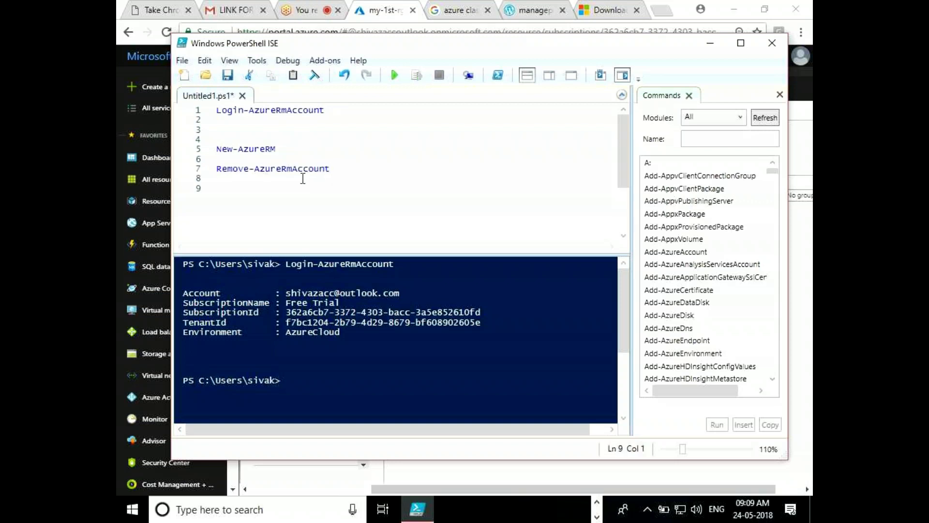
pyautogui.click(346, 168)
pyautogui.press('BackSpace')
pyautogui.press('BackSpace')
pyautogui.press('BackSpace')
pyautogui.press('BackSpace')
pyautogui.press('BackSpace')
pyautogui.press('BackSpace')
pyautogui.press('BackSpace')
pyautogui.press('Return')
pyautogui.press('Return')
pyautogui.write('Get')
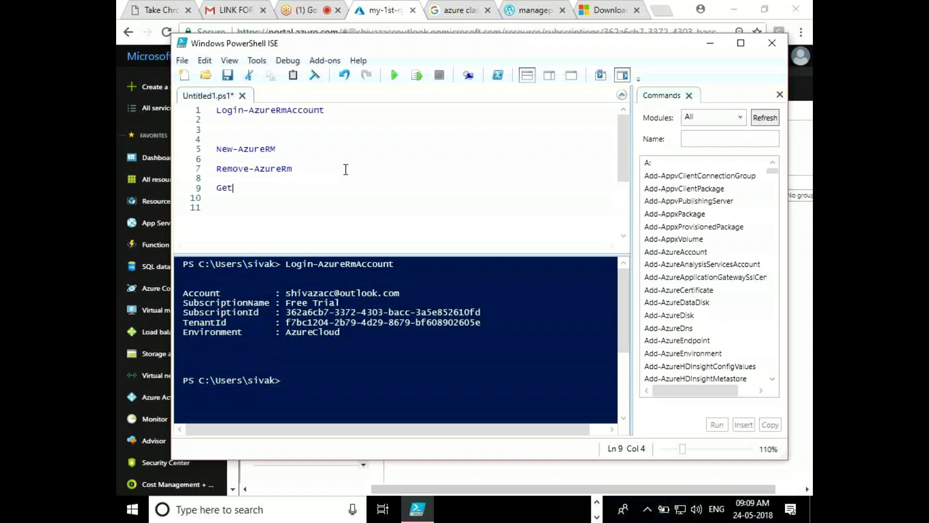
pyautogui.write('-Axure')
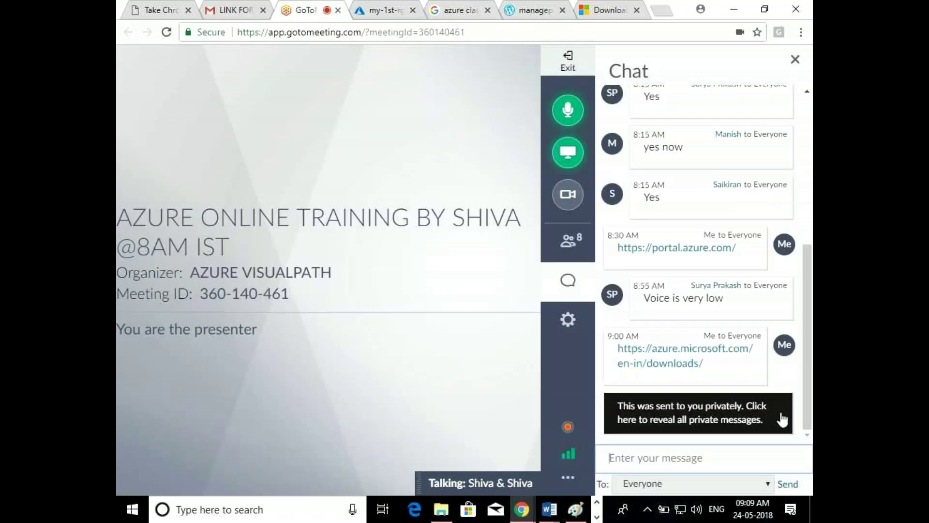
# Check the my-1st-rg portal tab, then return to PowerShell ISE and delete the Get line's typo
pyautogui.click(361, 6)
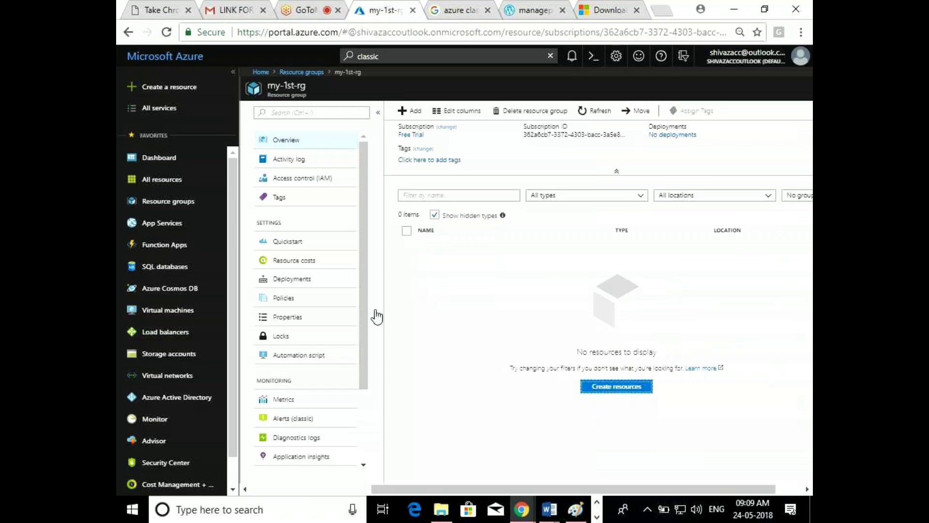
pyautogui.click(597, 516)
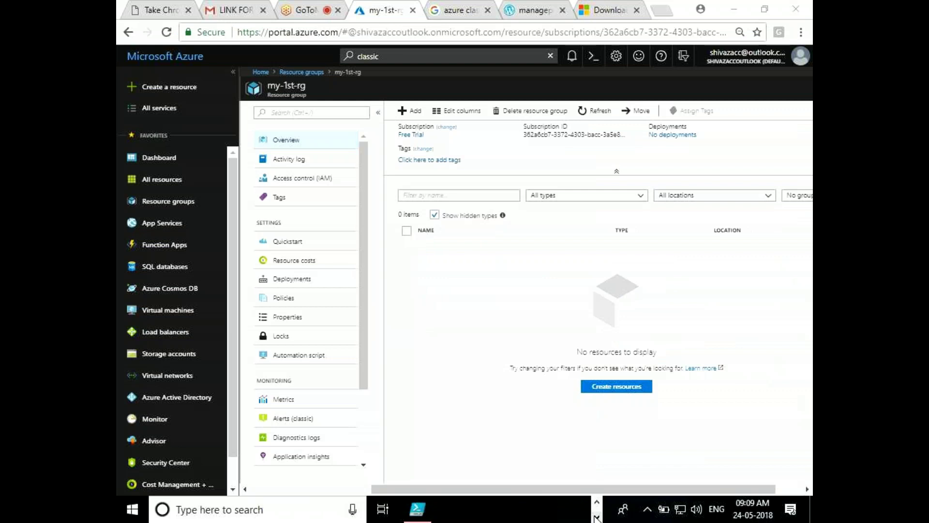
pyautogui.click(417, 509)
pyautogui.press('BackSpace')
pyautogui.press('BackSpace')
pyautogui.press('BackSpace')
pyautogui.press('BackSpace')
# Complete the line as Get-AzureRM and paste a copy of New-AzureRM below the login command
pyautogui.write('zure')
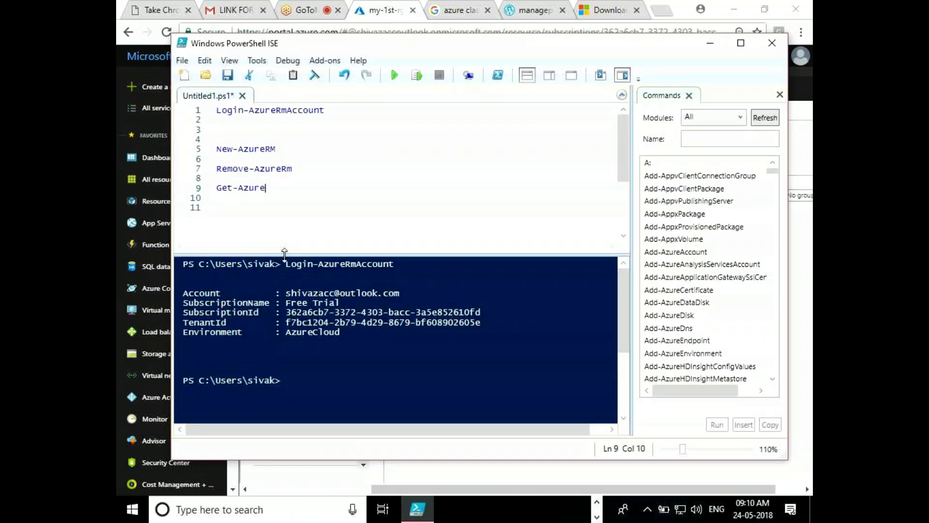
pyautogui.write('RM')
pyautogui.click(286, 151)
pyautogui.click(276, 148)
pyautogui.moveTo(218, 140)
pyautogui.mouseDown()
pyautogui.moveTo(280, 147)
pyautogui.moveTo(218, 152)
pyautogui.mouseUp()
pyautogui.hotkey('ctrl', 'c')
pyautogui.click(285, 147)
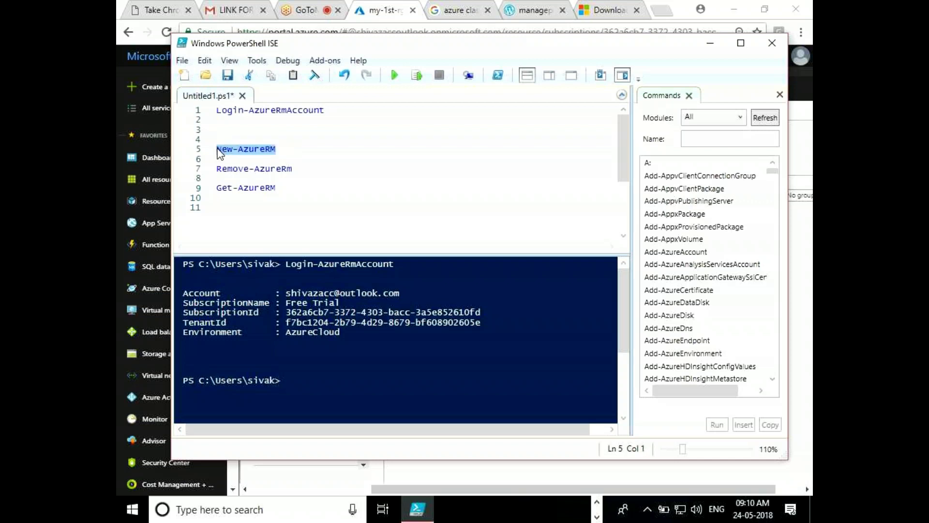
pyautogui.click(219, 122)
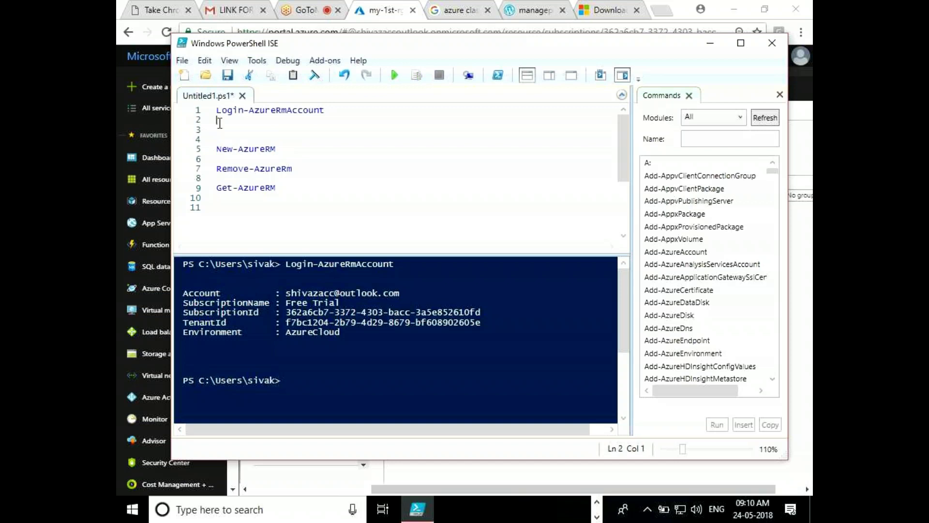
pyautogui.press('Return')
pyautogui.press('Return')
pyautogui.press('Return')
pyautogui.press('Return')
pyautogui.hotkey('ctrl', 'v')
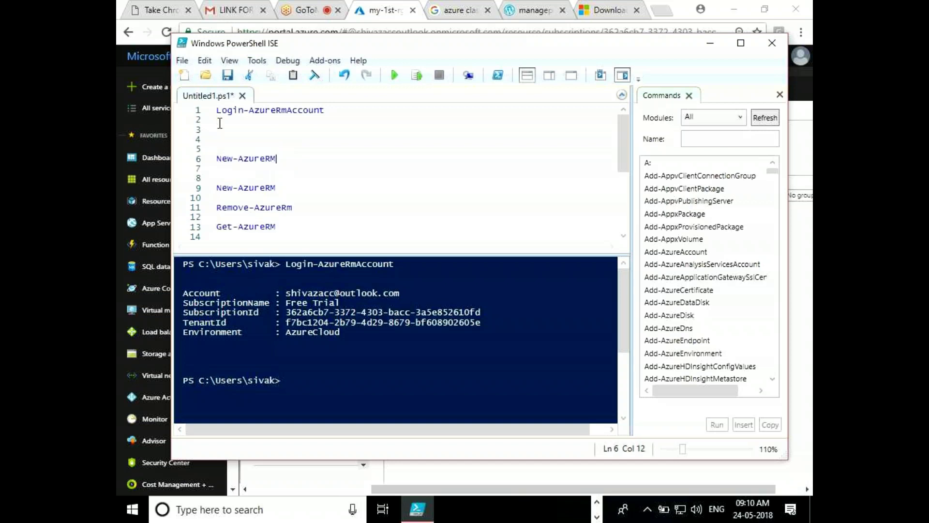
# Change the pasted line to New-AzureRmResourceGroup and select the cmdlet name
pyautogui.write('st')
pyautogui.write('ora')
pyautogui.press('Tab')
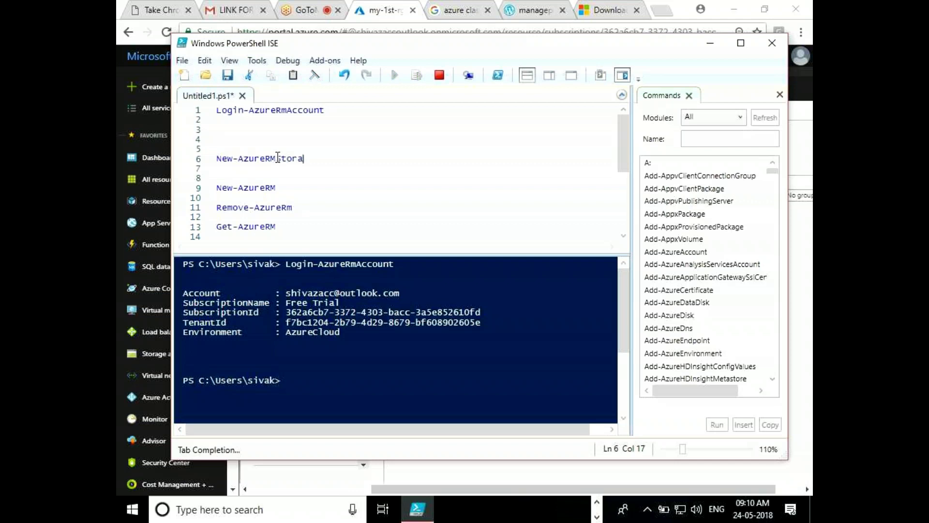
pyautogui.hotkey('ctrl', 'z')
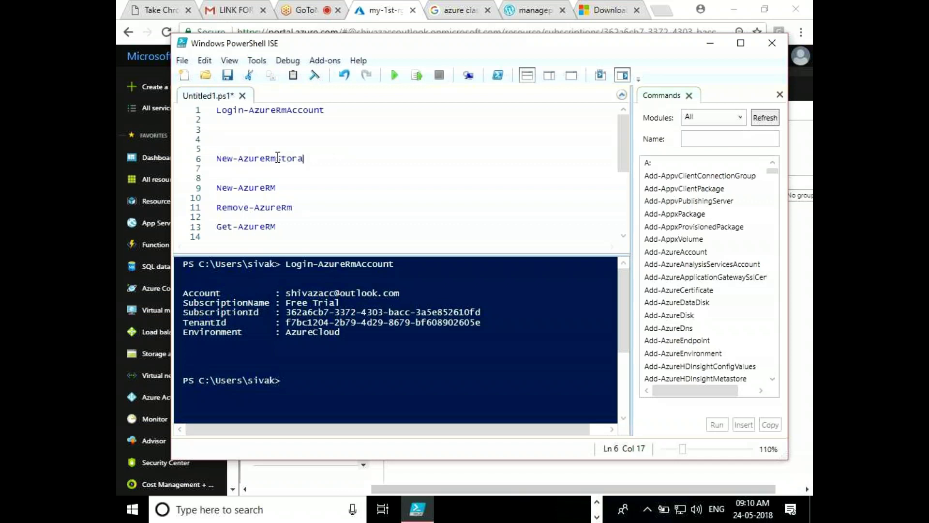
pyautogui.press('BackSpace')
pyautogui.press('BackSpace')
pyautogui.press('BackSpace')
pyautogui.press('BackSpace')
pyautogui.press('BackSpace')
pyautogui.write('Rec')
pyautogui.press('Tab')
pyautogui.press('Tab')
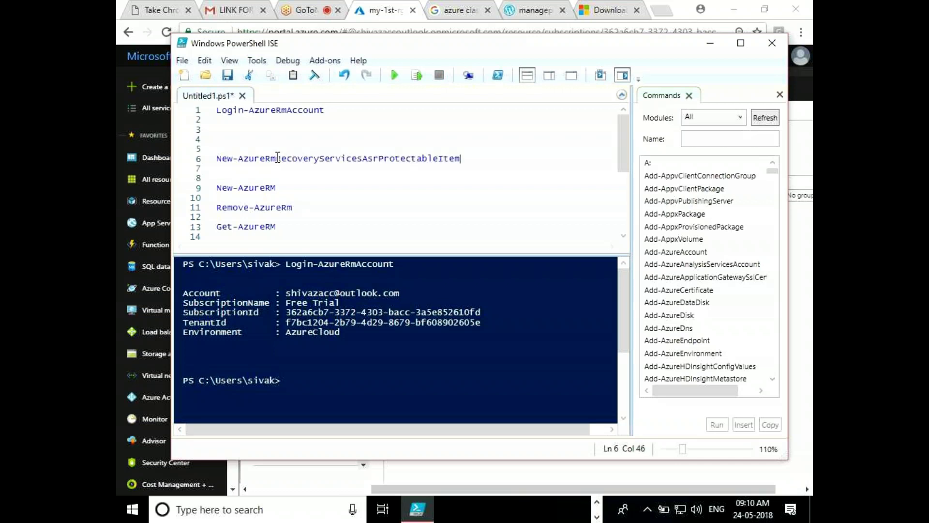
pyautogui.press('Tab')
pyautogui.press('BackSpace')
pyautogui.press('BackSpace')
pyautogui.press('BackSpace')
pyautogui.press('BackSpace')
pyautogui.press('BackSpace')
pyautogui.press('BackSpace')
pyautogui.press('BackSpace')
pyautogui.press('BackSpace')
pyautogui.press('BackSpace')
pyautogui.press('BackSpace')
pyautogui.press('BackSpace')
pyautogui.press('BackSpace')
pyautogui.press('BackSpace')
pyautogui.press('BackSpace')
pyautogui.press('BackSpace')
pyautogui.press('BackSpace')
pyautogui.press('BackSpace')
pyautogui.press('BackSpace')
pyautogui.press('BackSpace')
pyautogui.press('BackSpace')
pyautogui.press('BackSpace')
pyautogui.press('BackSpace')
pyautogui.press('BackSpace')
pyautogui.press('BackSpace')
pyautogui.press('BackSpace')
pyautogui.press('BackSpace')
pyautogui.press('BackSpace')
pyautogui.press('BackSpace')
pyautogui.press('BackSpace')
pyautogui.press('BackSpace')
pyautogui.press('BackSpace')
pyautogui.press('BackSpace')
pyautogui.press('BackSpace')
pyautogui.press('BackSpace')
pyautogui.press('BackSpace')
pyautogui.press('BackSpace')
pyautogui.press('BackSpace')
pyautogui.press('BackSpace')
pyautogui.press('BackSpace')
pyautogui.press('BackSpace')
pyautogui.press('BackSpace')
pyautogui.press('BackSpace')
pyautogui.write('sourceGroup')
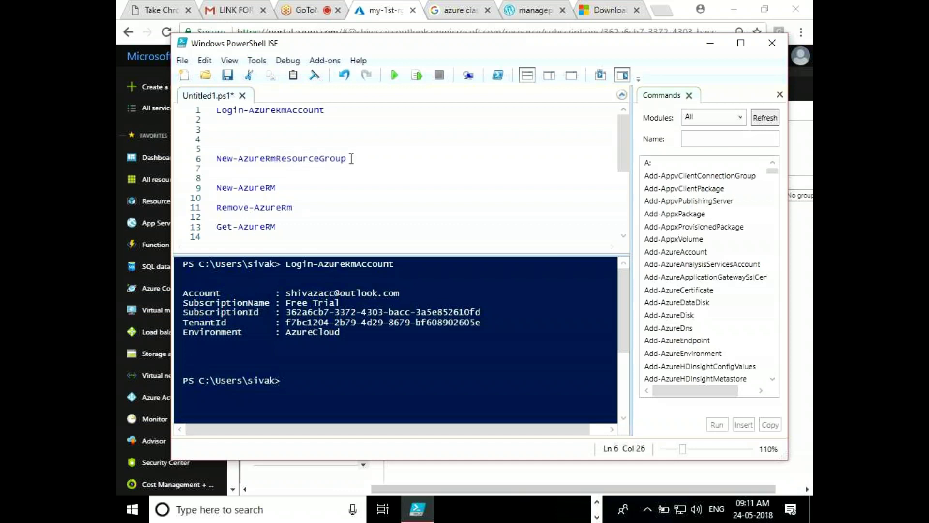
pyautogui.moveTo(352, 158)
pyautogui.mouseDown()
pyautogui.moveTo(214, 158)
pyautogui.moveTo(347, 162)
pyautogui.mouseUp()
pyautogui.hotkey('ctrl', 'c')
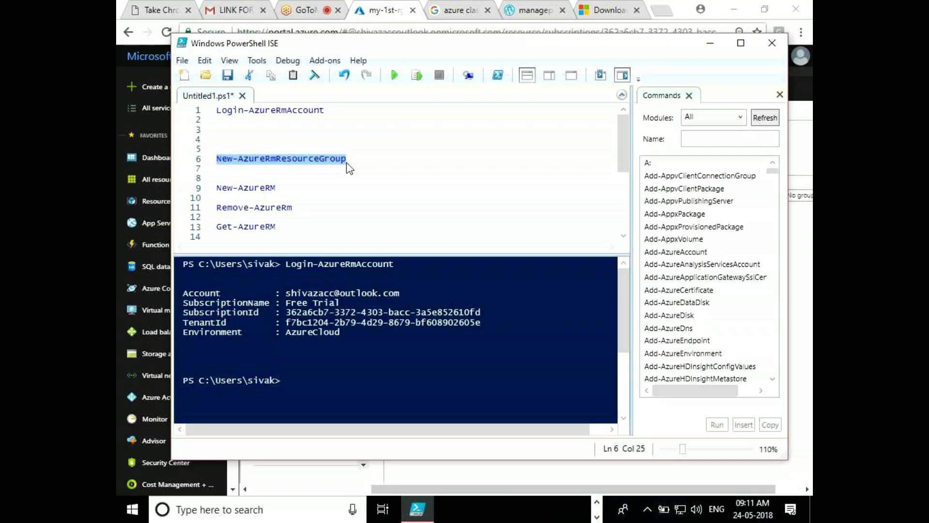
# Look up New-AzureRmResourceGroup in the Commands pane and show its parameter form
pyautogui.click(695, 141)
pyautogui.hotkey('ctrl', 'v')
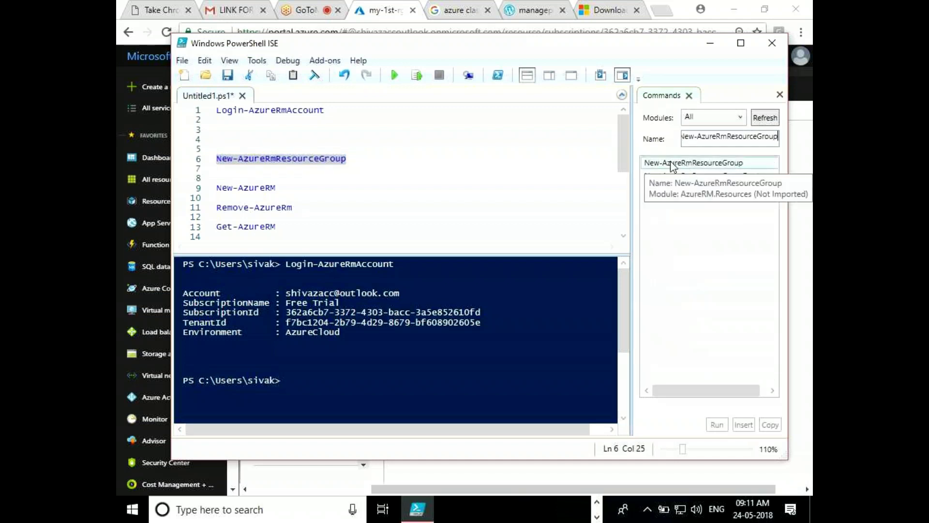
pyautogui.click(719, 164)
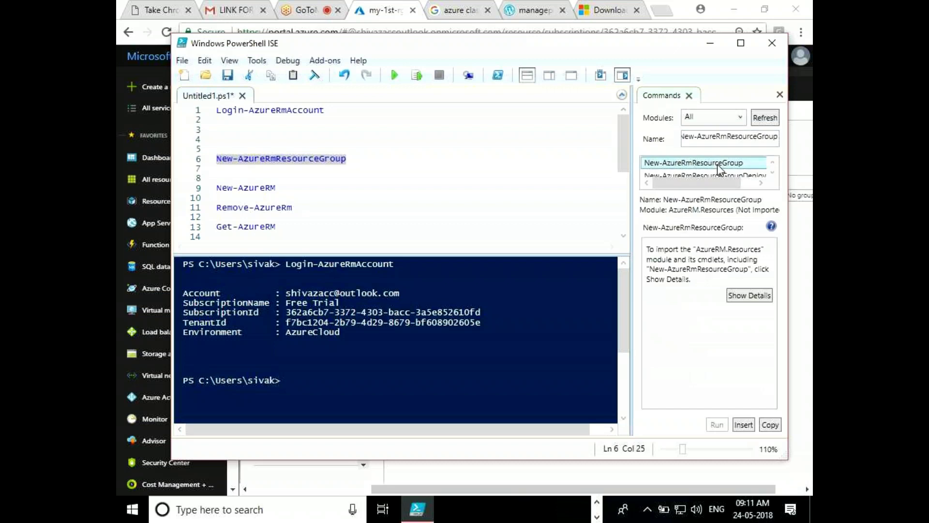
pyautogui.click(750, 295)
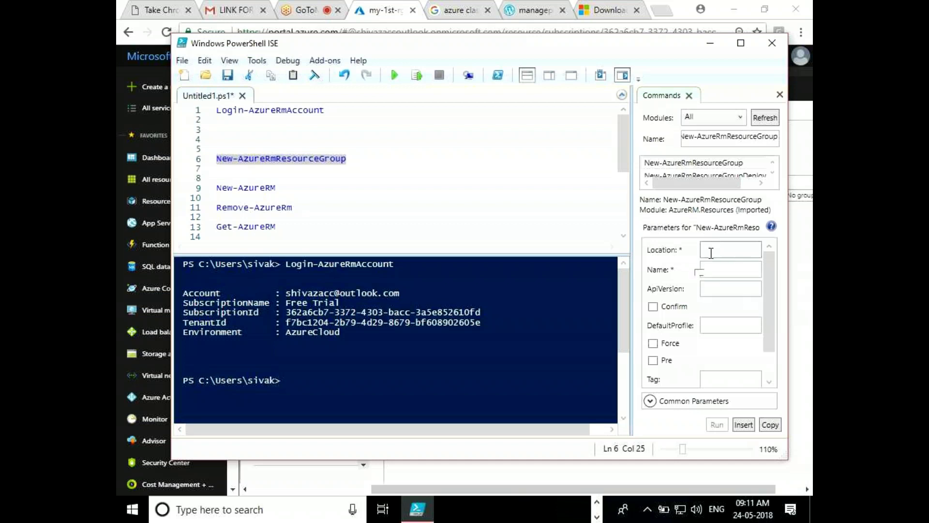
# Set Location East US, Name 2nd-rg and Force, then paste the command onto line 3
pyautogui.click(677, 249)
pyautogui.write('East US')
pyautogui.click(725, 270)
pyautogui.write('2')
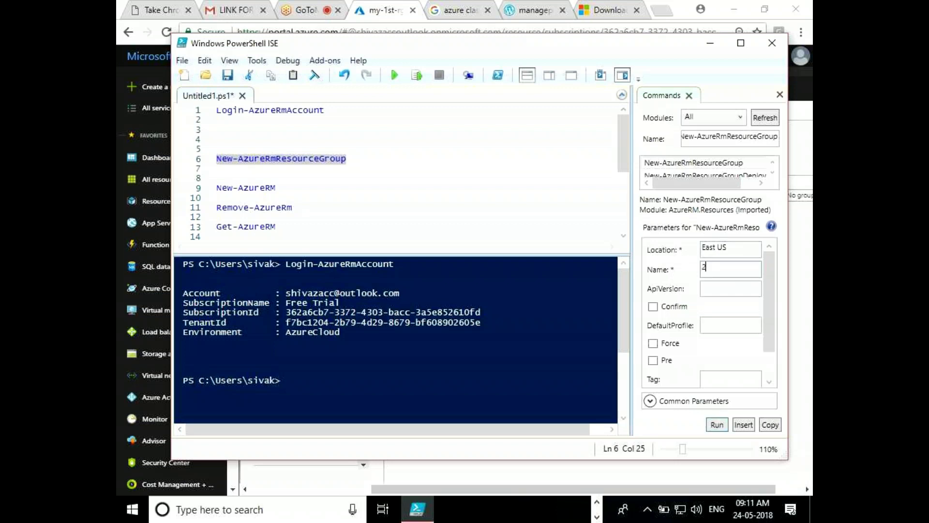
pyautogui.write('nd-rg')
pyautogui.click(654, 344)
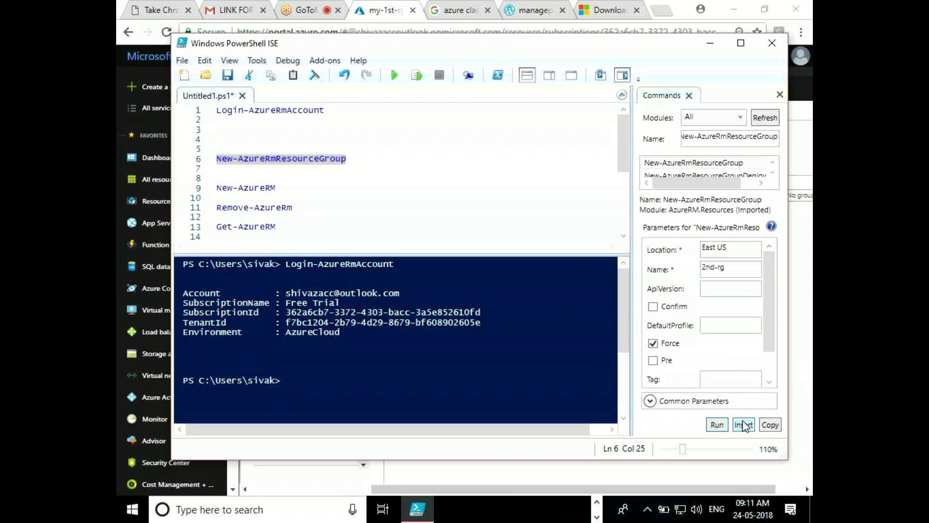
pyautogui.click(774, 428)
pyautogui.click(258, 128)
pyautogui.hotkey('ctrl', 'v')
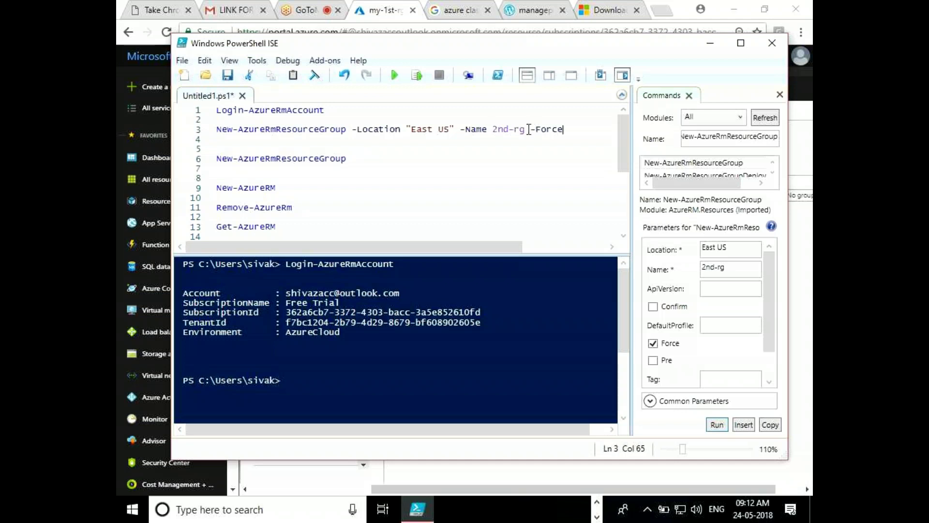
pyautogui.moveTo(529, 129); pyautogui.dragTo(530, 128)
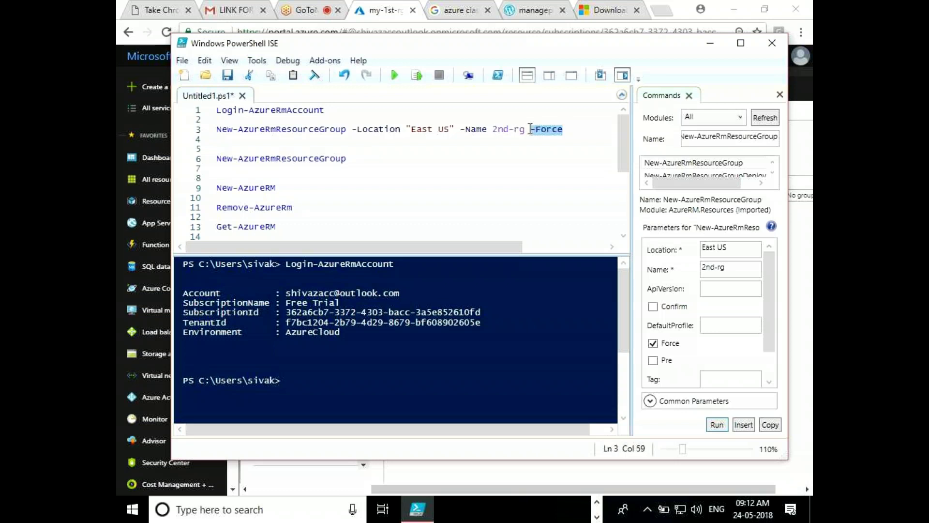
# Run line 3 with Run Selection to create resource group 2nd-rg in East US
pyautogui.click(531, 129)
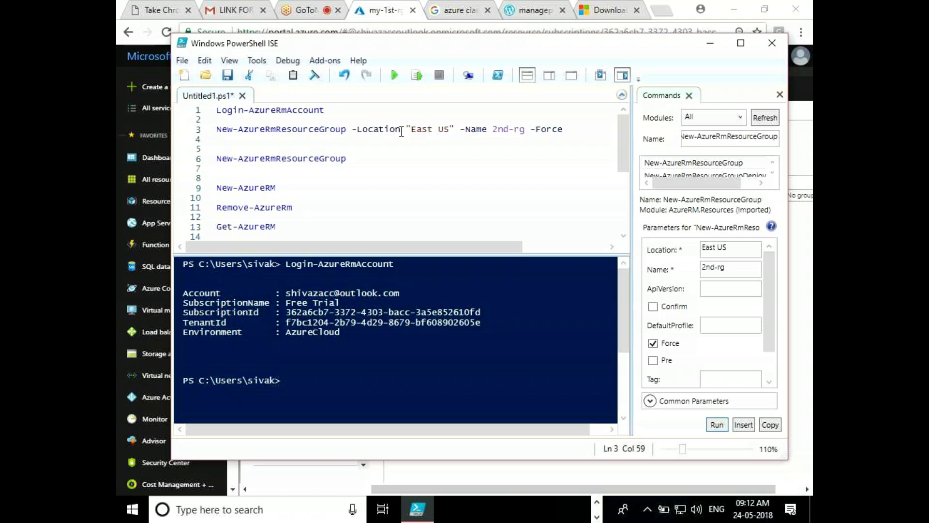
pyautogui.moveTo(346, 130); pyautogui.dragTo(221, 128)
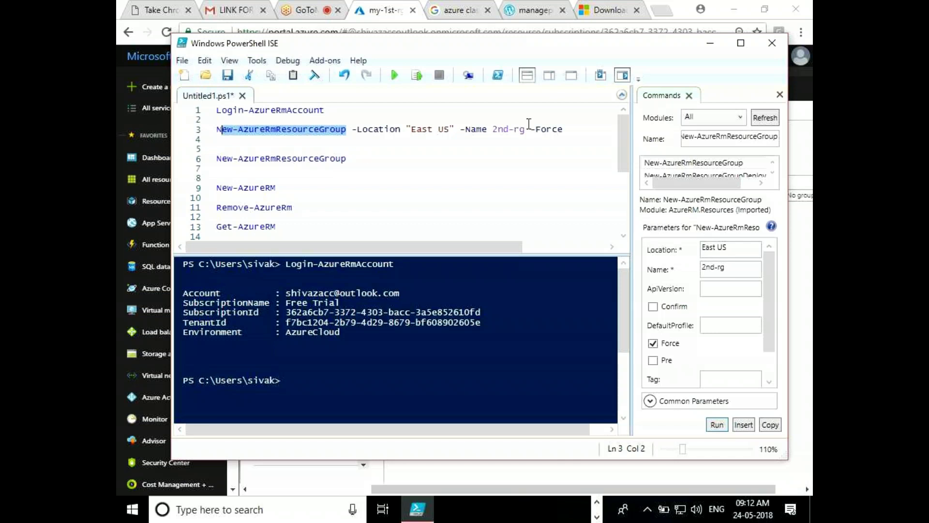
pyautogui.click(559, 128)
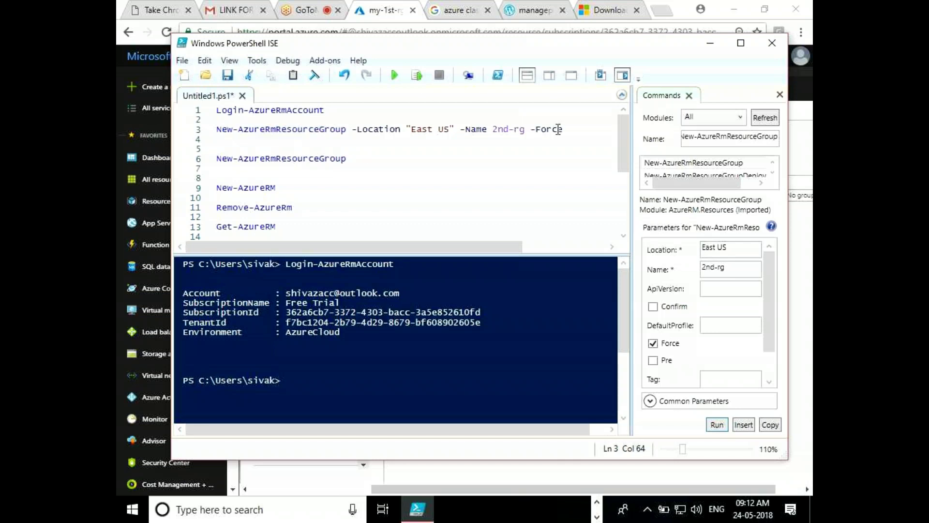
pyautogui.click(417, 76)
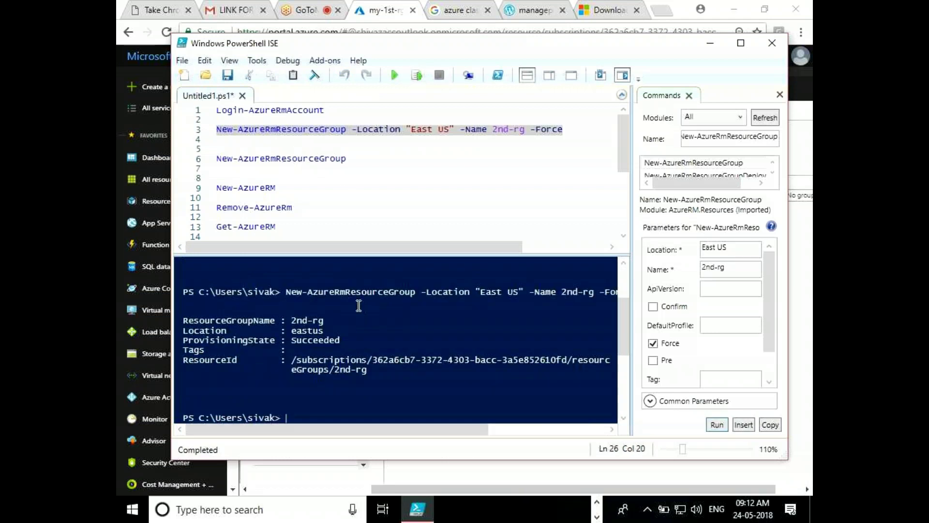
# Minimize PowerShell ISE and bring the Azure portal's my-1st-rg page to the front
pyautogui.click(743, 43)
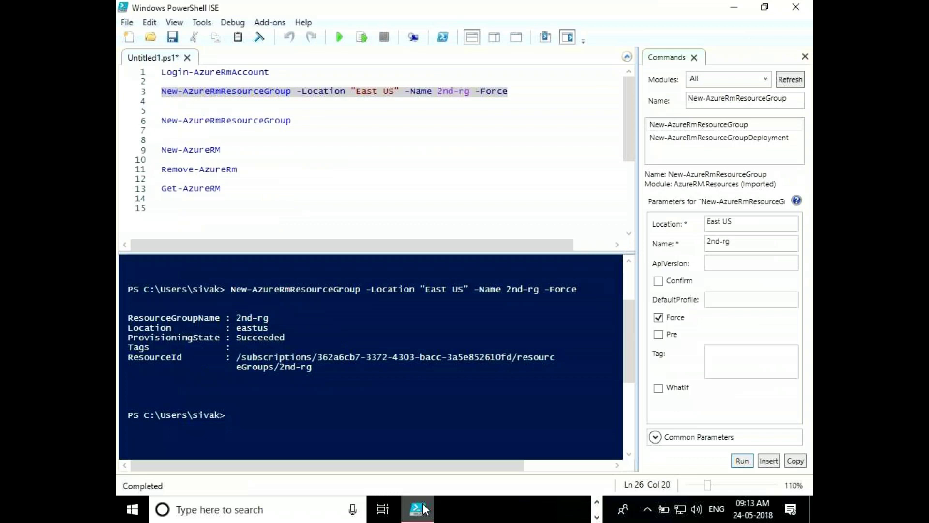
pyautogui.click(599, 516)
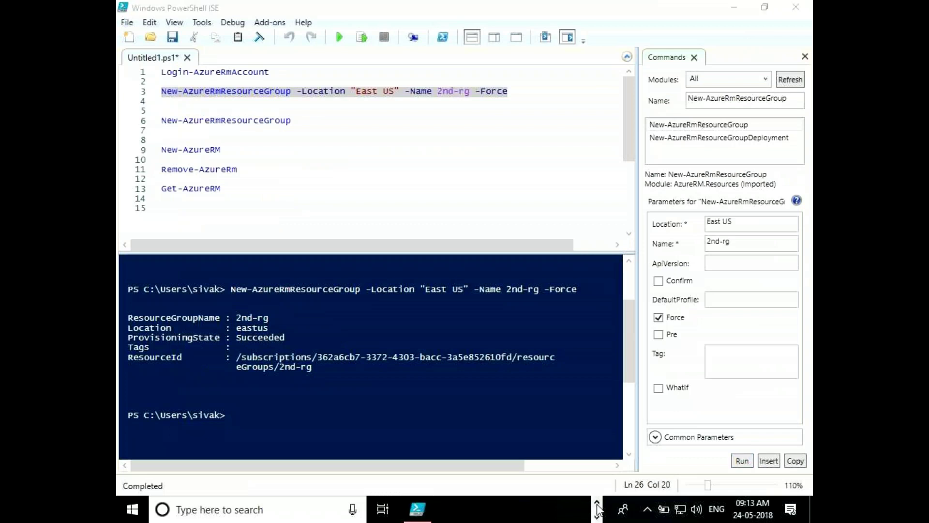
pyautogui.click(596, 503)
pyautogui.moveTo(523, 510)
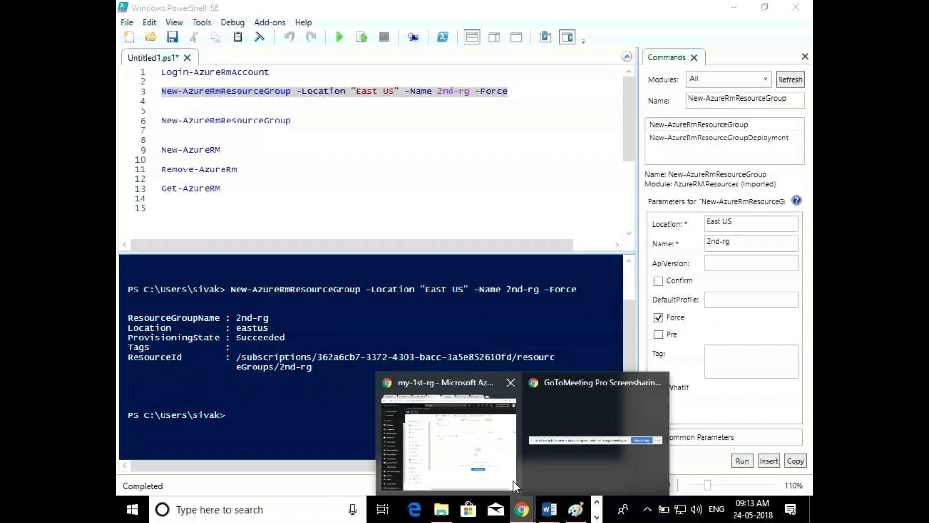
pyautogui.click(513, 481)
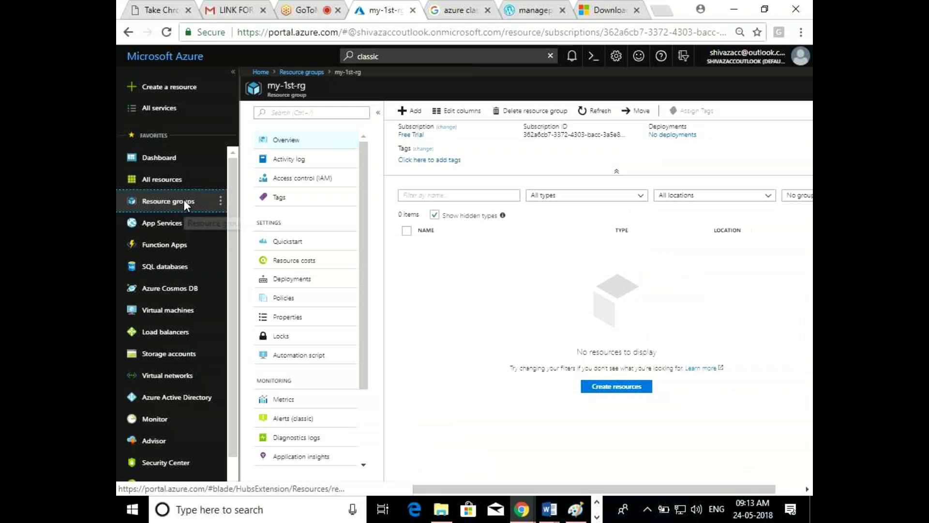
# Open the Resource groups list, zoom in, open 2nd-rg, then go back to PowerShell ISE
pyautogui.click(184, 200)
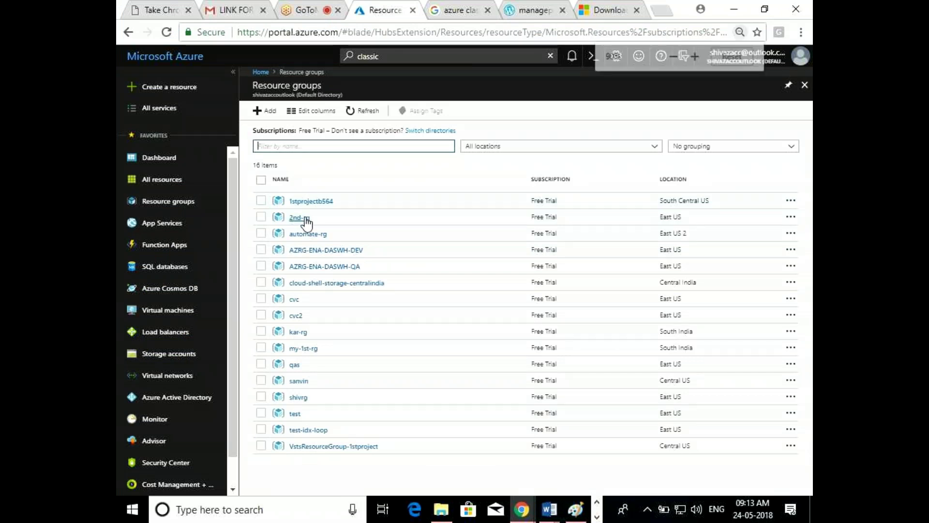
pyautogui.hotkey('ctrl', '+')
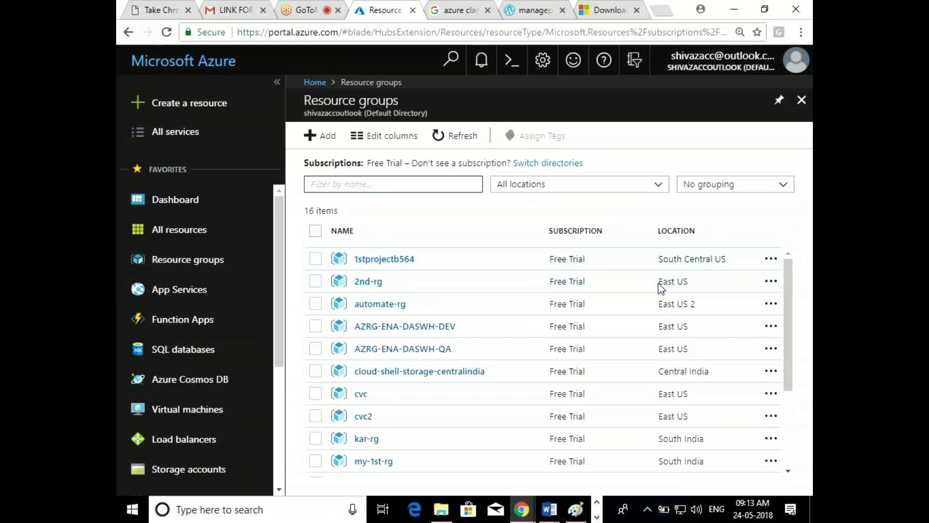
pyautogui.click(382, 288)
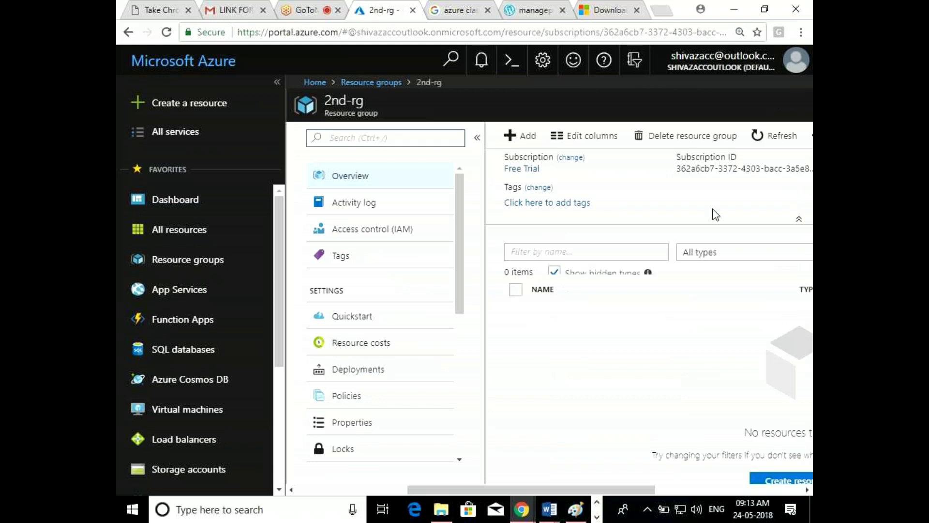
pyautogui.click(735, 6)
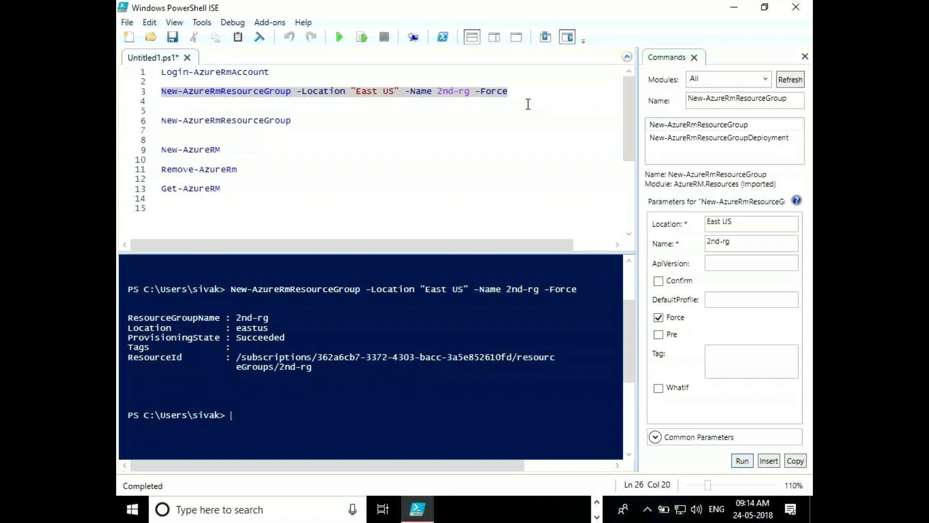
# Put PowerShell ISE away and switch to the GoToMeeting tab in Chrome
pyautogui.click(740, 8)
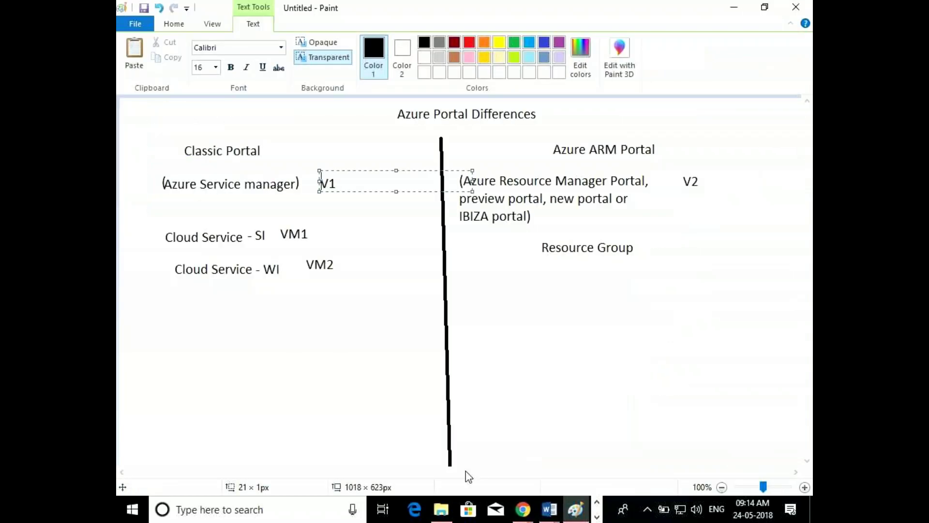
pyautogui.click(495, 509)
pyautogui.moveTo(522, 515)
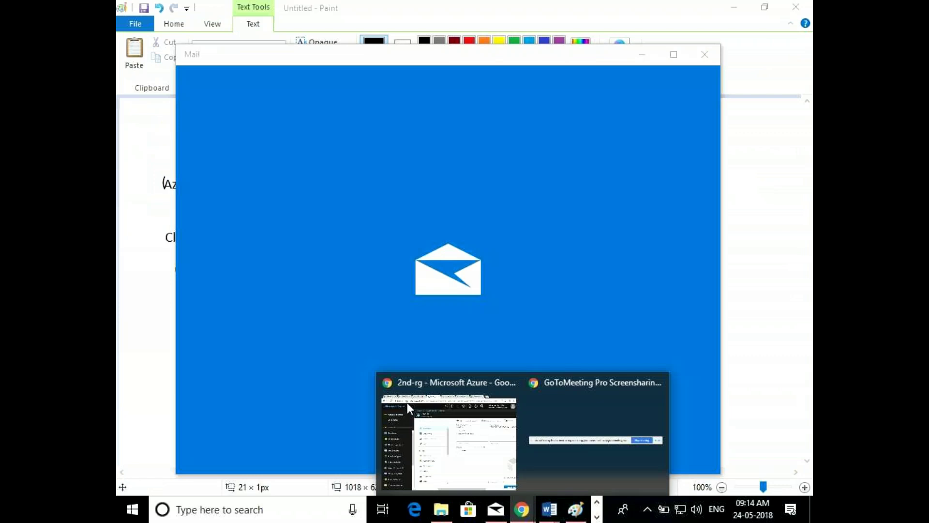
pyautogui.click(449, 440)
pyautogui.click(289, 9)
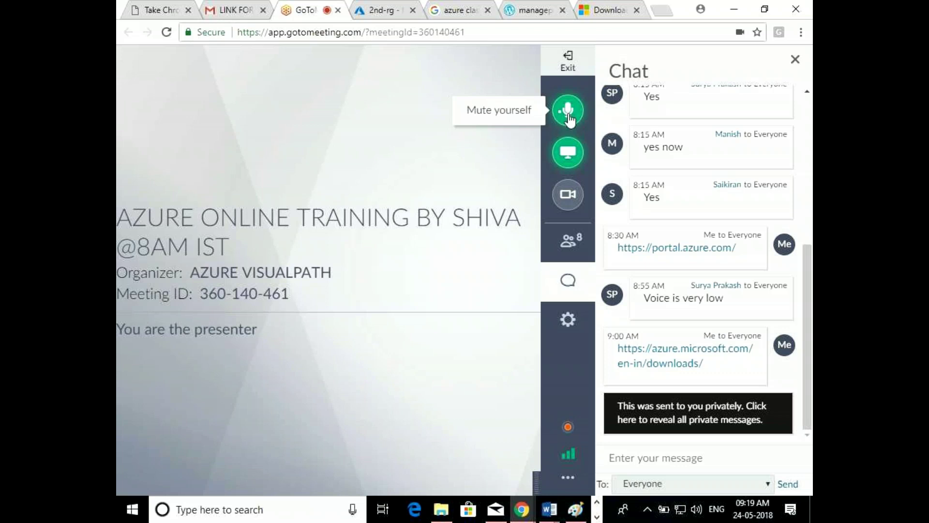
# Send the message 'hi' to Everyone in the GoToMeeting chat
pyautogui.click(642, 462)
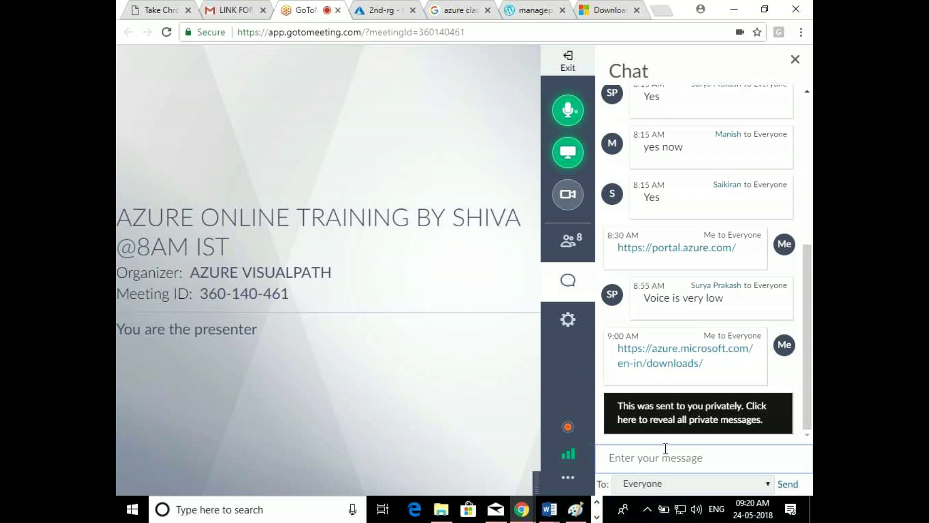
pyautogui.write('hi')
pyautogui.press('Return')
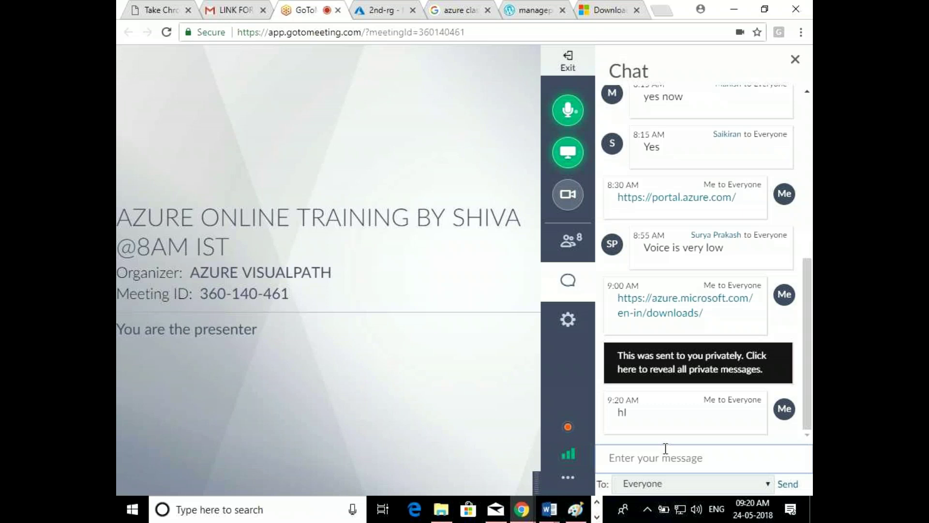
# Show the Attendees list of 8 participants, then reload the meeting page
pyautogui.click(665, 449)
pyautogui.click(574, 239)
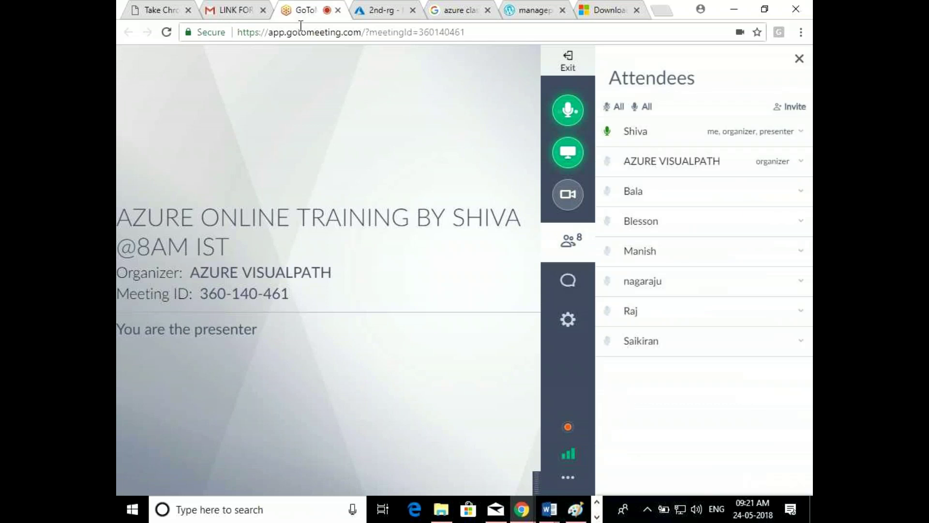
pyautogui.click(167, 32)
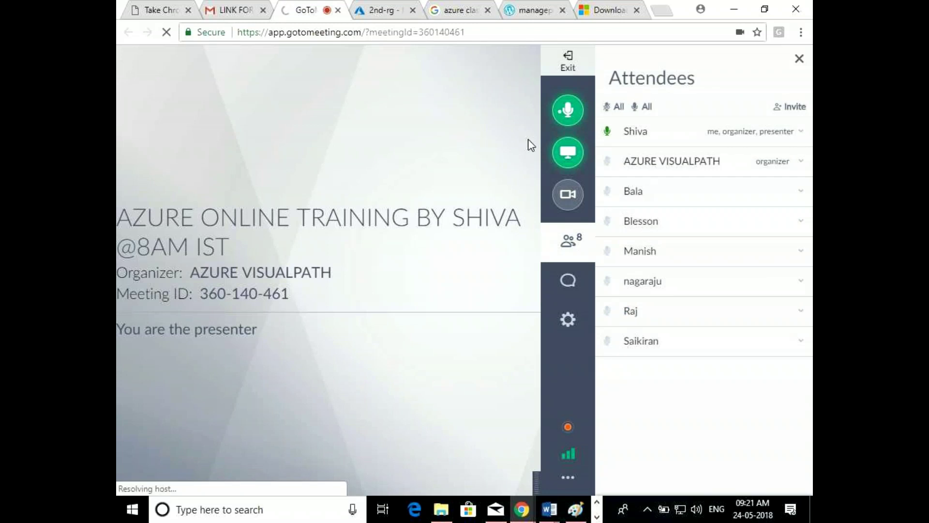